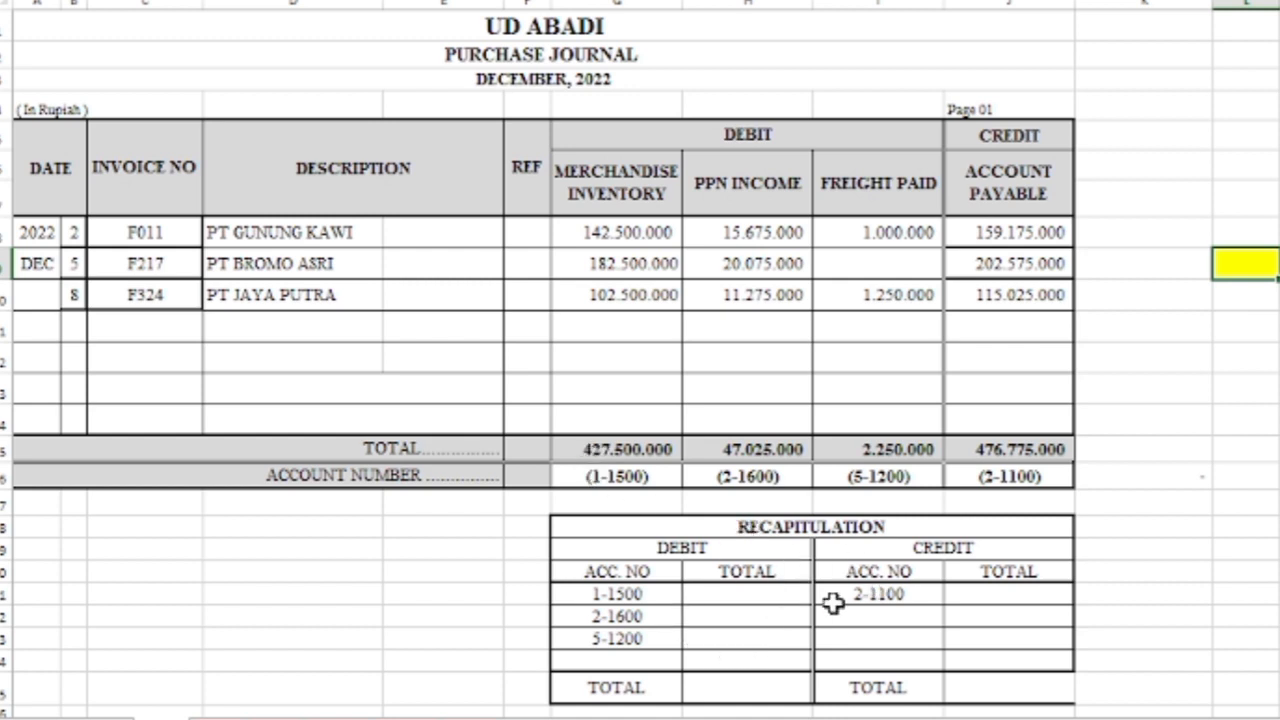
Highlight the Merchandise Inventory account number in yellow in both the recapitulation debit section and the journal's account number row.
{"action": "left_click", "coordinate": [637, 594]}
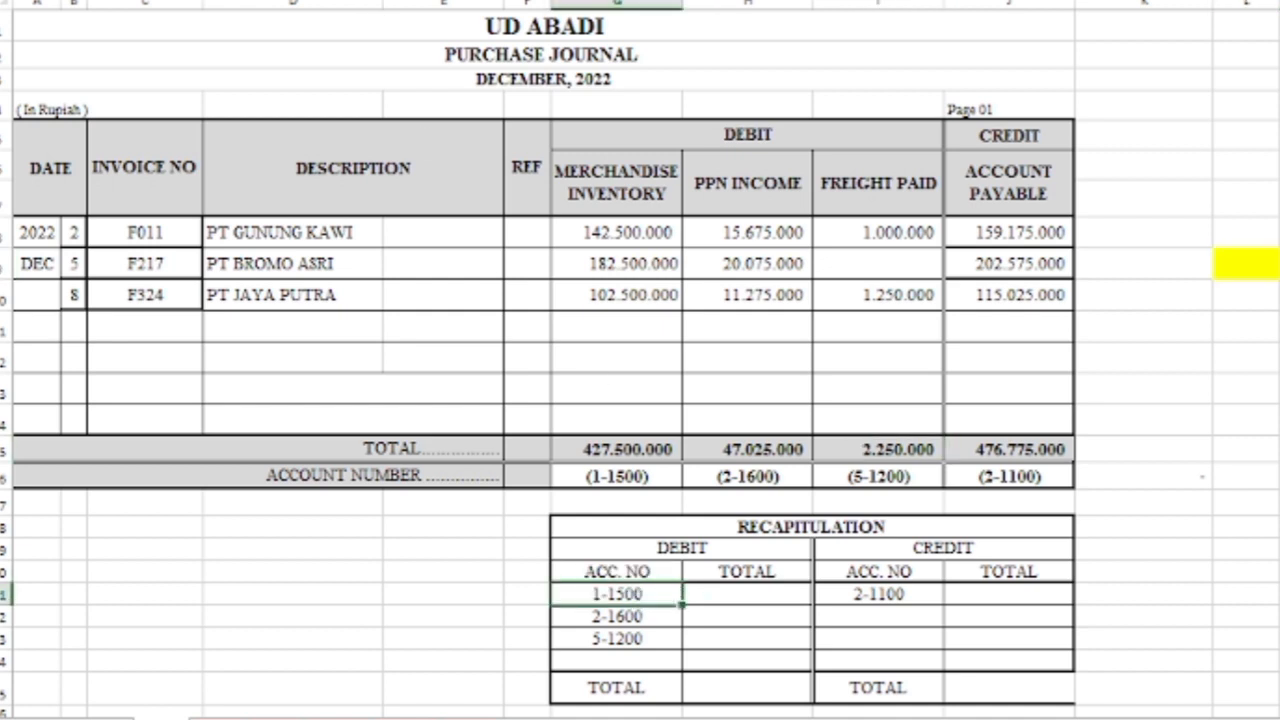
{"action": "left_click", "coordinate": [290, 0]}
{"action": "left_click", "coordinate": [623, 479]}
{"action": "left_click", "coordinate": [290, 0]}
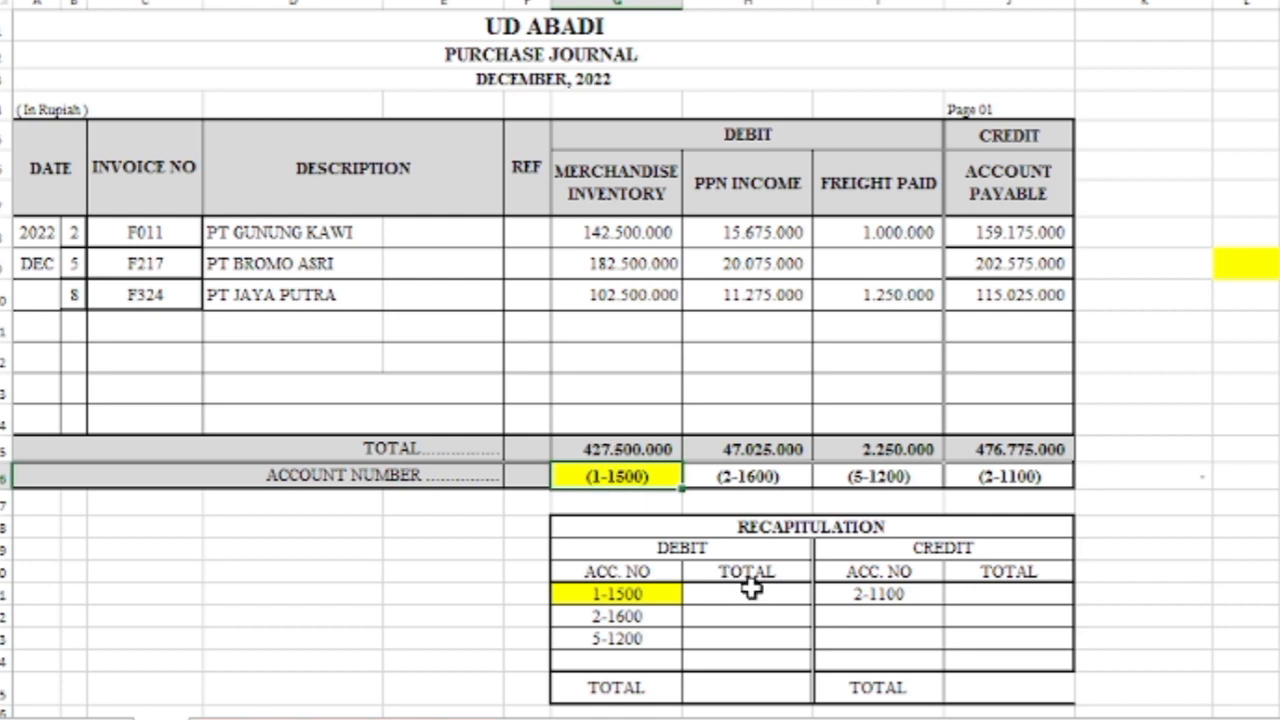
Enter 427.500.000 as the Merchandise Inventory debit total in the recapitulation and highlight the matching journal total in yellow.
{"action": "left_click", "coordinate": [722, 595]}
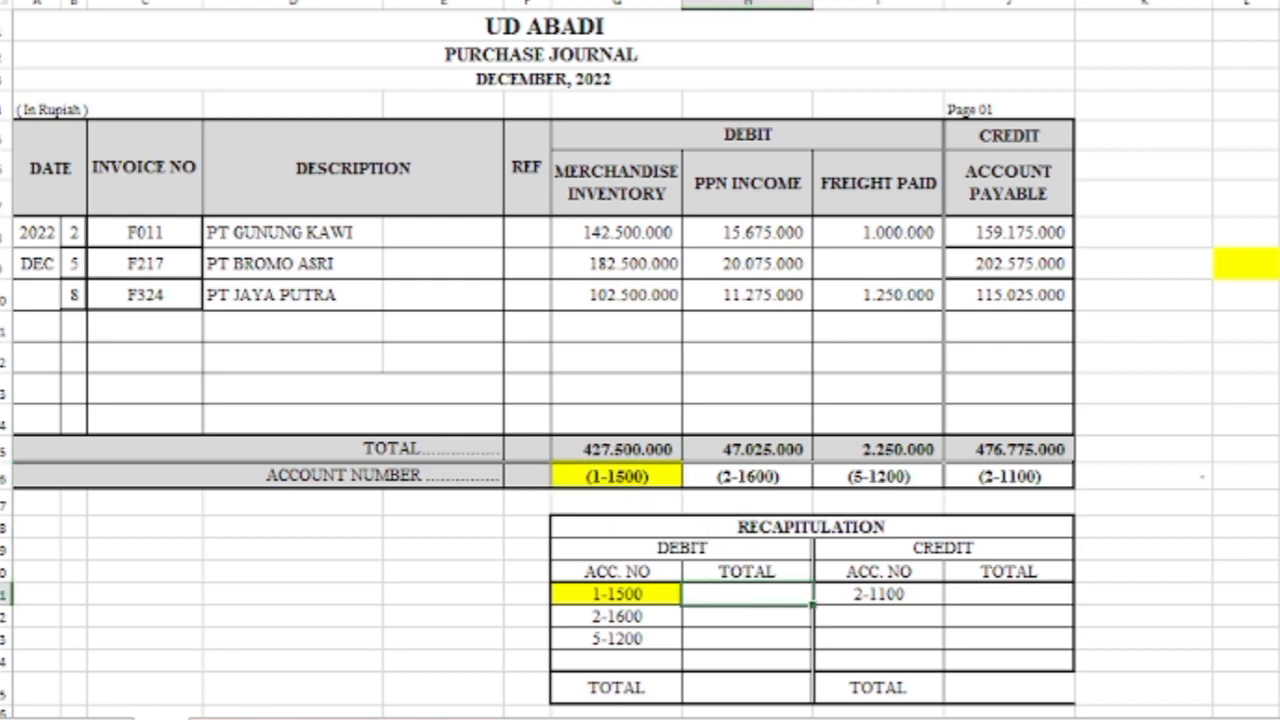
{"action": "left_click", "coordinate": [540, 1]}
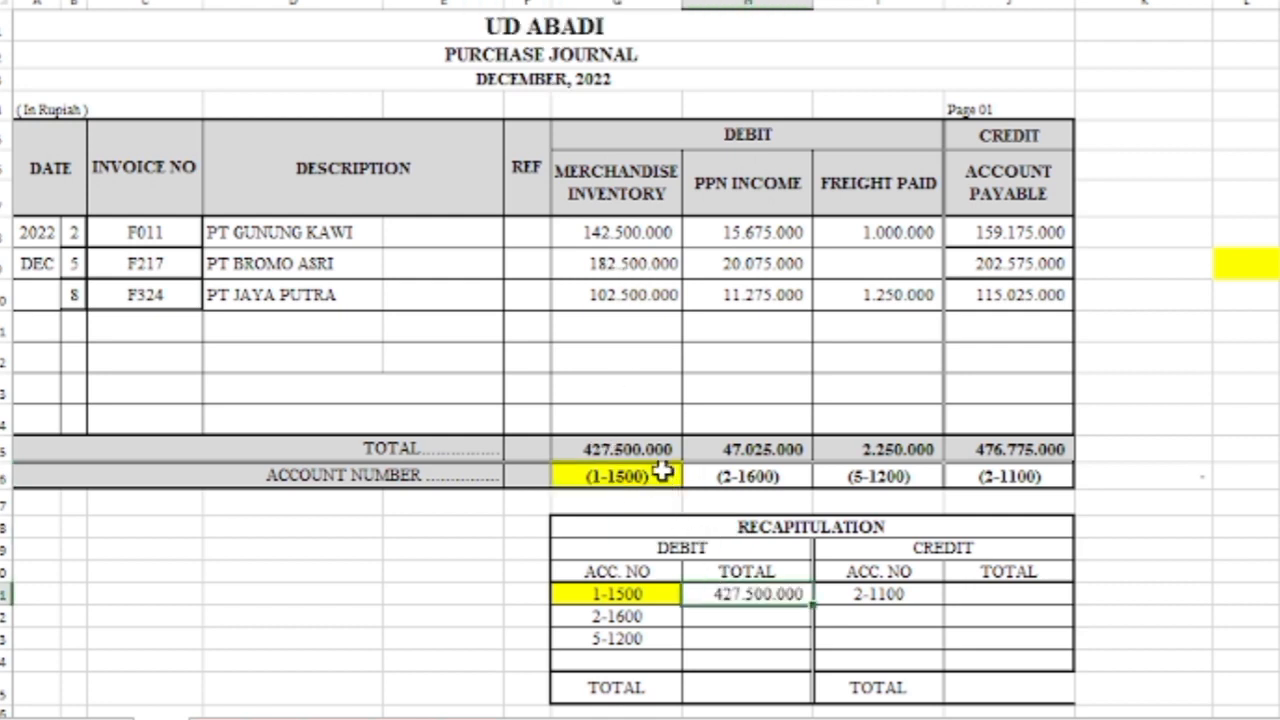
{"action": "left_click", "coordinate": [654, 449]}
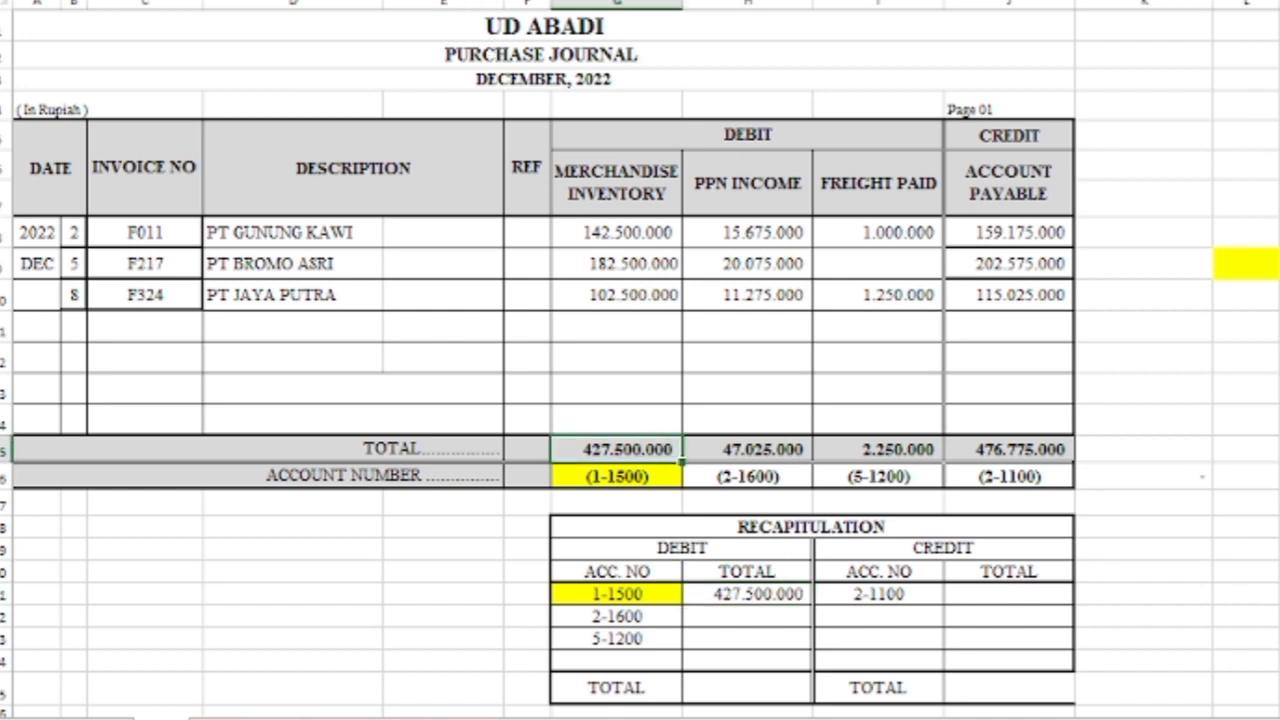
{"action": "left_click", "coordinate": [262, 1]}
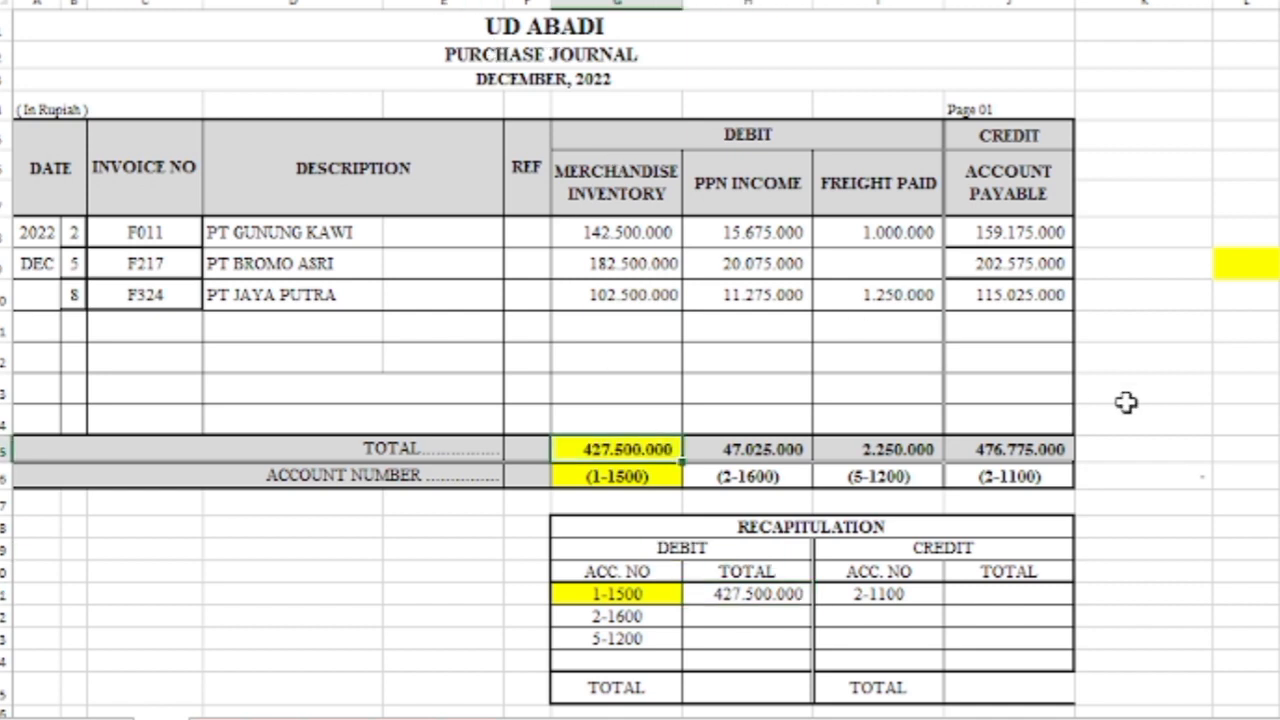
Highlight the PPN Income account number and journal total in yellow, and enter 47.025.000 as its debit total in the recapitulation.
{"action": "left_click", "coordinate": [621, 662]}
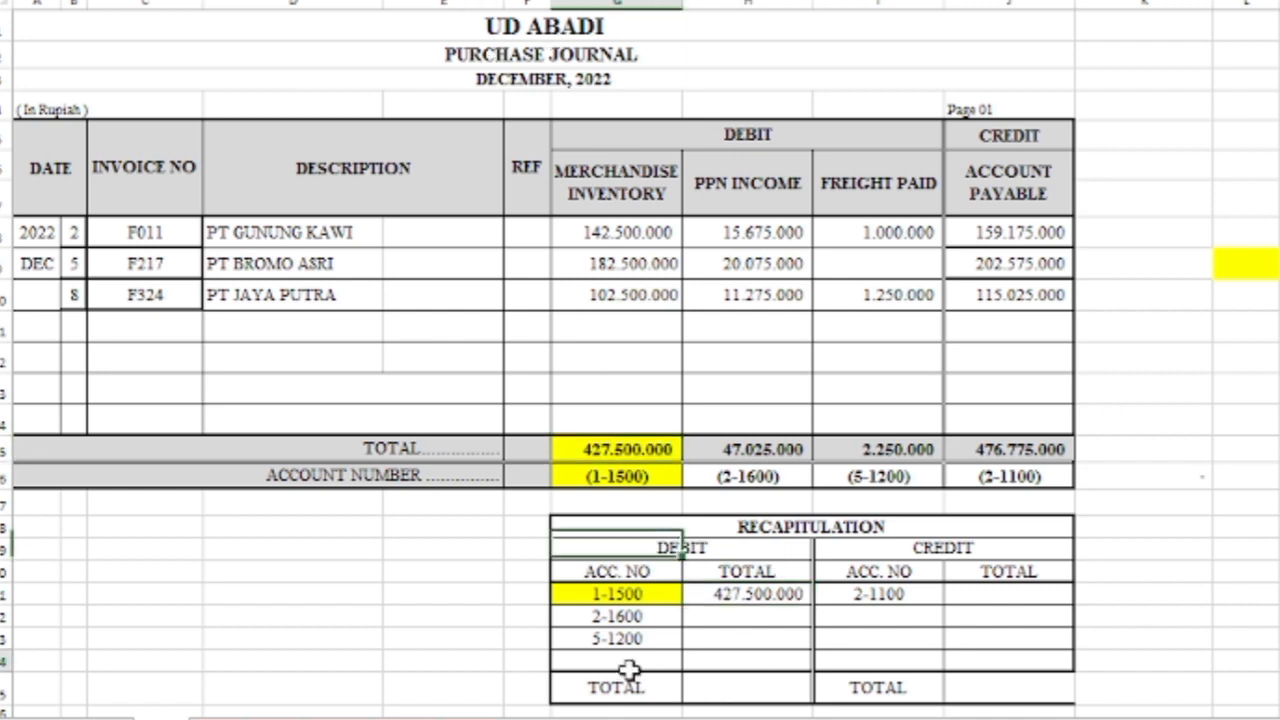
{"action": "left_click", "coordinate": [608, 611]}
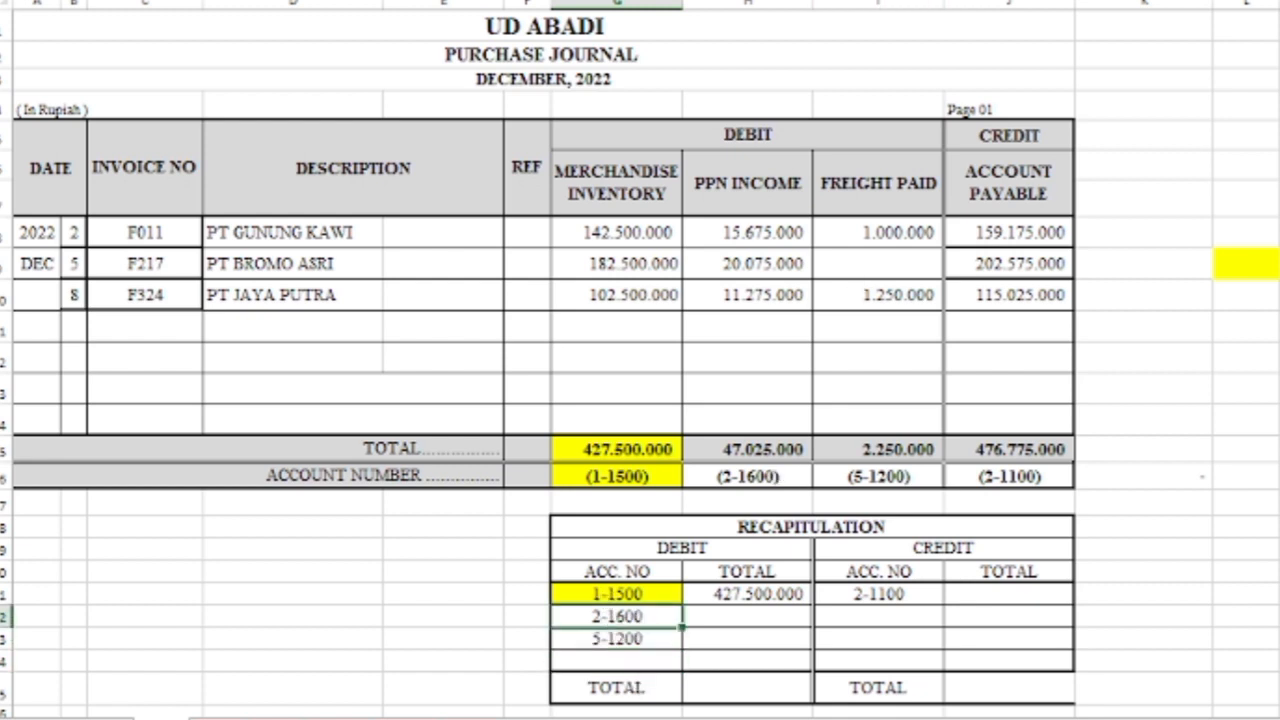
{"action": "left_click", "coordinate": [420, 1]}
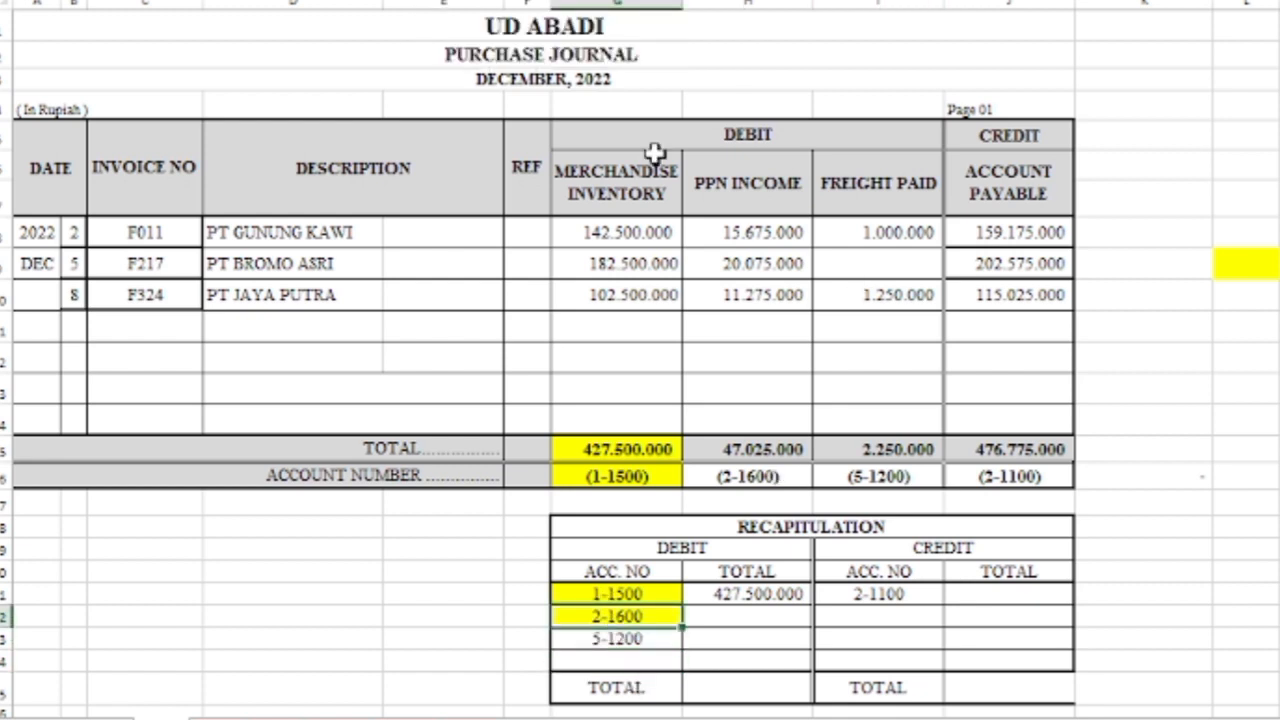
{"action": "left_click", "coordinate": [728, 476]}
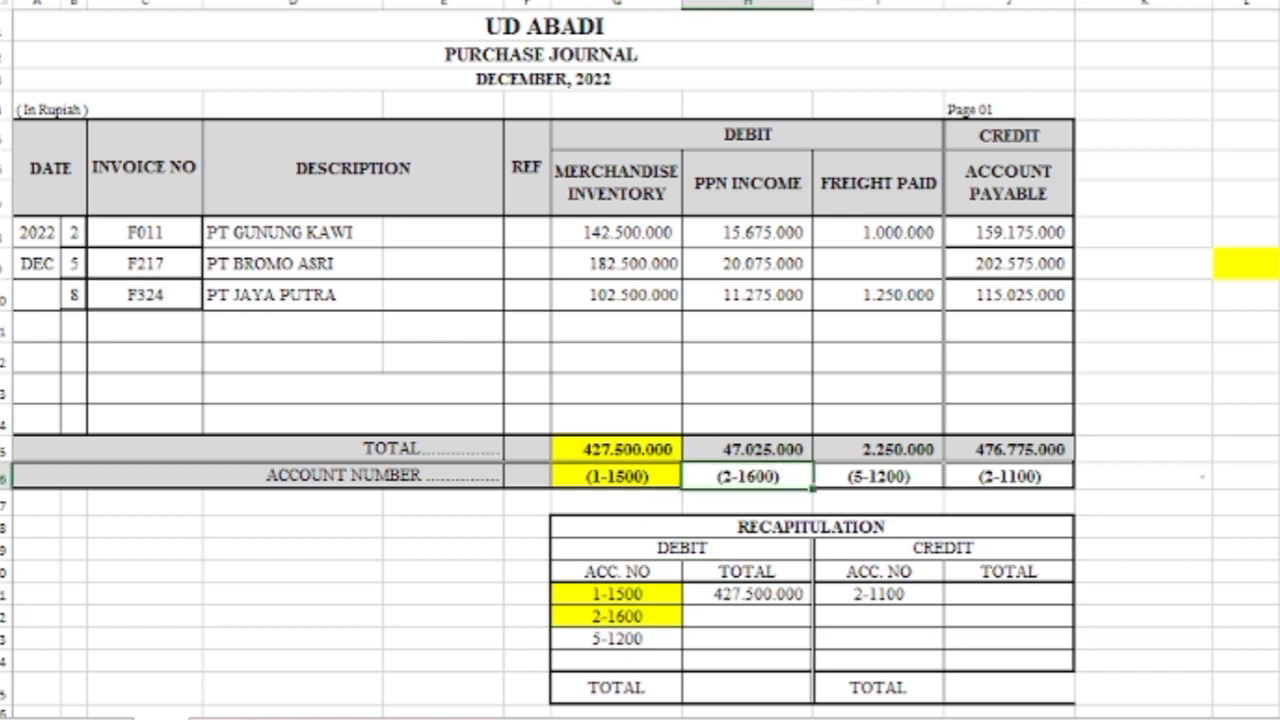
{"action": "left_click", "coordinate": [420, 1]}
{"action": "left_click", "coordinate": [728, 447]}
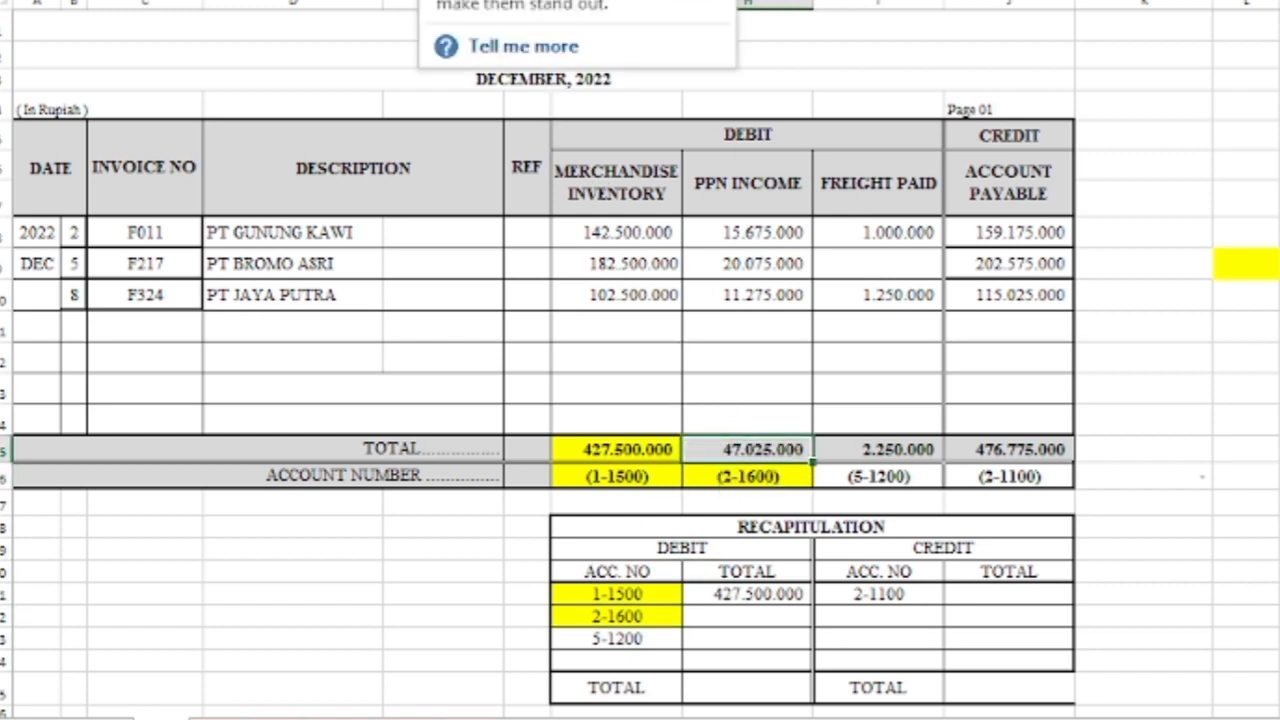
{"action": "left_click", "coordinate": [420, 1]}
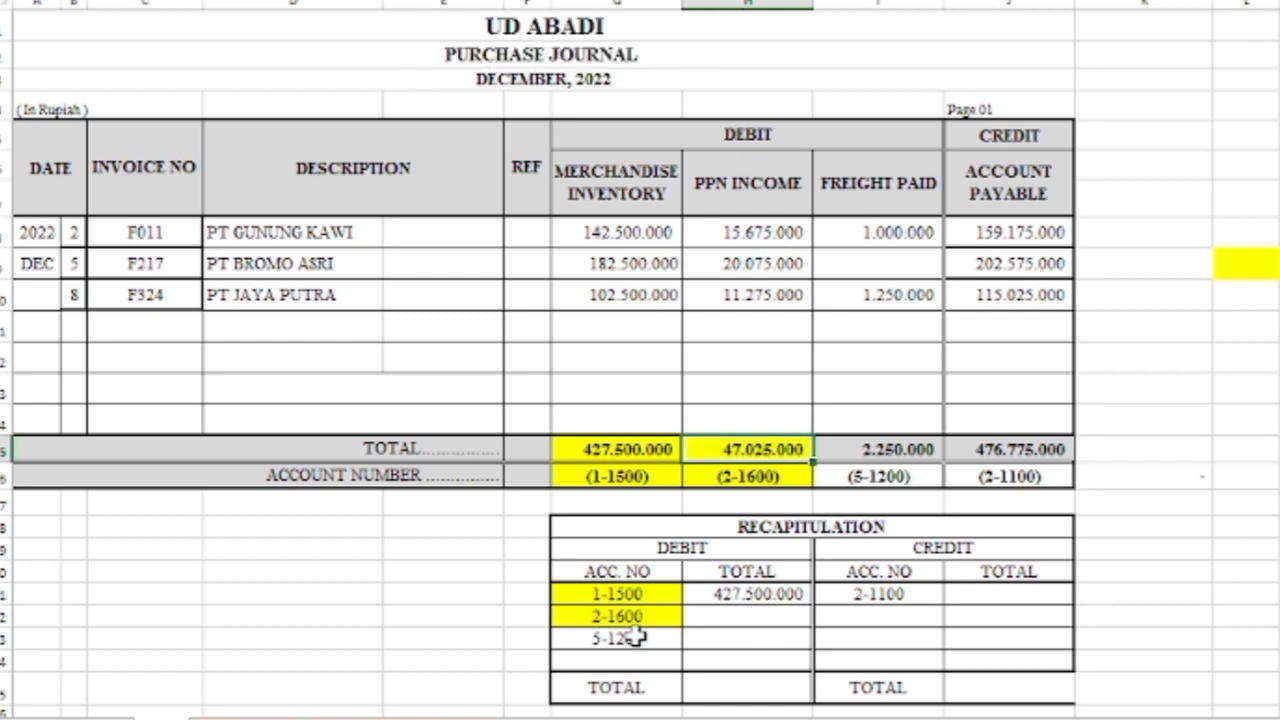
{"action": "left_click", "coordinate": [711, 618]}
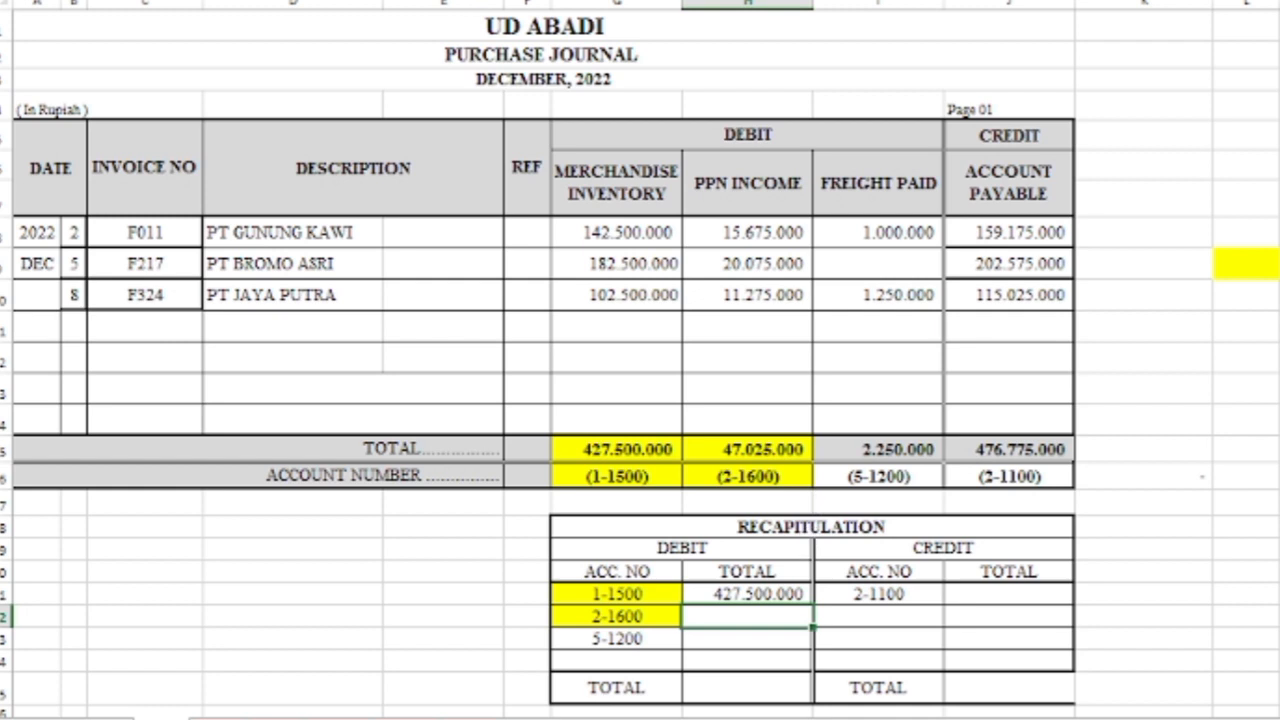
{"action": "left_click", "coordinate": [474, 1]}
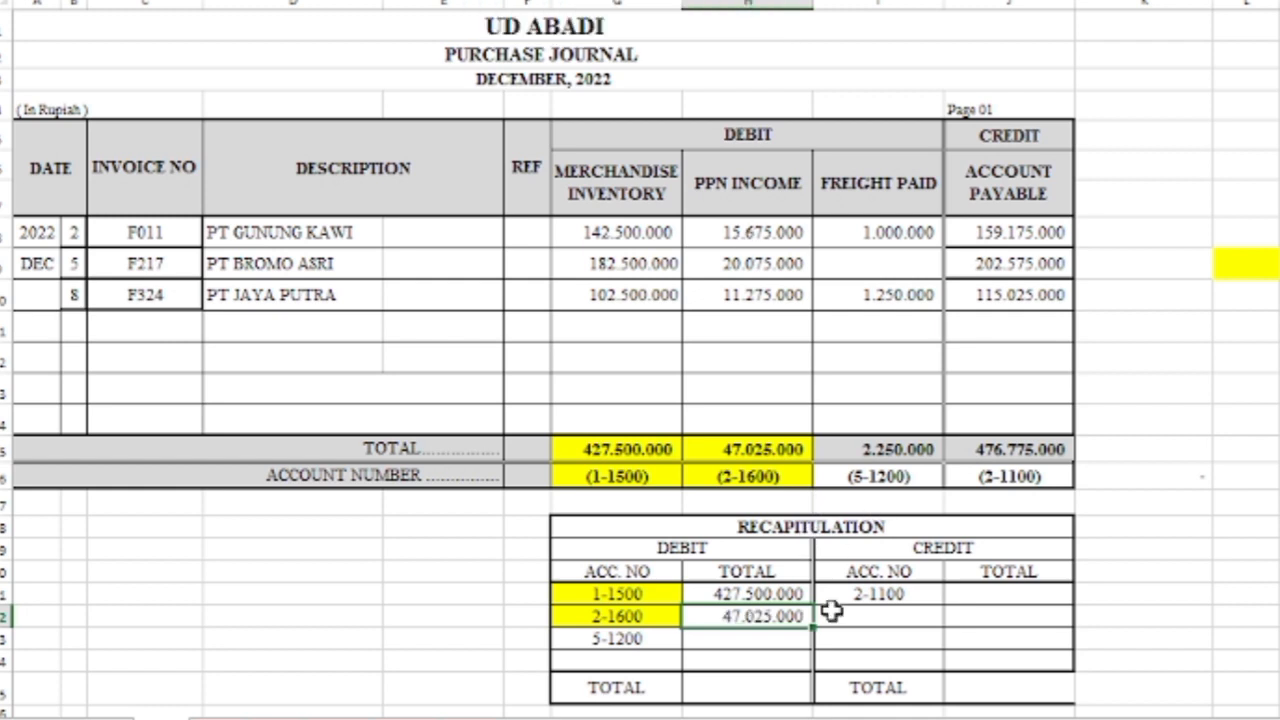
Highlight the Freight Paid account number and journal total in yellow, and enter 2.250.000 as its debit total in the recapitulation.
{"action": "left_click", "coordinate": [916, 477]}
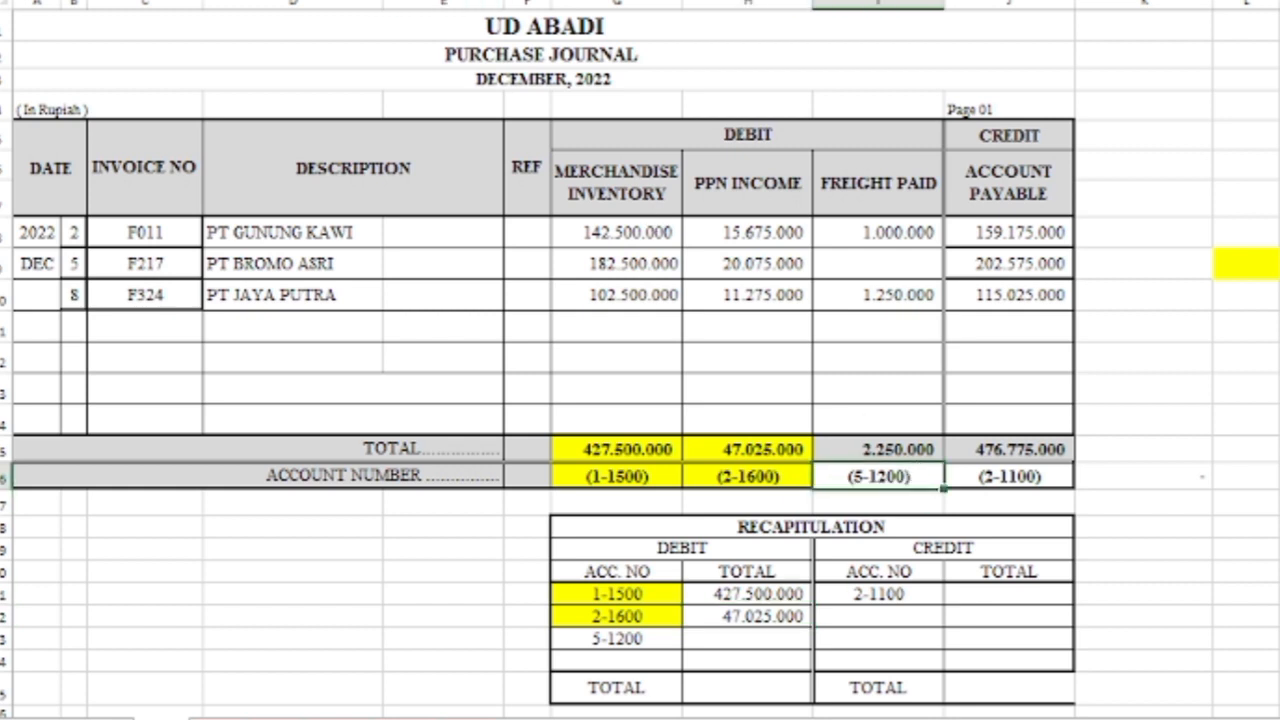
{"action": "left_click", "coordinate": [535, 2]}
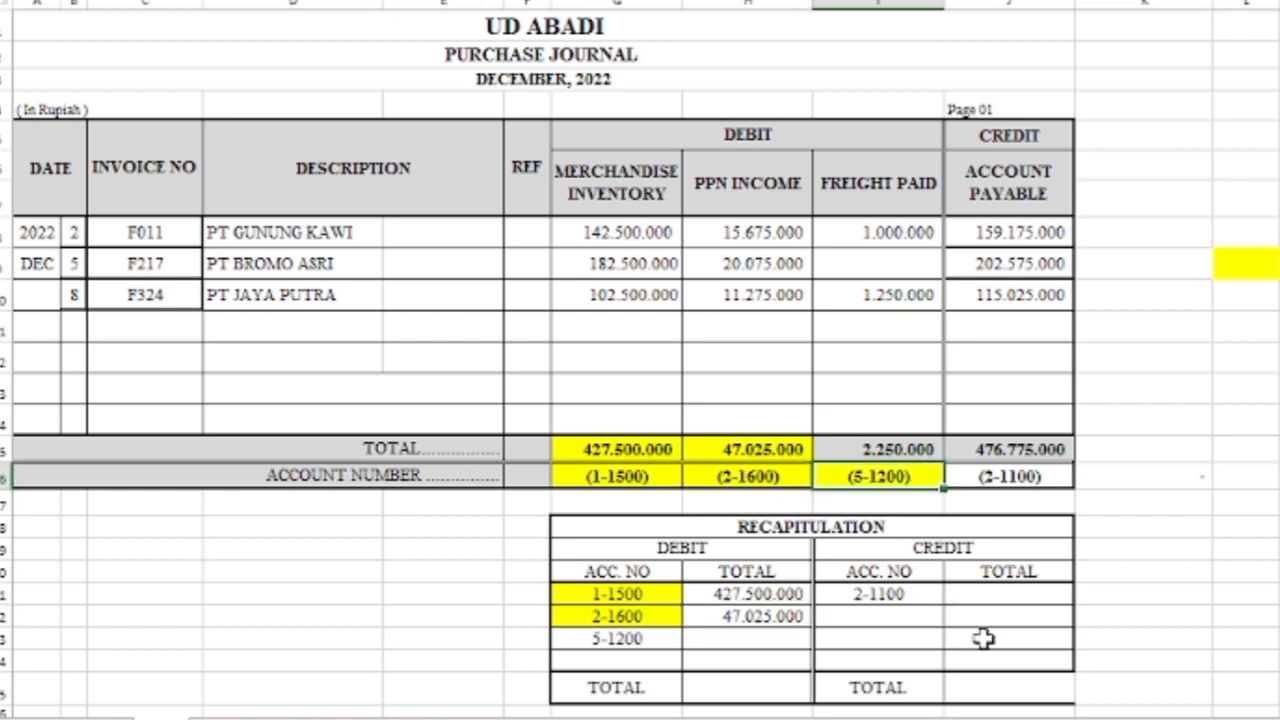
{"action": "left_click", "coordinate": [880, 454]}
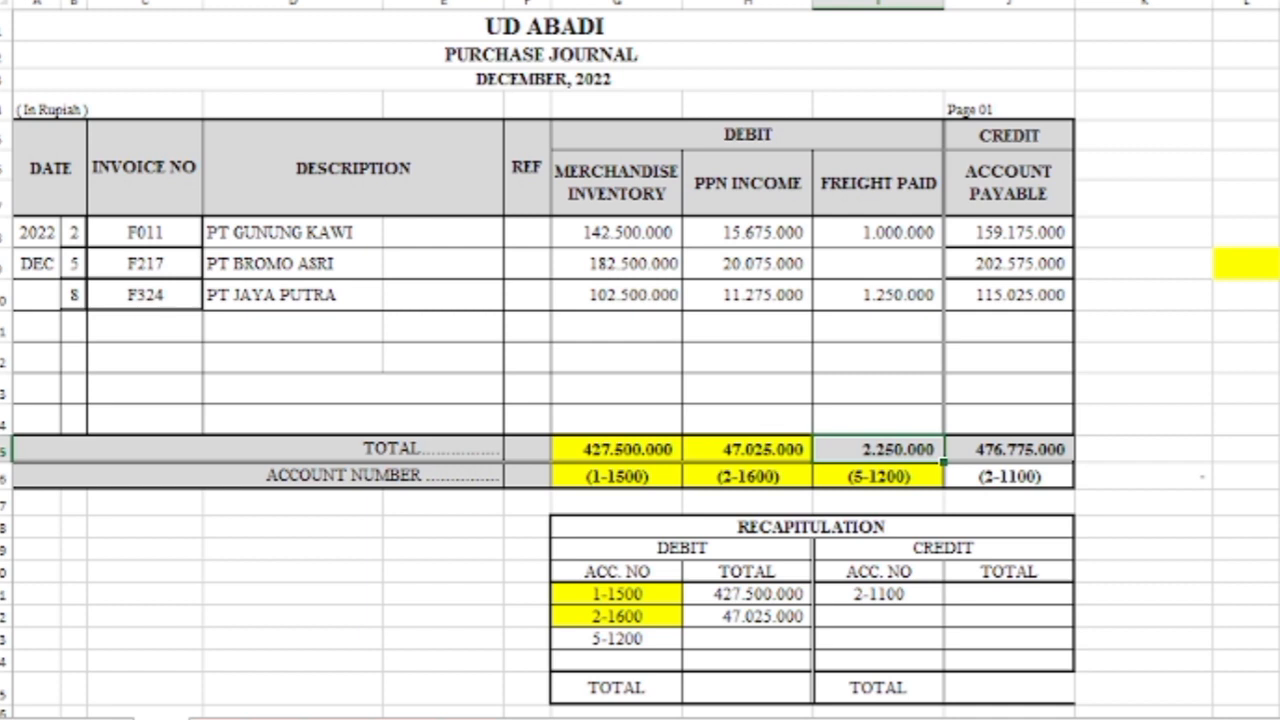
{"action": "left_click", "coordinate": [535, 2]}
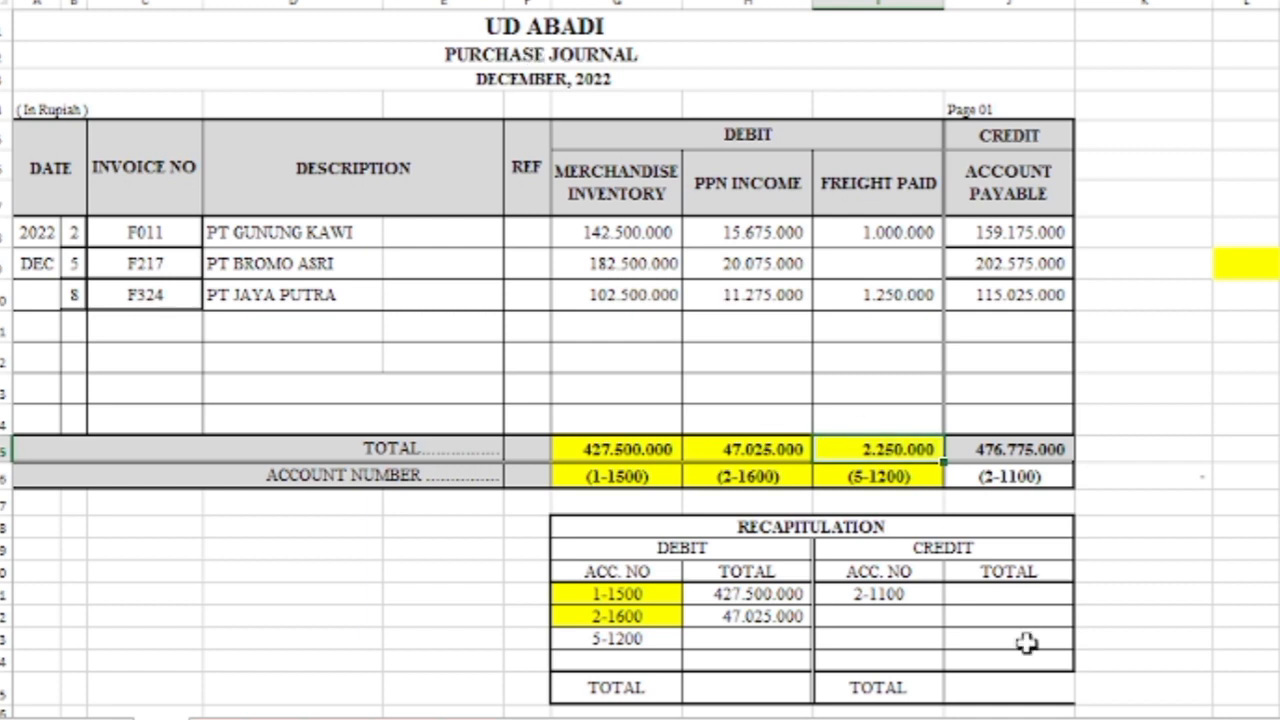
{"action": "left_click", "coordinate": [642, 640]}
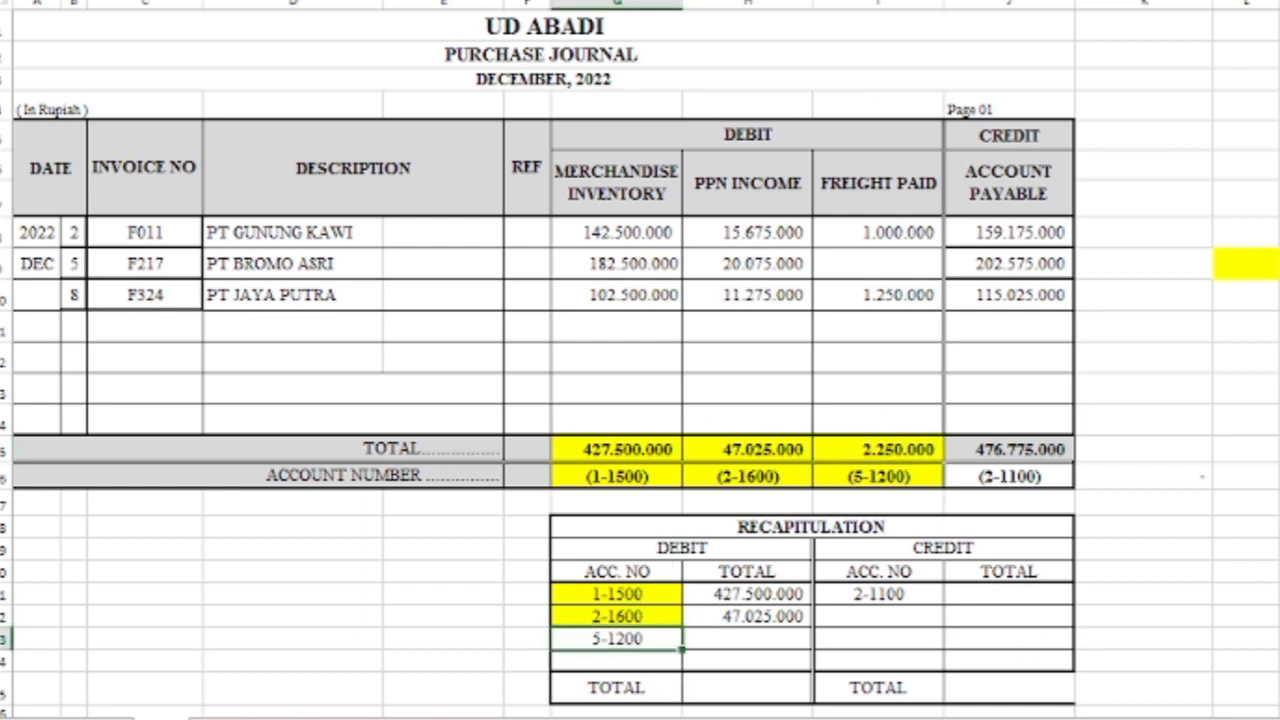
{"action": "left_click", "coordinate": [535, 2]}
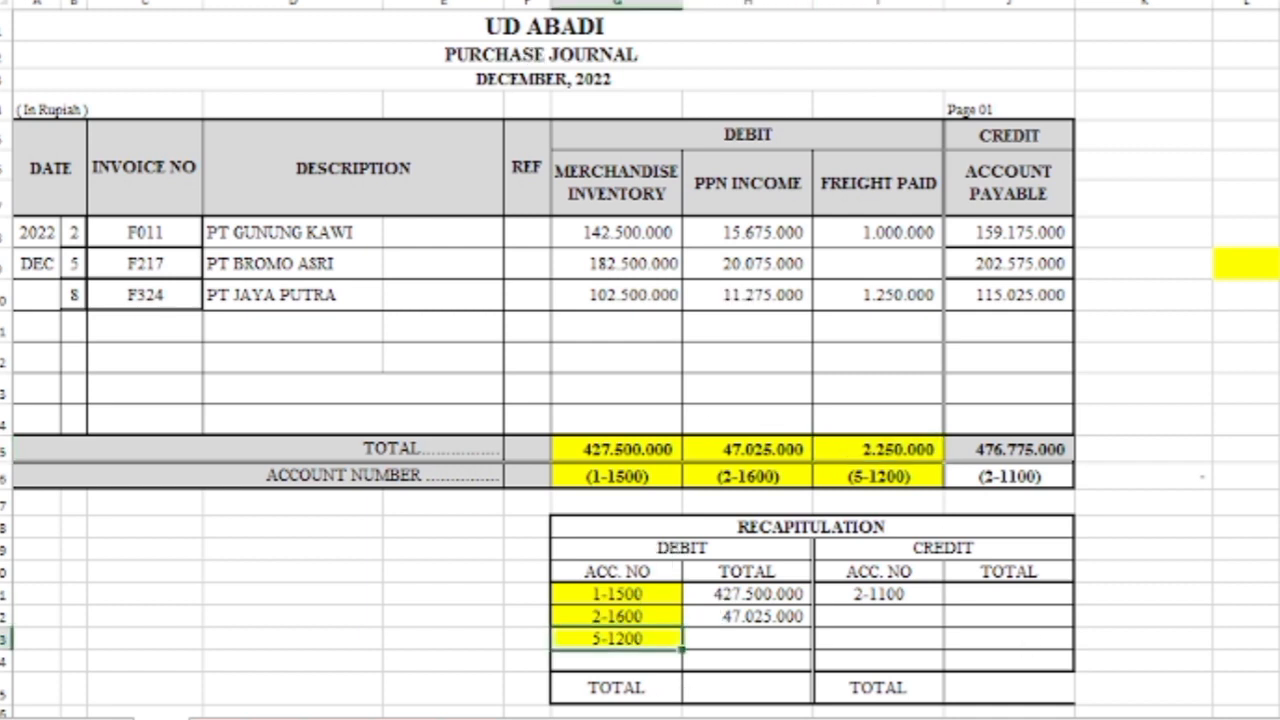
{"action": "left_click", "coordinate": [717, 643]}
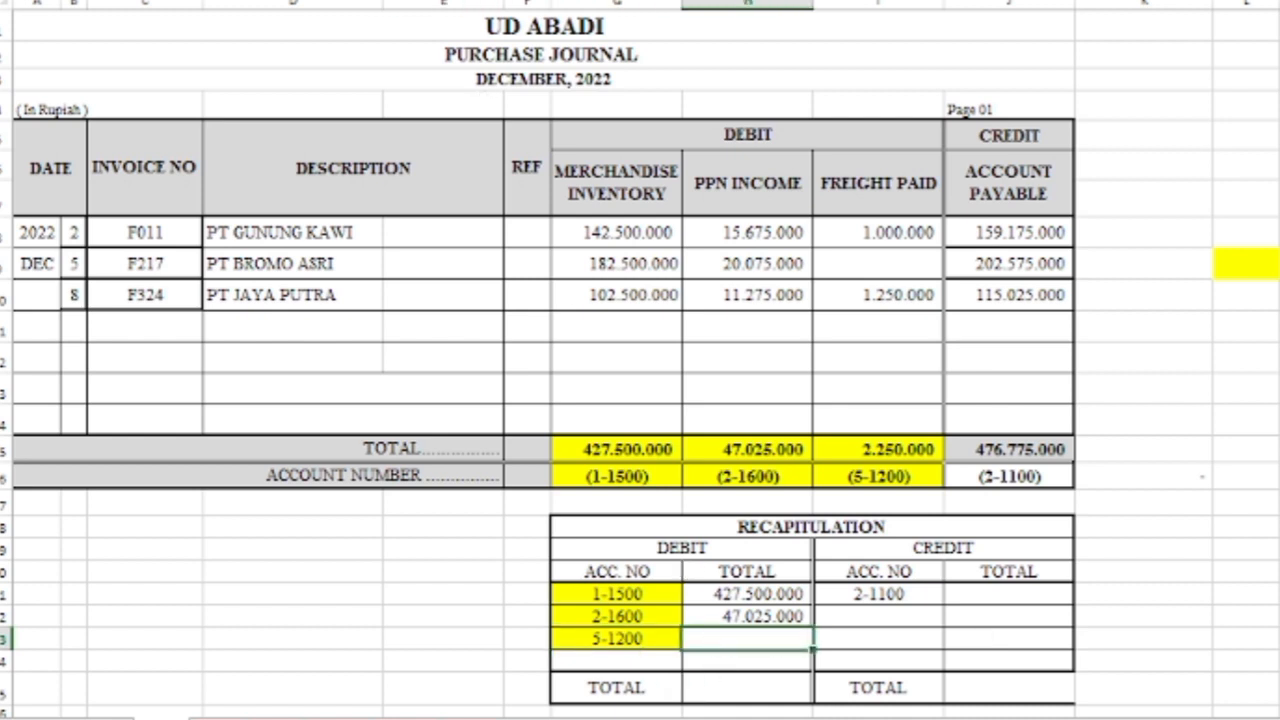
{"action": "type", "text": "2.250.000"}
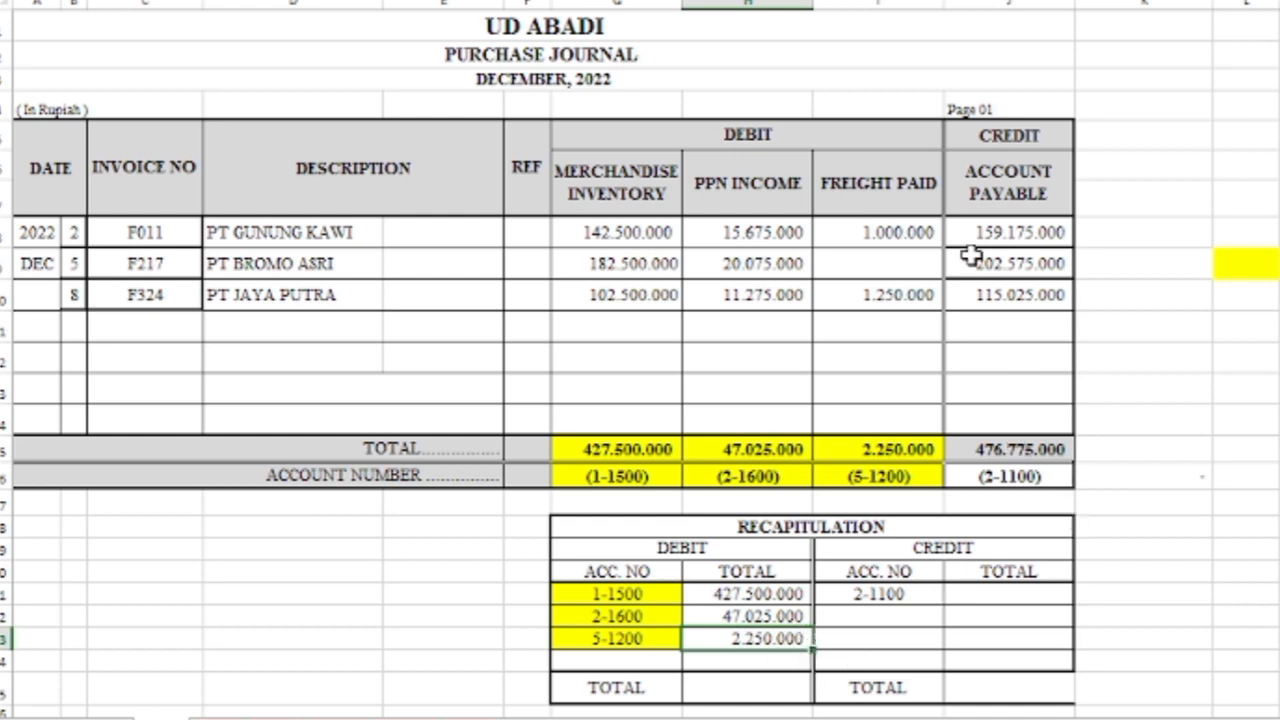
Highlight the Account Payable account number and journal total in yellow, and enter 476.775.000 as its credit total in the recapitulation.
{"action": "left_click", "coordinate": [1018, 480]}
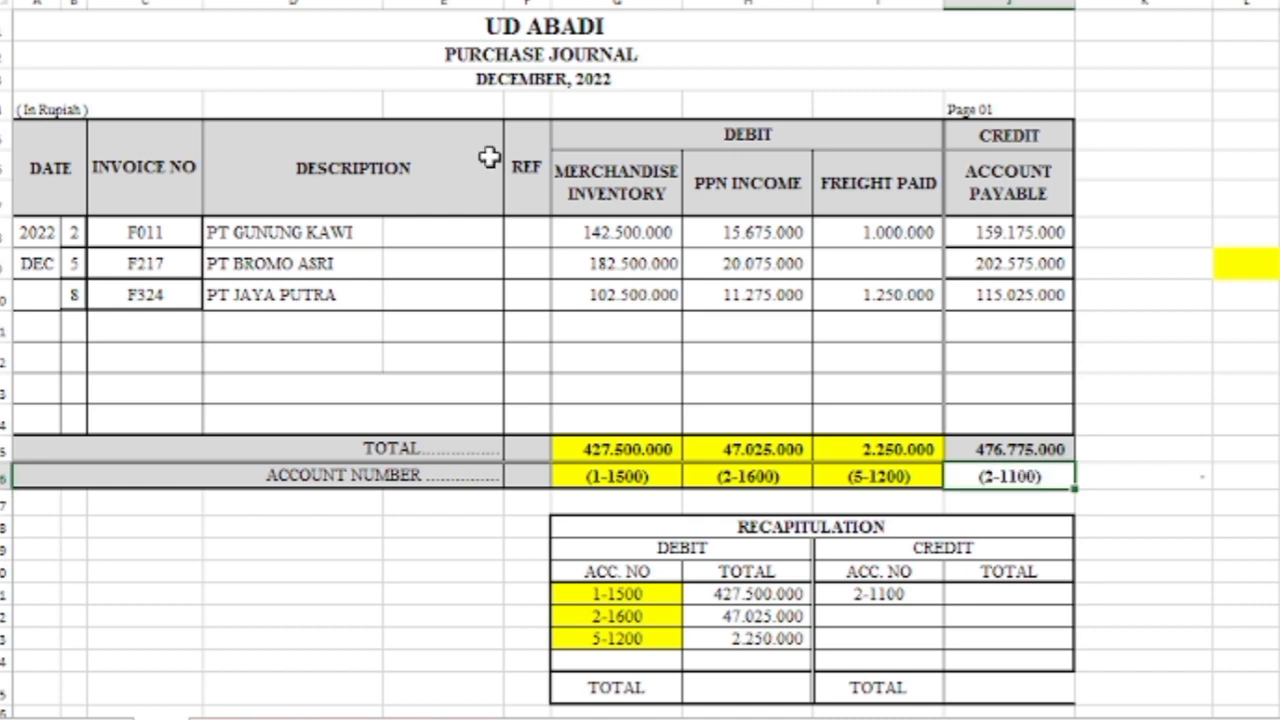
{"action": "left_click", "coordinate": [340, 2]}
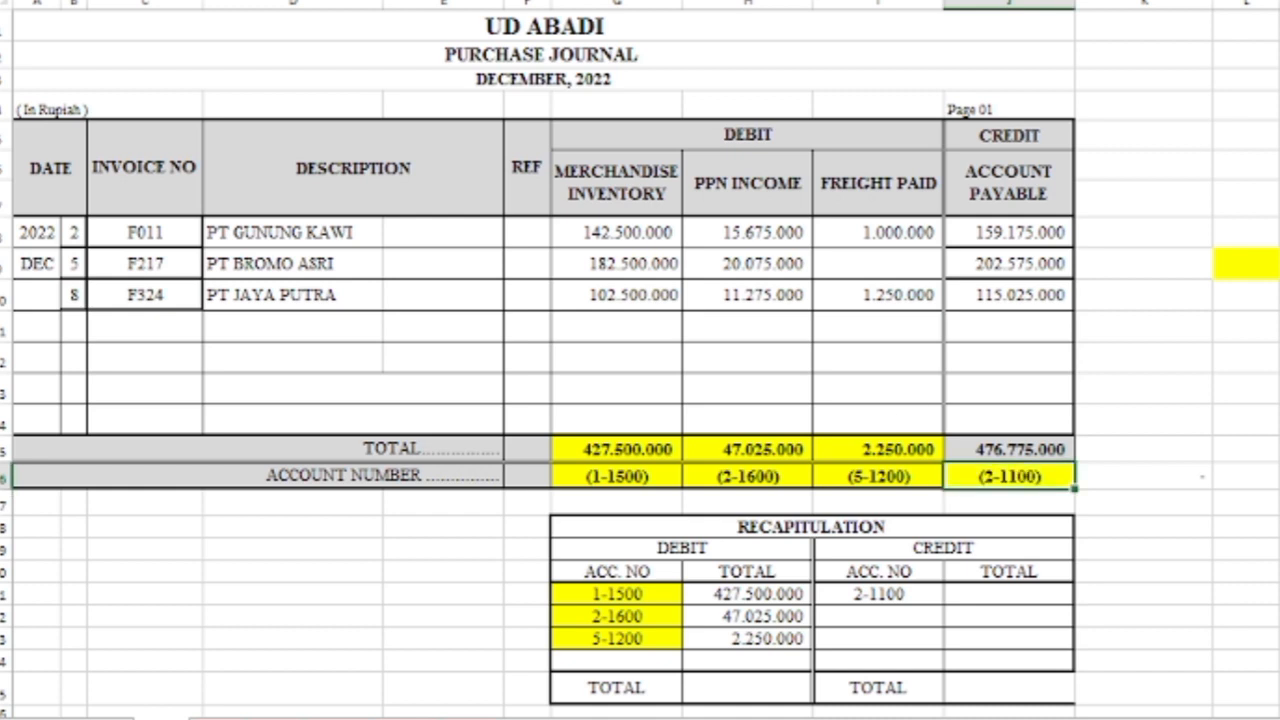
{"action": "left_click", "coordinate": [918, 592]}
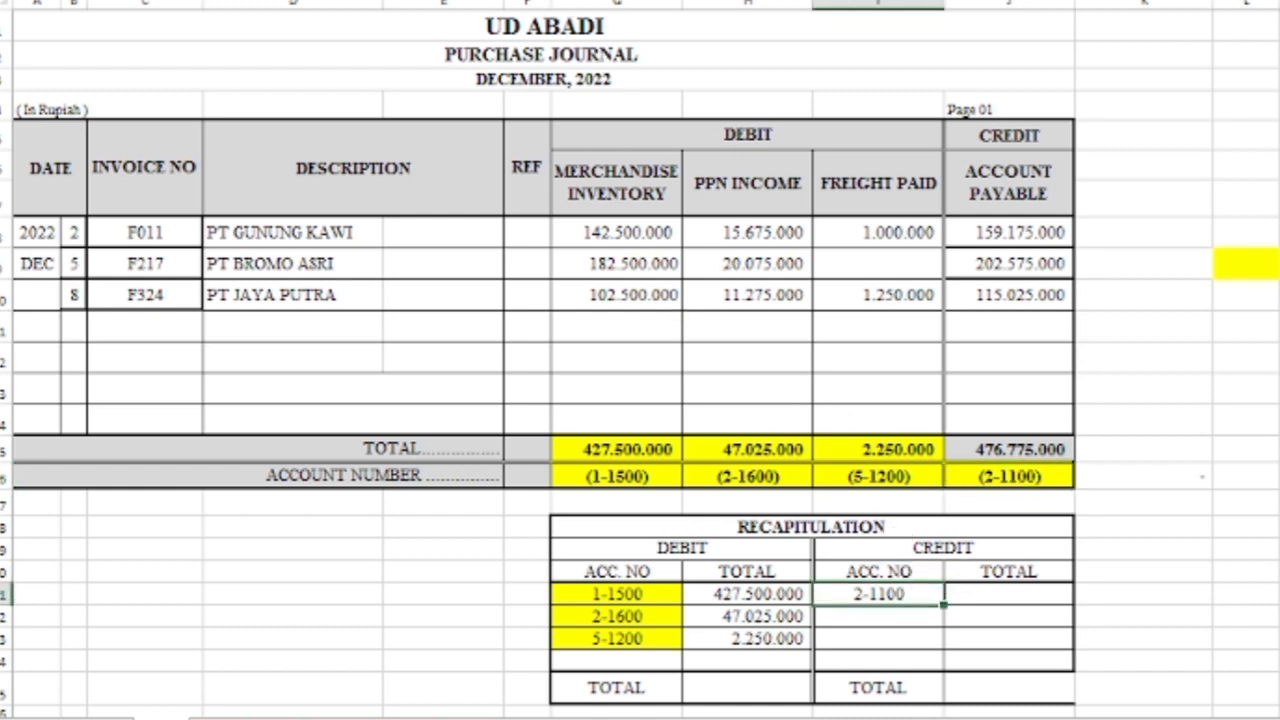
{"action": "left_click", "coordinate": [340, 2]}
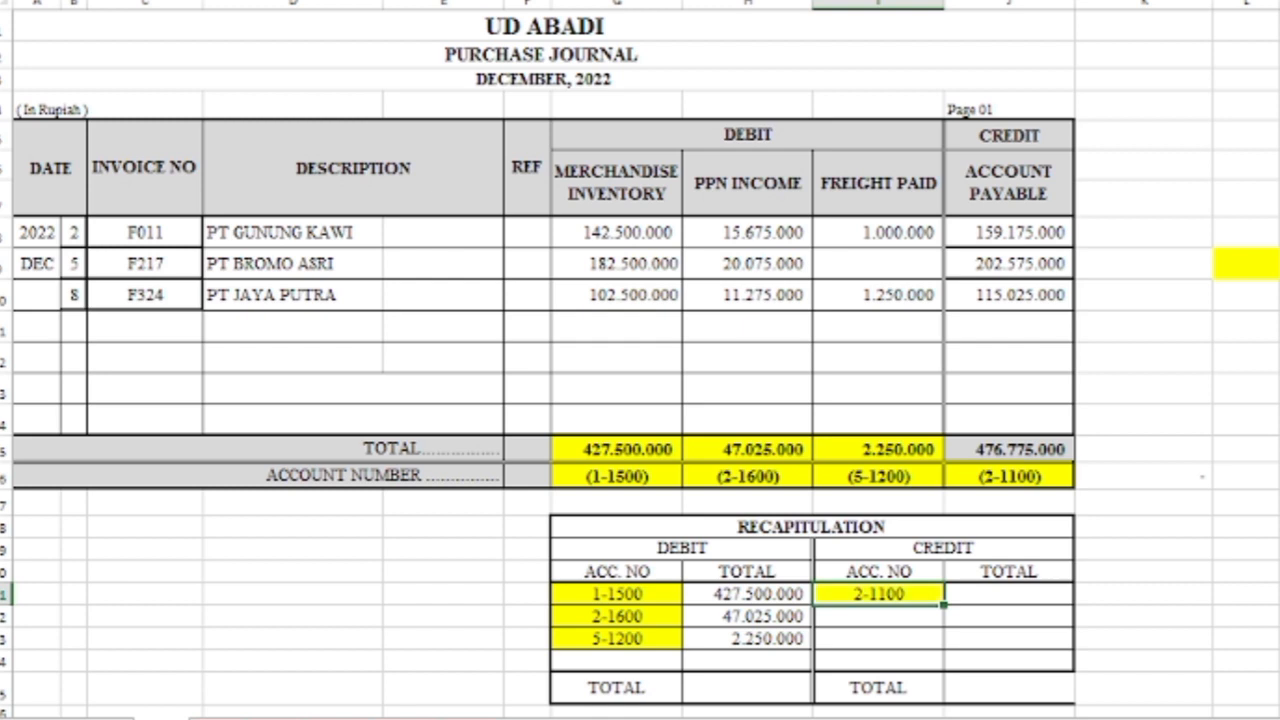
{"action": "left_click", "coordinate": [1026, 598]}
{"action": "left_click", "coordinate": [986, 449]}
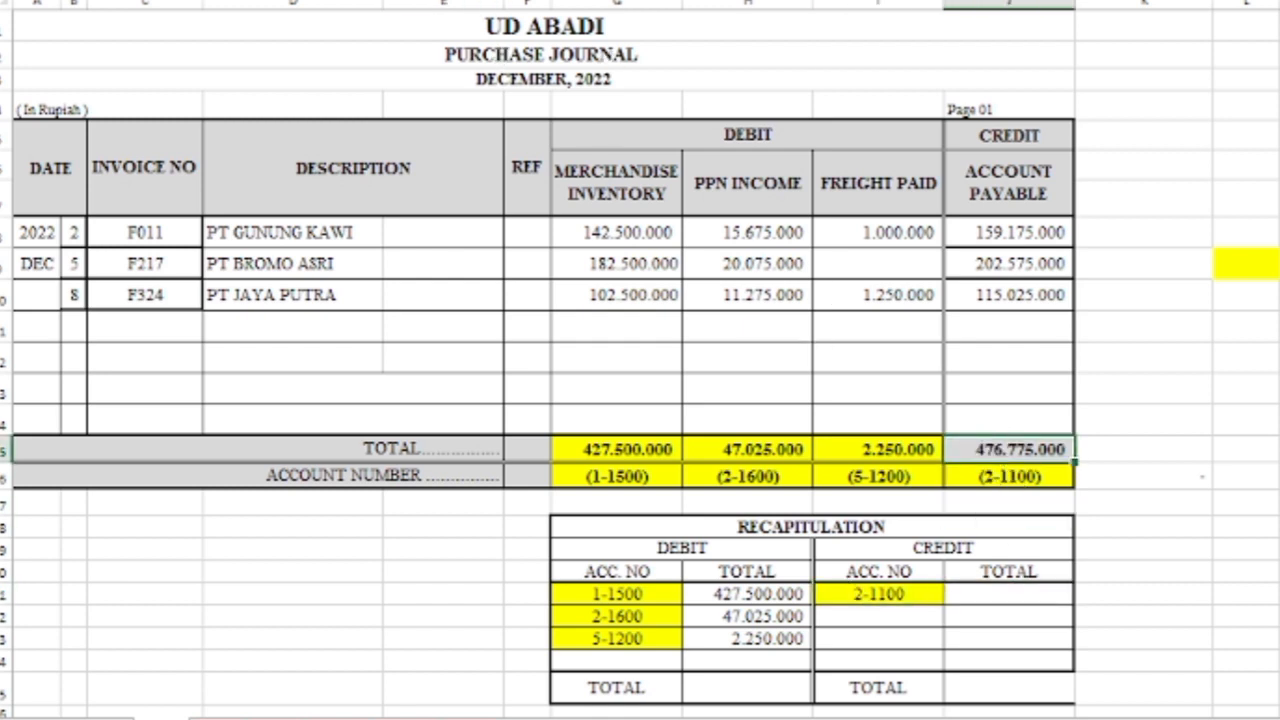
{"action": "left_click", "coordinate": [340, 2]}
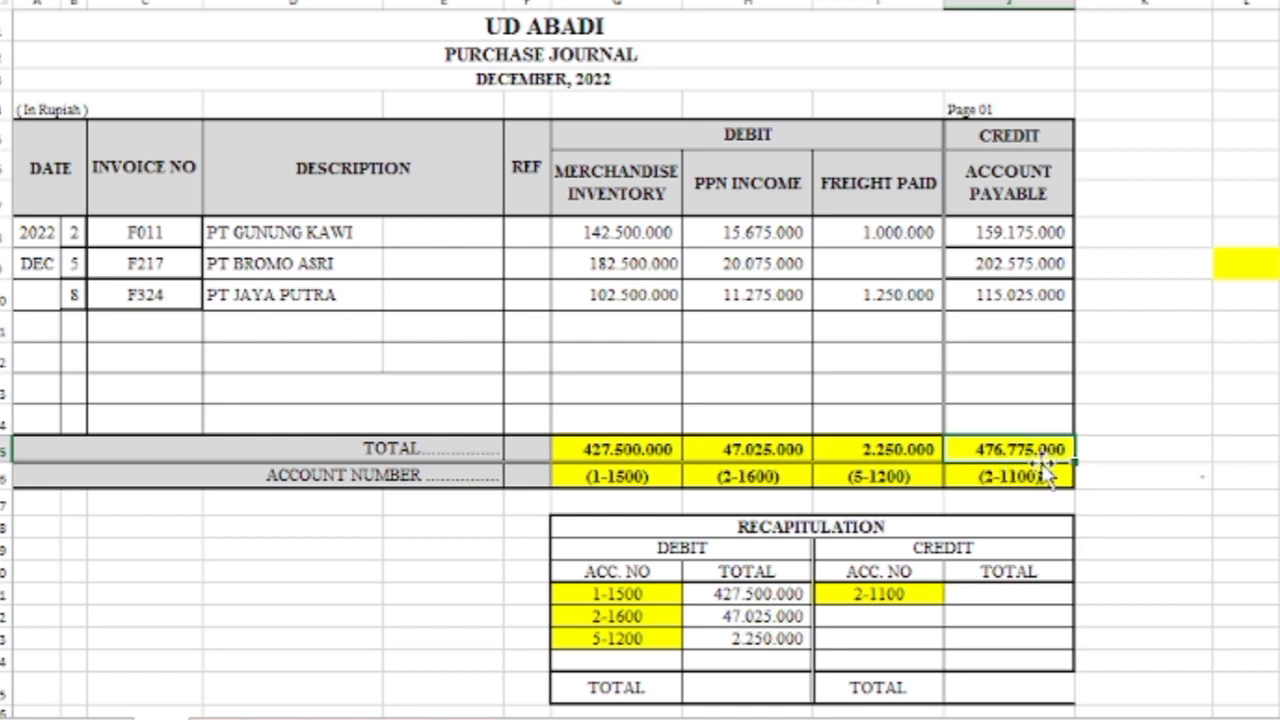
{"action": "left_click", "coordinate": [1018, 597]}
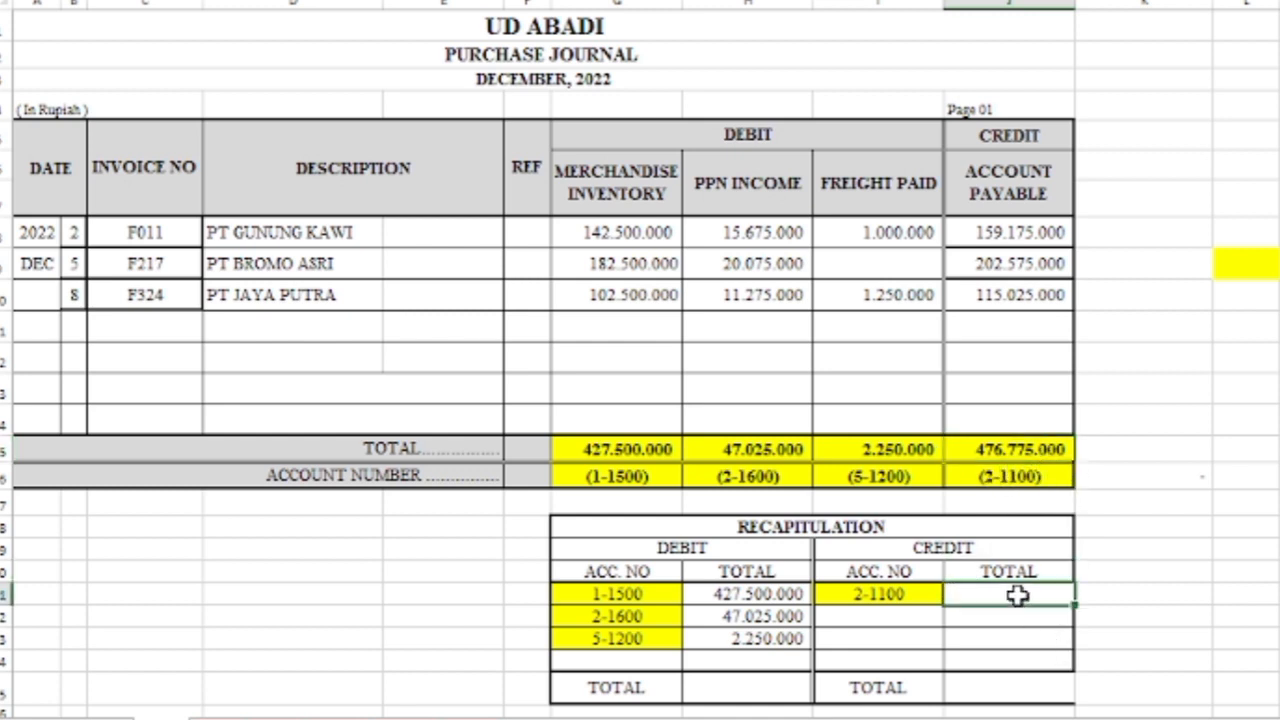
{"action": "key", "text": "ctrl+z"}
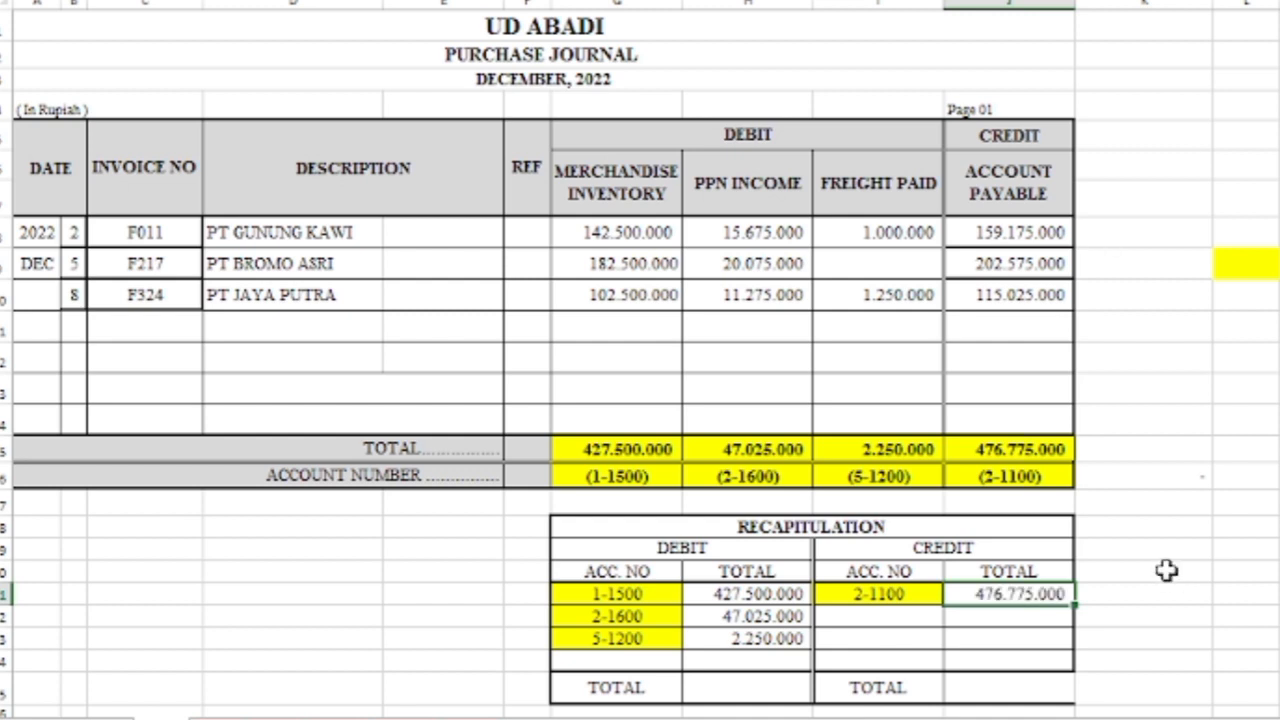
Fill in the debit and credit grand totals in the recapitulation's TOTAL row, each 476.775.000.
{"action": "left_click", "coordinate": [760, 691]}
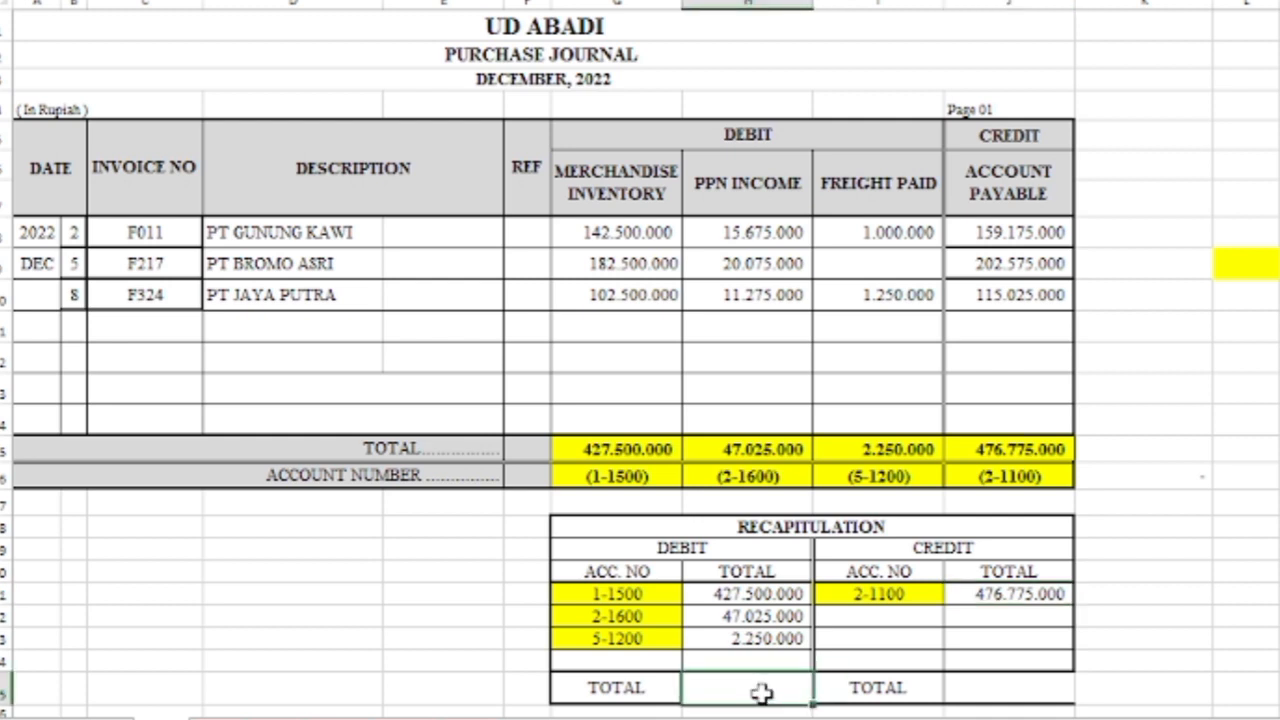
{"action": "key", "text": "ctrl+z"}
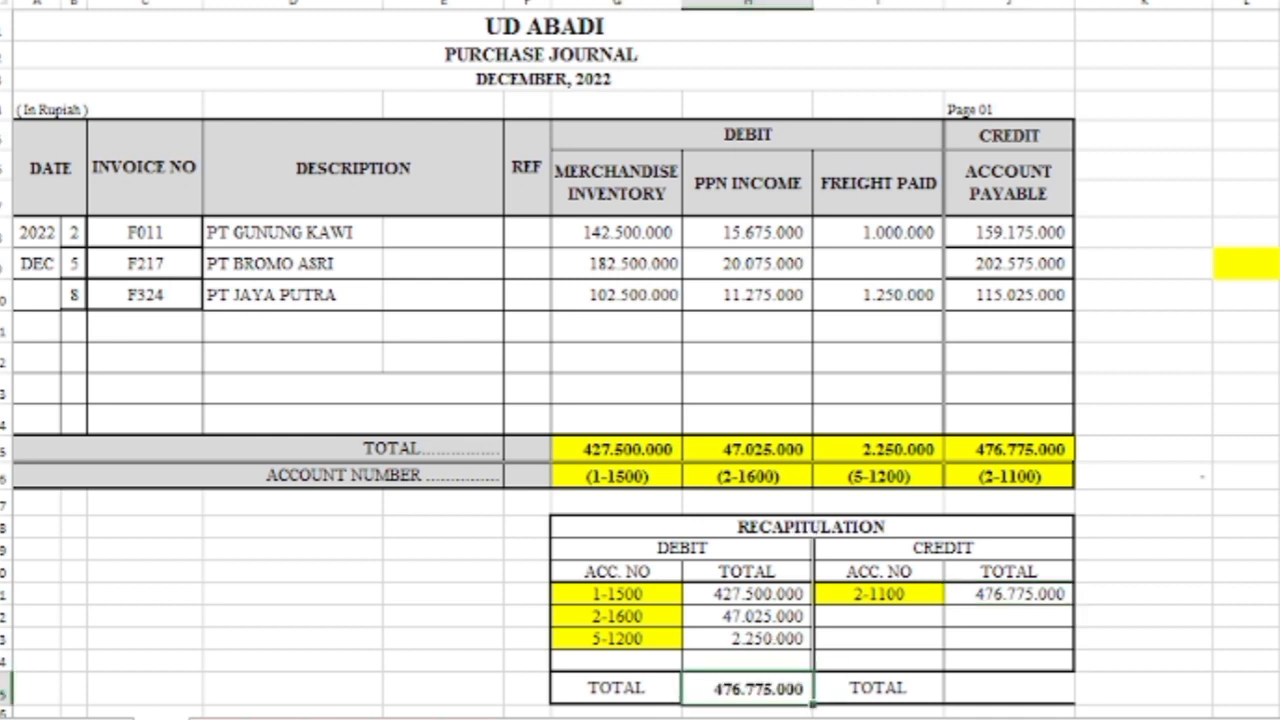
{"action": "left_click", "coordinate": [1014, 690]}
{"action": "left_click", "coordinate": [540, 2]}
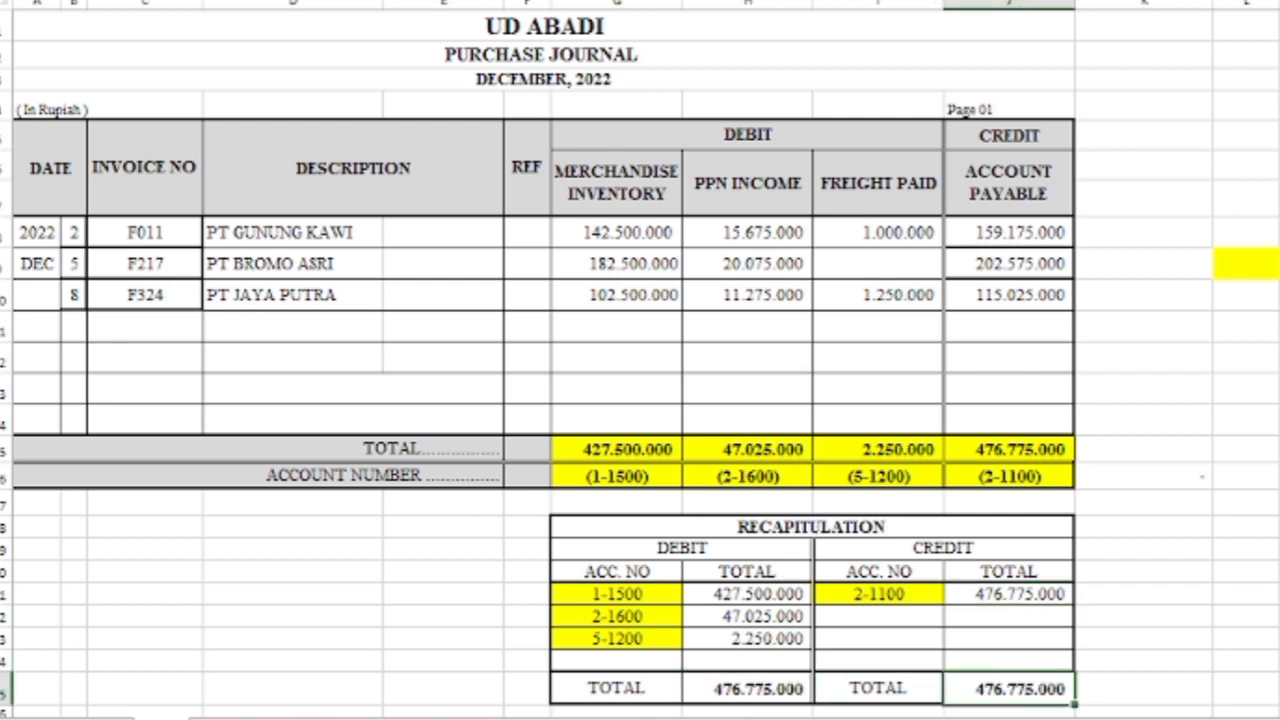
Highlight the recapitulation's entire TOTAL row in yellow.
{"action": "left_click_drag", "start_coordinate": [563, 689], "coordinate": [990, 689]}
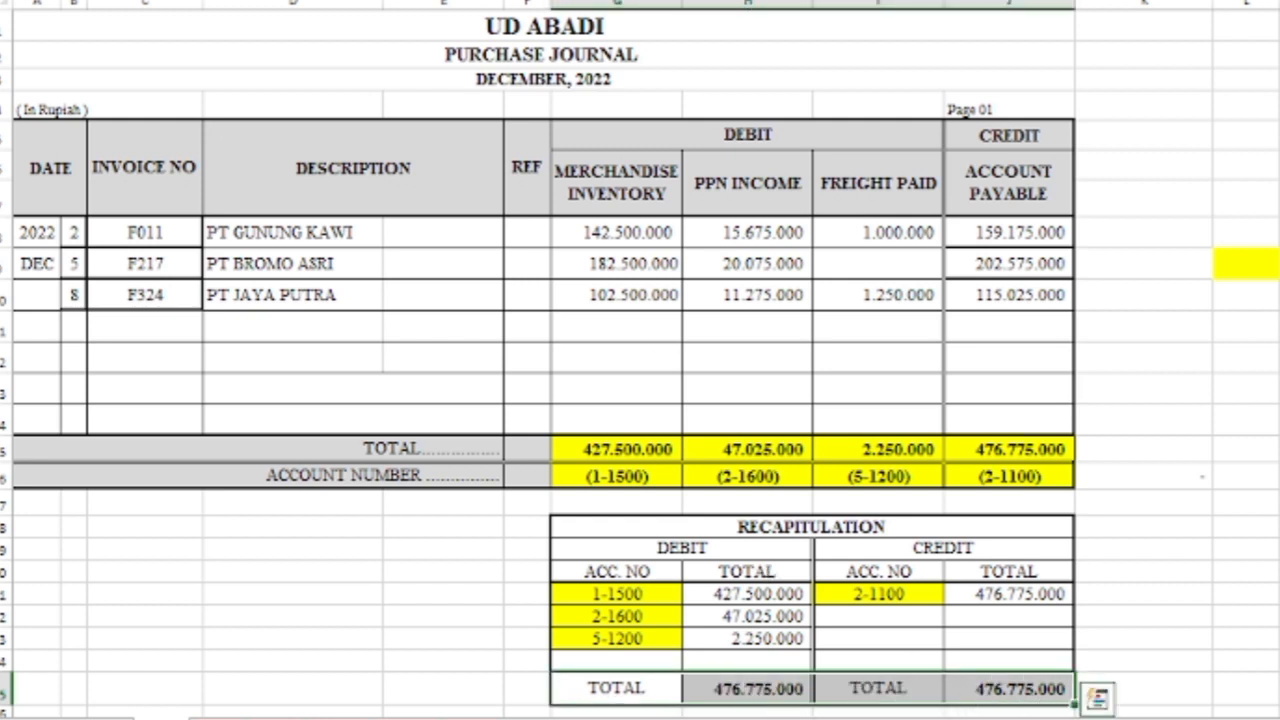
{"action": "left_click", "coordinate": [240, 2]}
{"action": "left_click", "coordinate": [1278, 419]}
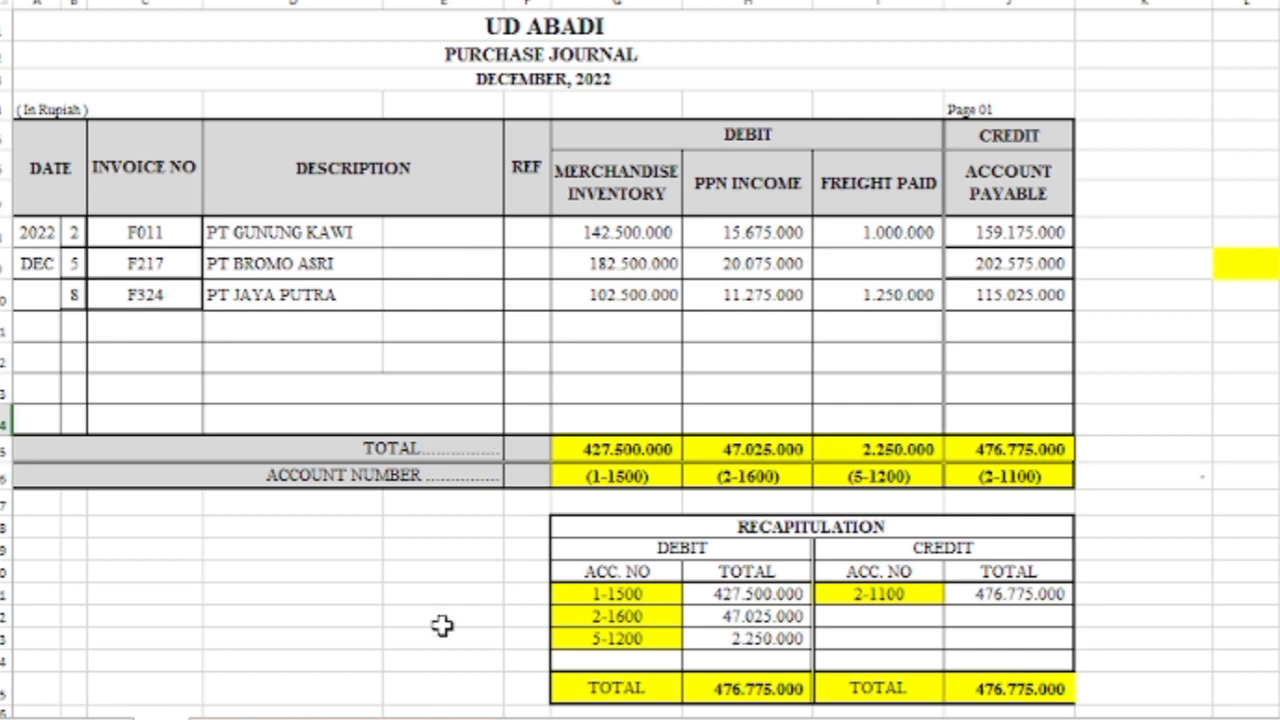
Open the Sales Journal sheet and highlight account number 1-1300 in yellow in both the journal and the recapitulation.
{"action": "left_click", "coordinate": [217, 718]}
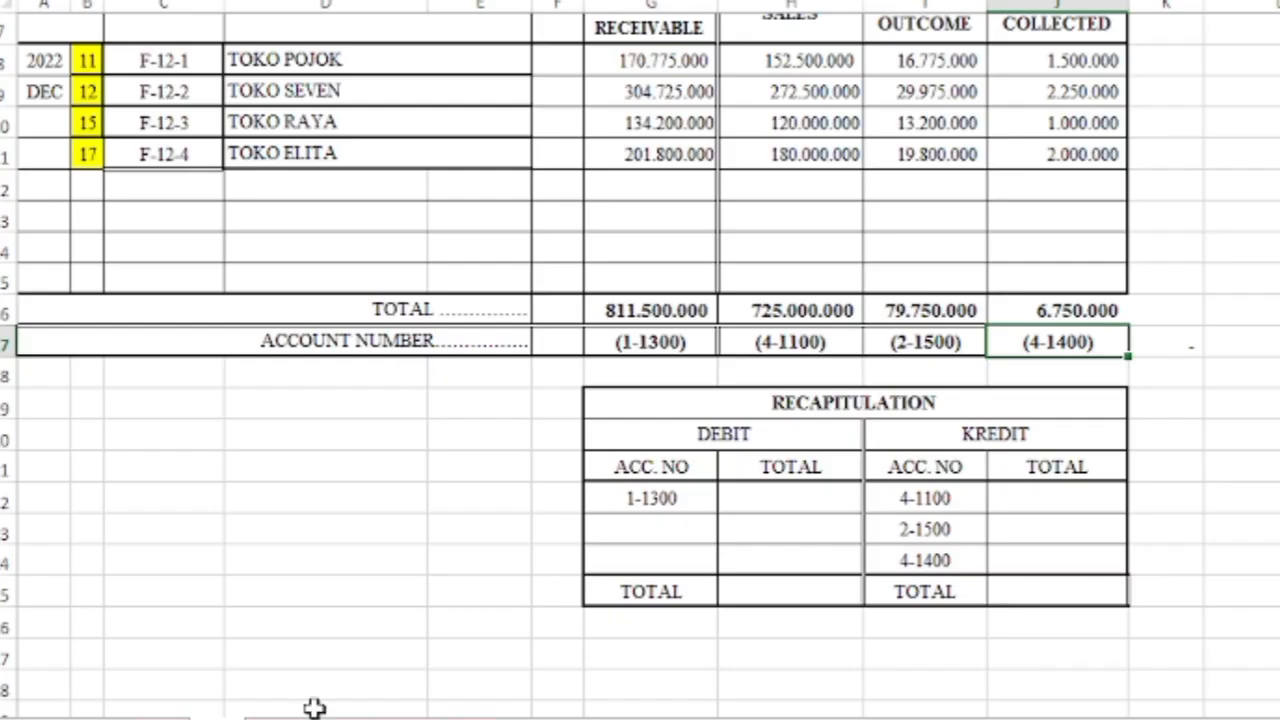
{"action": "scroll", "coordinate": [314, 708], "scroll_direction": "up", "scroll_amount": 2}
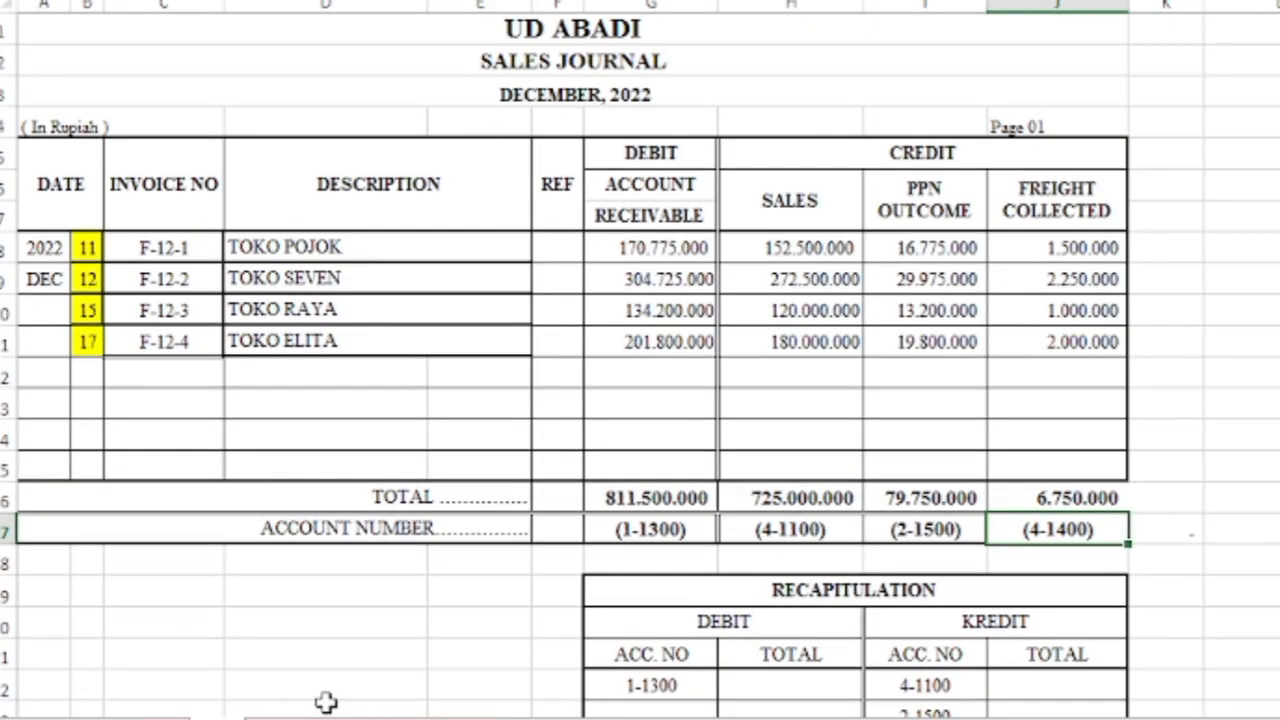
{"action": "scroll", "coordinate": [677, 595], "scroll_direction": "down", "scroll_amount": 2, "text": "ctrl"}
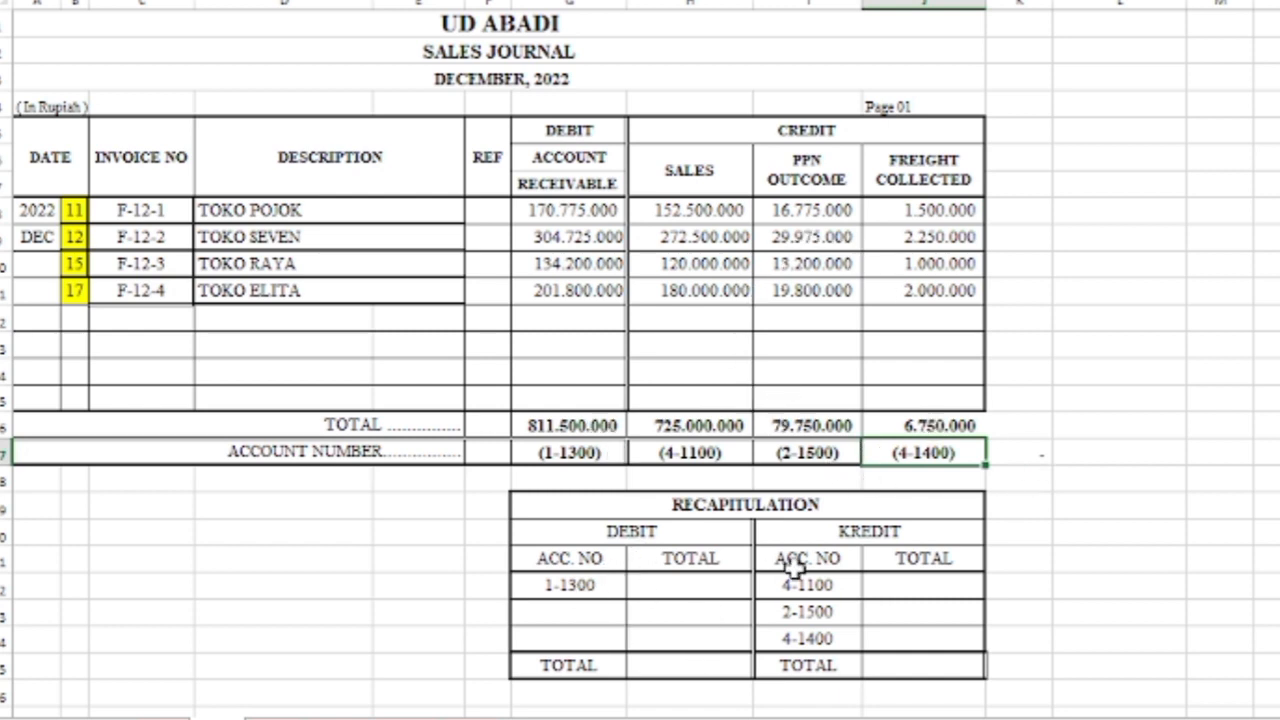
{"action": "left_click", "coordinate": [585, 451]}
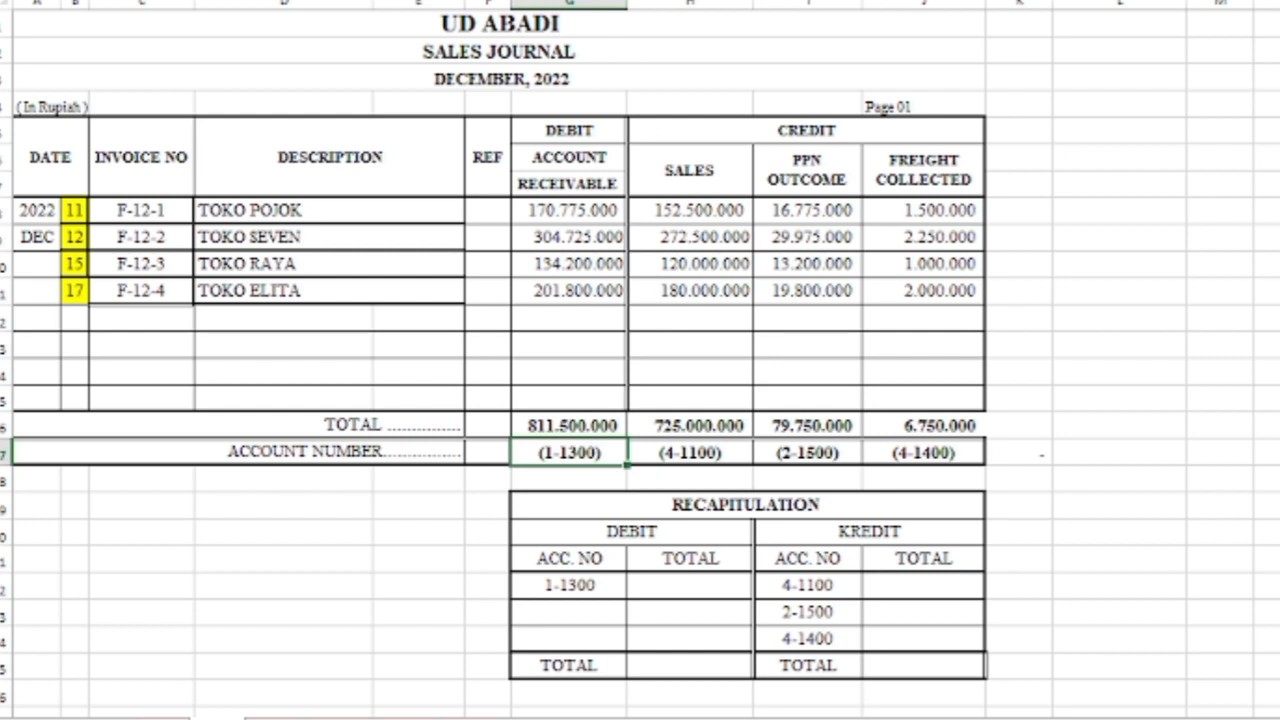
{"action": "key", "text": "F4"}
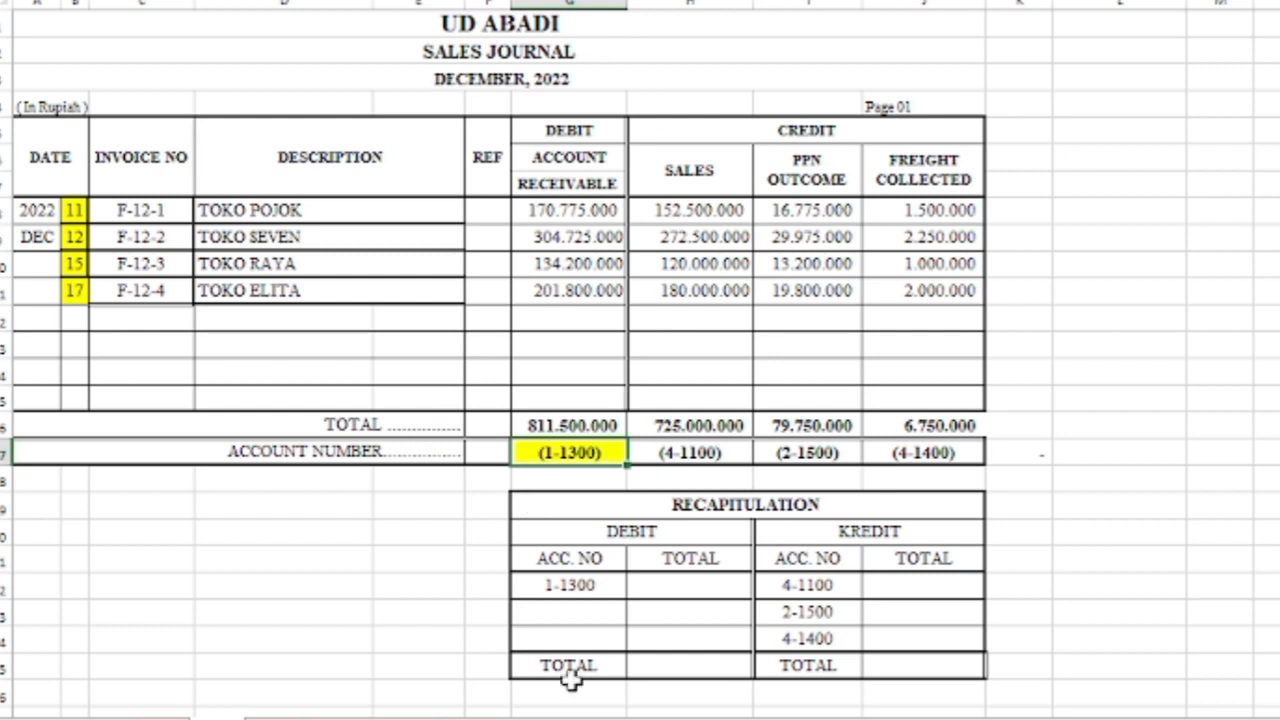
{"action": "left_click", "coordinate": [560, 578]}
{"action": "key", "text": "F4"}
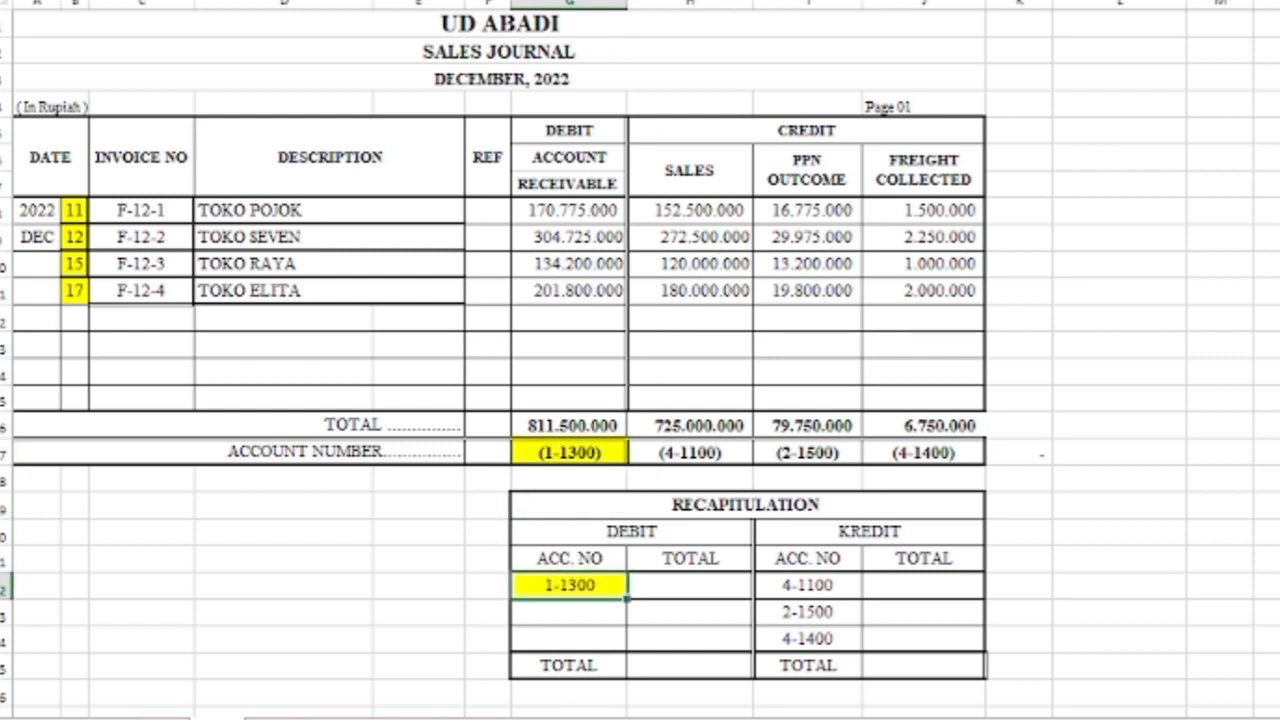
Highlight the Account Receivable journal total and the blank cell above it in yellow, and enter 811.500.000 as its debit total in the recapitulation.
{"action": "left_click_drag", "start_coordinate": [614, 425], "coordinate": [600, 398]}
{"action": "key", "text": "F4"}
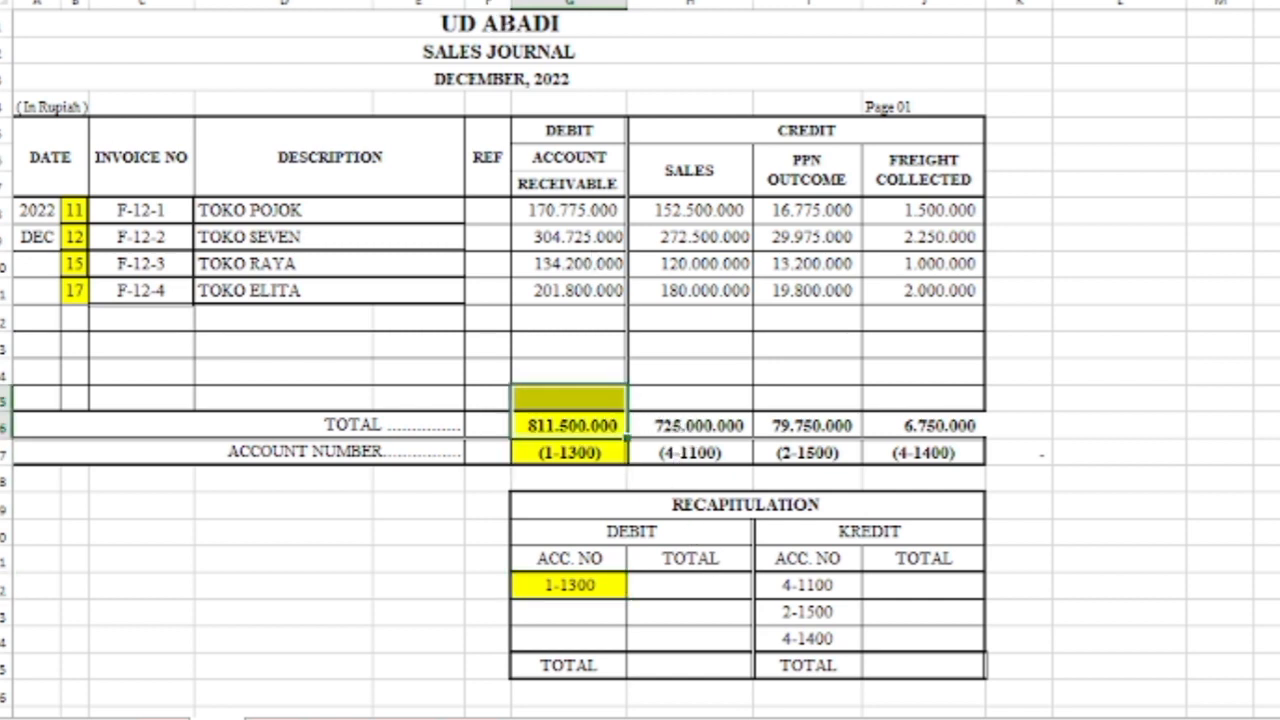
{"action": "left_click", "coordinate": [705, 588]}
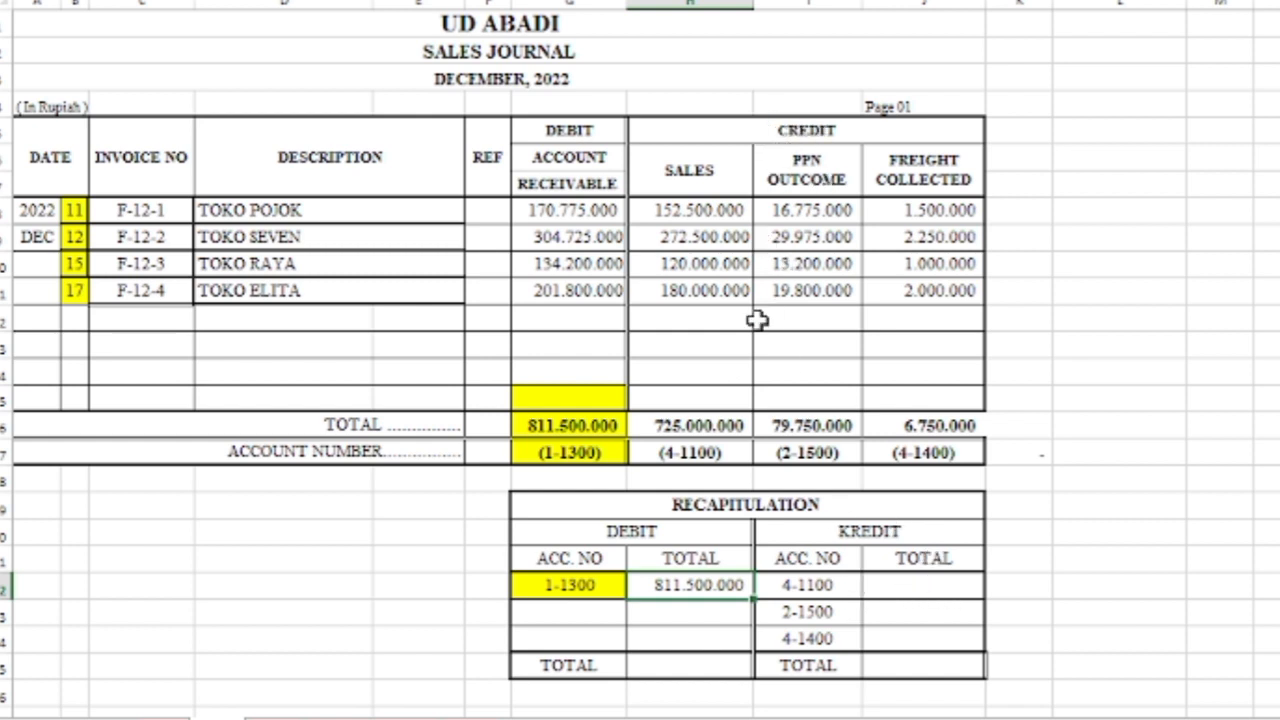
Highlight the Sales account number and the Sales journal total in yellow.
{"action": "left_click", "coordinate": [738, 456]}
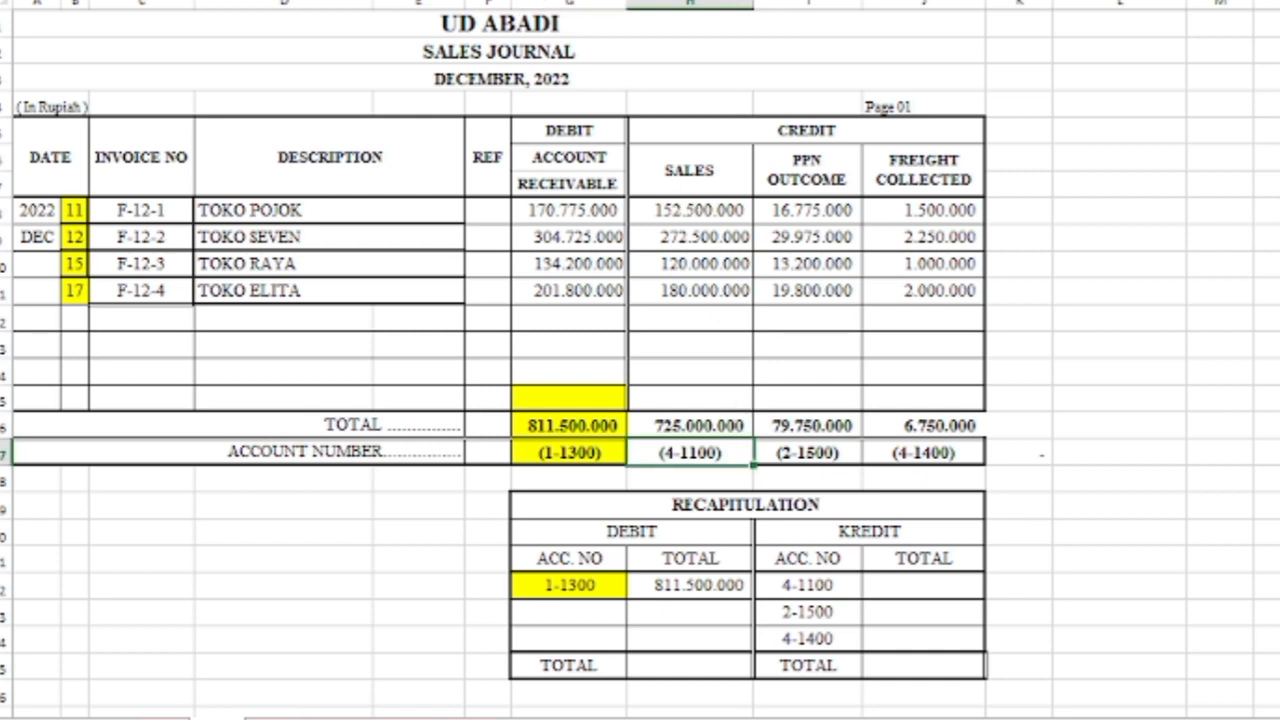
{"action": "left_click", "coordinate": [300, 2]}
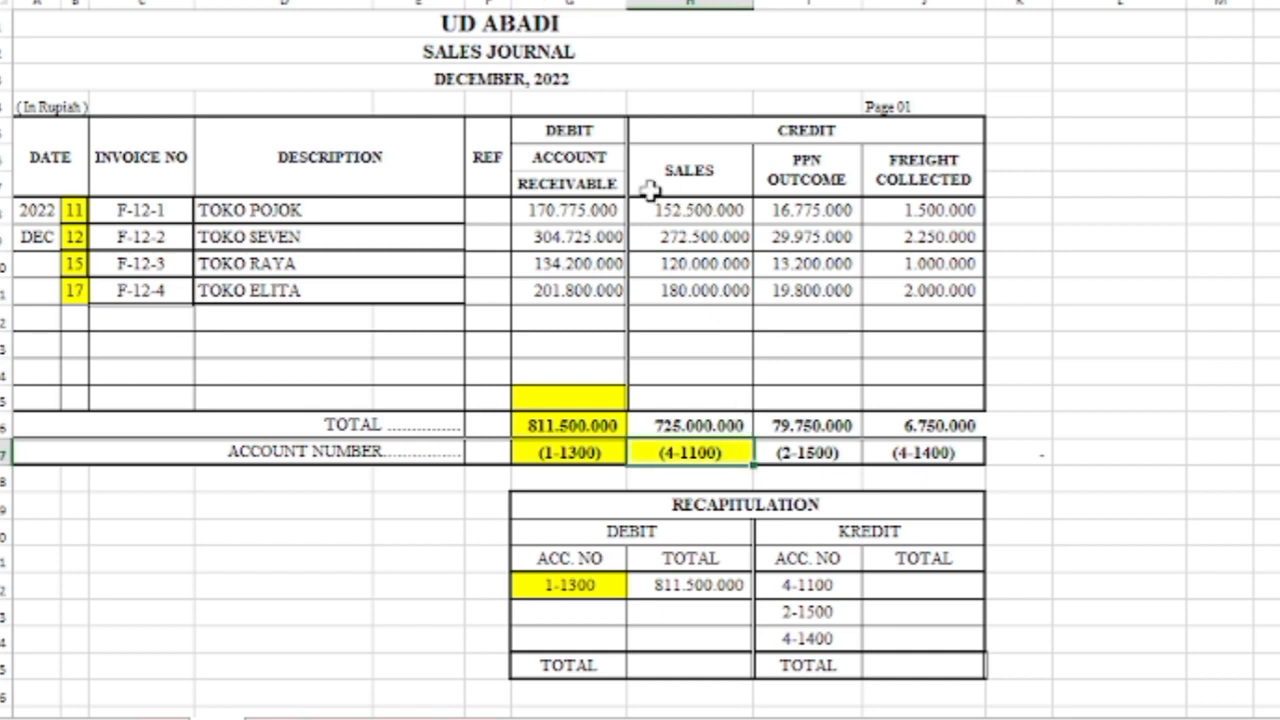
{"action": "left_click", "coordinate": [726, 425]}
{"action": "left_click", "coordinate": [300, 2]}
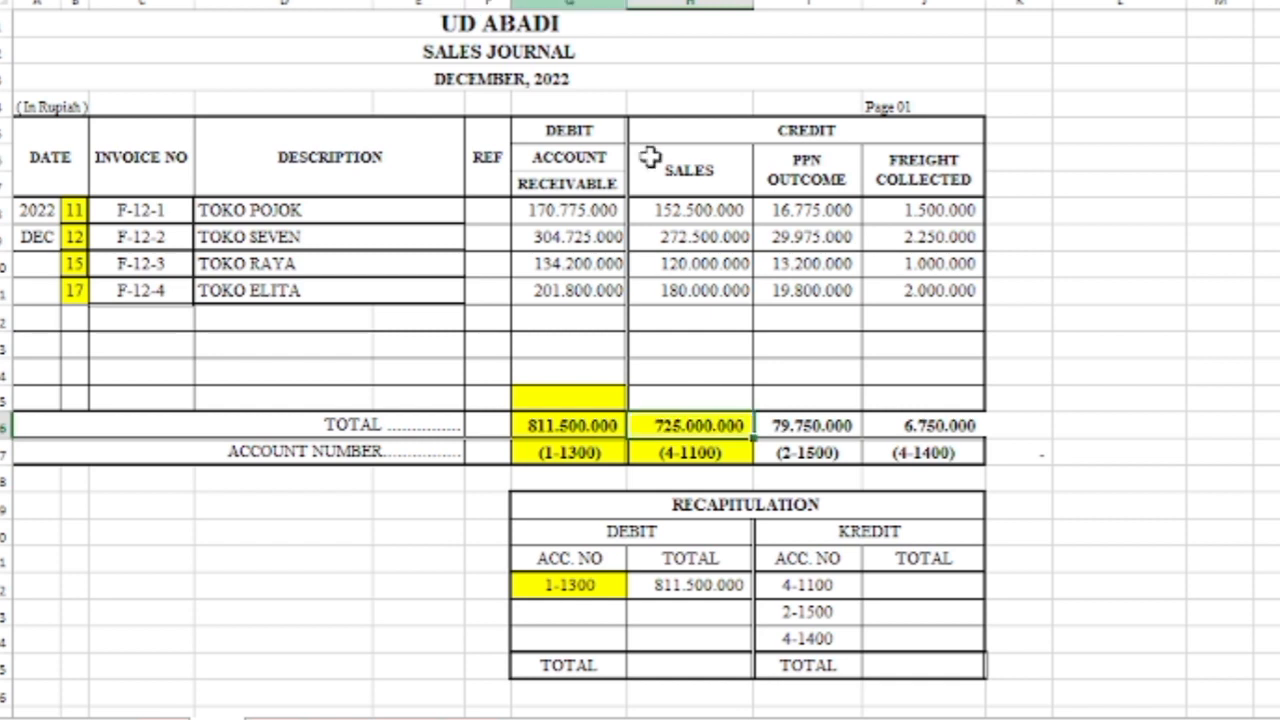
Highlight account number 4-1100 in the recapitulation in yellow and enter 725.000.000 as its credit total.
{"action": "left_click", "coordinate": [807, 586]}
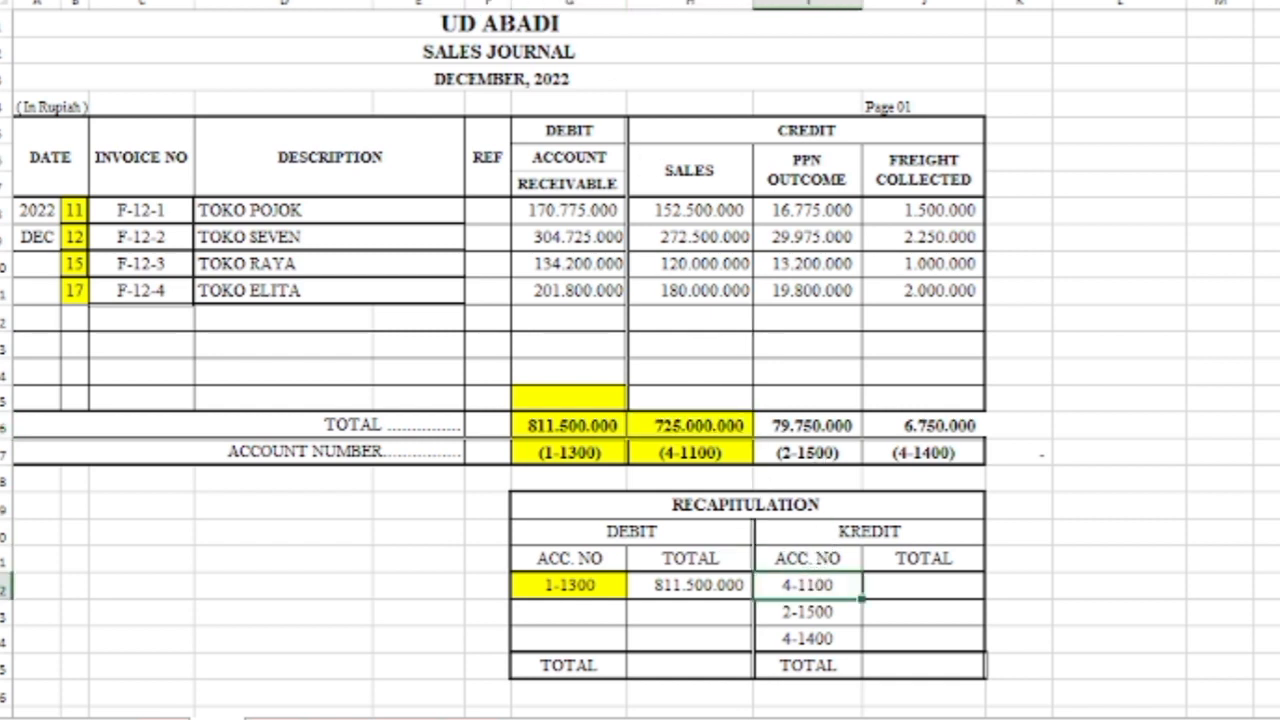
{"action": "left_click", "coordinate": [428, 2]}
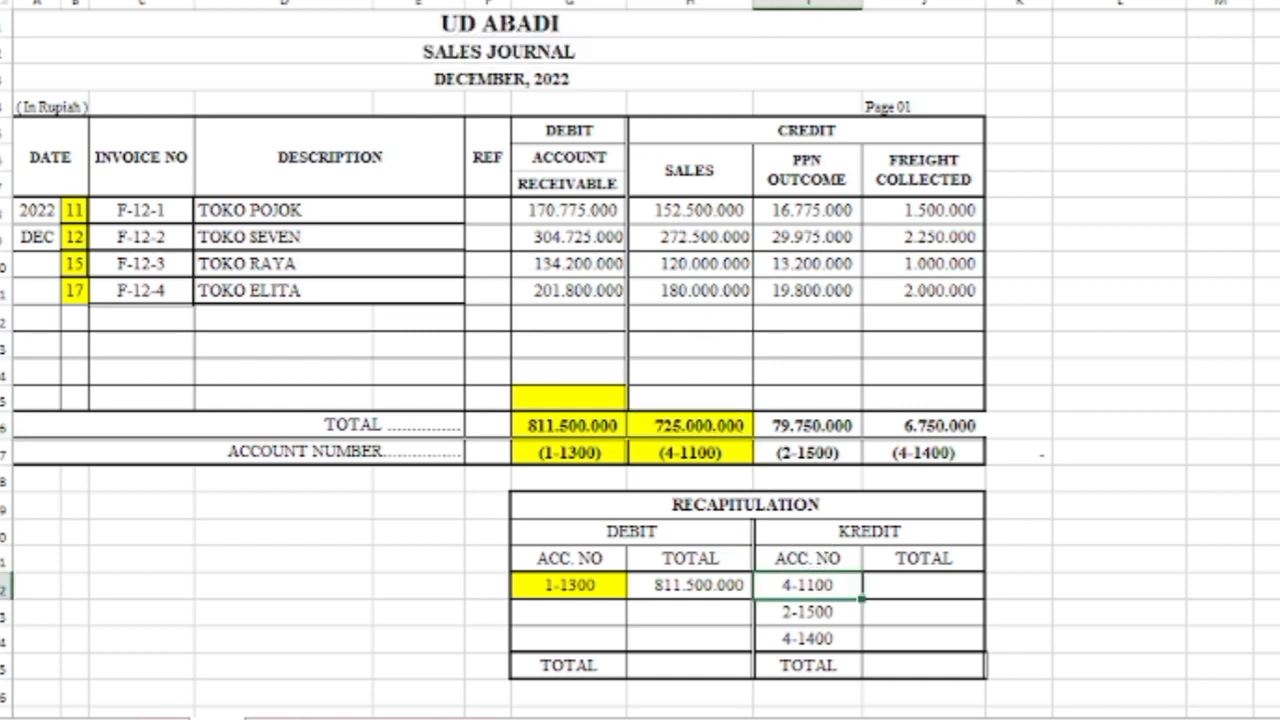
{"action": "left_click", "coordinate": [952, 592]}
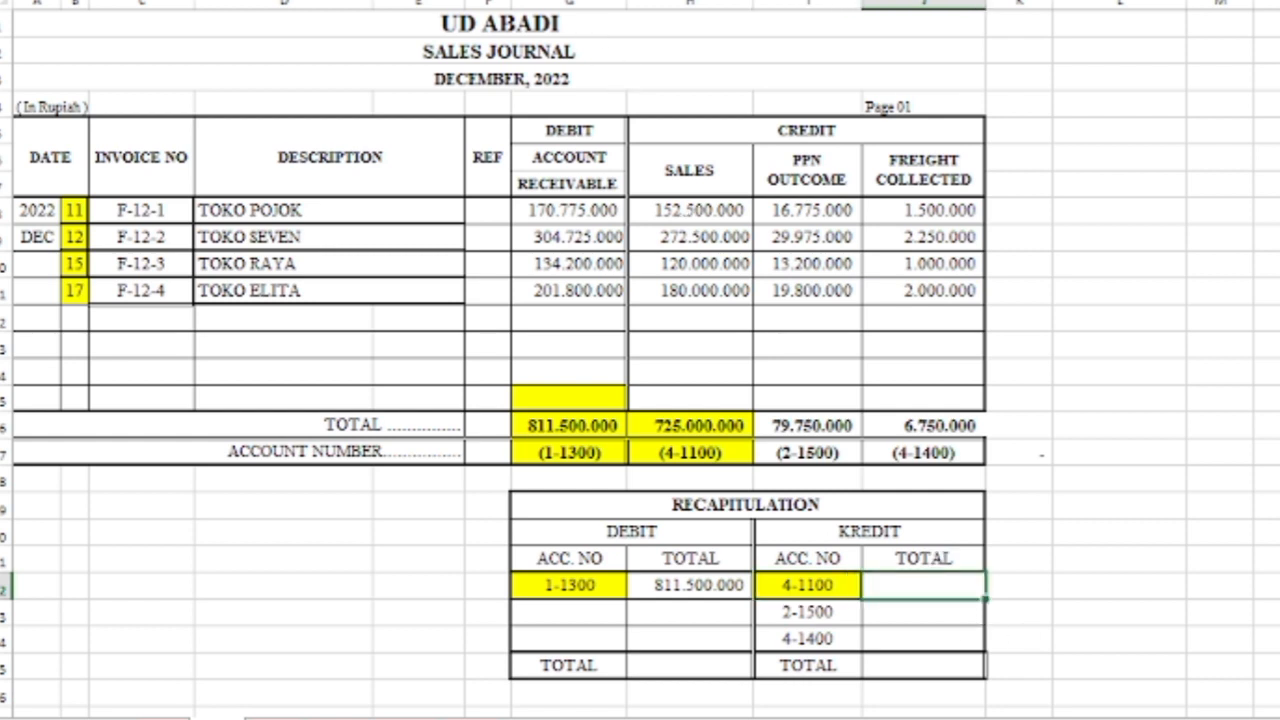
{"action": "type", "text": "725.000.000"}
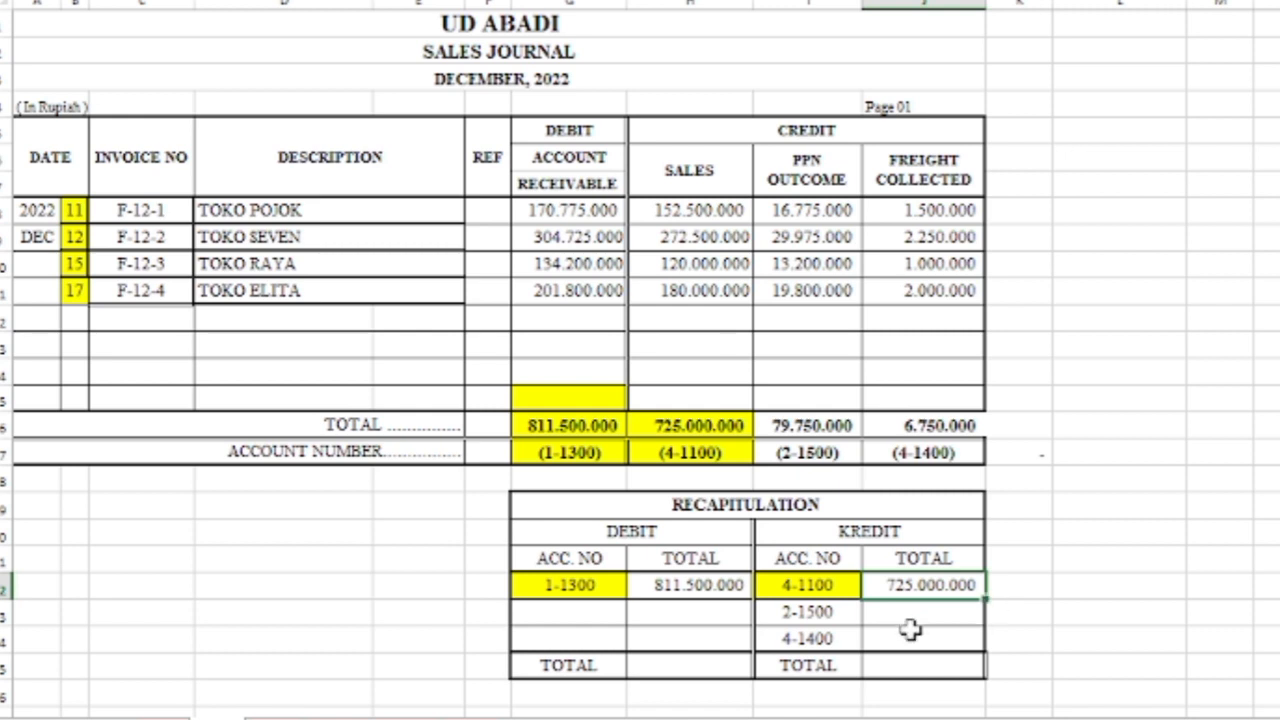
Highlight the PPN Outcome account number 2-1500 in yellow in both the journal and the recapitulation.
{"action": "left_click", "coordinate": [822, 452]}
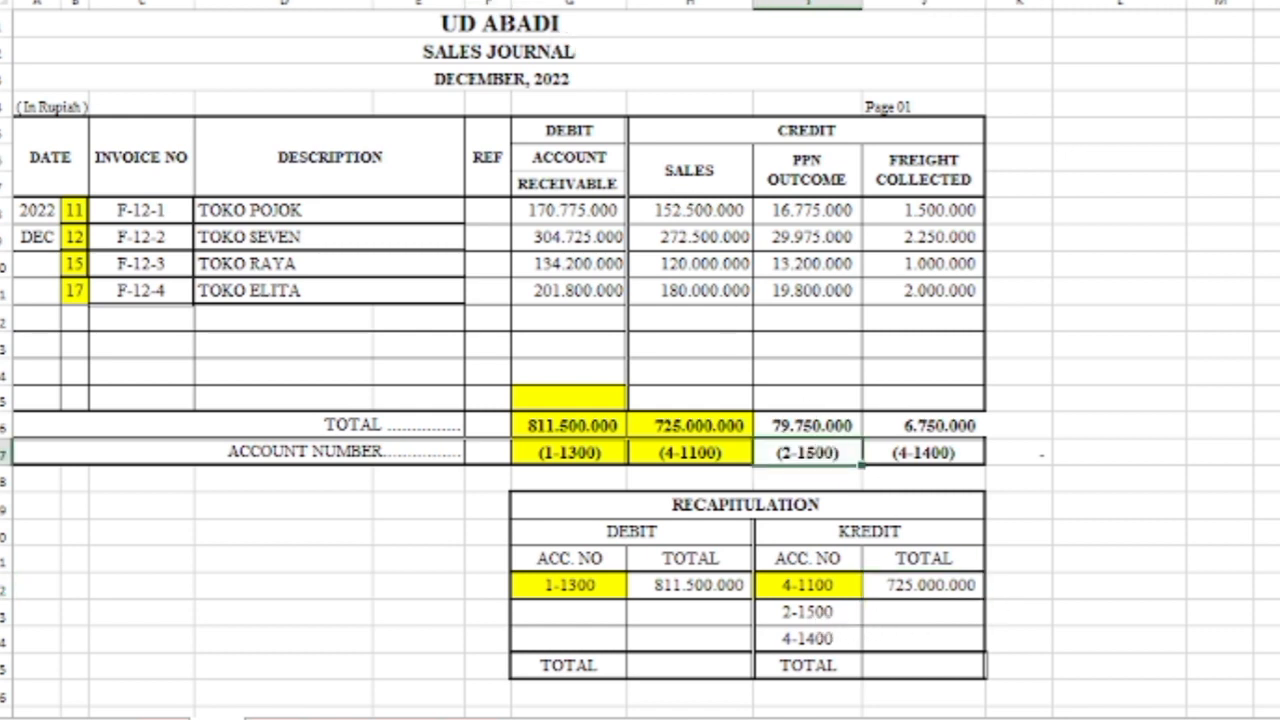
{"action": "left_click", "coordinate": [260, 2]}
{"action": "left_click", "coordinate": [808, 611]}
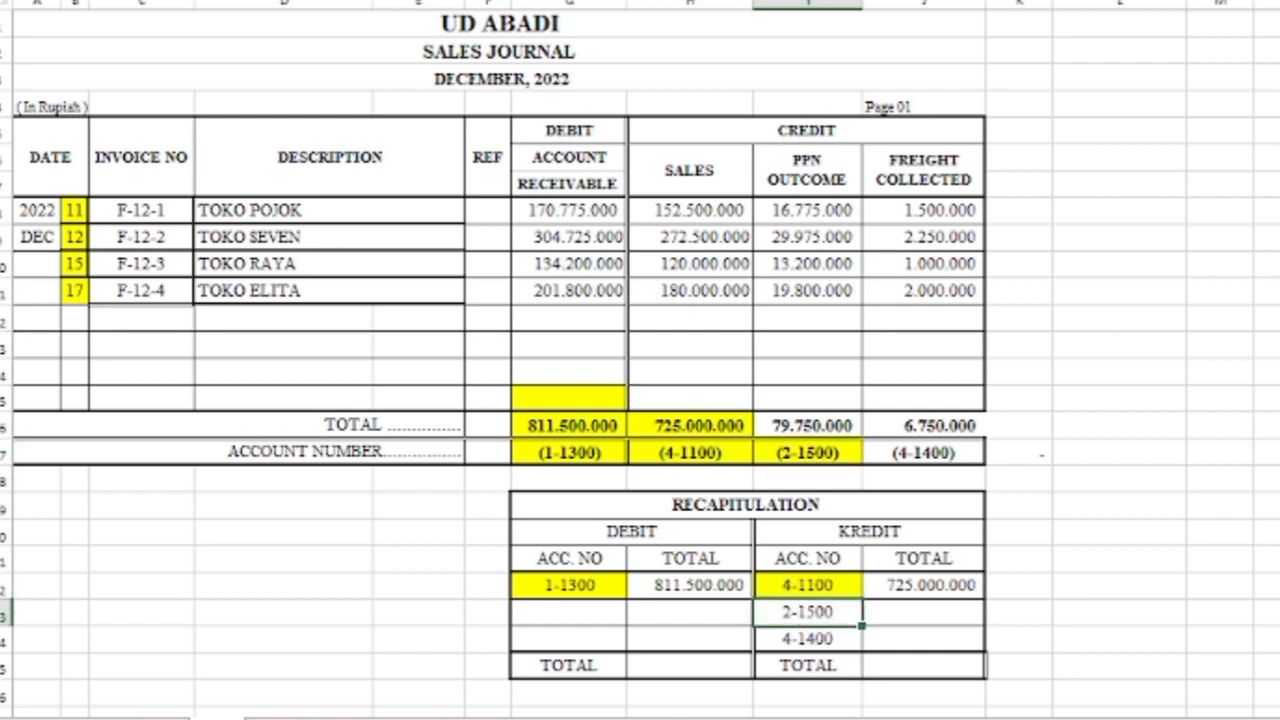
{"action": "left_click", "coordinate": [260, 2]}
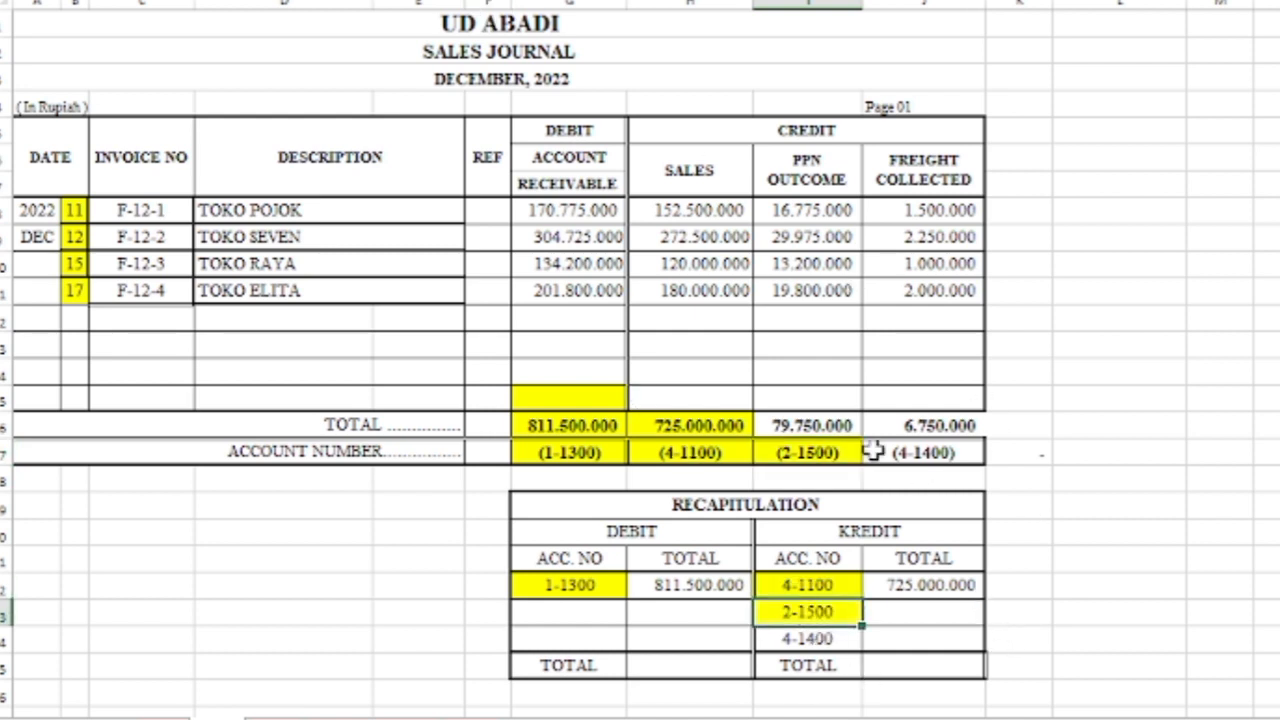
Highlight the PPN Outcome journal total in yellow and enter 79.750.000 as its credit total in the recapitulation.
{"action": "left_click", "coordinate": [818, 428]}
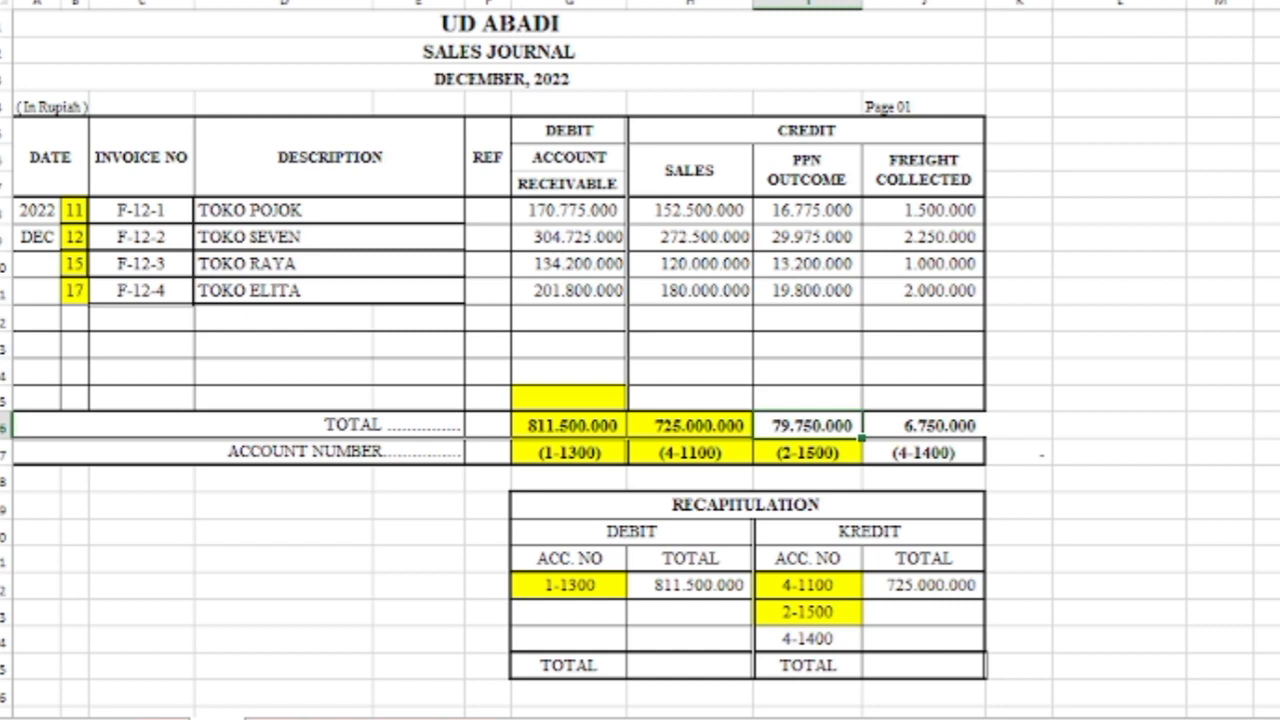
{"action": "left_click", "coordinate": [260, 2]}
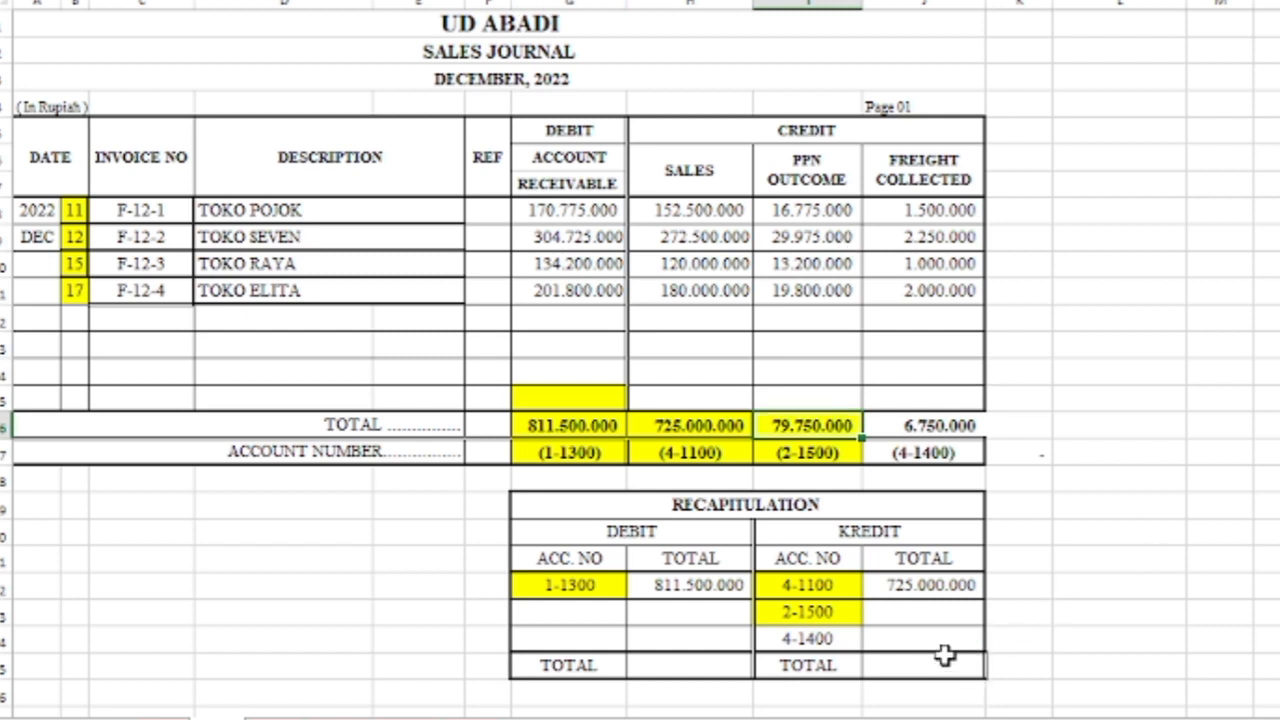
{"action": "left_click", "coordinate": [917, 610]}
{"action": "left_click", "coordinate": [290, 2]}
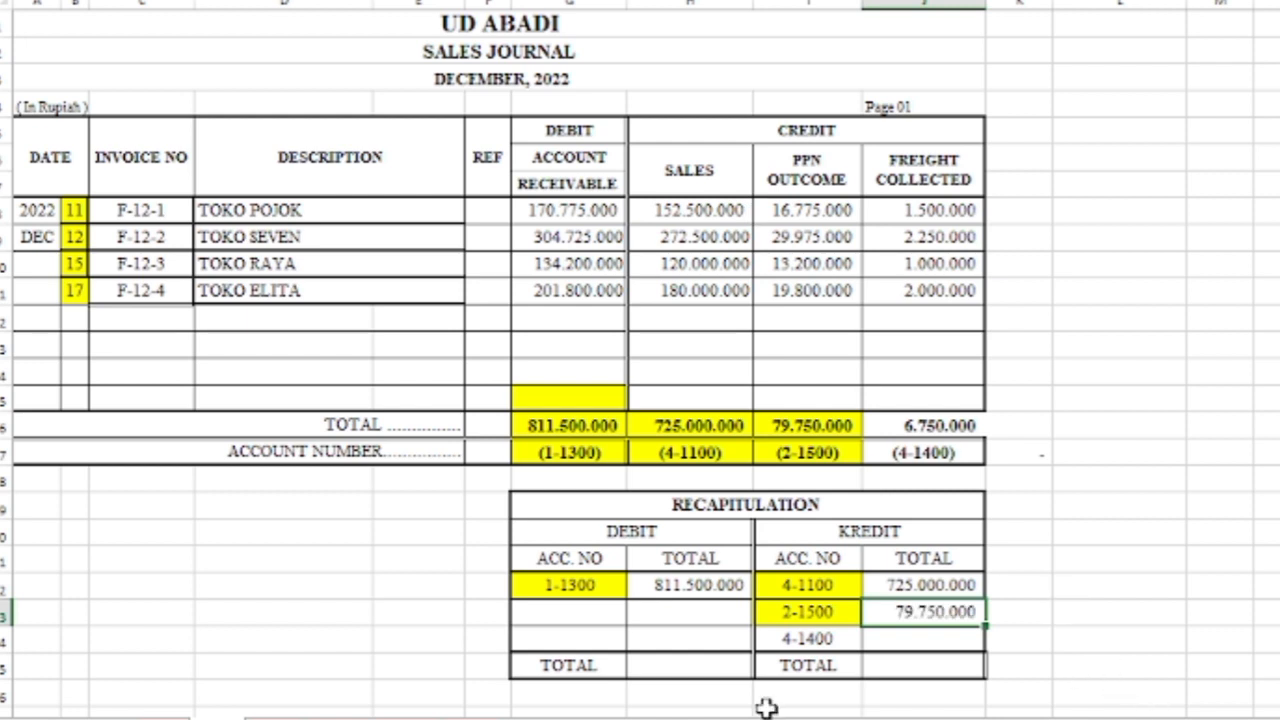
Highlight the Freight Collected account number 4-1400 in yellow in both the journal and the recapitulation.
{"action": "left_click", "coordinate": [903, 443]}
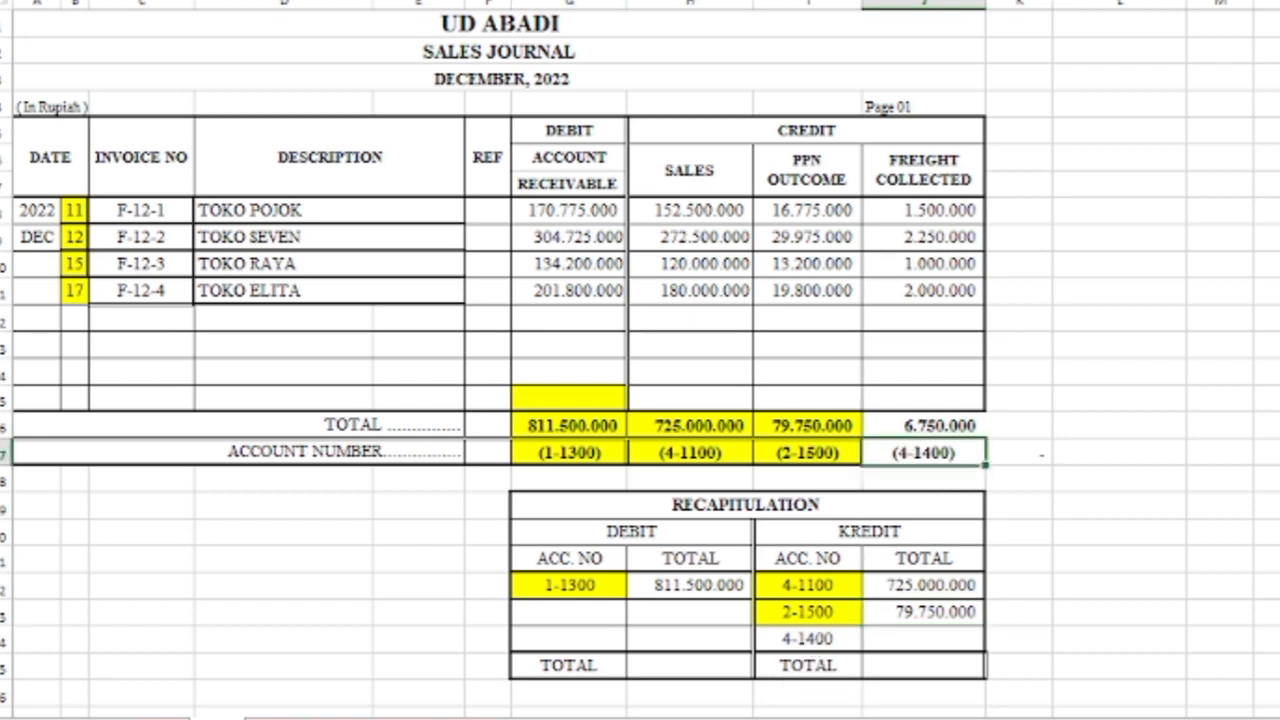
{"action": "left_click", "coordinate": [290, 1]}
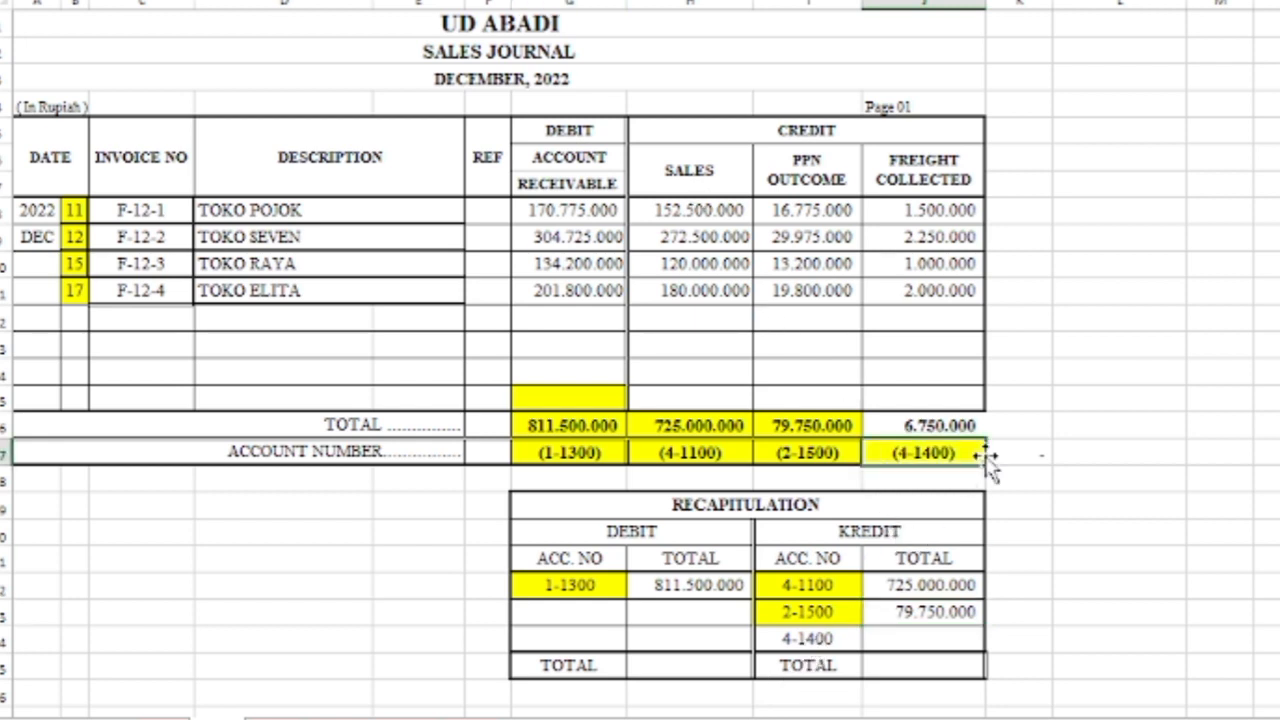
{"action": "left_click", "coordinate": [802, 645]}
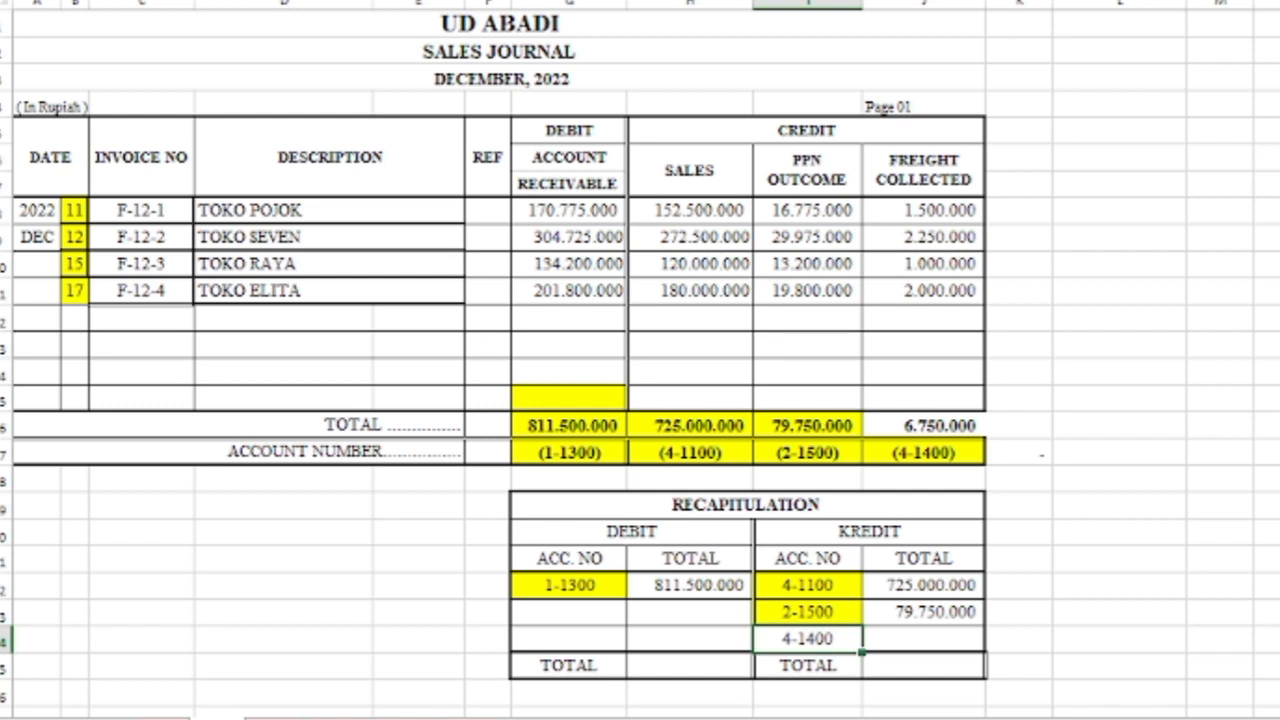
{"action": "left_click", "coordinate": [290, 1]}
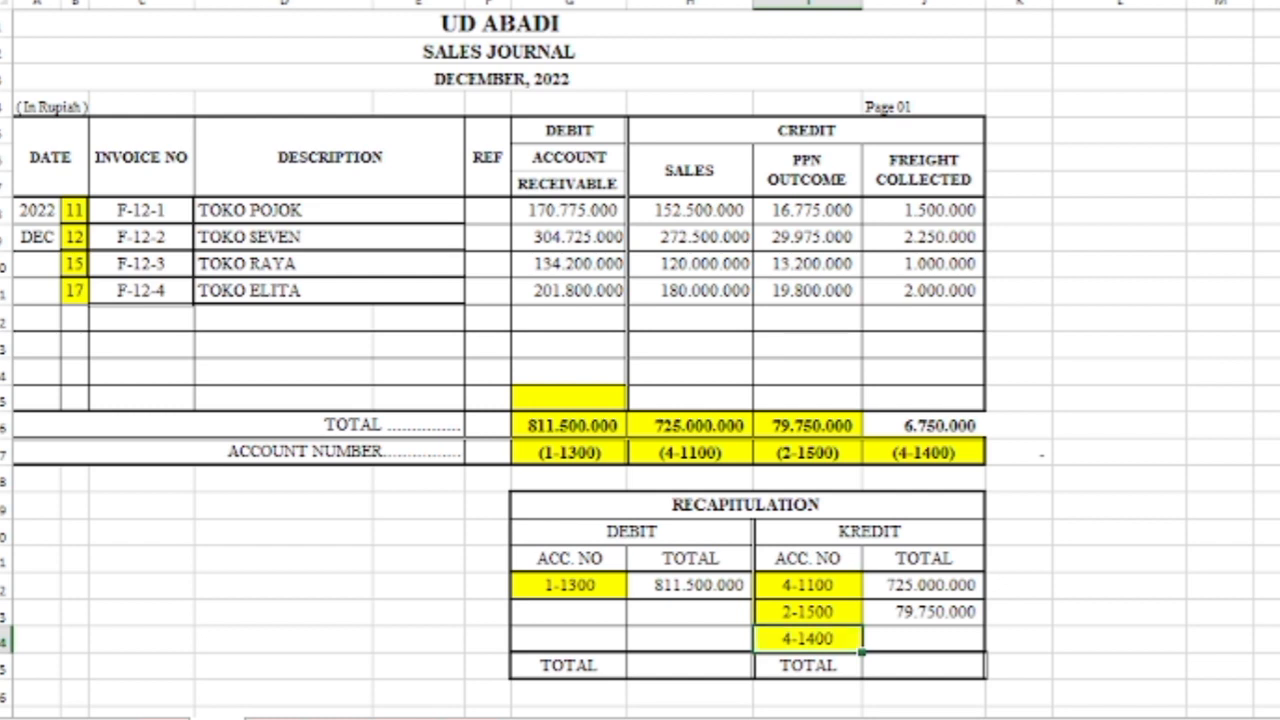
Enter 6.750.000 as the Freight Collected credit total in the recapitulation and highlight its journal total in yellow.
{"action": "left_click", "coordinate": [919, 643]}
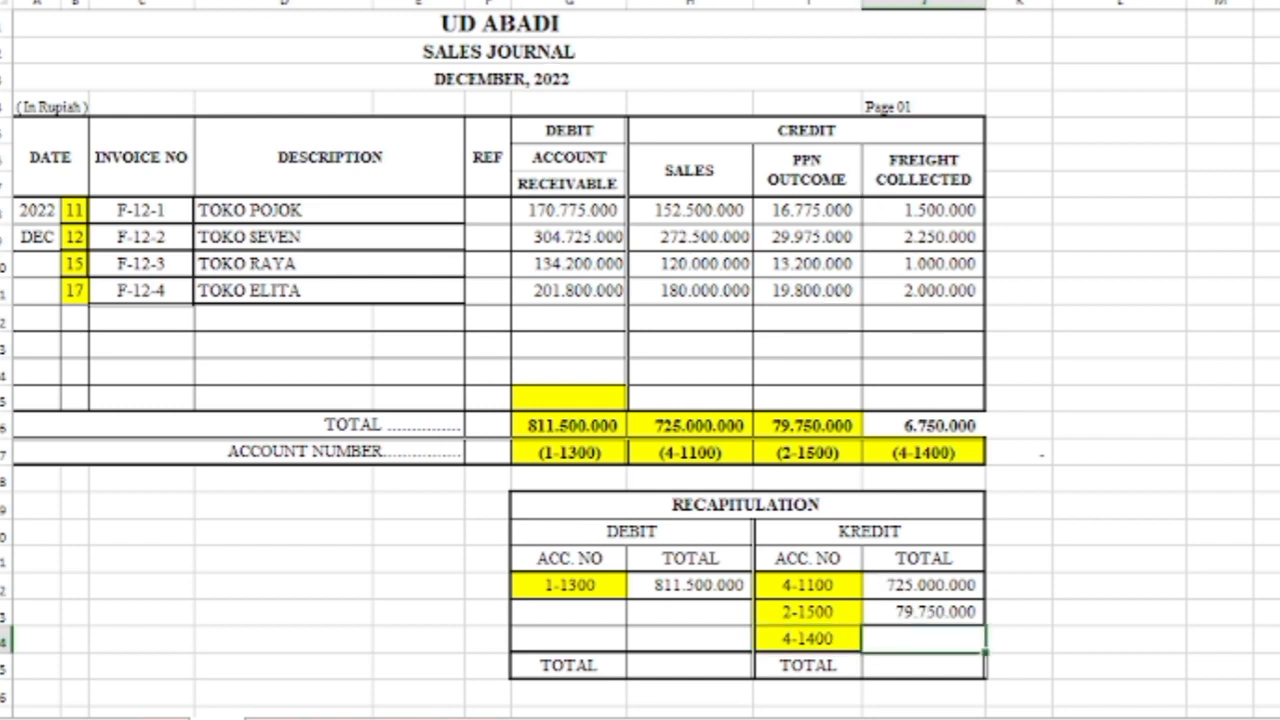
{"action": "left_click", "coordinate": [310, 1]}
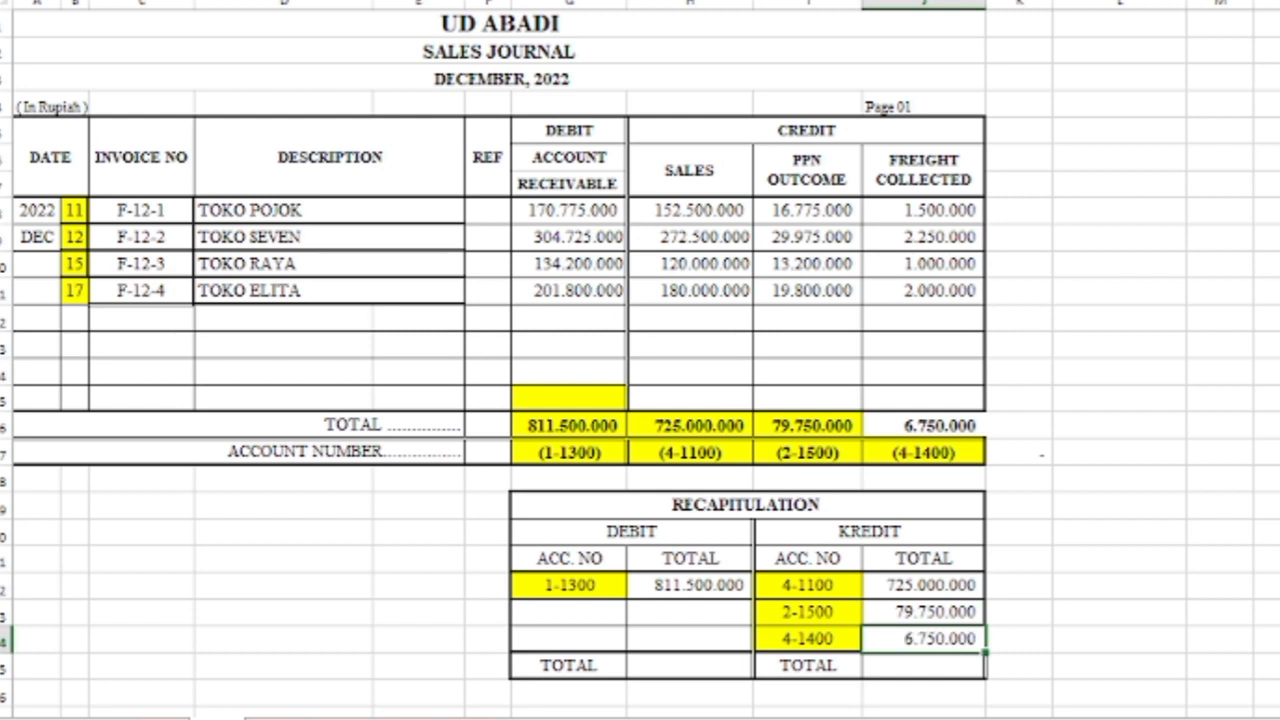
{"action": "left_click", "coordinate": [879, 429]}
{"action": "left_click", "coordinate": [290, 1]}
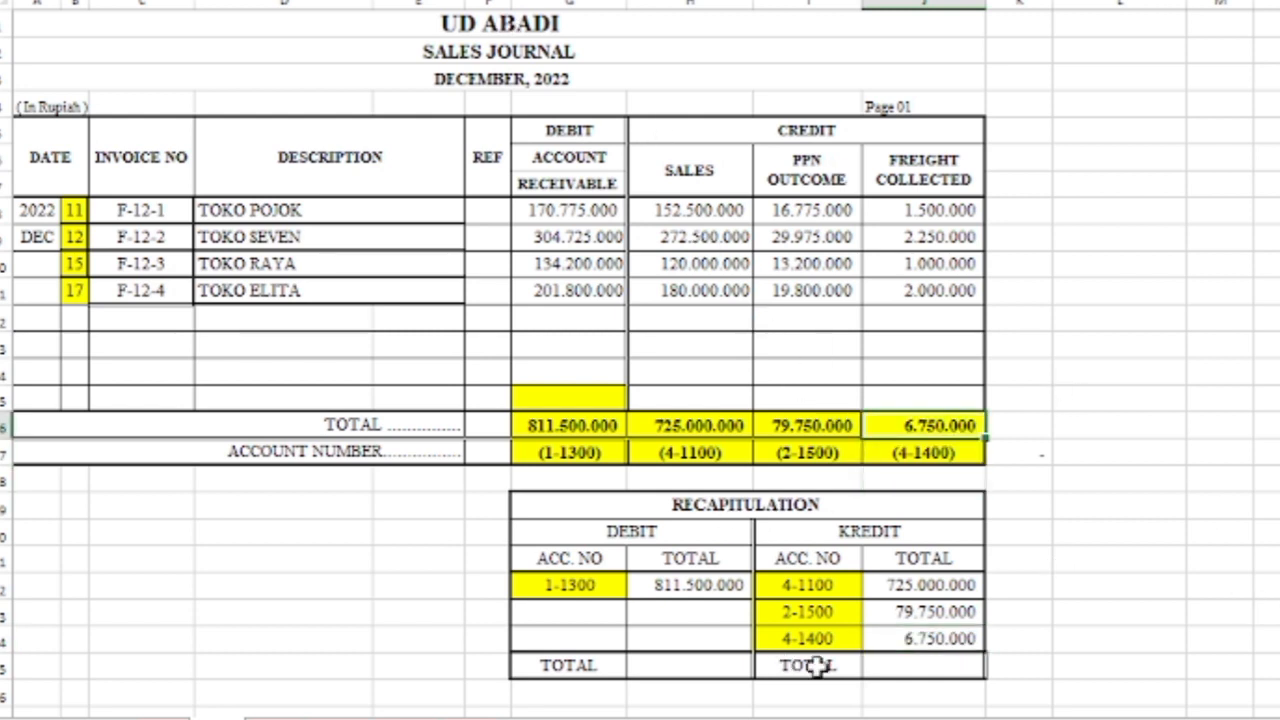
Fill in the debit grand total of 811.500.000 and the credit grand total in the sales recapitulation's TOTAL row.
{"action": "left_click", "coordinate": [690, 662]}
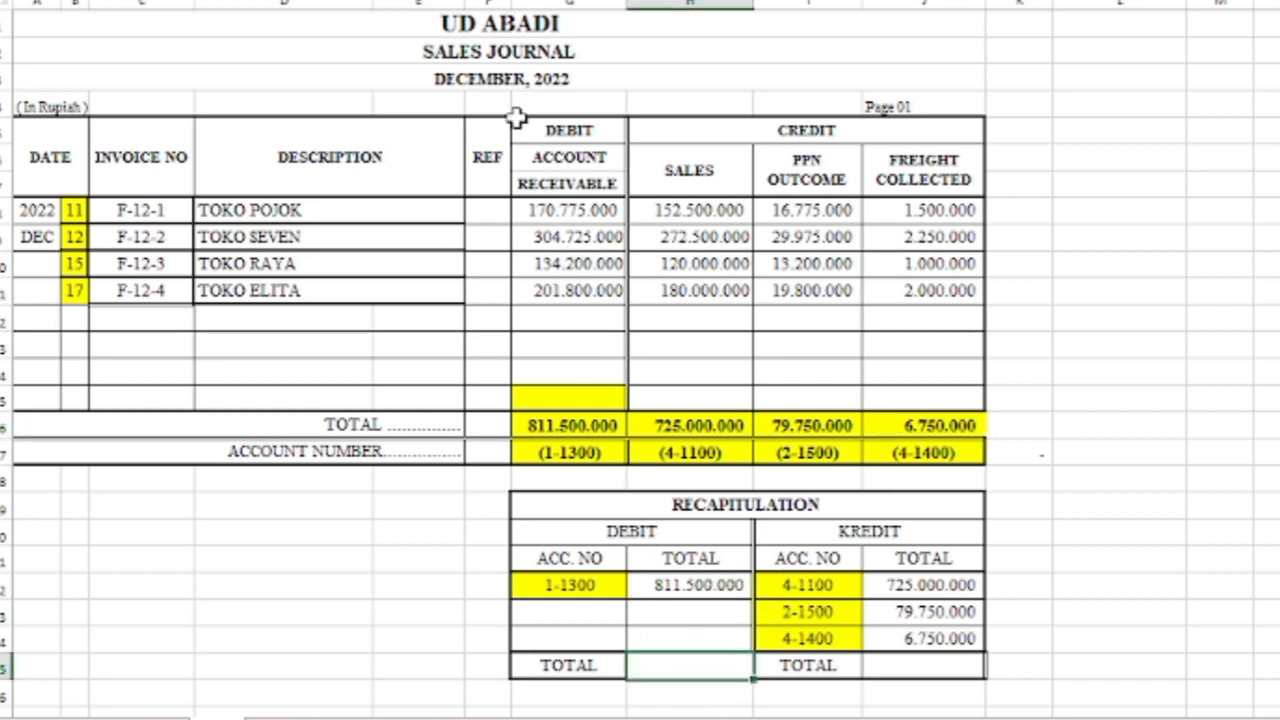
{"action": "left_click", "coordinate": [495, 1]}
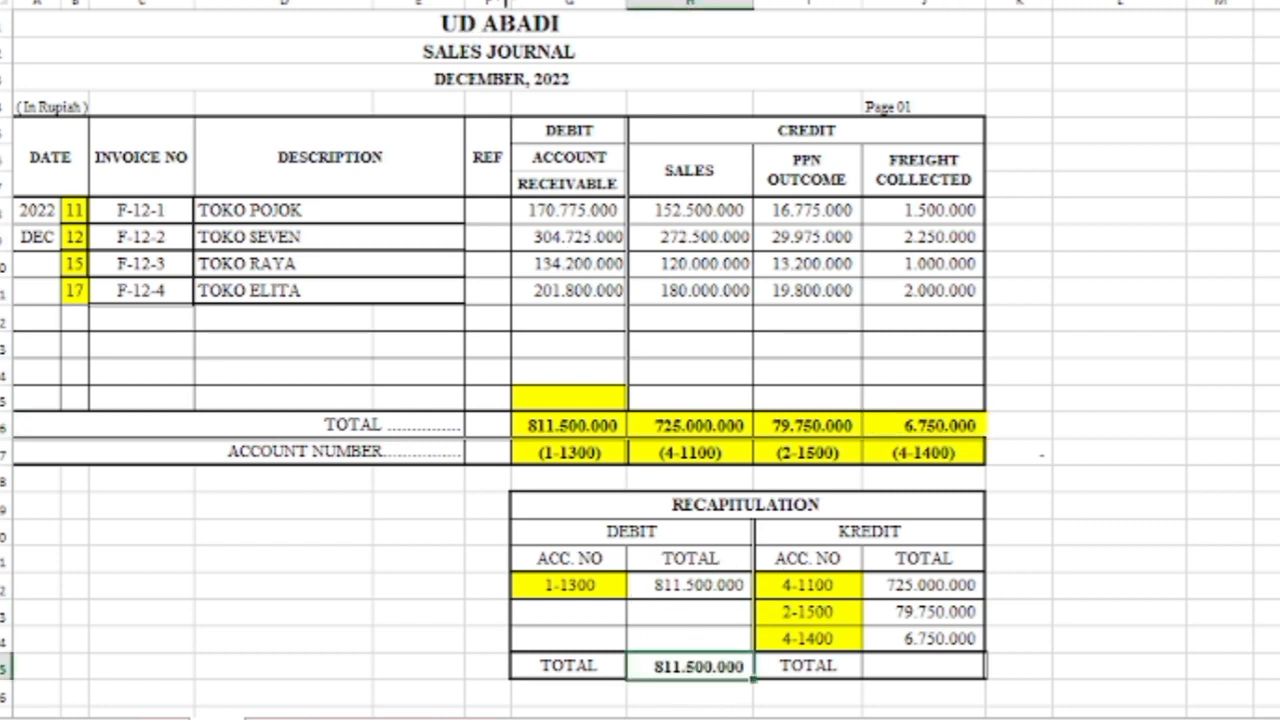
{"action": "left_click", "coordinate": [898, 677]}
{"action": "left_click", "coordinate": [497, 1]}
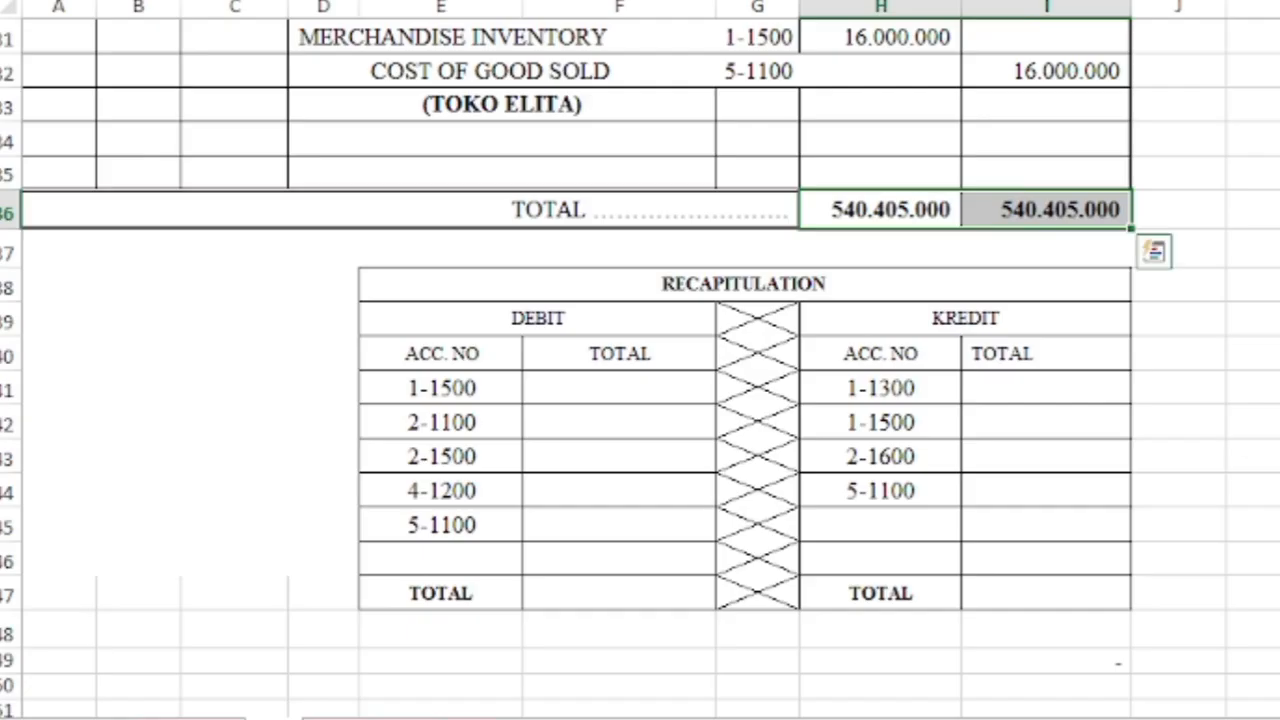
Highlight debit account number 1-1500 in yellow in the General Journal's recapitulation.
{"action": "scroll", "coordinate": [272, 713], "scroll_direction": "up", "scroll_amount": 10}
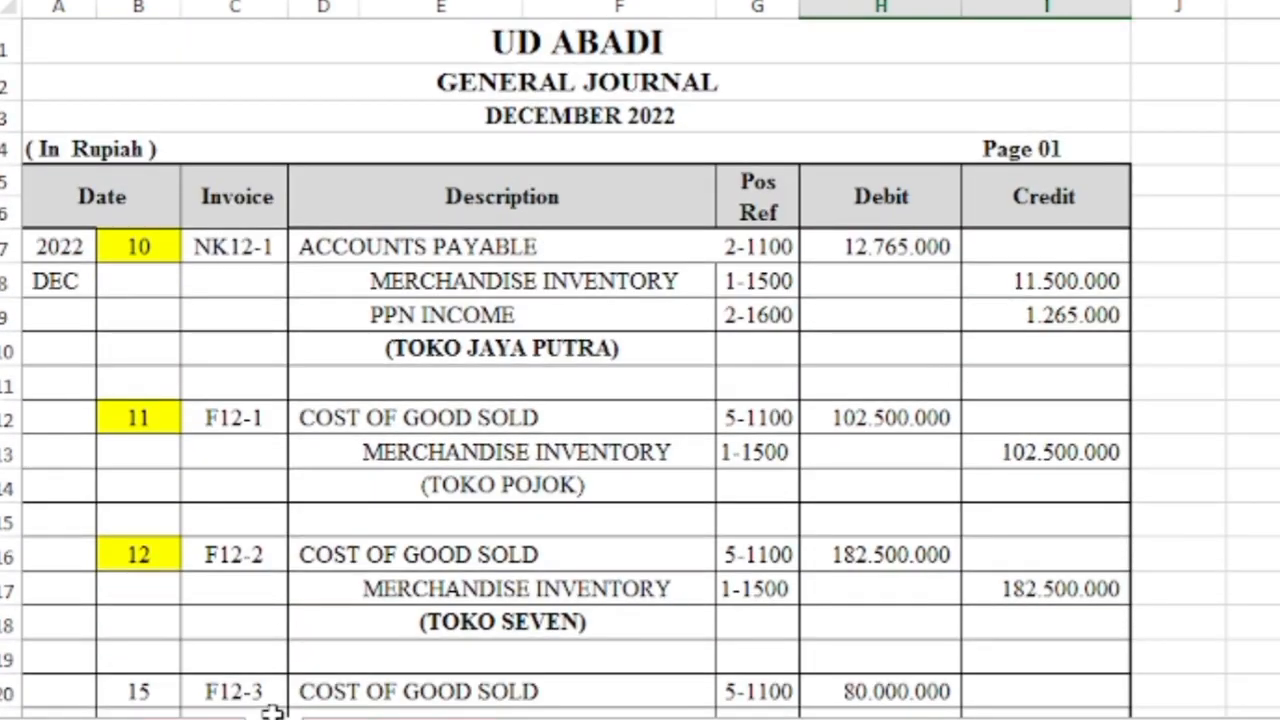
{"action": "scroll", "coordinate": [272, 713], "scroll_direction": "down", "scroll_amount": 10}
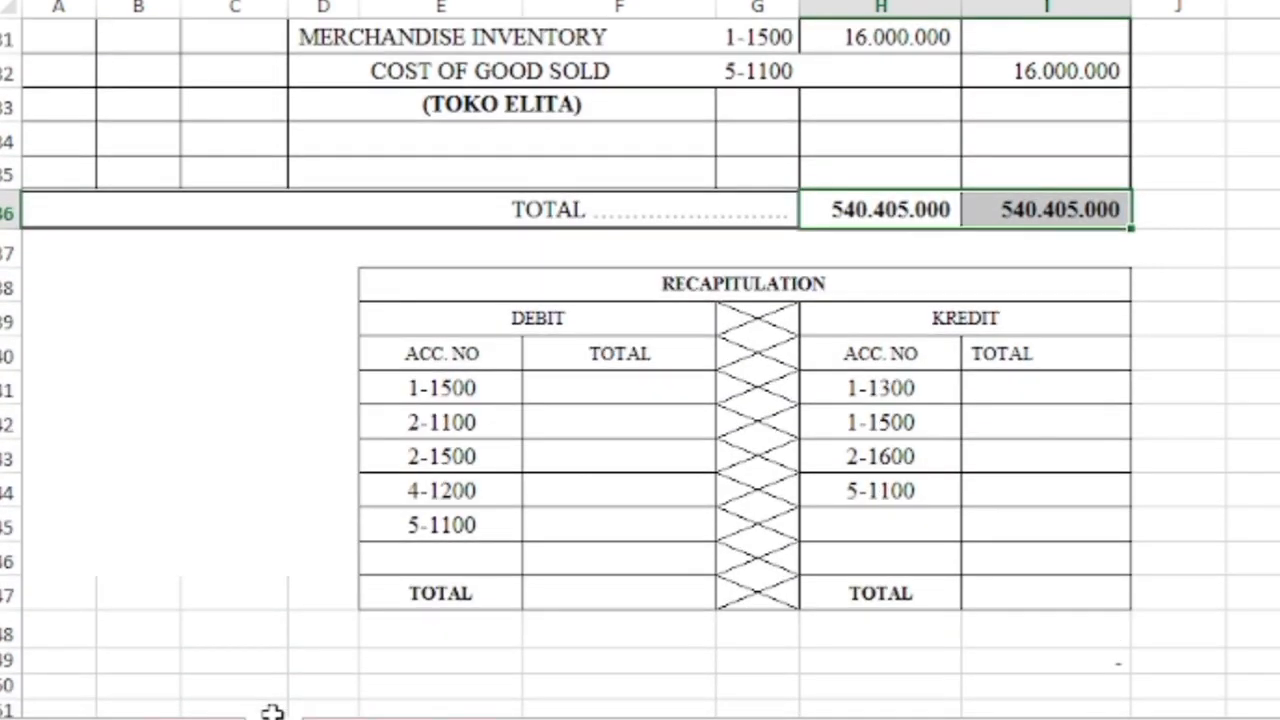
{"action": "left_click", "coordinate": [445, 394]}
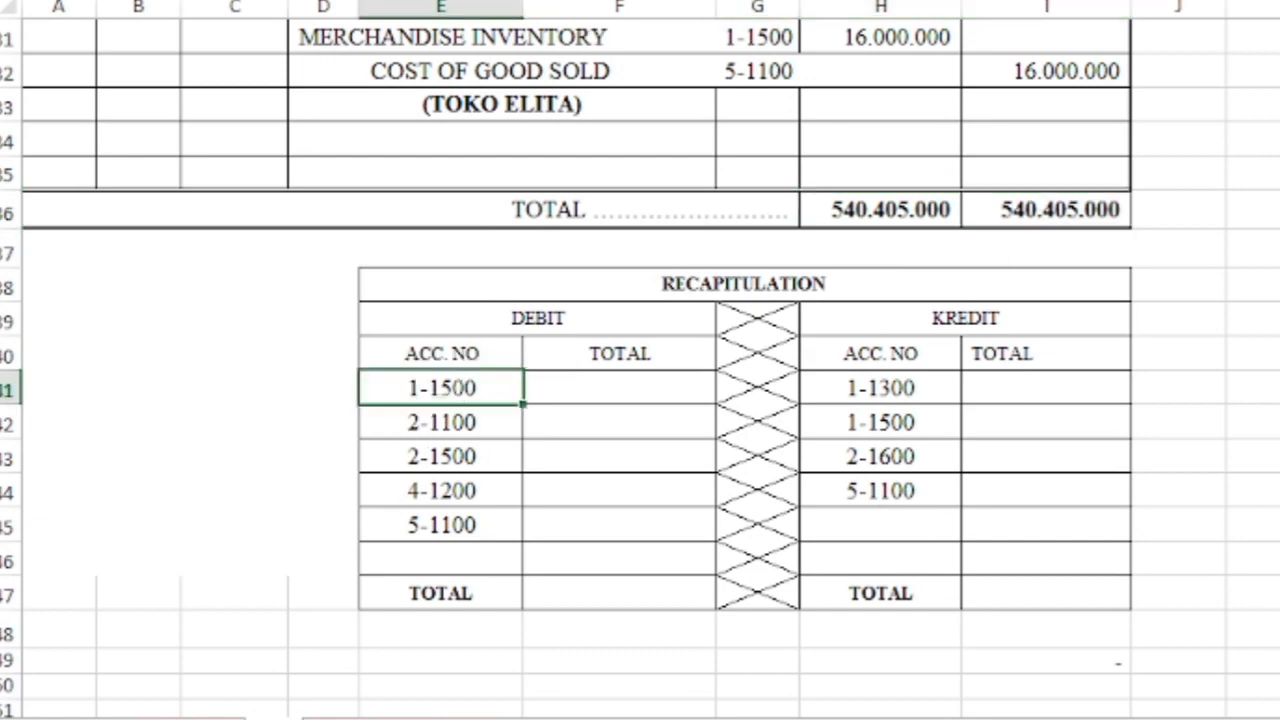
{"action": "left_click", "coordinate": [426, 2]}
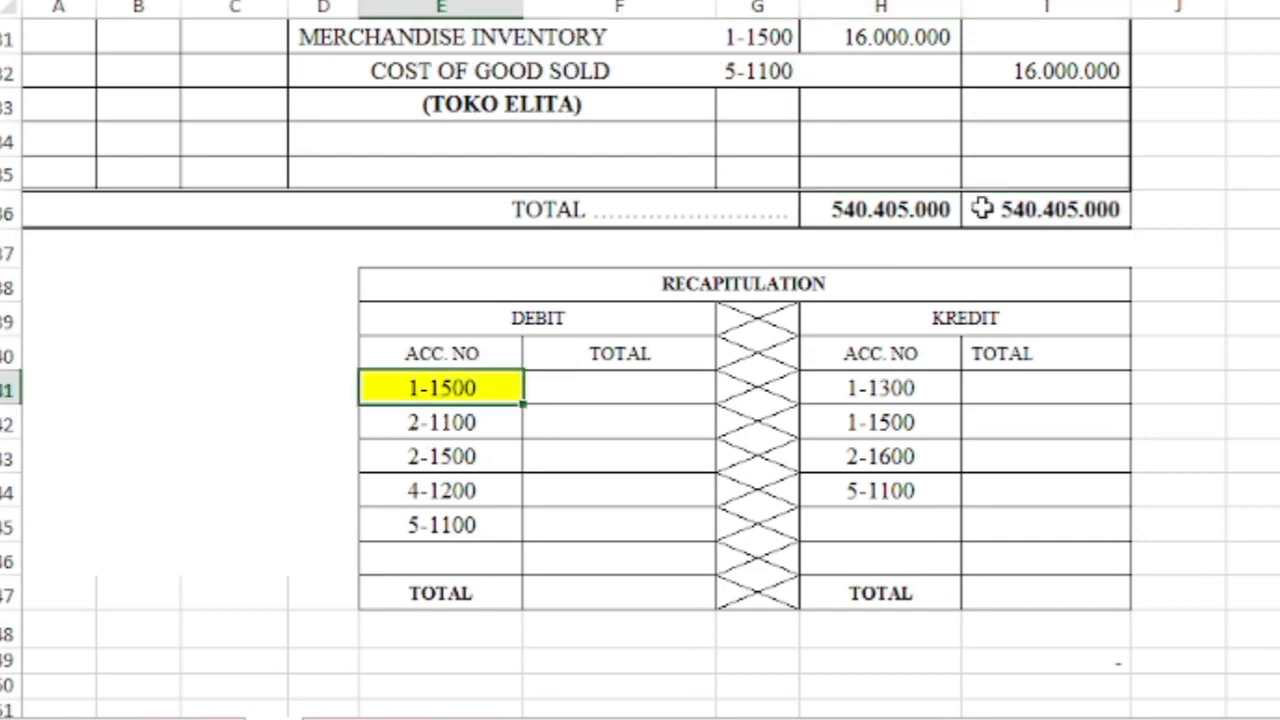
Highlight the 16.000.000 Merchandise Inventory debit amount in yellow in the General Journal.
{"action": "scroll", "coordinate": [978, 210], "scroll_direction": "up", "scroll_amount": 6}
{"action": "scroll", "coordinate": [957, 263], "scroll_direction": "up", "scroll_amount": 4}
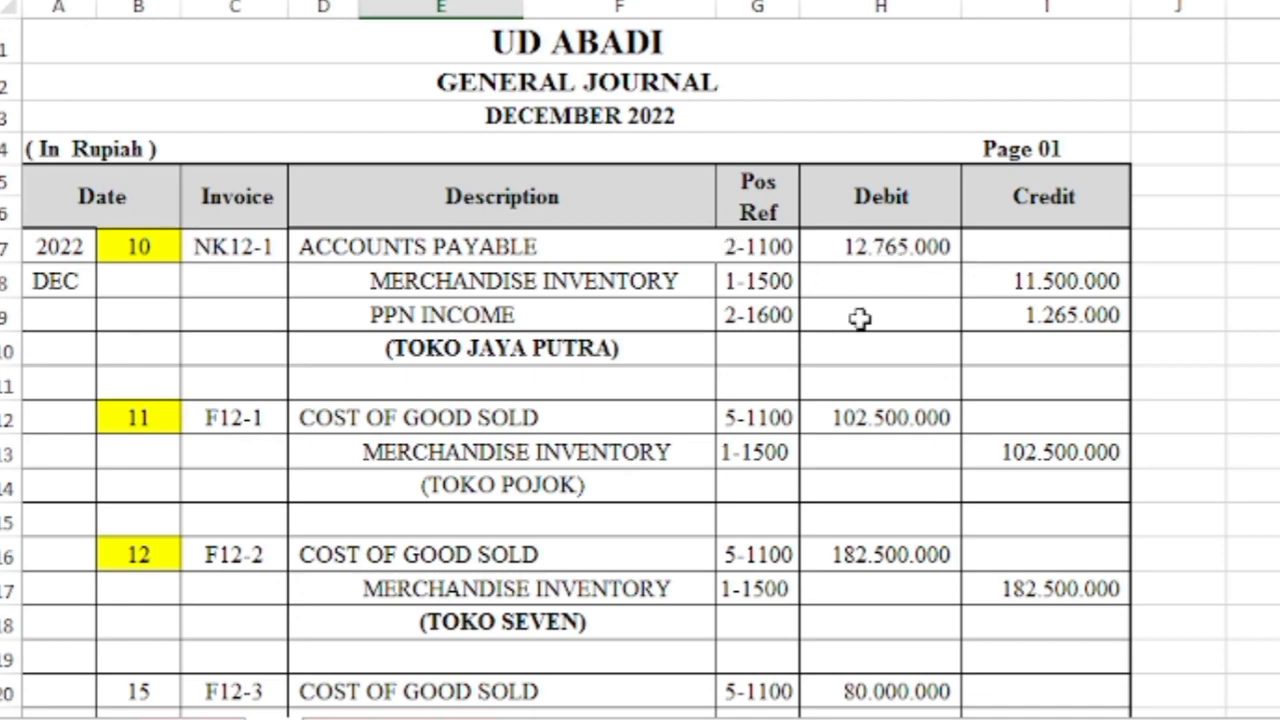
{"action": "scroll", "coordinate": [860, 320], "scroll_direction": "down", "scroll_amount": 2}
{"action": "scroll", "coordinate": [860, 330], "scroll_direction": "down", "scroll_amount": 4}
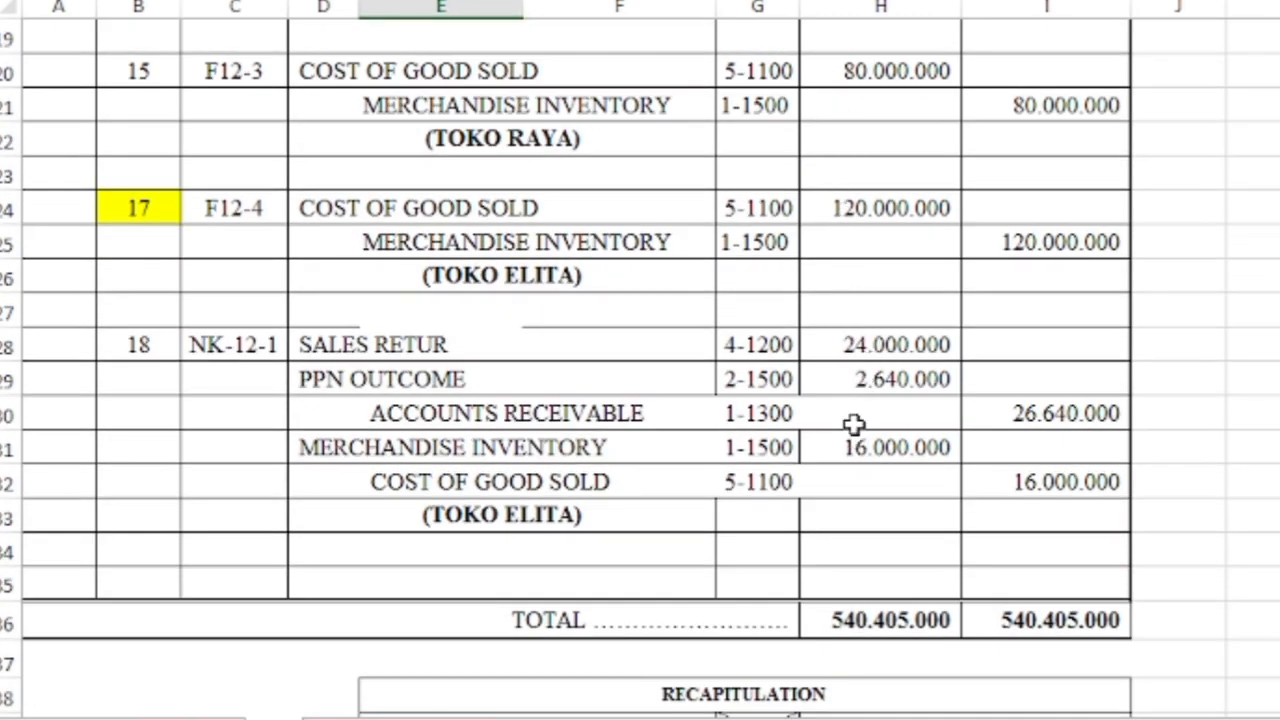
{"action": "left_click", "coordinate": [840, 450]}
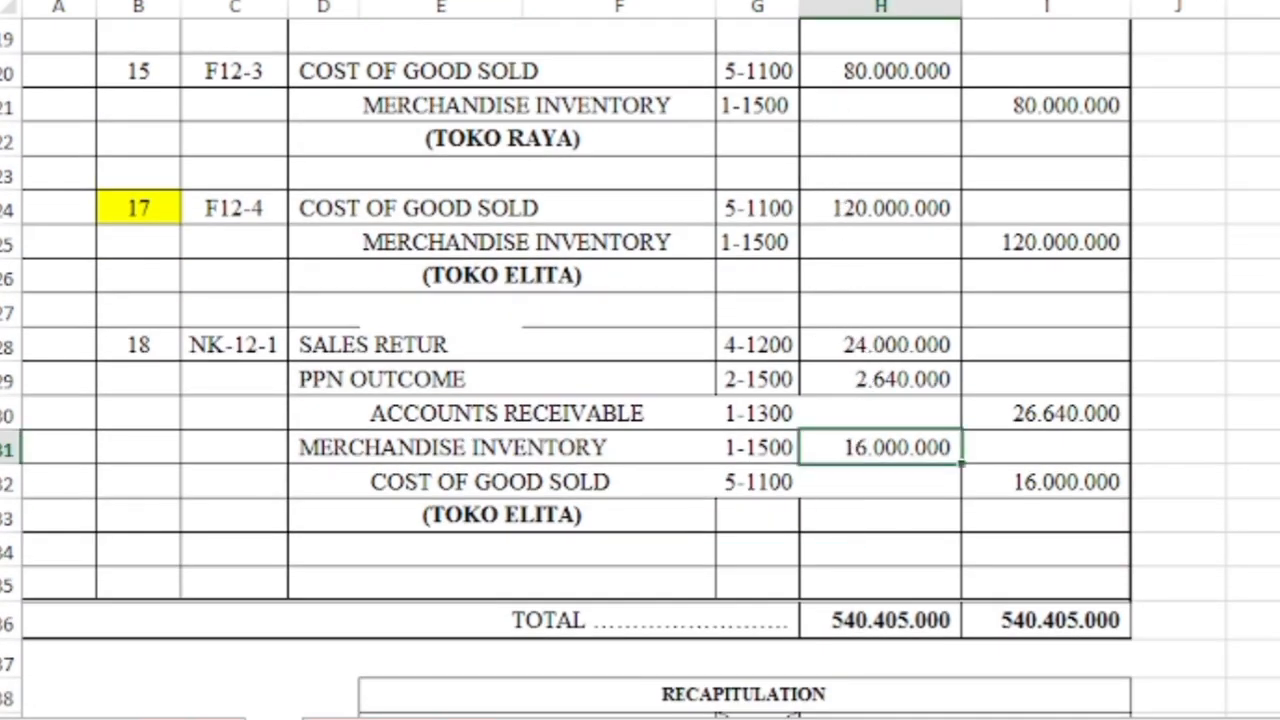
{"action": "key", "text": "F4"}
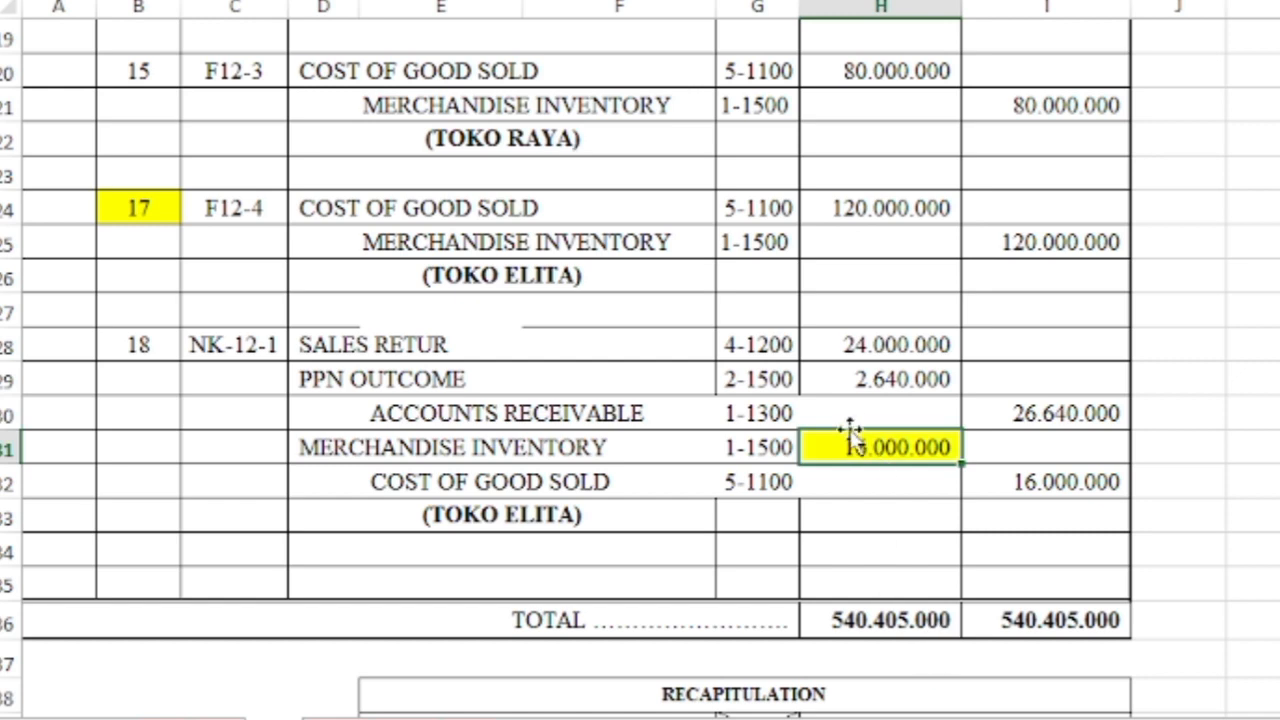
Enter 16.000.000 as the debit total of account 1-1500 in the recapitulation.
{"action": "scroll", "coordinate": [850, 455], "scroll_direction": "down", "scroll_amount": 3}
{"action": "scroll", "coordinate": [845, 457], "scroll_direction": "down", "scroll_amount": 1}
{"action": "left_click", "coordinate": [591, 389]}
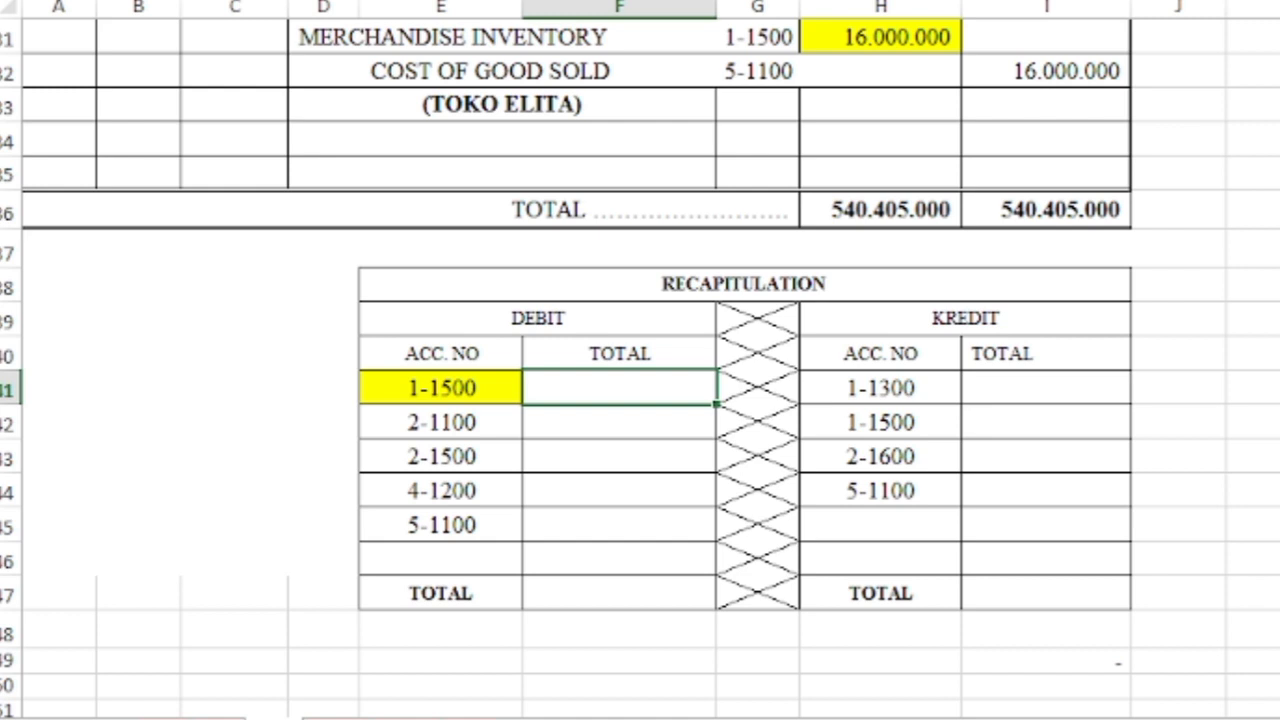
{"action": "left_click", "coordinate": [600, 2]}
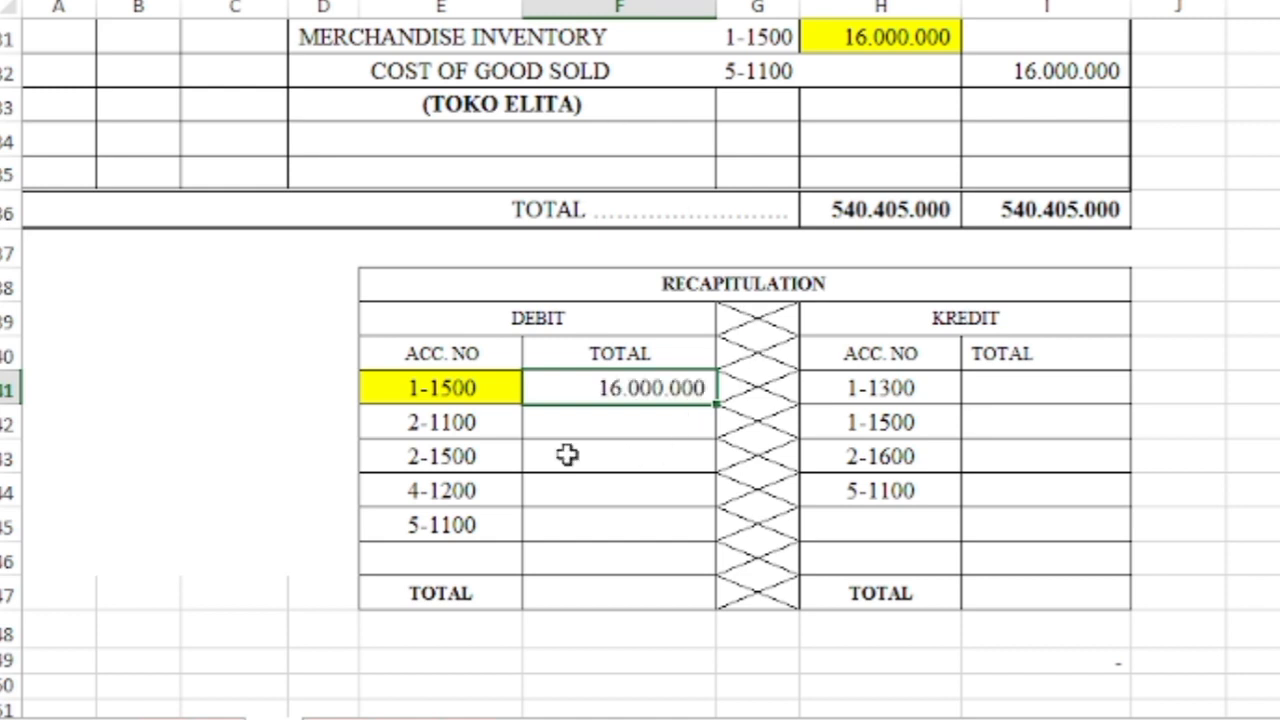
Highlight debit account number 2-1100 in the recapitulation and the Accounts Payable debit amount in the journal in yellow.
{"action": "left_click", "coordinate": [459, 427]}
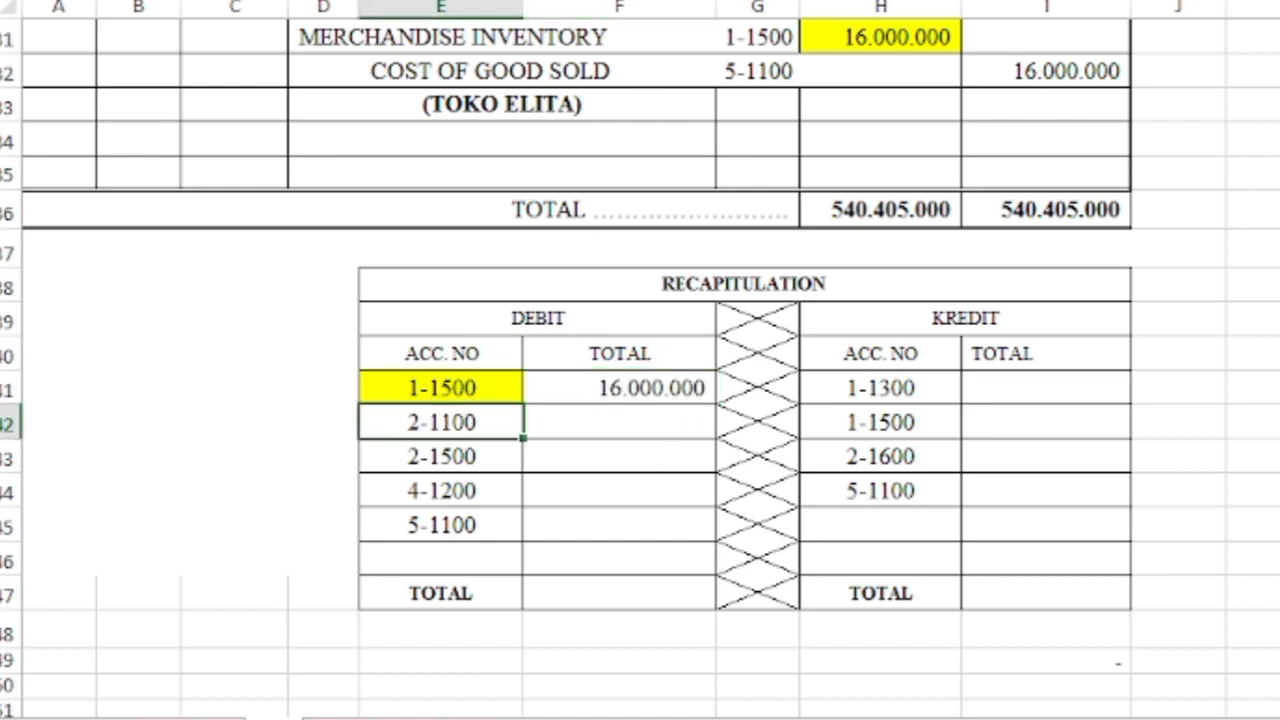
{"action": "left_click", "coordinate": [580, 2]}
{"action": "scroll", "coordinate": [900, 490], "scroll_direction": "up", "scroll_amount": 10}
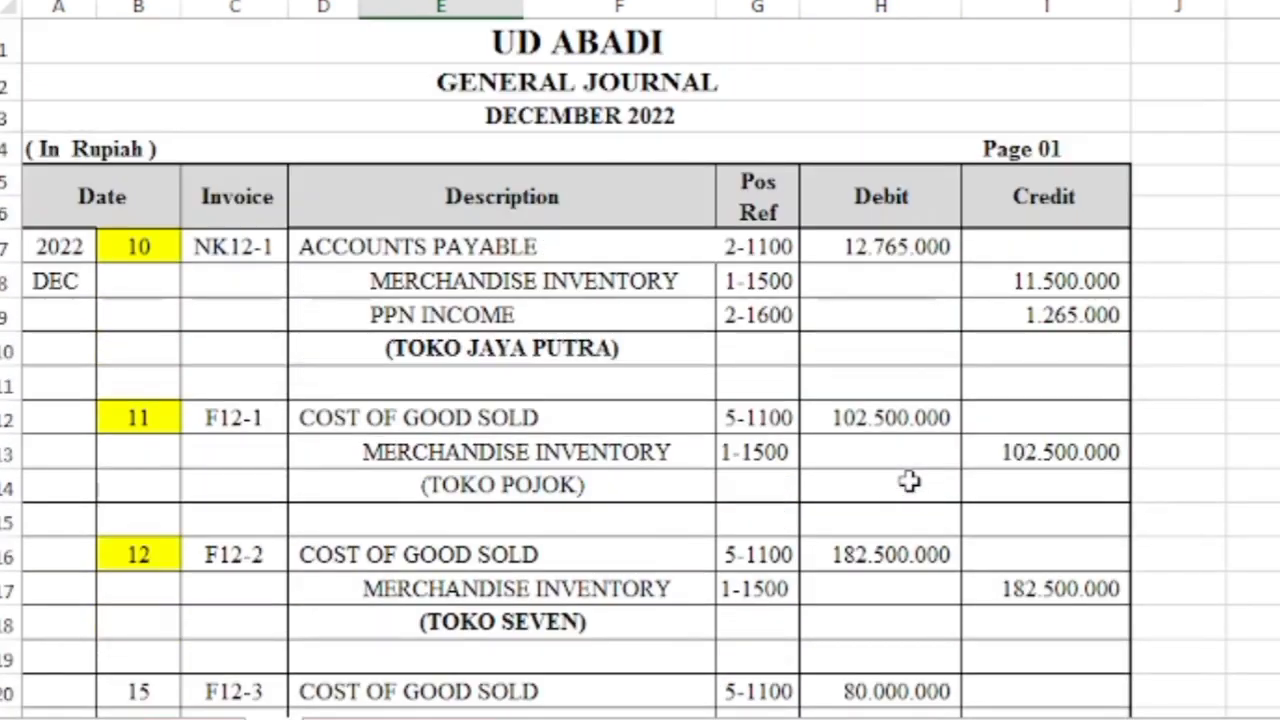
{"action": "left_click", "coordinate": [876, 248]}
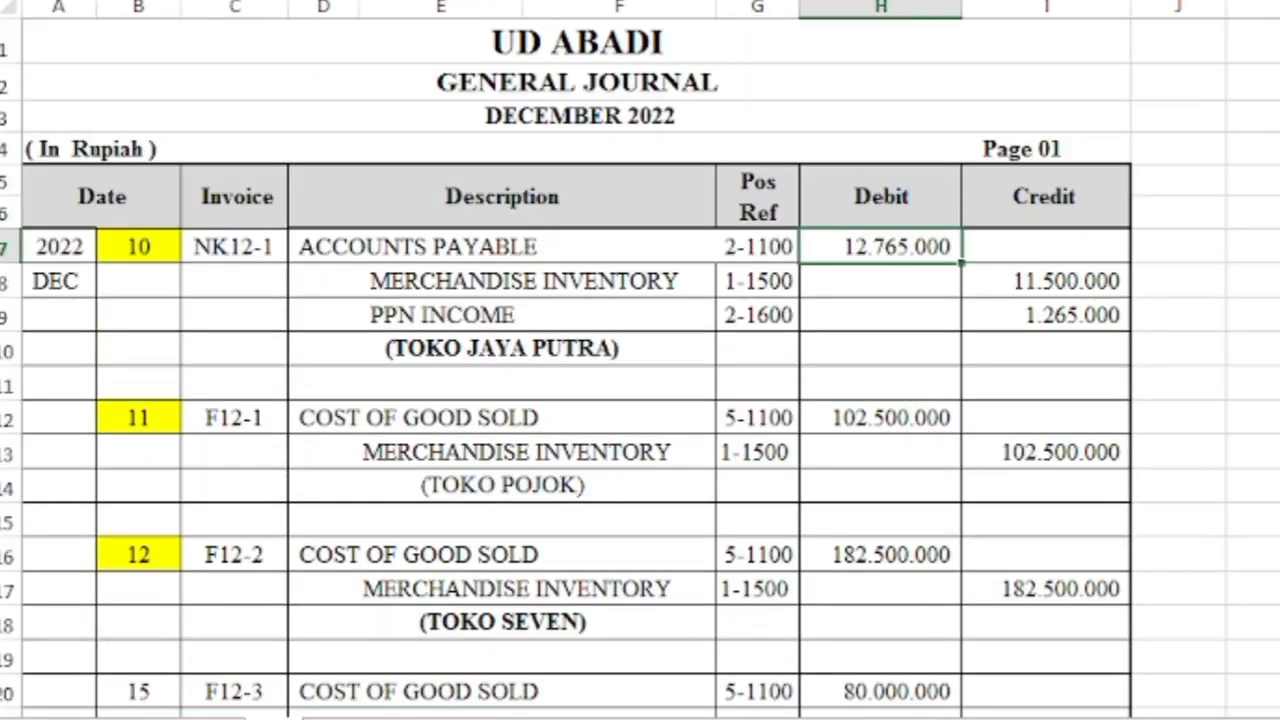
{"action": "left_click", "coordinate": [580, 2]}
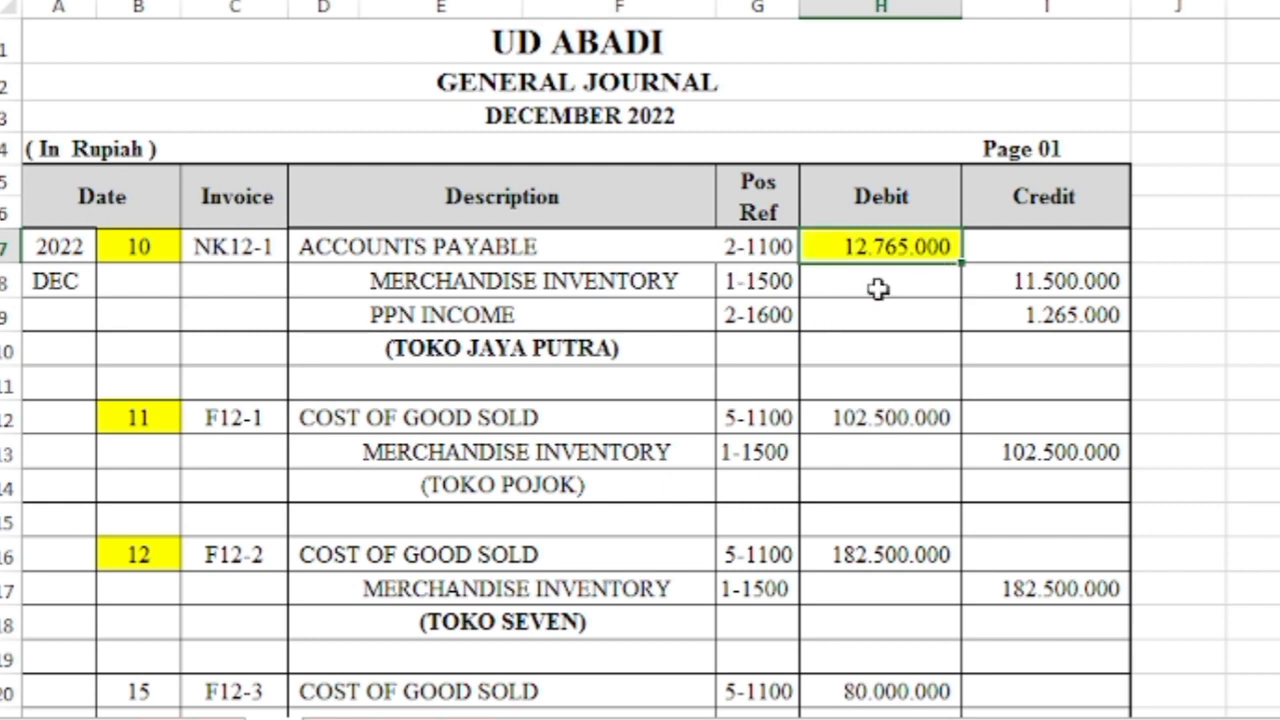
Enter 12.765.000 as the debit total of account 2-1100 in the recapitulation.
{"action": "scroll", "coordinate": [860, 322], "scroll_direction": "down", "scroll_amount": 3}
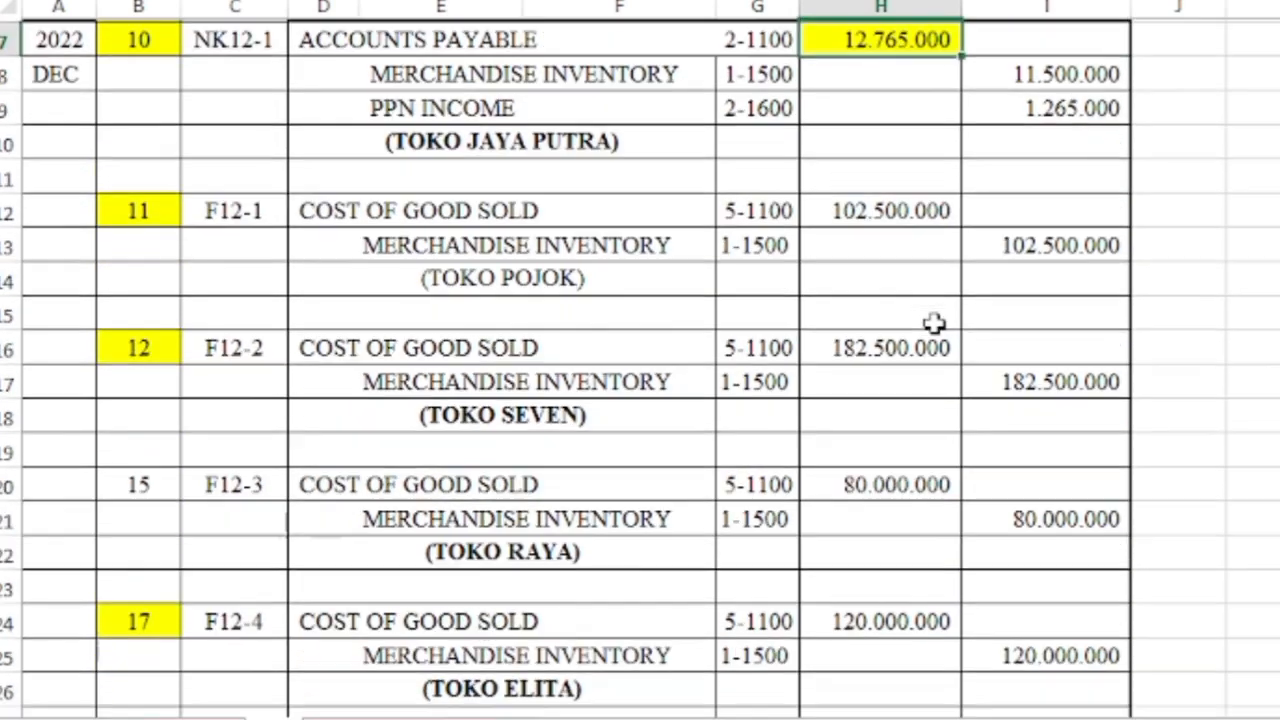
{"action": "scroll", "coordinate": [926, 322], "scroll_direction": "down", "scroll_amount": 5}
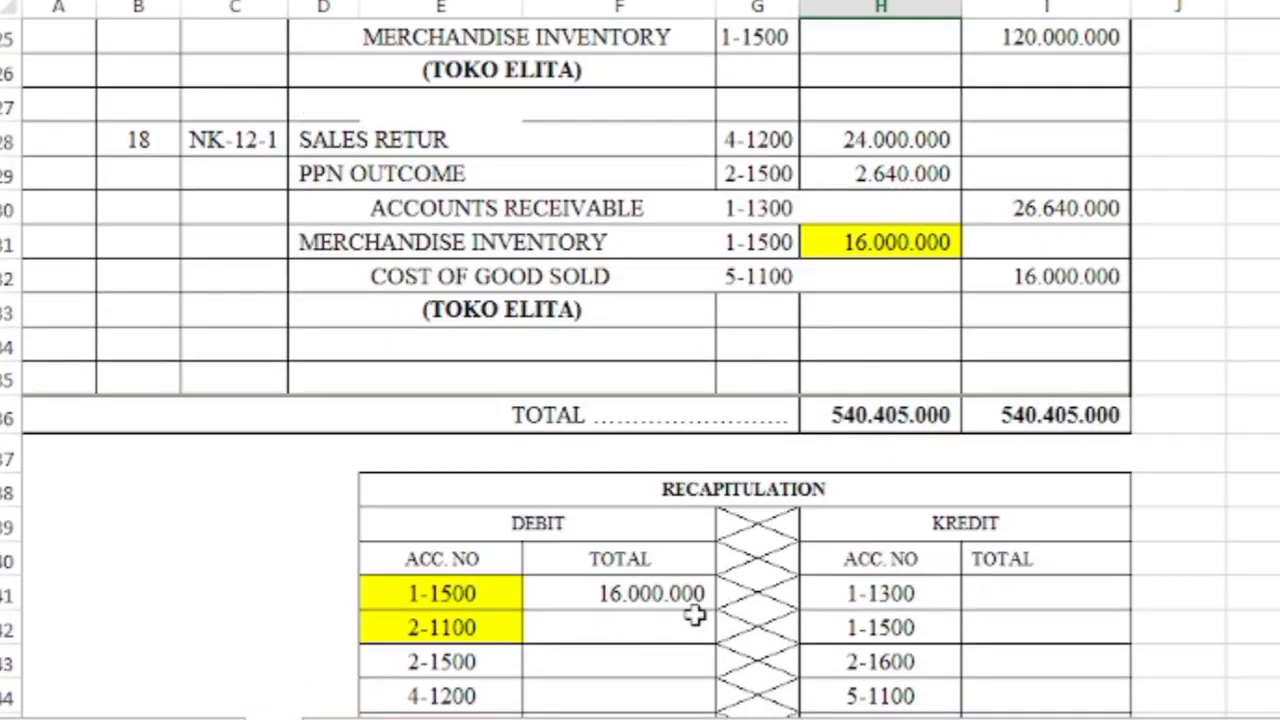
{"action": "left_click", "coordinate": [643, 620]}
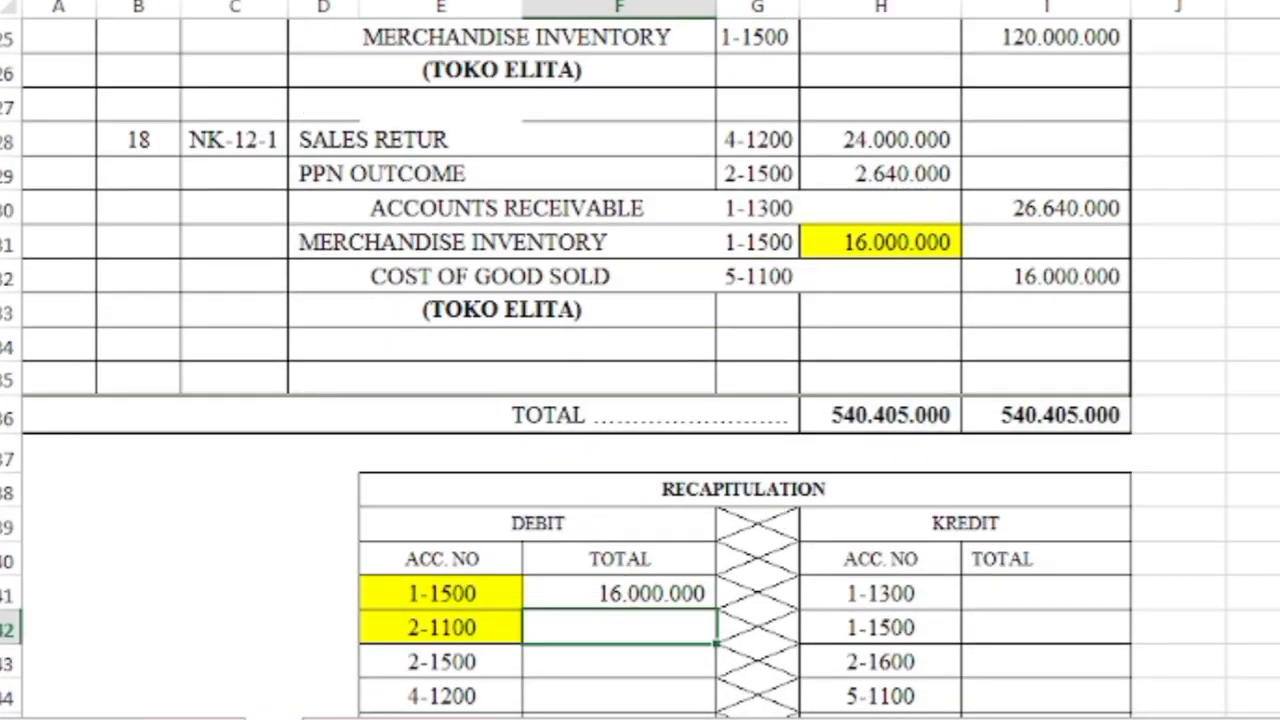
{"action": "type", "text": "12.765.000"}
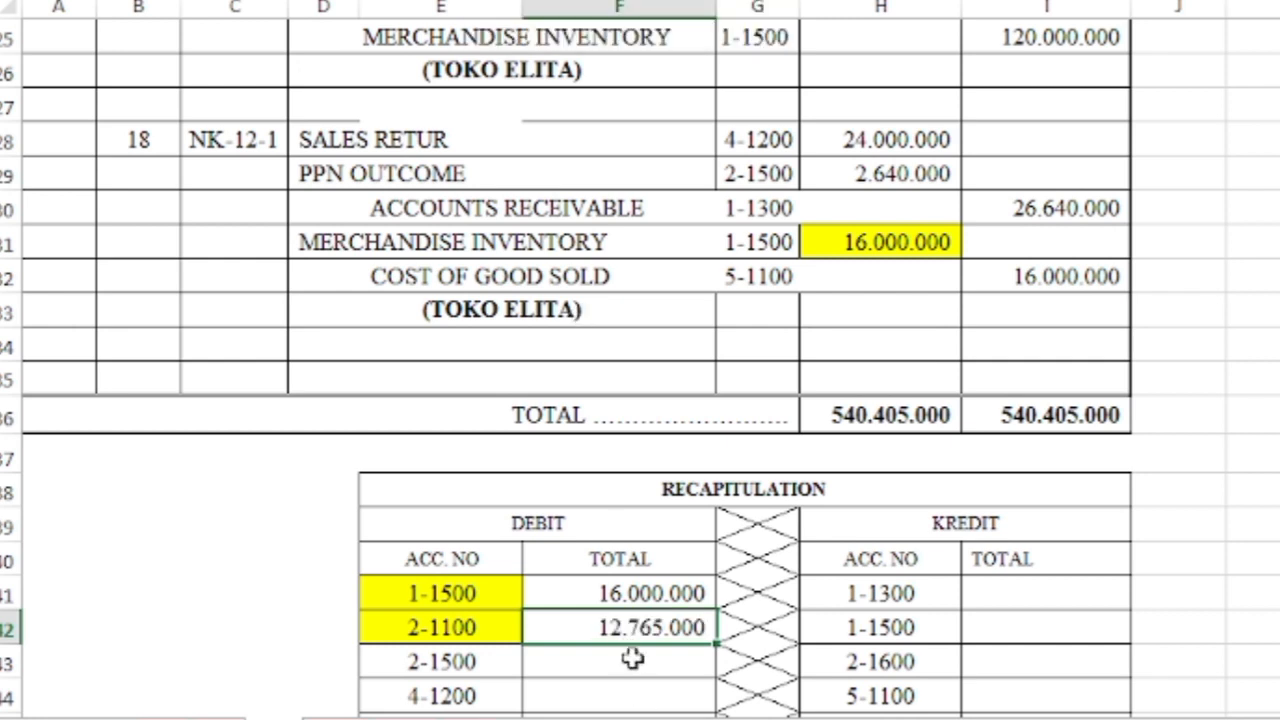
Highlight debit account number 2-1500 in yellow in the recapitulation.
{"action": "scroll", "coordinate": [633, 658], "scroll_direction": "down", "scroll_amount": 1}
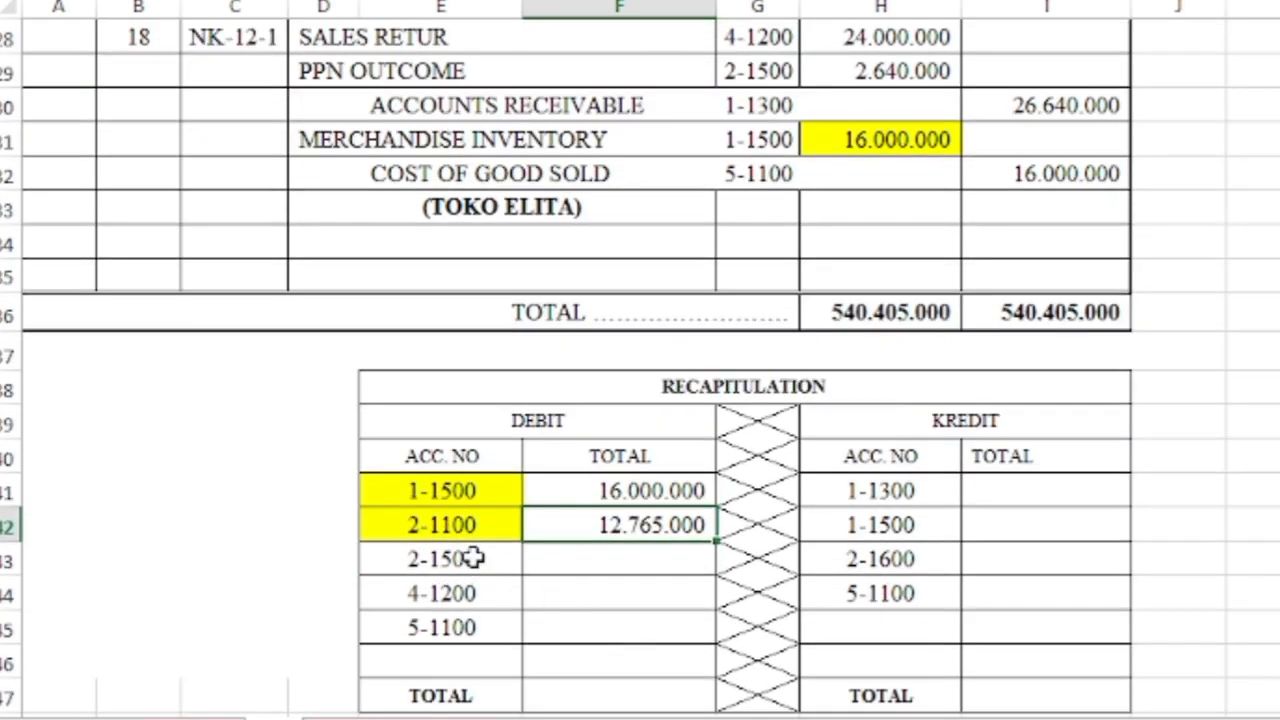
{"action": "left_click", "coordinate": [472, 558]}
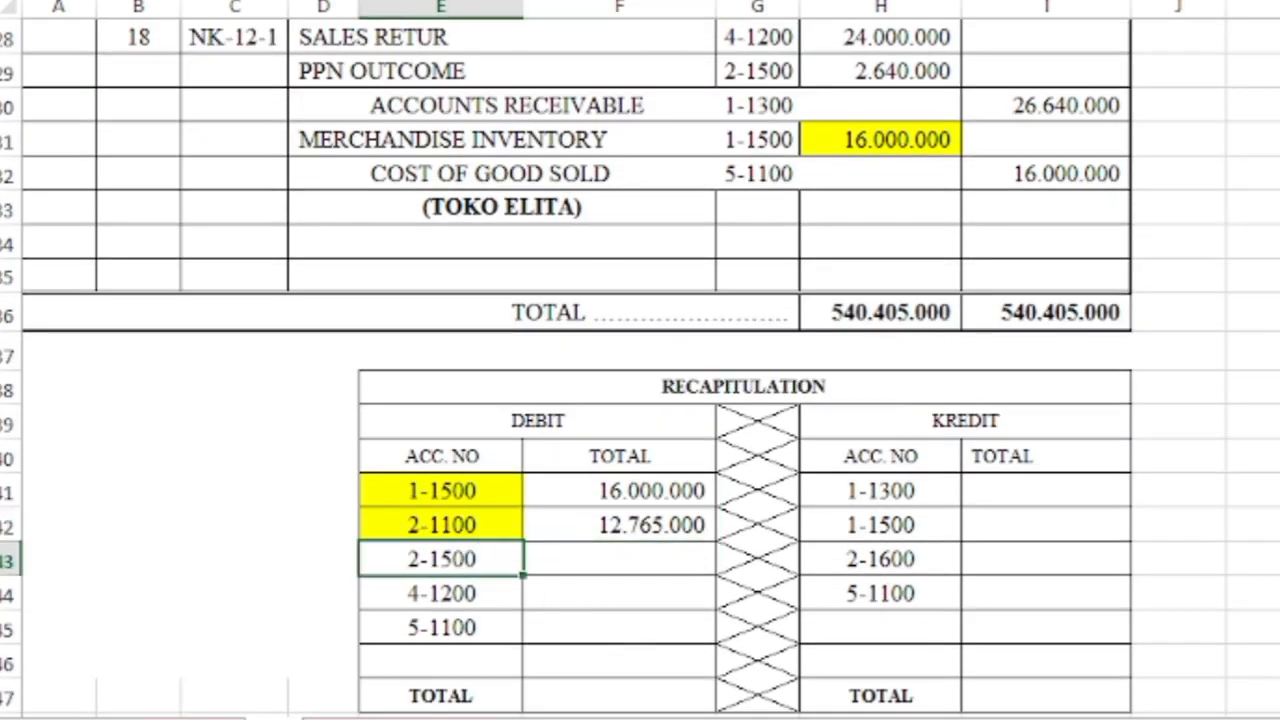
{"action": "left_click", "coordinate": [320, 2]}
Highlight the PPN Outcome debit amount in yellow in the journal and enter 2.640.000 as account 2-1500's debit total in the recapitulation.
{"action": "scroll", "coordinate": [949, 375], "scroll_direction": "up", "scroll_amount": 5}
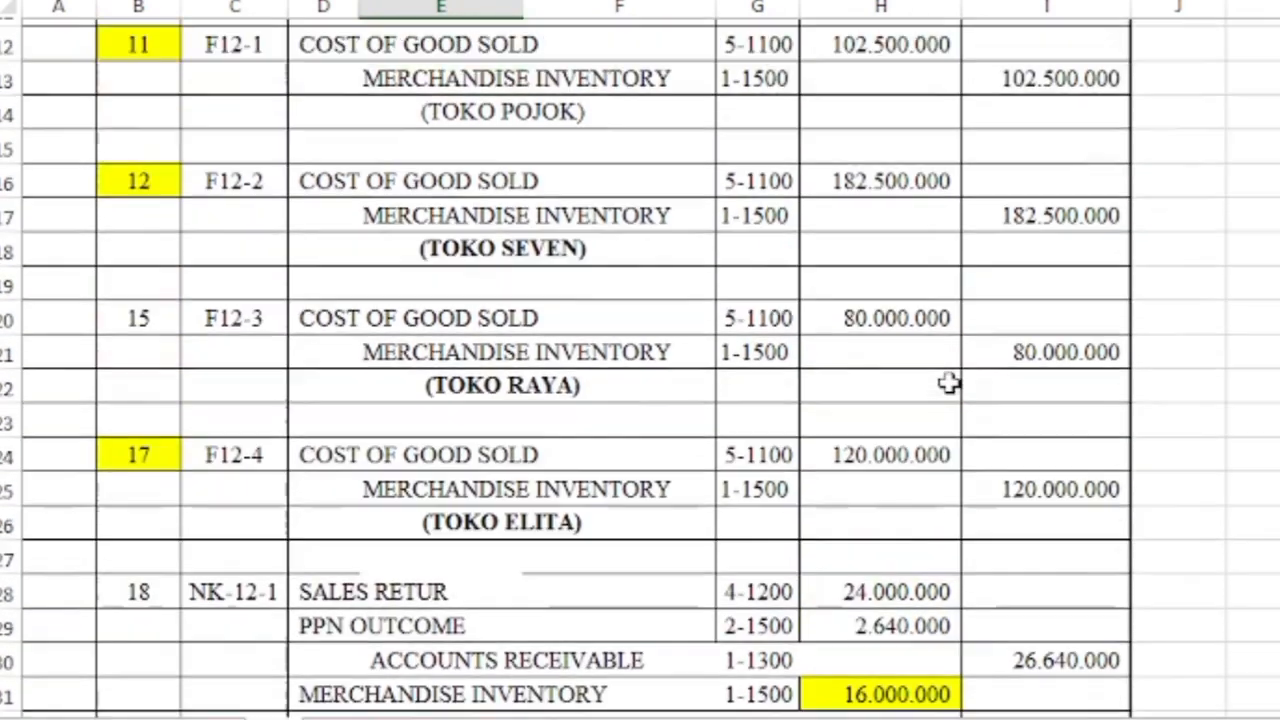
{"action": "scroll", "coordinate": [949, 383], "scroll_direction": "up", "scroll_amount": 3}
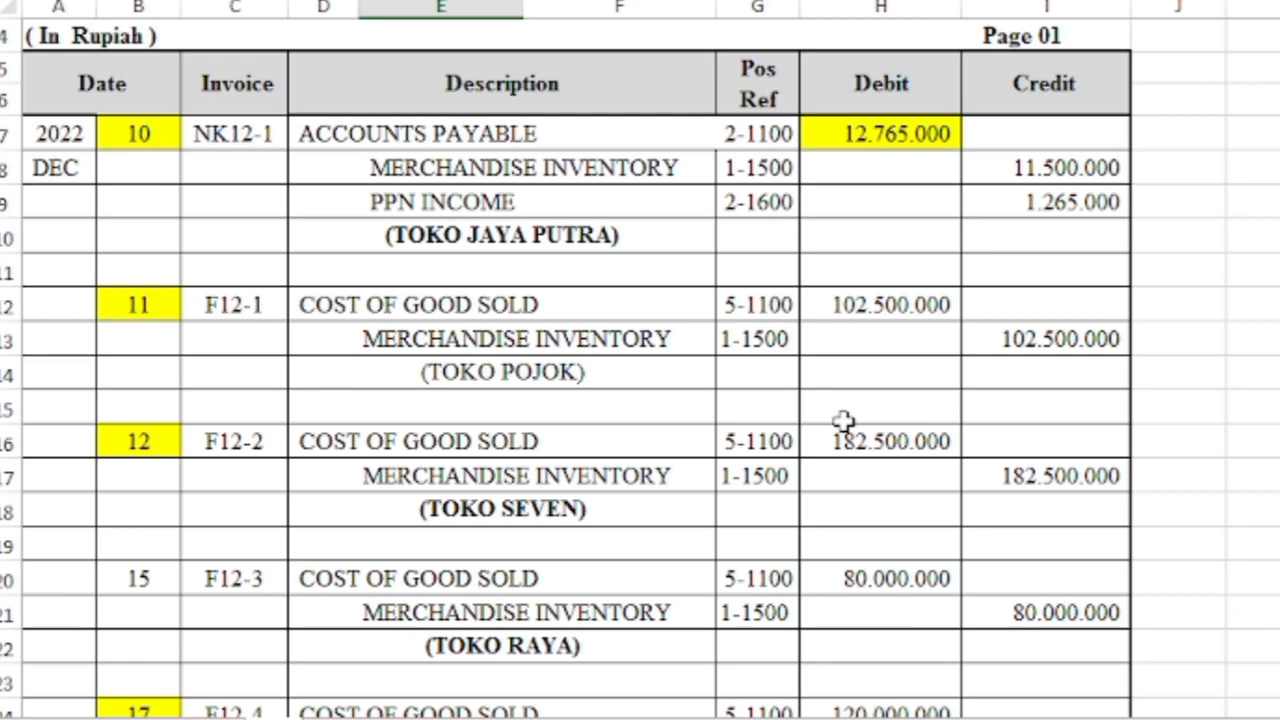
{"action": "scroll", "coordinate": [843, 421], "scroll_direction": "down", "scroll_amount": 4}
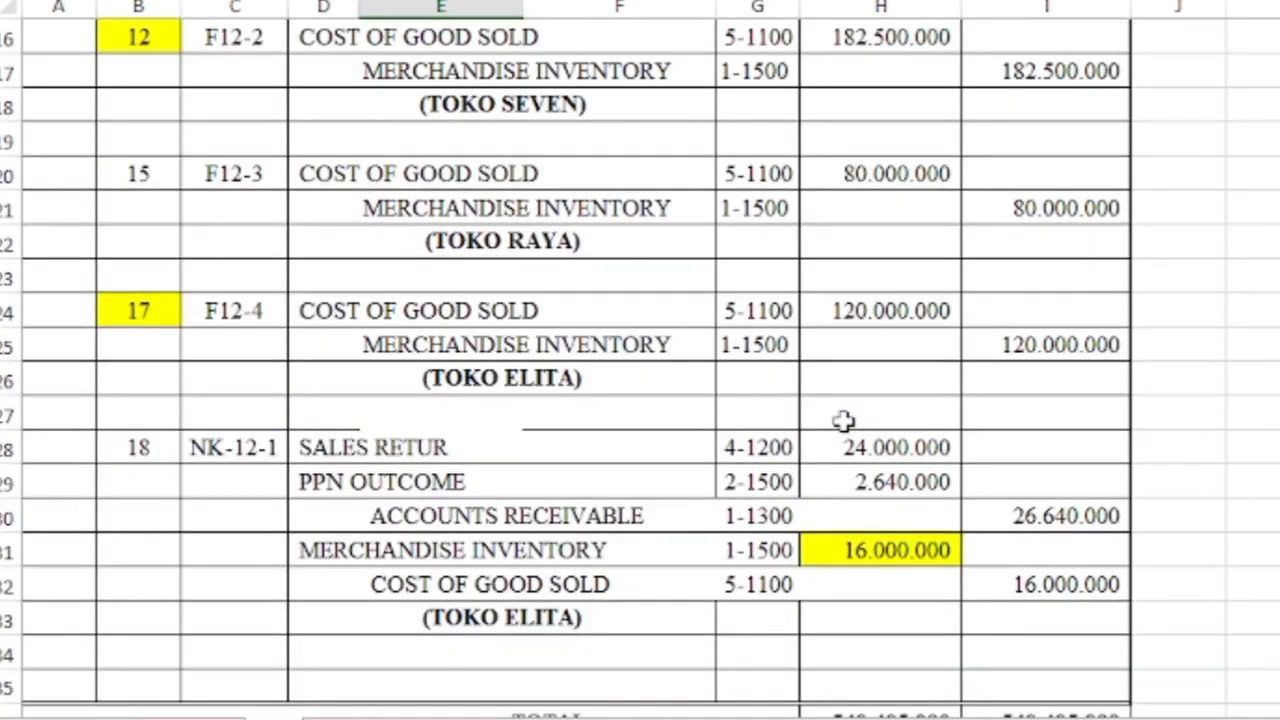
{"action": "scroll", "coordinate": [844, 422], "scroll_direction": "down", "scroll_amount": 1}
{"action": "left_click", "coordinate": [854, 377]}
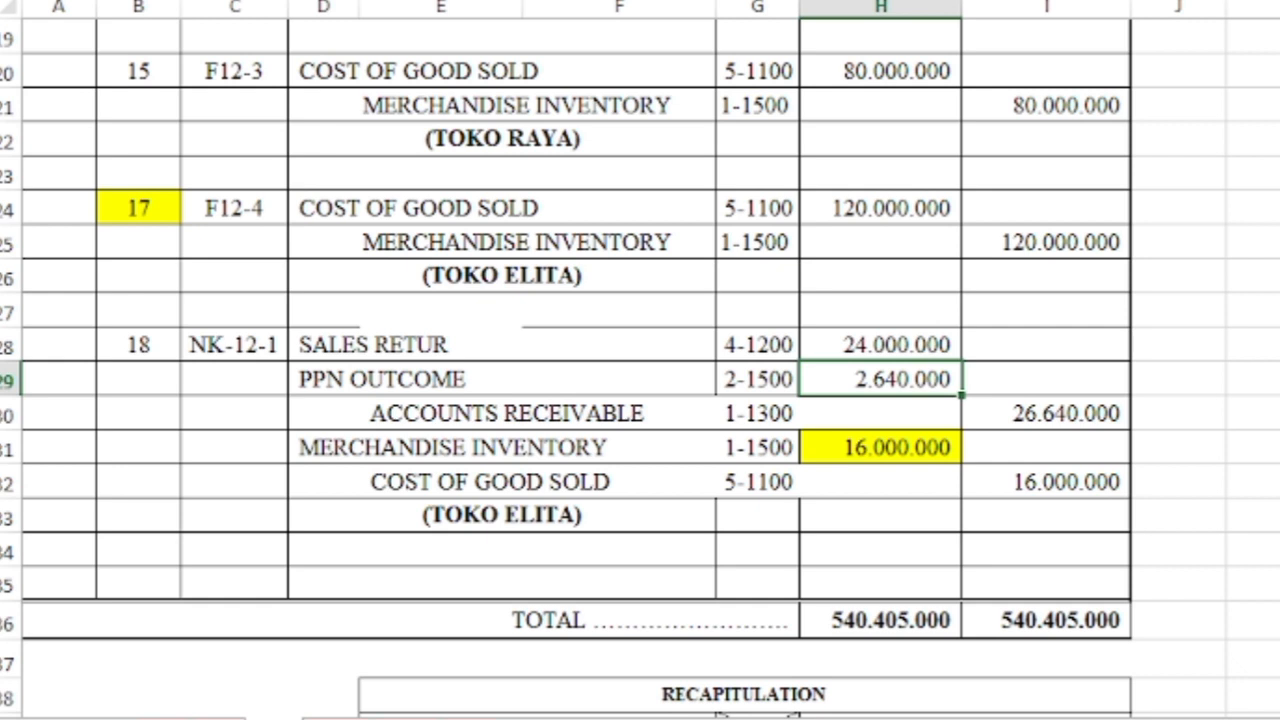
{"action": "left_click", "coordinate": [428, 2]}
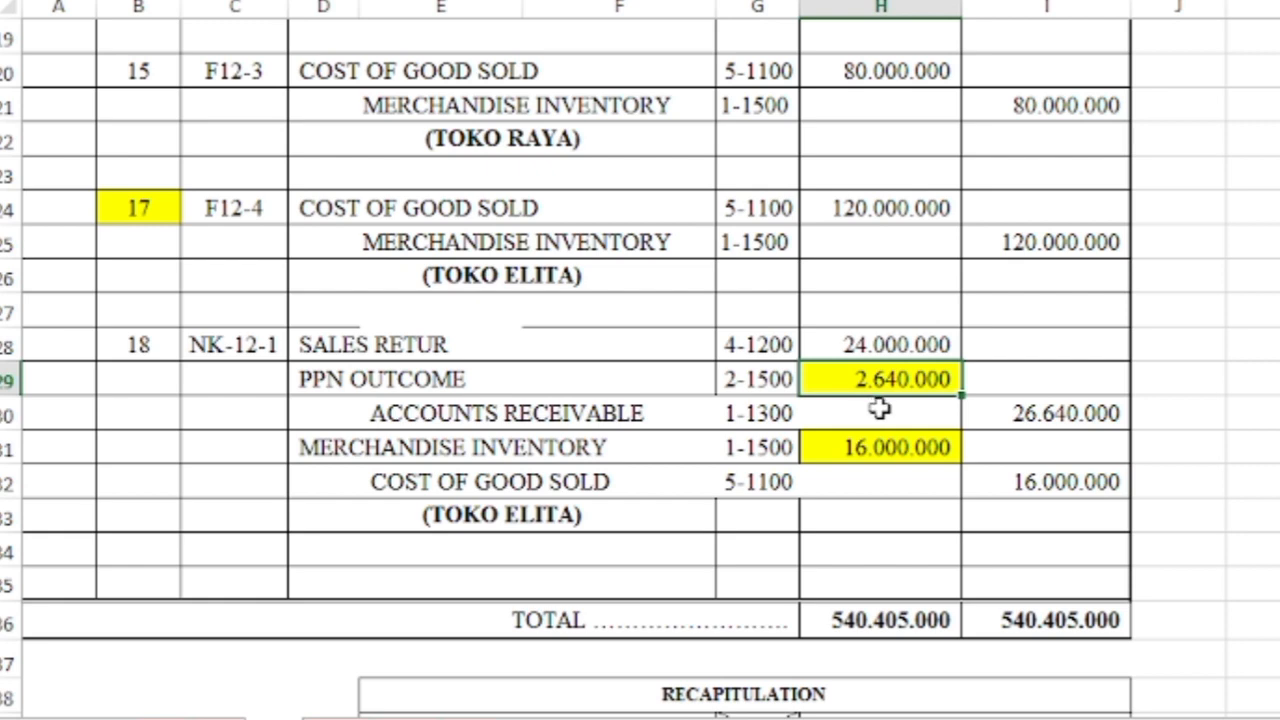
{"action": "scroll", "coordinate": [880, 412], "scroll_direction": "down", "scroll_amount": 3}
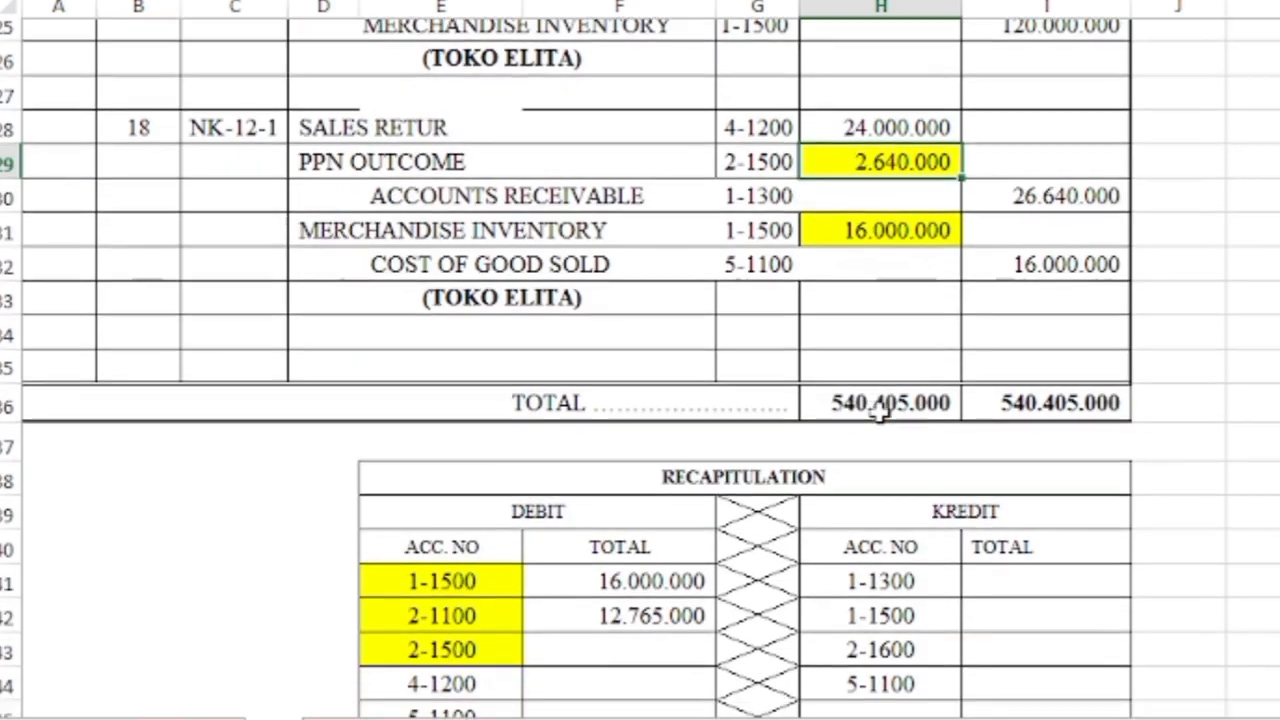
{"action": "left_click", "coordinate": [567, 563]}
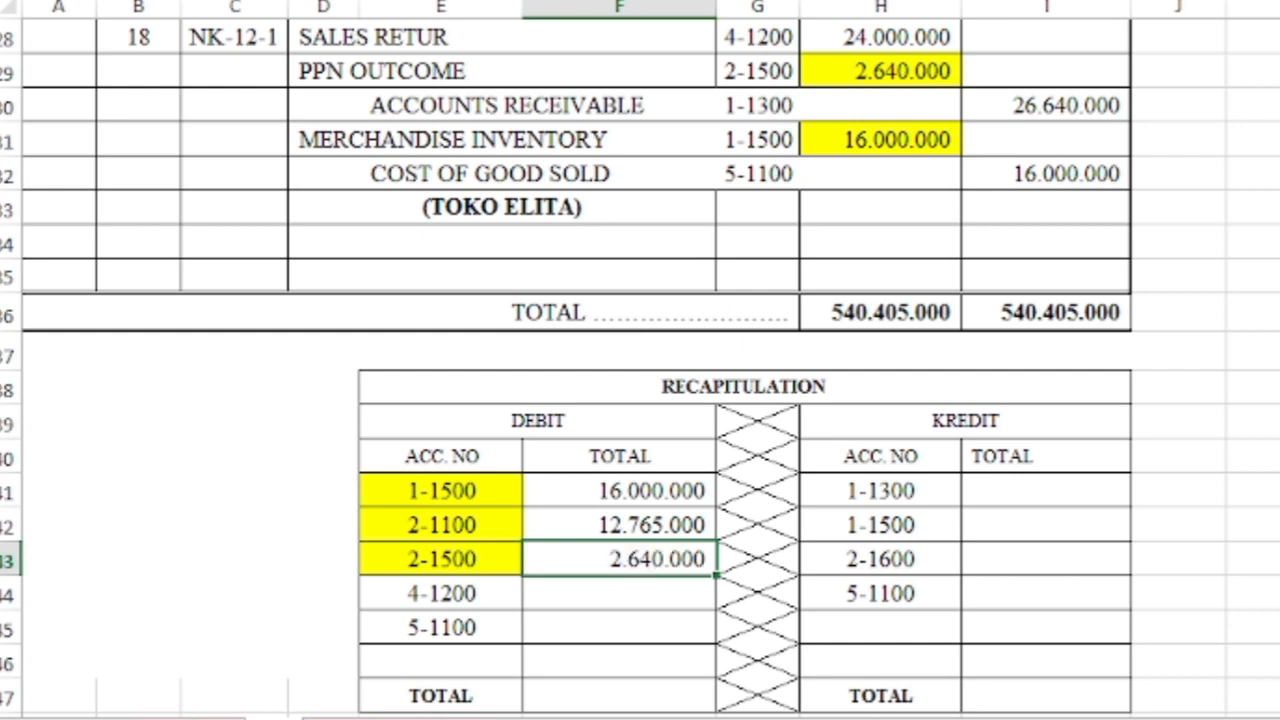
Highlight debit account number 4-1200 in the recapitulation and the Sales Retur debit amount in the journal in yellow.
{"action": "left_click", "coordinate": [488, 596]}
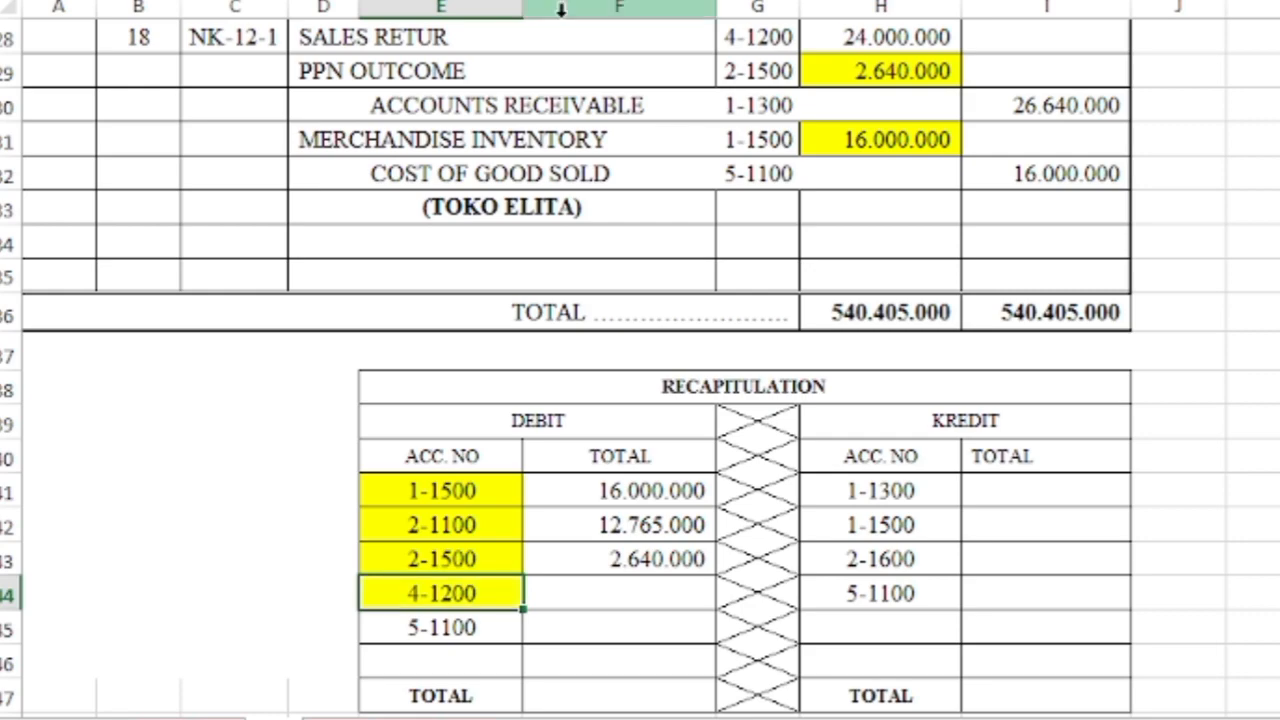
{"action": "scroll", "coordinate": [929, 257], "scroll_direction": "up", "scroll_amount": 3}
{"action": "scroll", "coordinate": [929, 257], "scroll_direction": "up", "scroll_amount": 6}
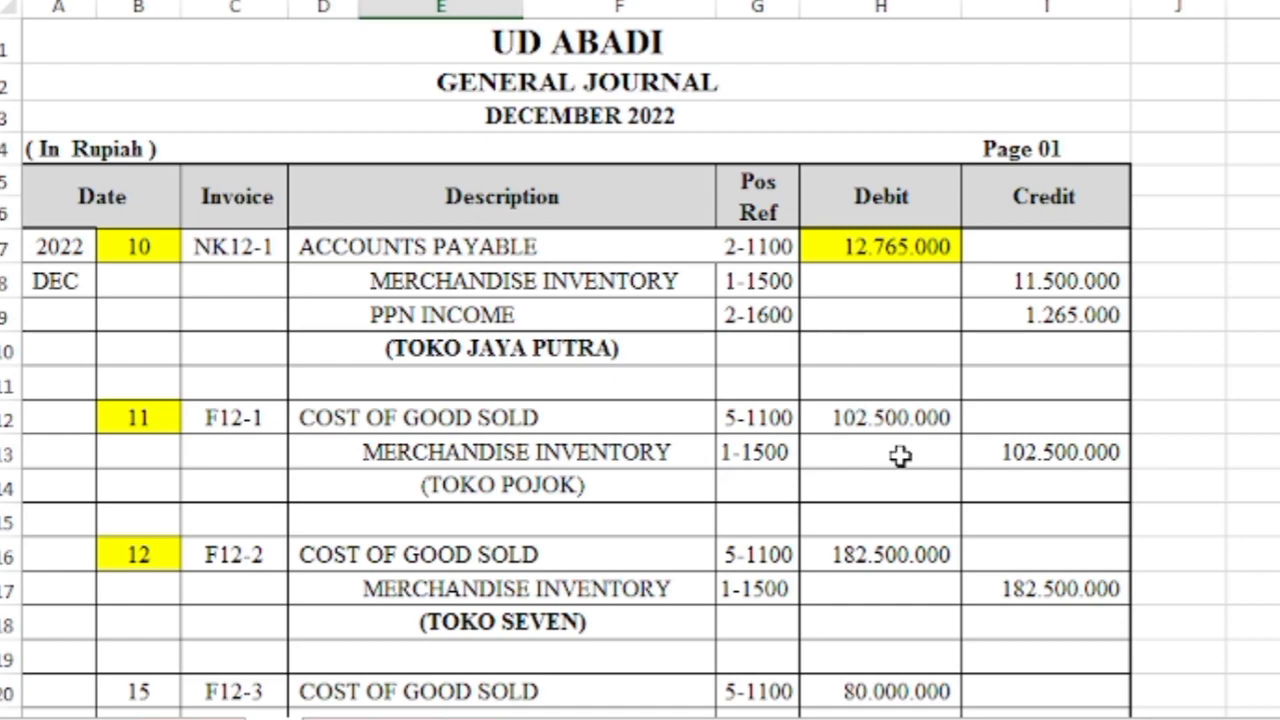
{"action": "scroll", "coordinate": [900, 471], "scroll_direction": "down", "scroll_amount": 4}
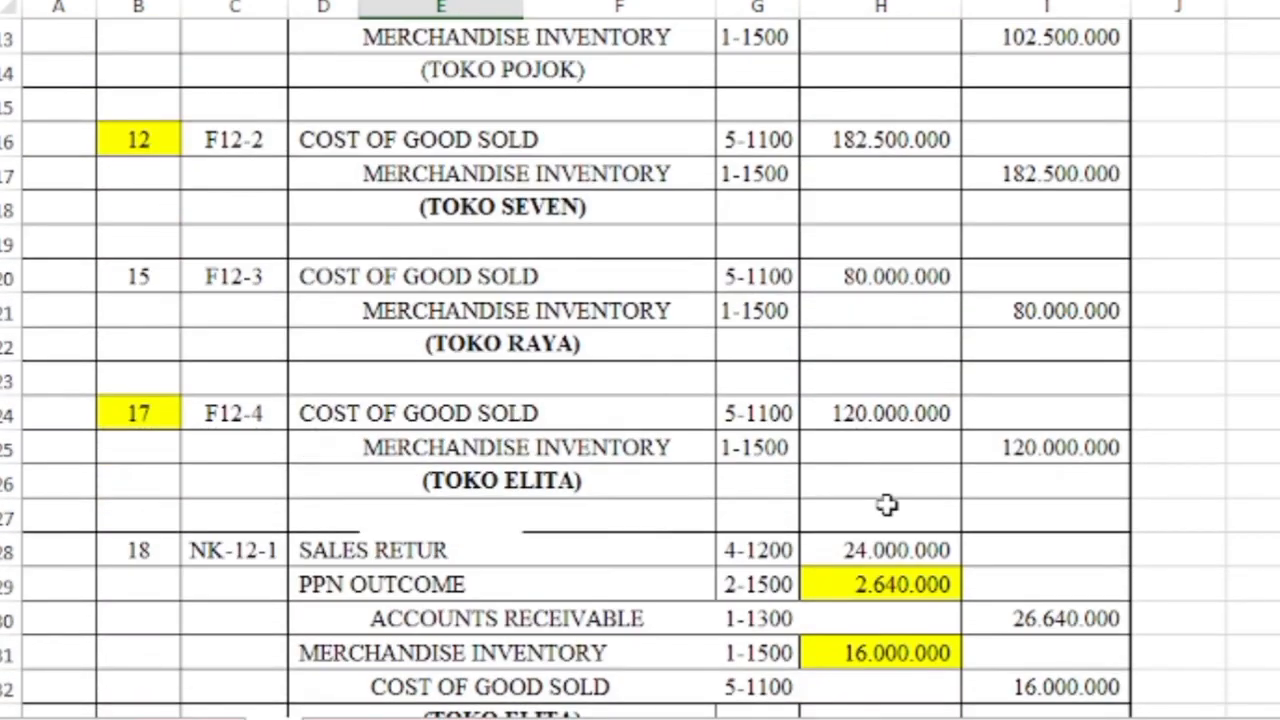
{"action": "left_click", "coordinate": [882, 548]}
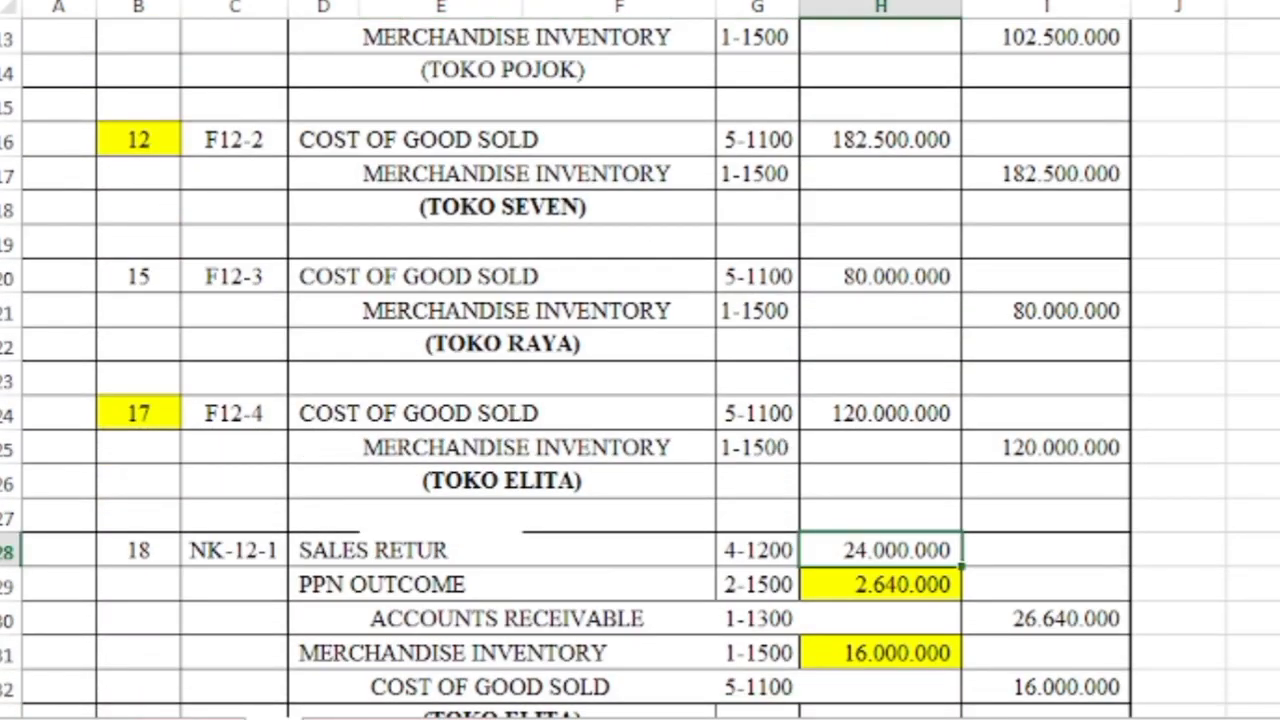
{"action": "left_click", "coordinate": [475, 2]}
Enter 24.000.000 as the debit total of account 4-1200 in the recapitulation.
{"action": "scroll", "coordinate": [862, 571], "scroll_direction": "down", "scroll_amount": 2}
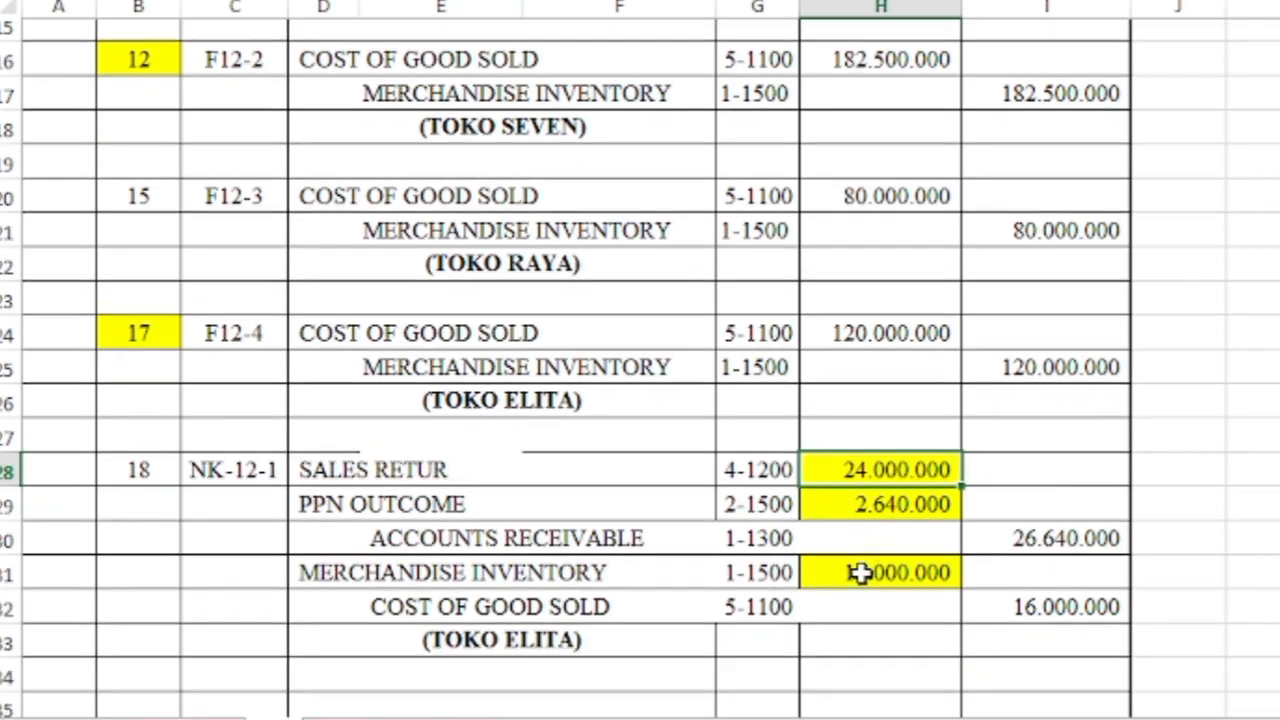
{"action": "scroll", "coordinate": [860, 570], "scroll_direction": "down", "scroll_amount": 4}
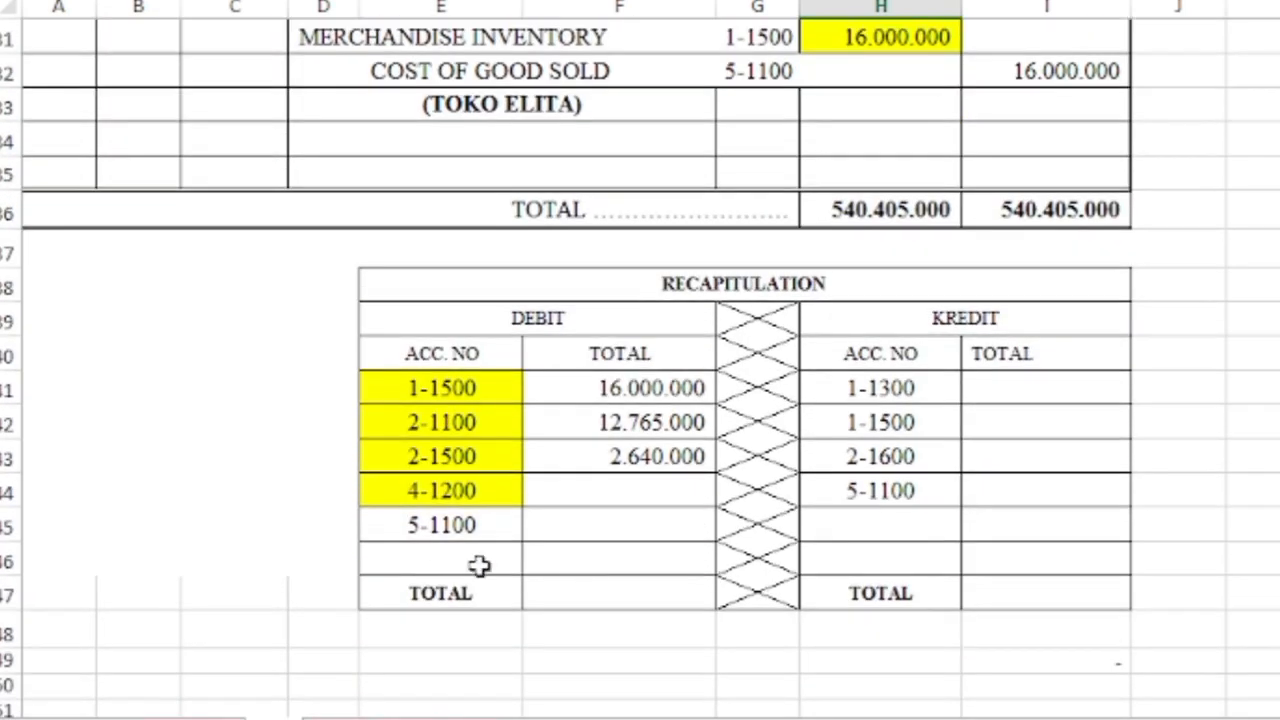
{"action": "left_click", "coordinate": [603, 490]}
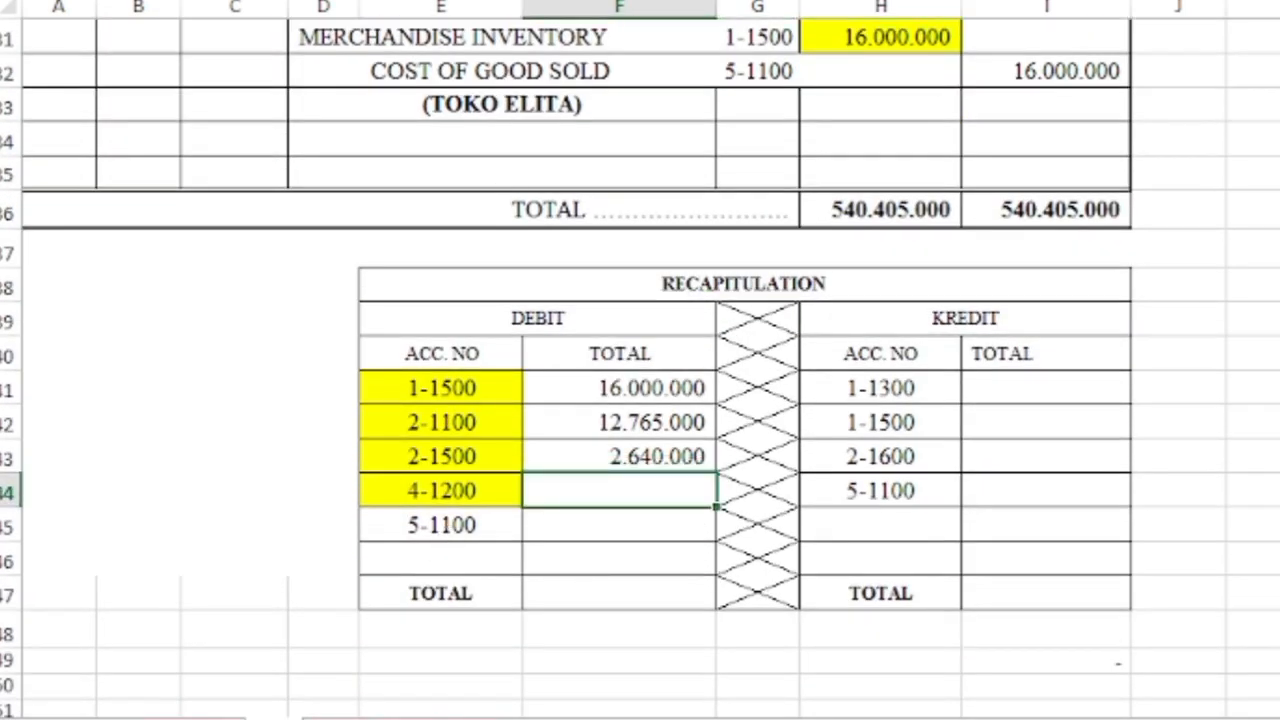
{"action": "left_click", "coordinate": [560, 2]}
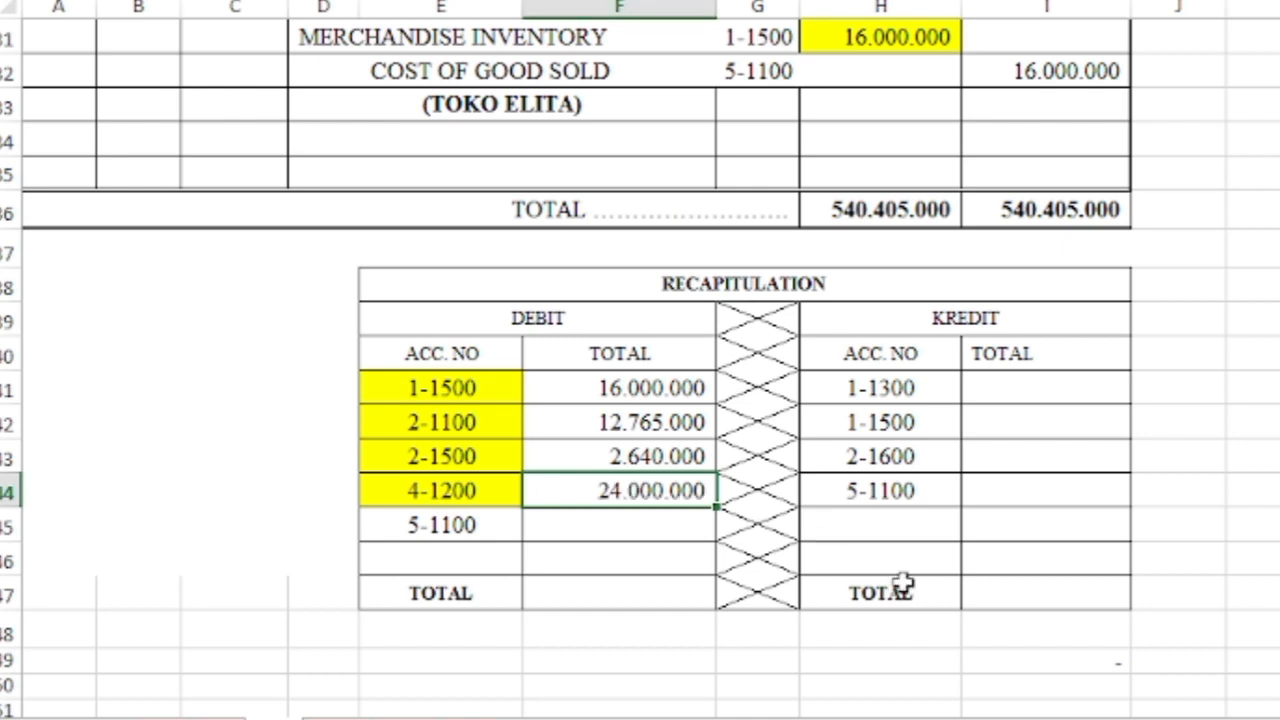
Highlight debit account number 5-1100 in the recapitulation and the F12-1 and F12-2 Cost of Good Sold debit amounts in the journal in yellow.
{"action": "left_click", "coordinate": [470, 525]}
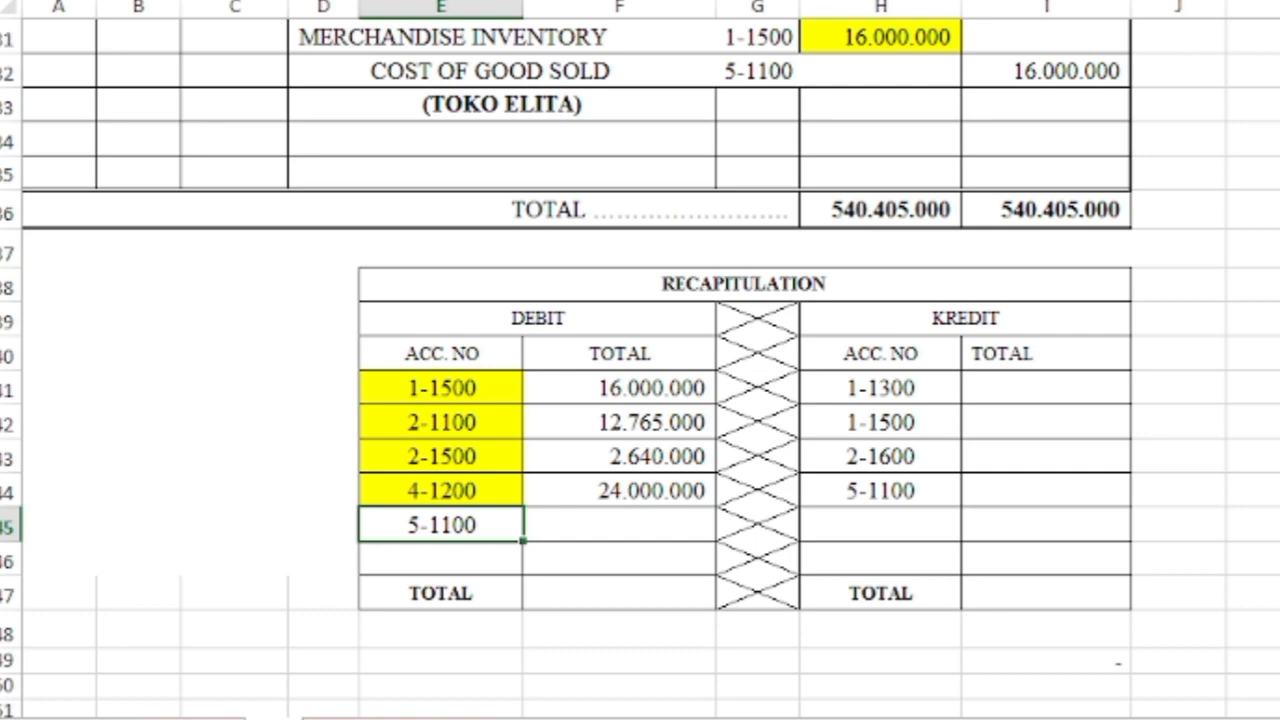
{"action": "left_click", "coordinate": [440, 2]}
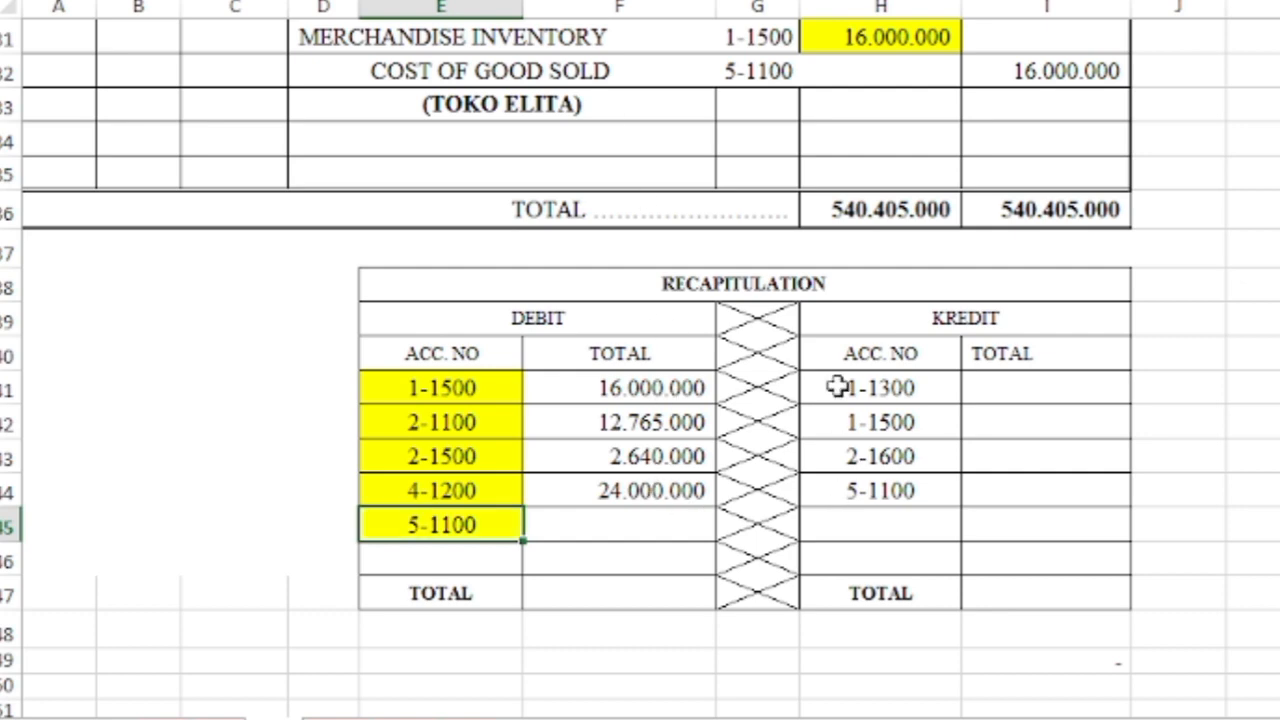
{"action": "scroll", "coordinate": [938, 394], "scroll_direction": "up", "scroll_amount": 4}
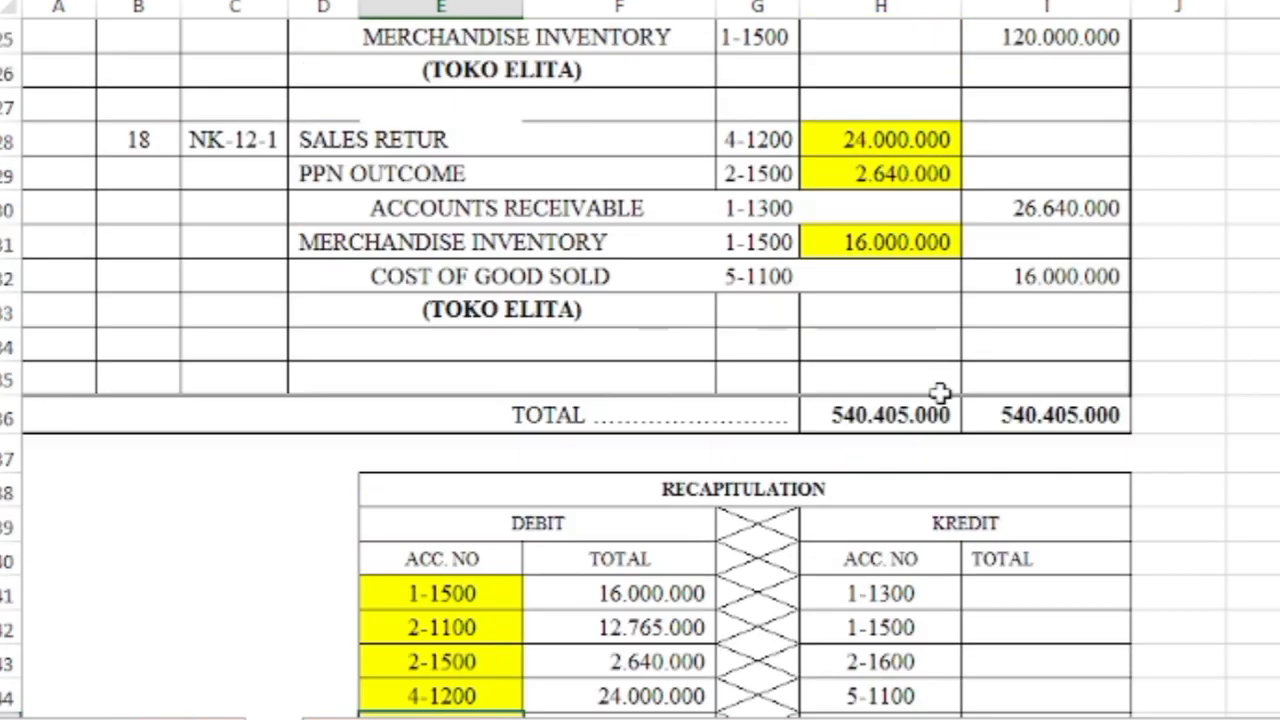
{"action": "scroll", "coordinate": [941, 393], "scroll_direction": "up", "scroll_amount": 5}
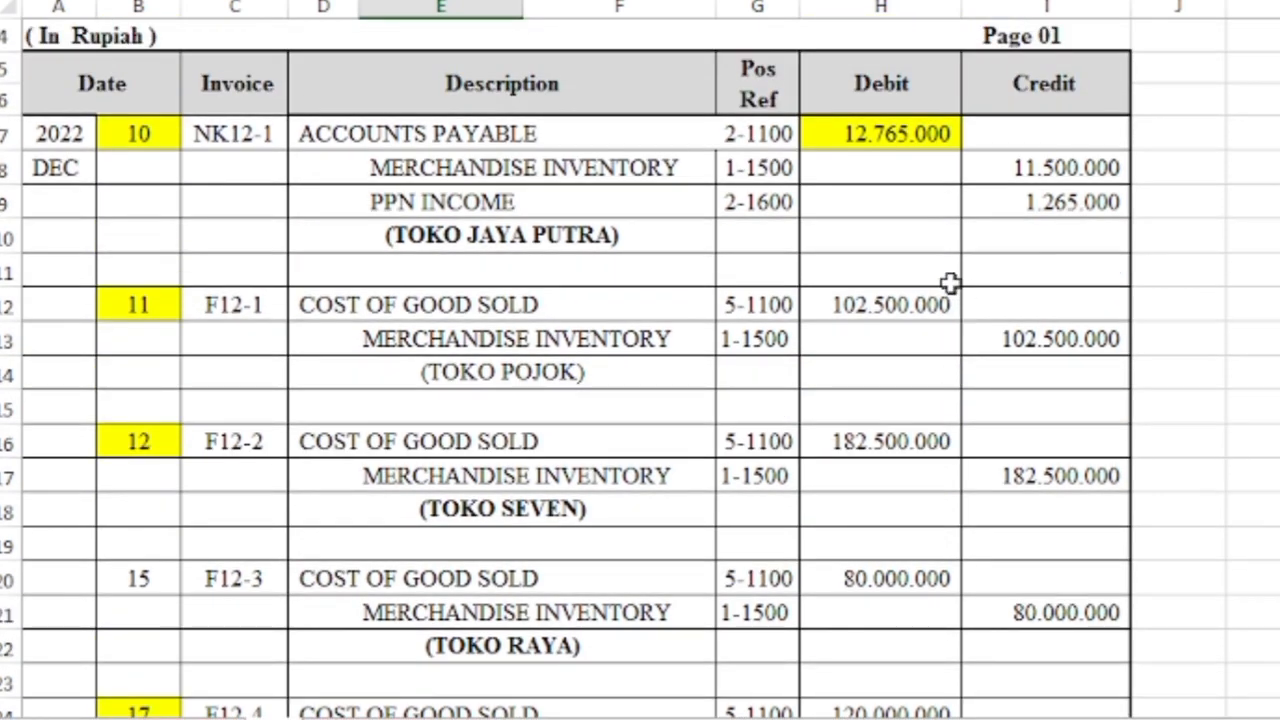
{"action": "left_click", "coordinate": [892, 304]}
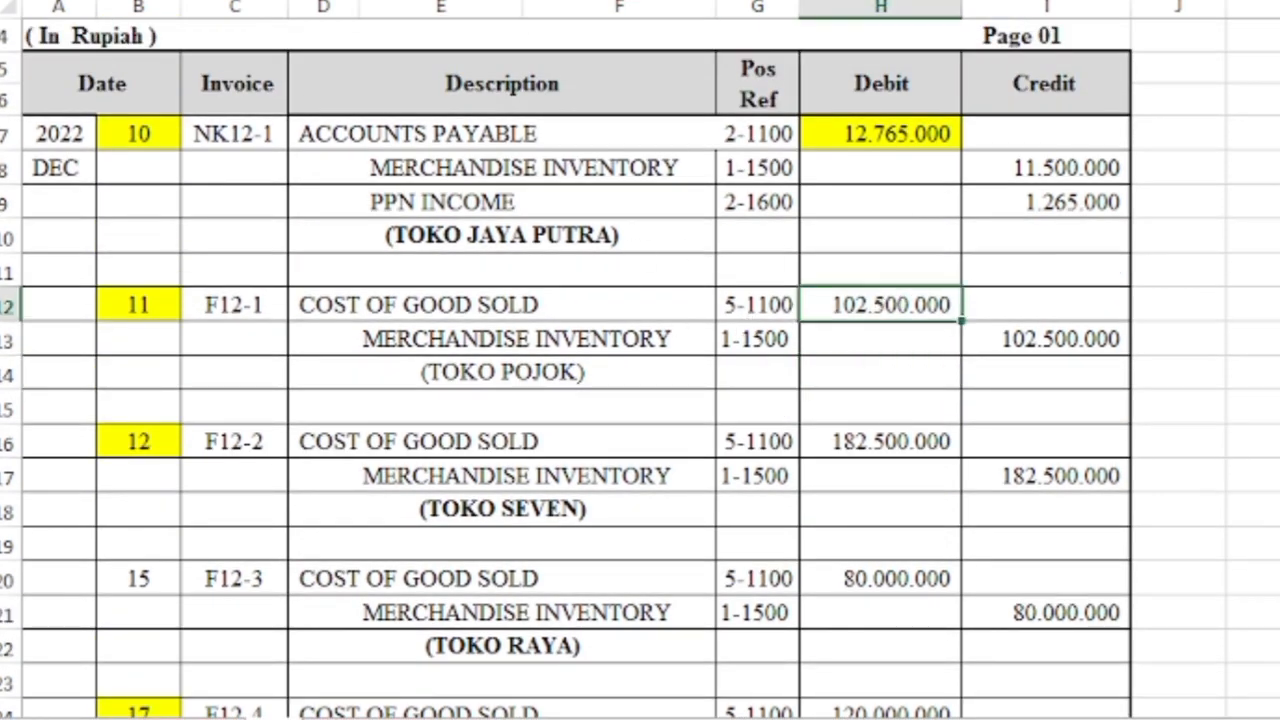
{"action": "left_click", "coordinate": [474, 2]}
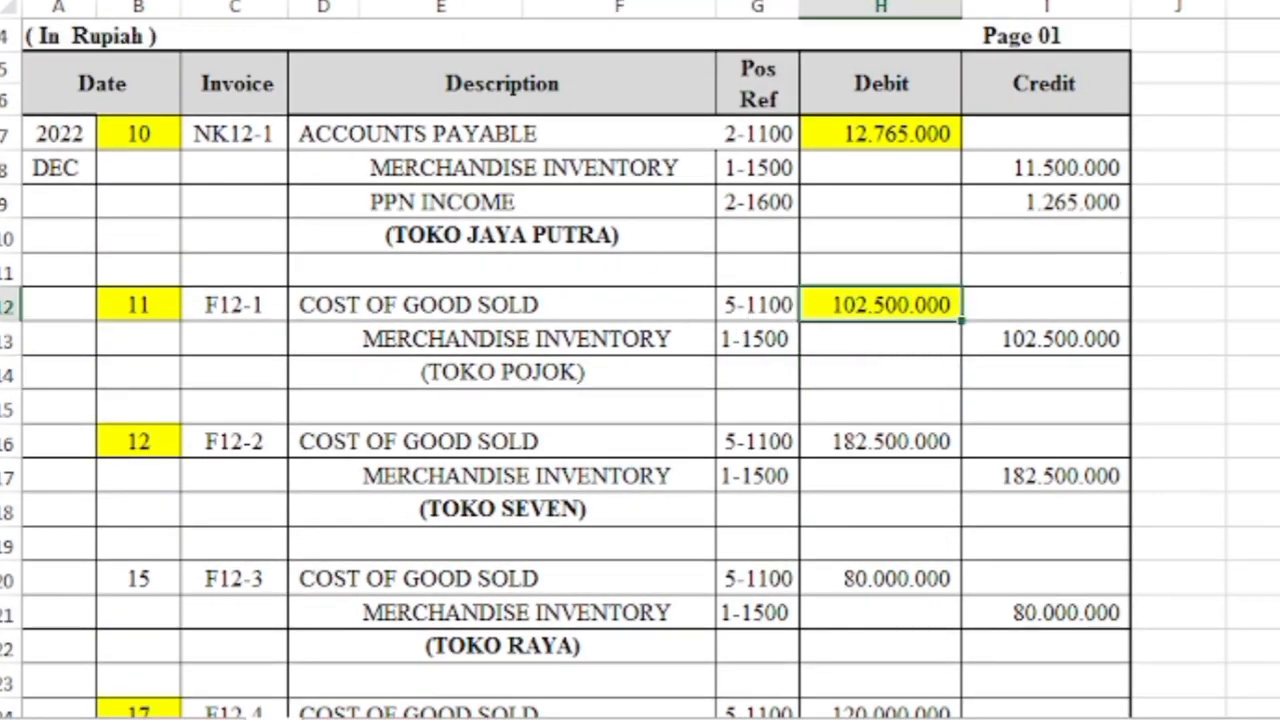
{"action": "left_click", "coordinate": [928, 441]}
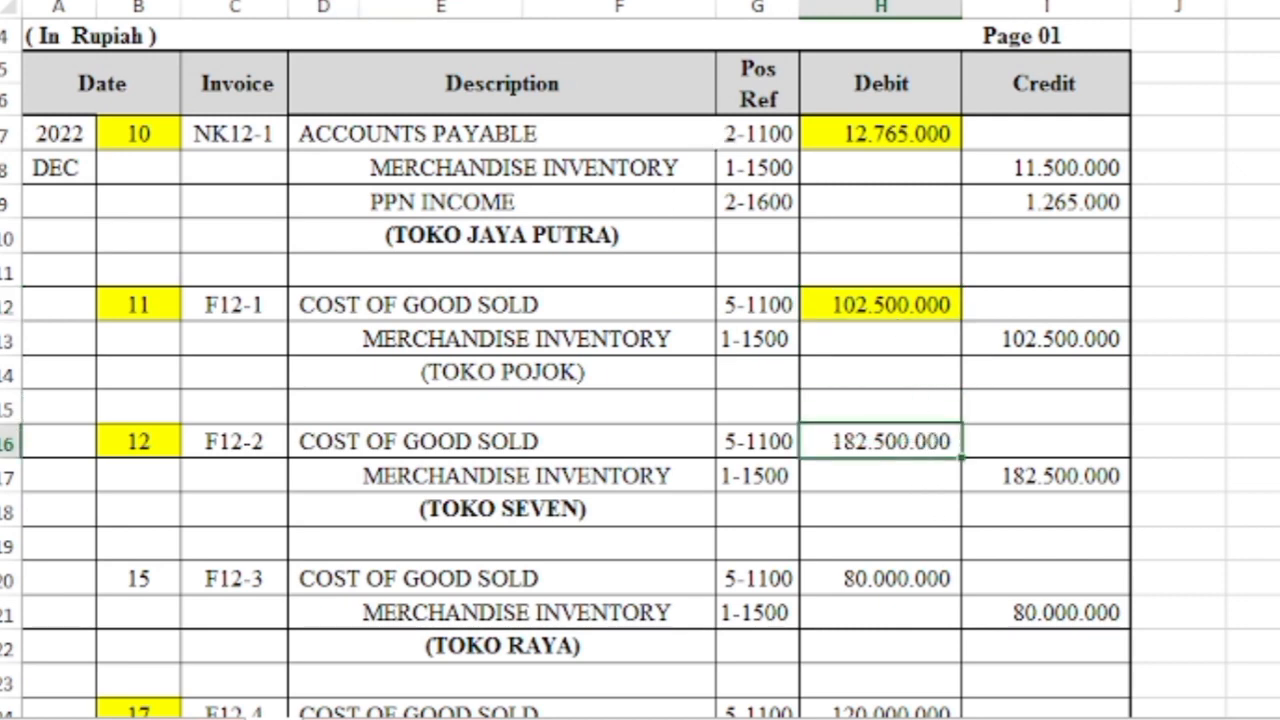
{"action": "left_click", "coordinate": [474, 2]}
Highlight the Cost of Good Sold debit amounts of invoices F12-3 and F12-4 in yellow in the journal.
{"action": "scroll", "coordinate": [709, 684], "scroll_direction": "down", "scroll_amount": 2}
{"action": "left_click", "coordinate": [902, 382]}
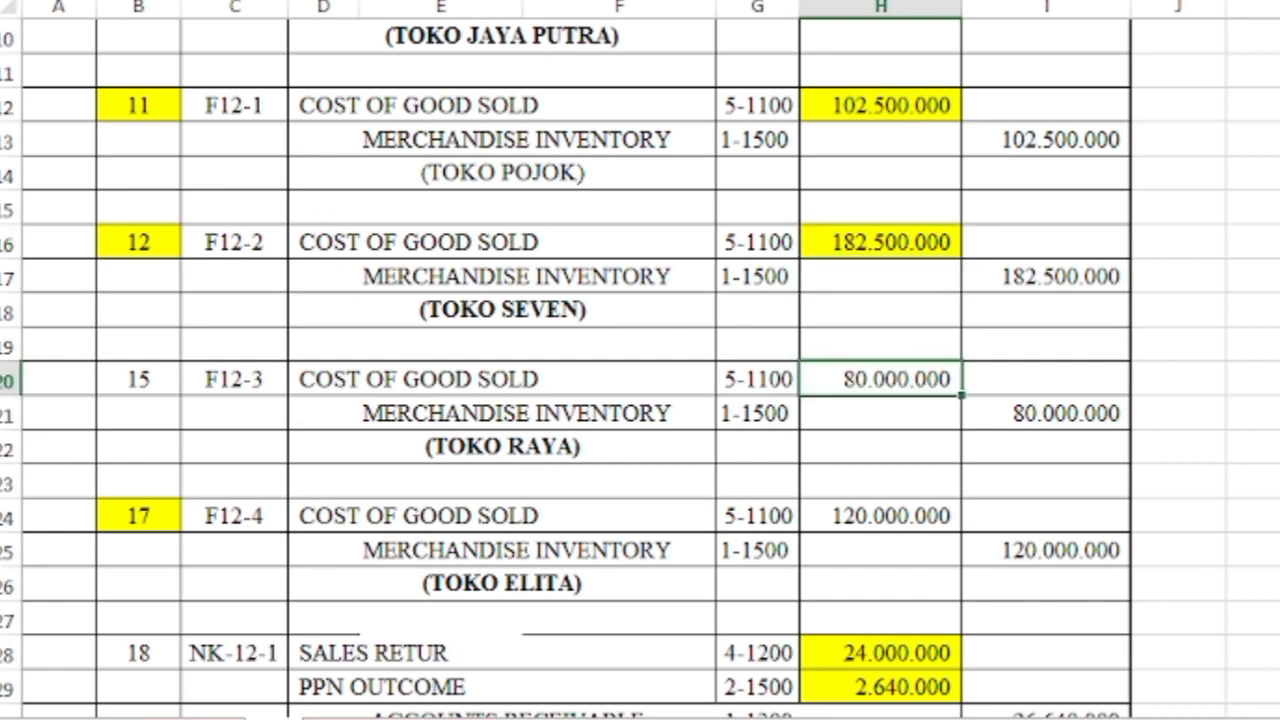
{"action": "left_click", "coordinate": [474, 2]}
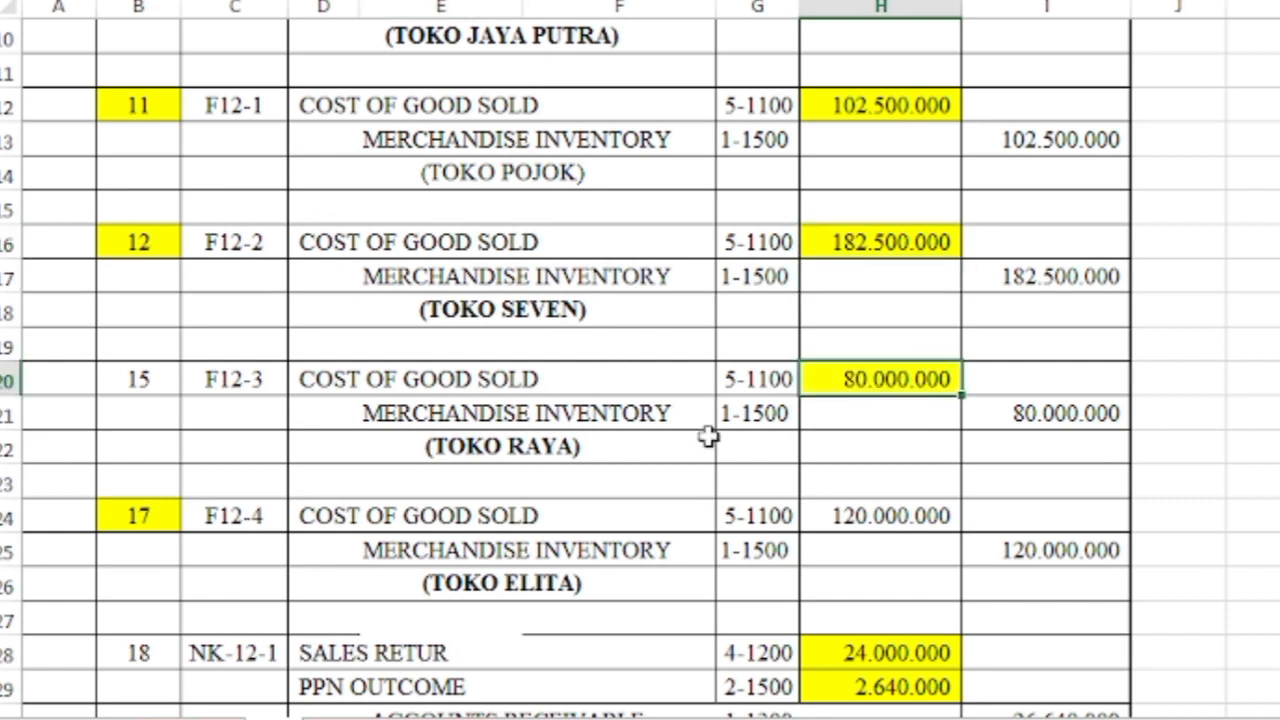
{"action": "left_click", "coordinate": [908, 540]}
{"action": "left_click", "coordinate": [902, 518]}
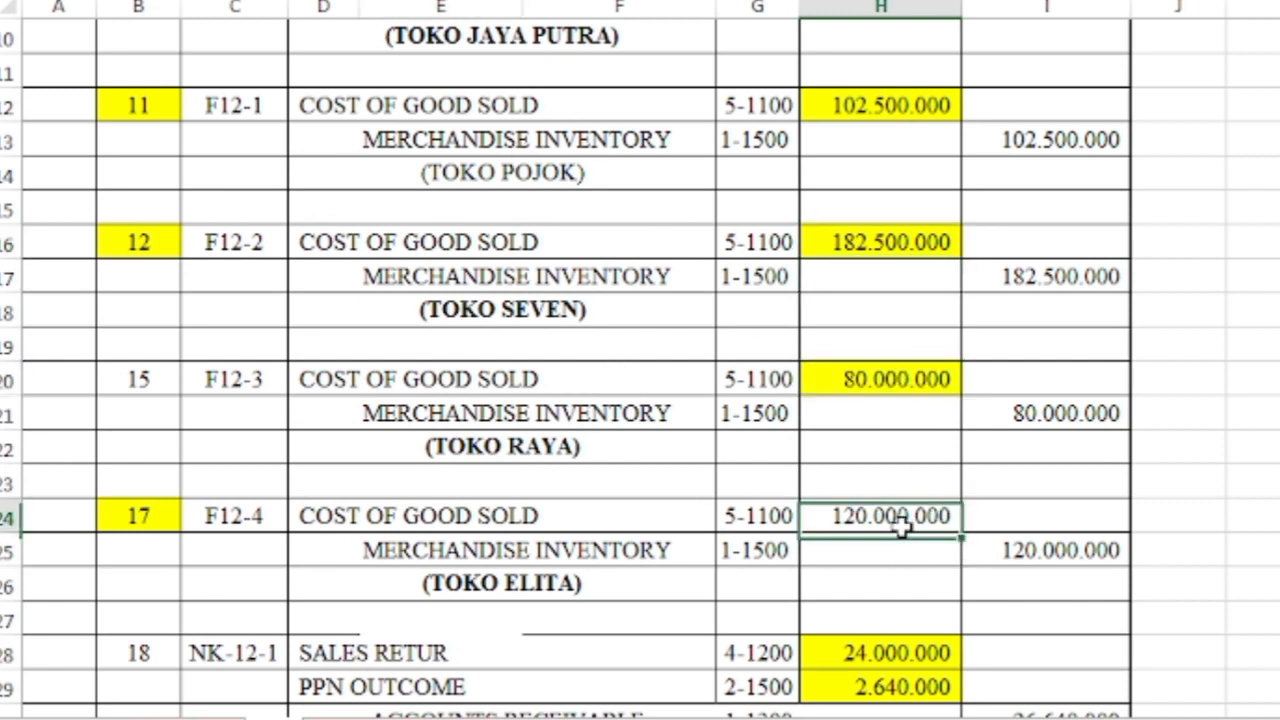
{"action": "left_click", "coordinate": [474, 2]}
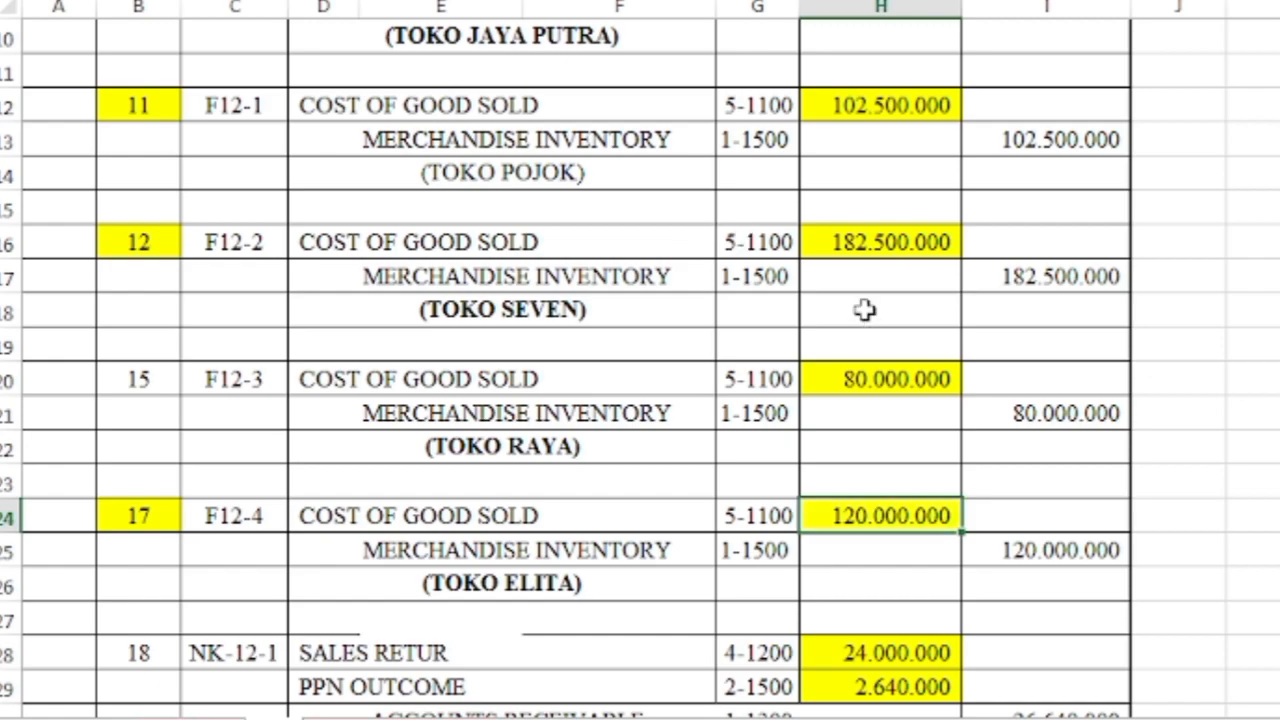
Enter 485.000.000 as the debit total of account 5-1100 in the recapitulation.
{"action": "scroll", "coordinate": [863, 310], "scroll_direction": "down", "scroll_amount": 2}
{"action": "scroll", "coordinate": [863, 316], "scroll_direction": "up", "scroll_amount": 3}
{"action": "scroll", "coordinate": [866, 316], "scroll_direction": "up", "scroll_amount": 2}
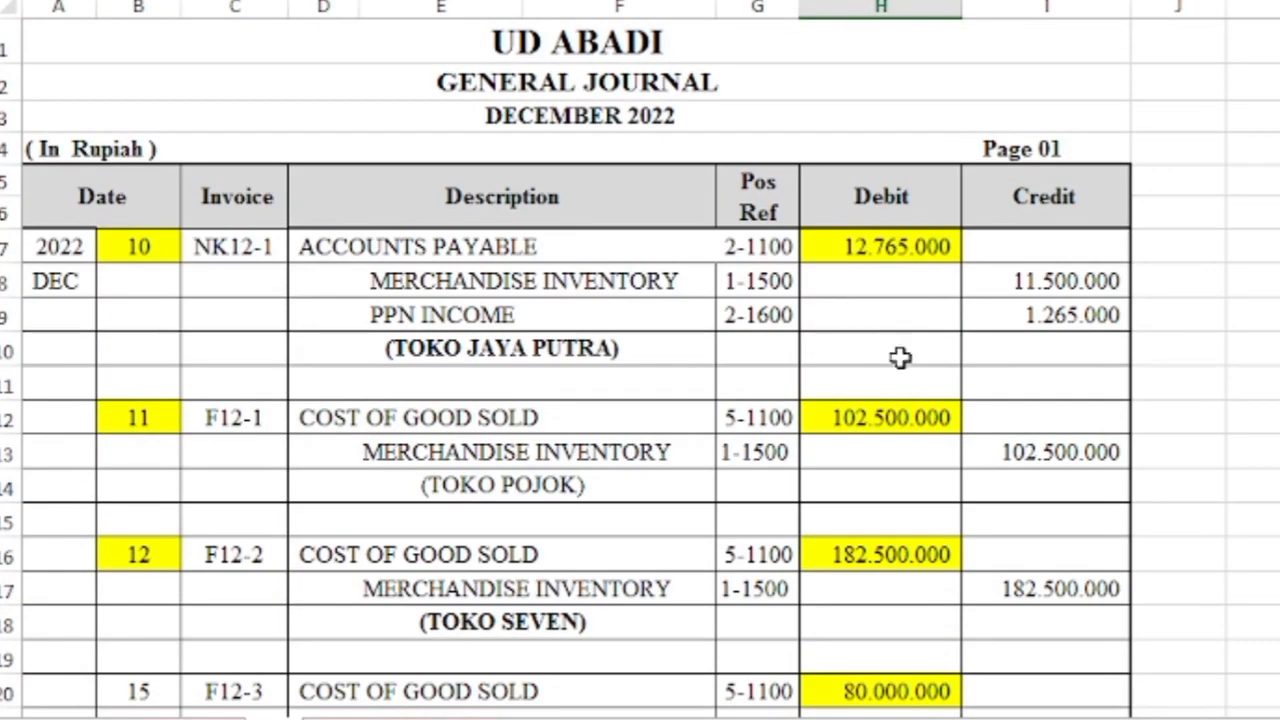
{"action": "scroll", "coordinate": [892, 432], "scroll_direction": "down", "scroll_amount": 6}
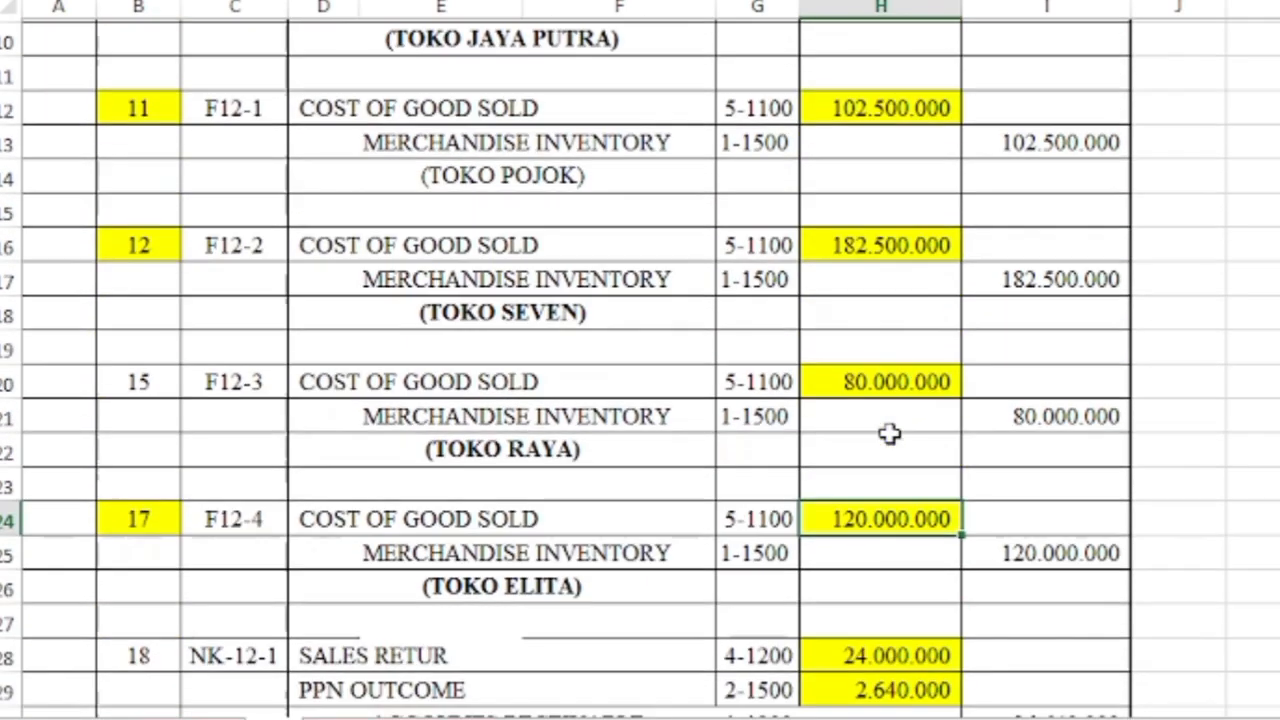
{"action": "scroll", "coordinate": [890, 432], "scroll_direction": "down", "scroll_amount": 4}
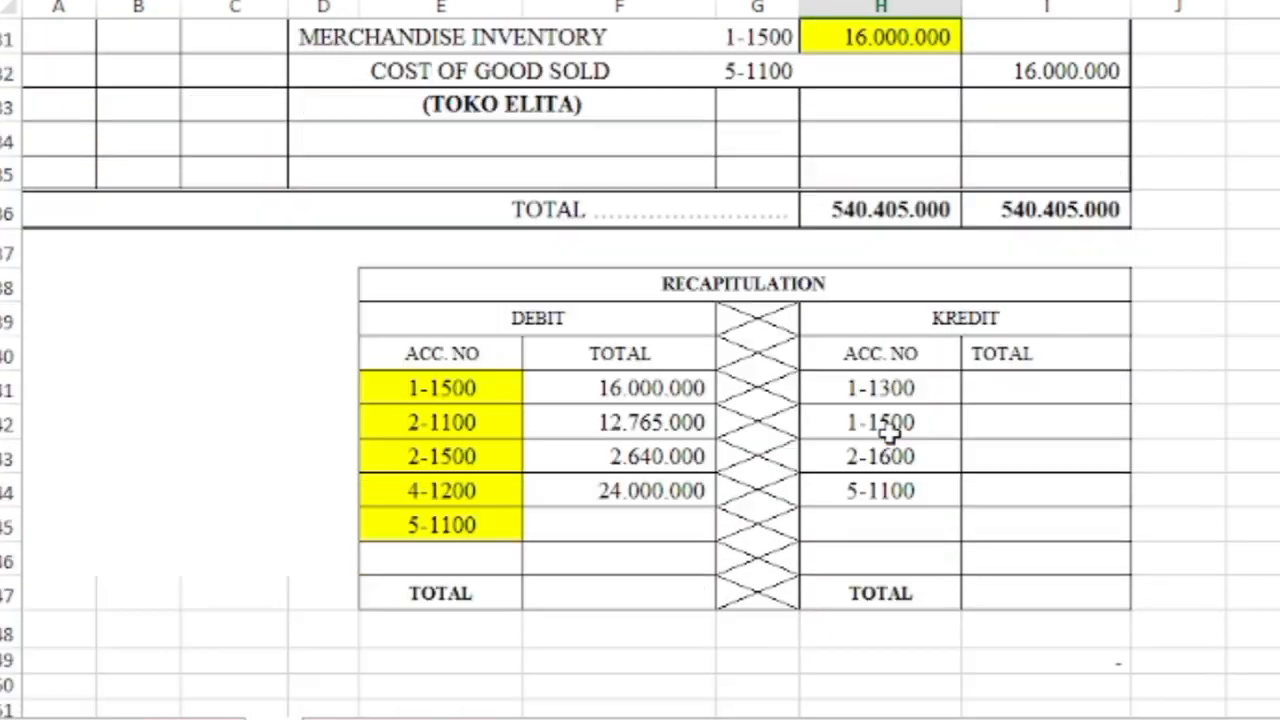
{"action": "left_click", "coordinate": [666, 528]}
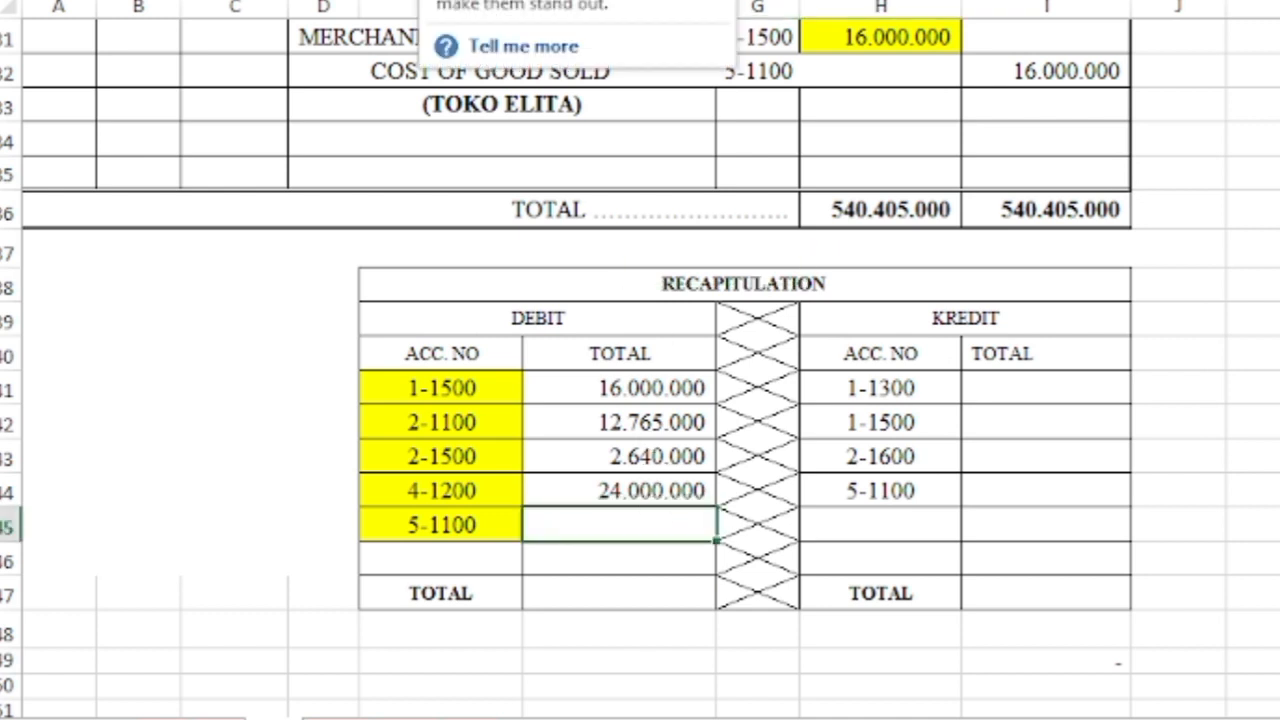
{"action": "left_click", "coordinate": [456, 2]}
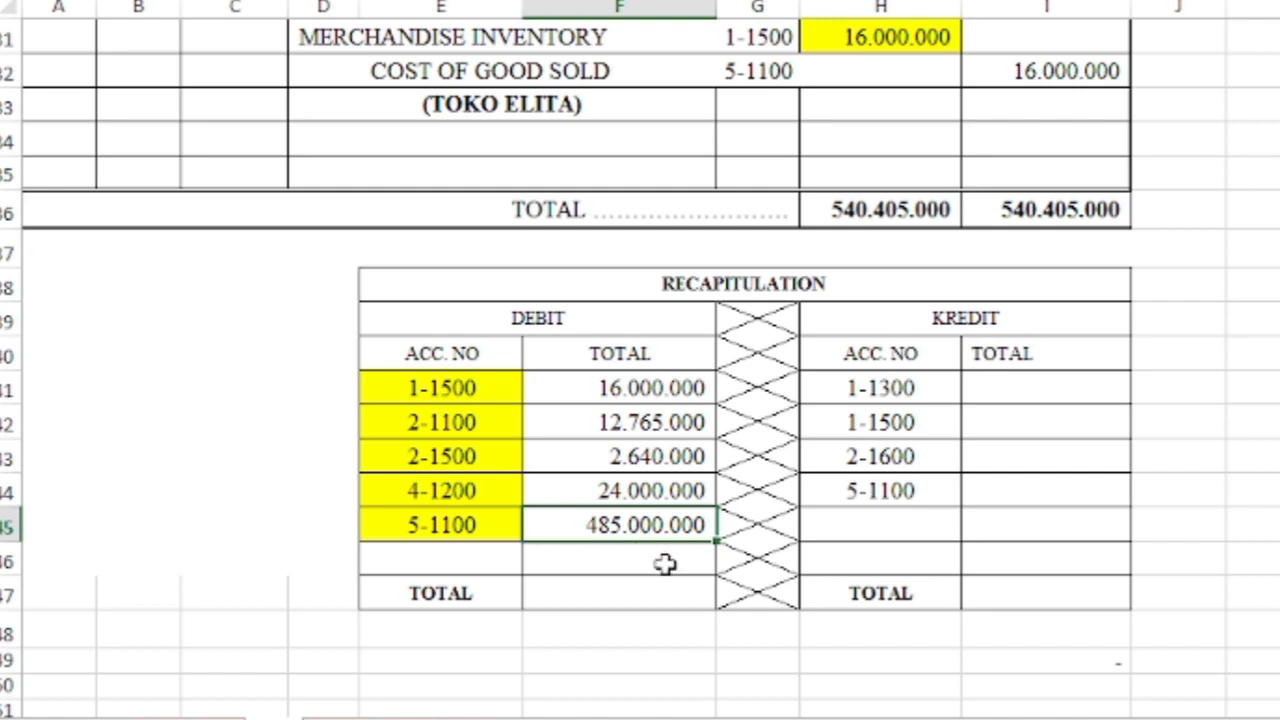
Highlight credit account number 1-1300 in the recapitulation and the Accounts Receivable credit amount in the journal in yellow.
{"action": "left_click", "coordinate": [910, 386]}
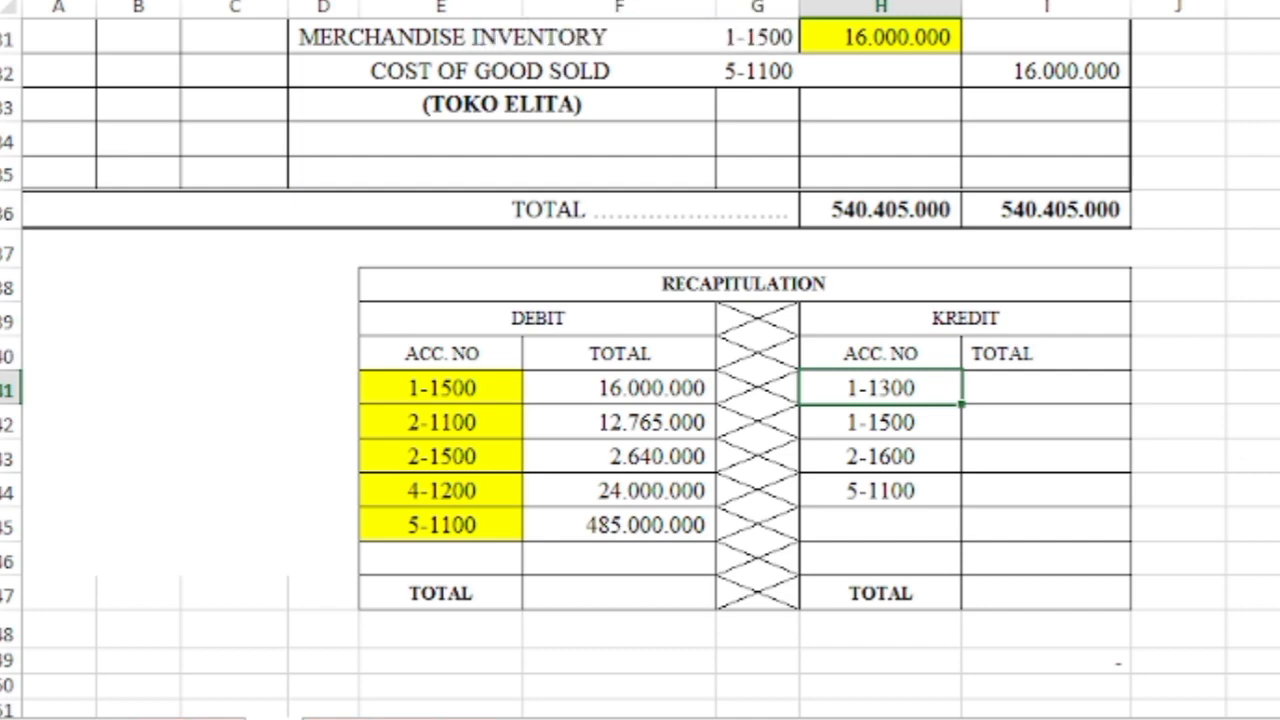
{"action": "left_click", "coordinate": [330, 0]}
{"action": "scroll", "coordinate": [1175, 286], "scroll_direction": "up", "scroll_amount": 9}
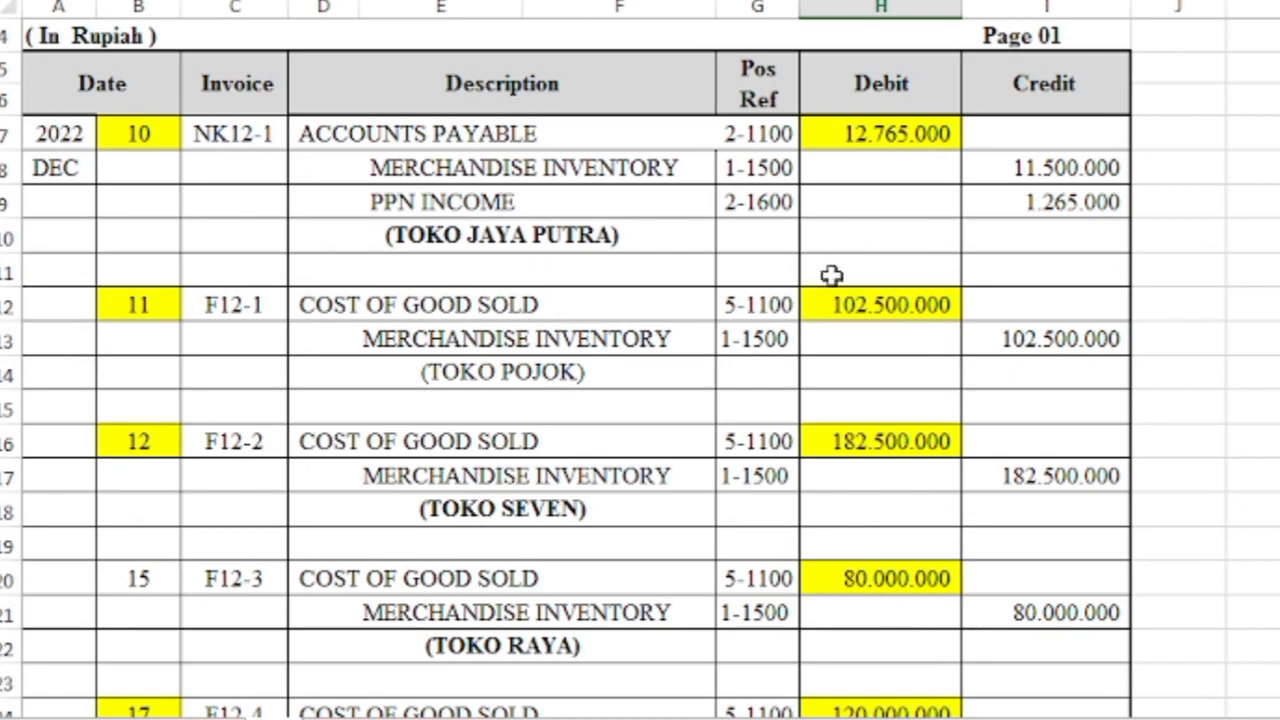
{"action": "scroll", "coordinate": [830, 272], "scroll_direction": "down", "scroll_amount": 3}
{"action": "scroll", "coordinate": [830, 272], "scroll_direction": "down", "scroll_amount": 2}
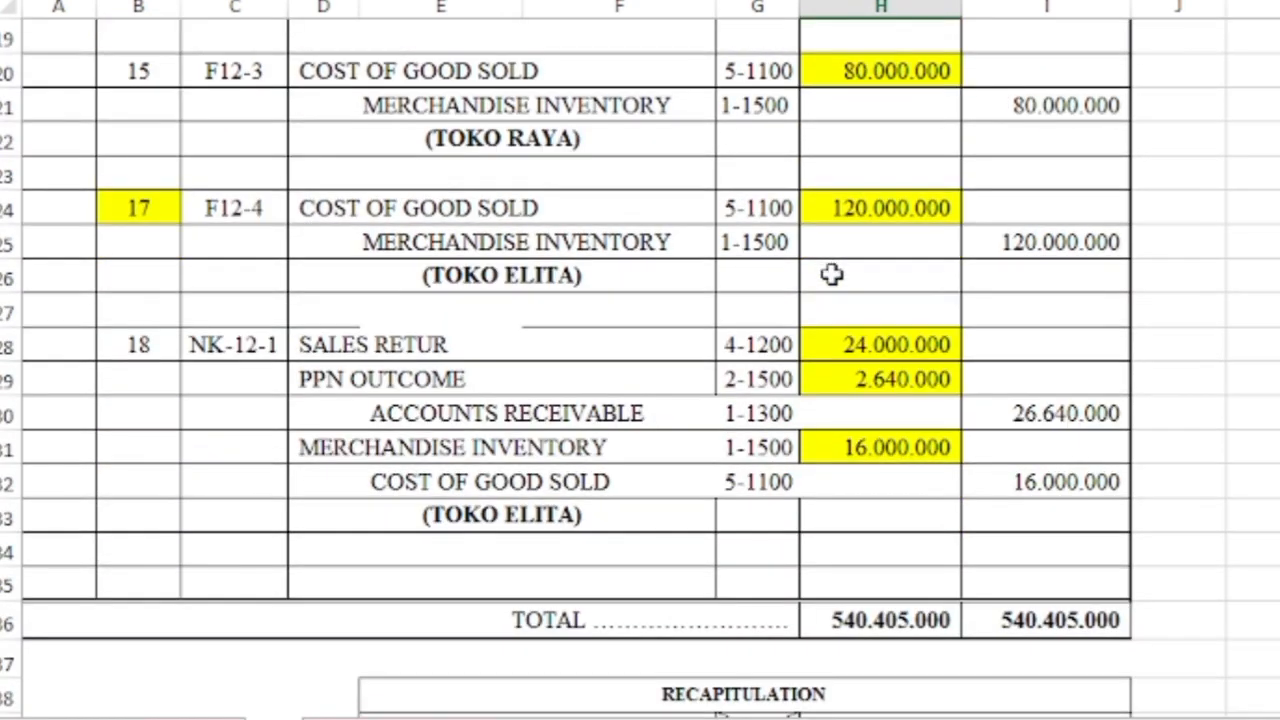
{"action": "left_click", "coordinate": [1052, 413]}
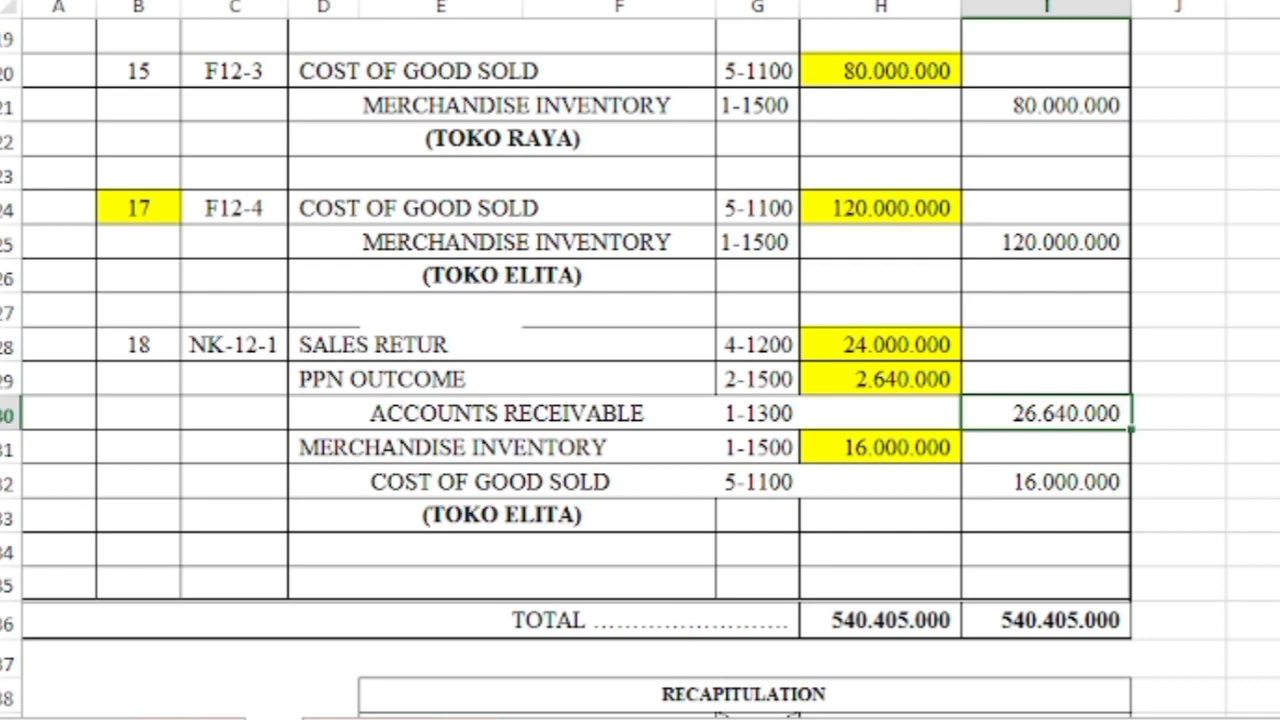
{"action": "left_click", "coordinate": [478, 2]}
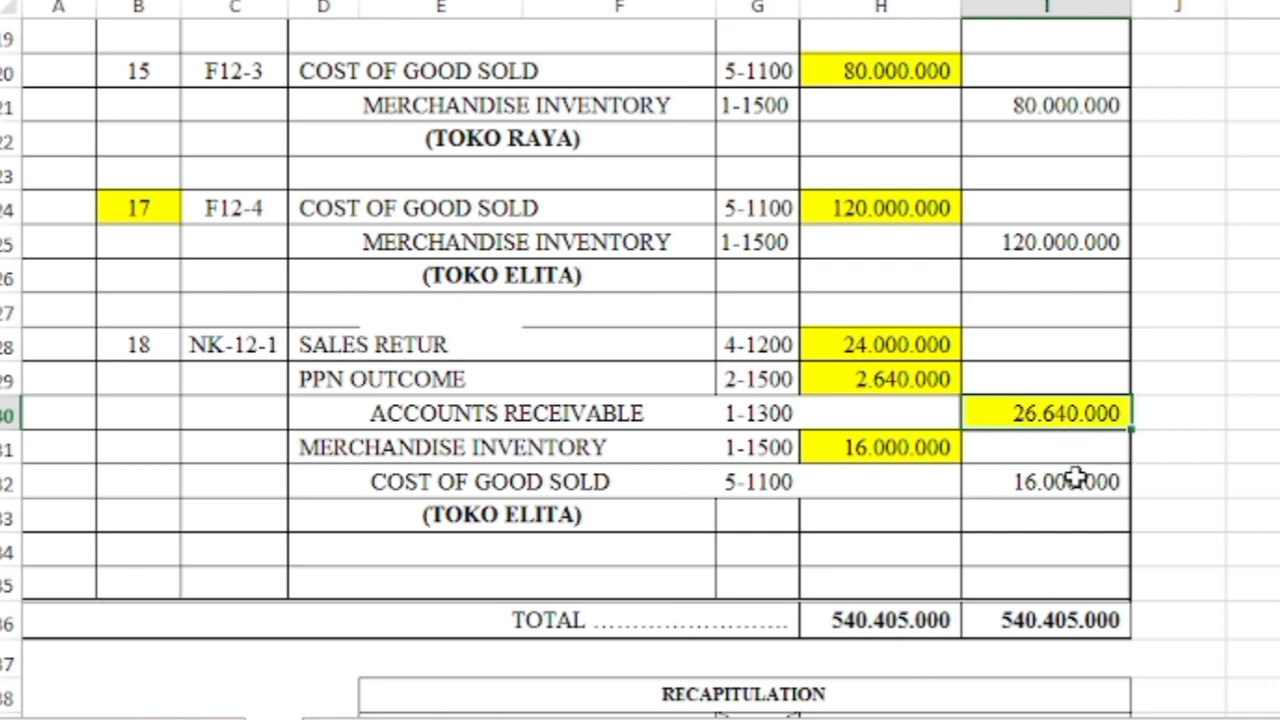
Enter 26.640.000 as the credit total of account 1-1300 in the recapitulation.
{"action": "scroll", "coordinate": [1074, 480], "scroll_direction": "down", "scroll_amount": 3}
{"action": "left_click", "coordinate": [990, 490]}
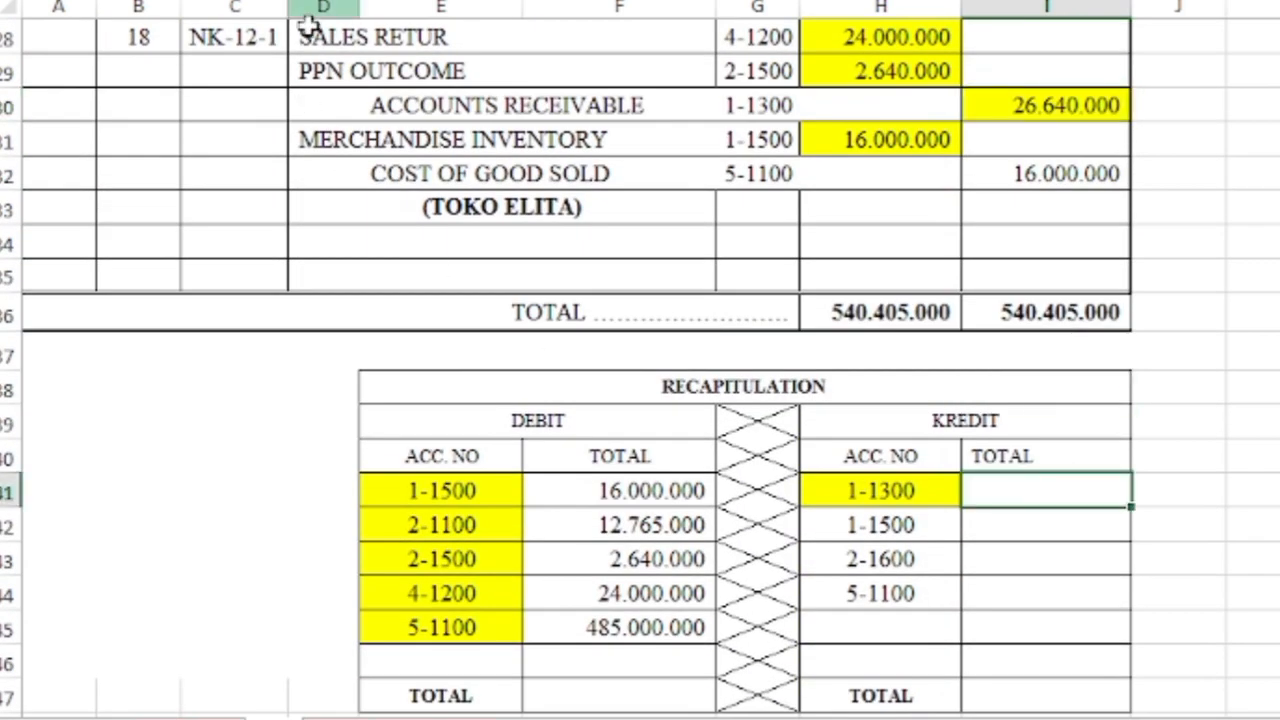
{"action": "type", "text": "26.640.000"}
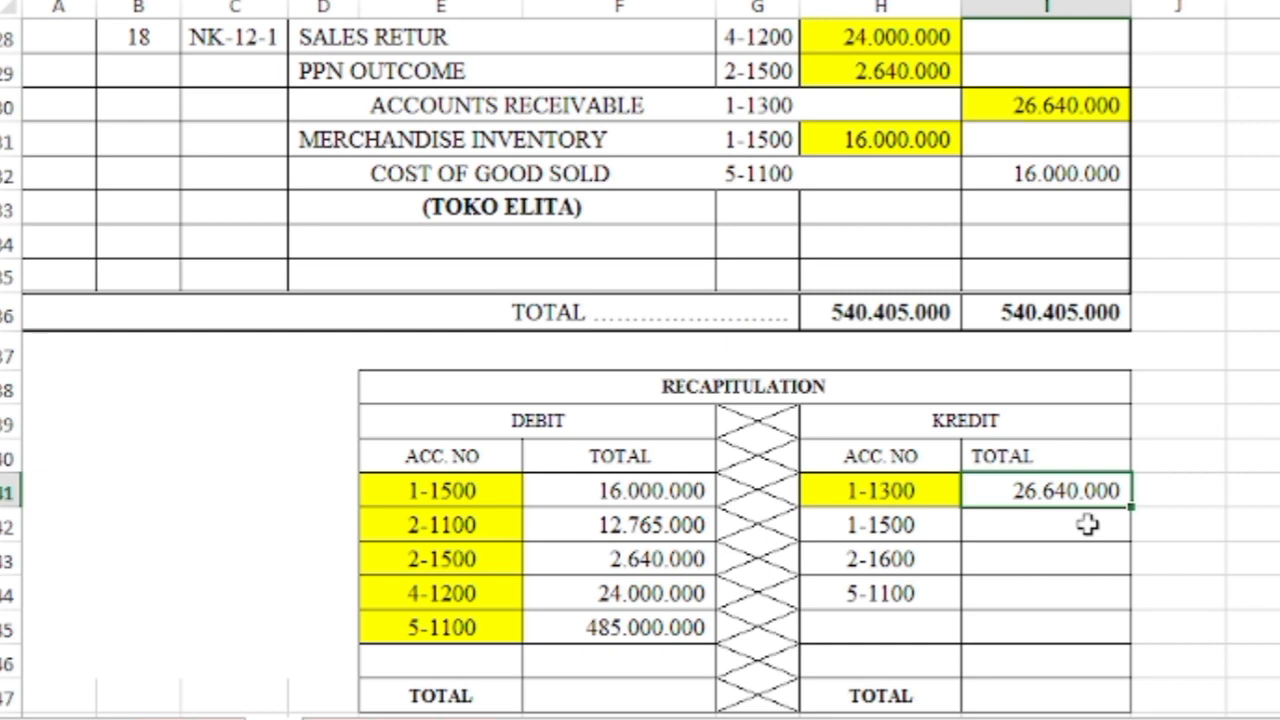
Highlight credit account number 1-1500 in the recapitulation and the NK12-1 and F12-1 Merchandise Inventory credit amounts in the journal in yellow.
{"action": "left_click", "coordinate": [903, 534]}
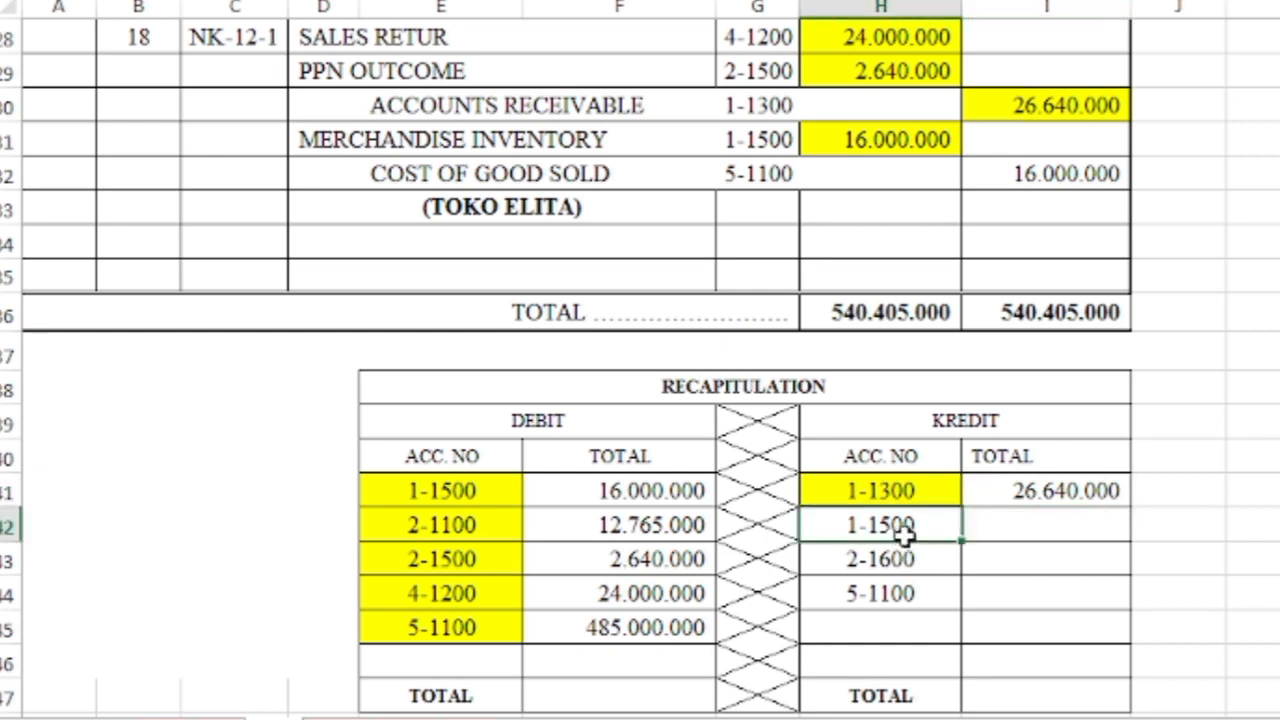
{"action": "left_click", "coordinate": [466, 1]}
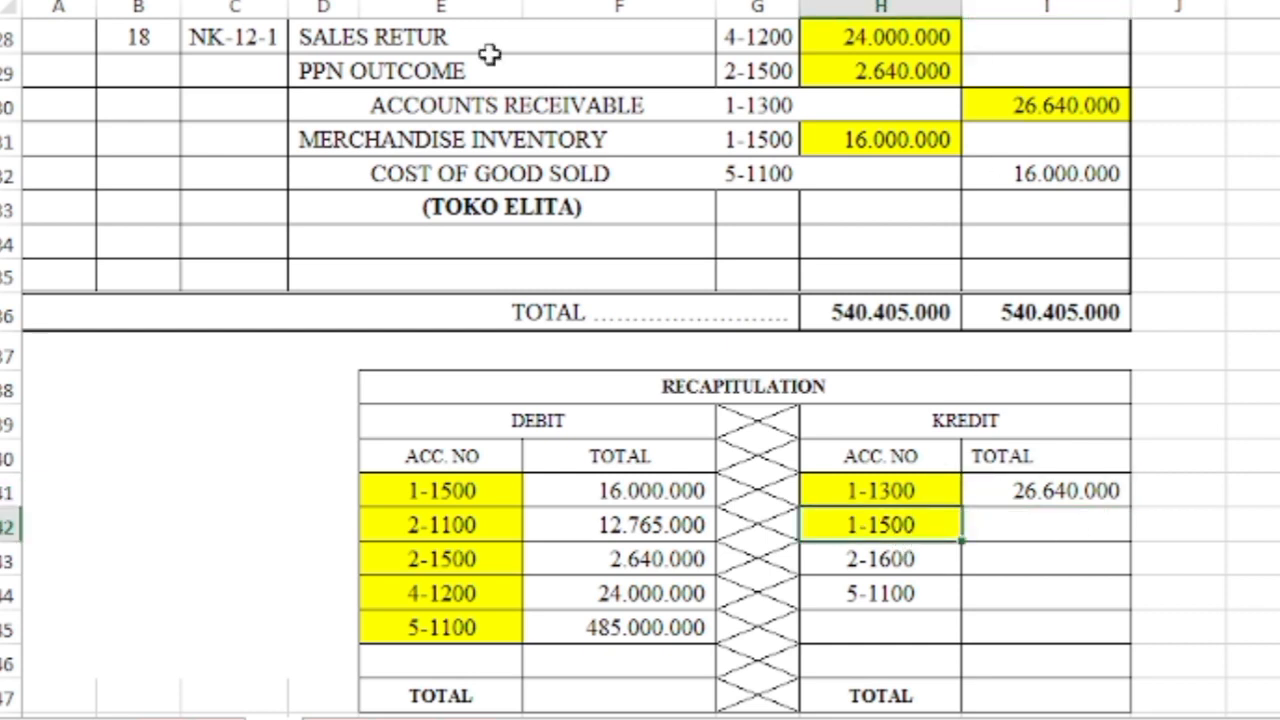
{"action": "scroll", "coordinate": [1096, 436], "scroll_direction": "up", "scroll_amount": 7}
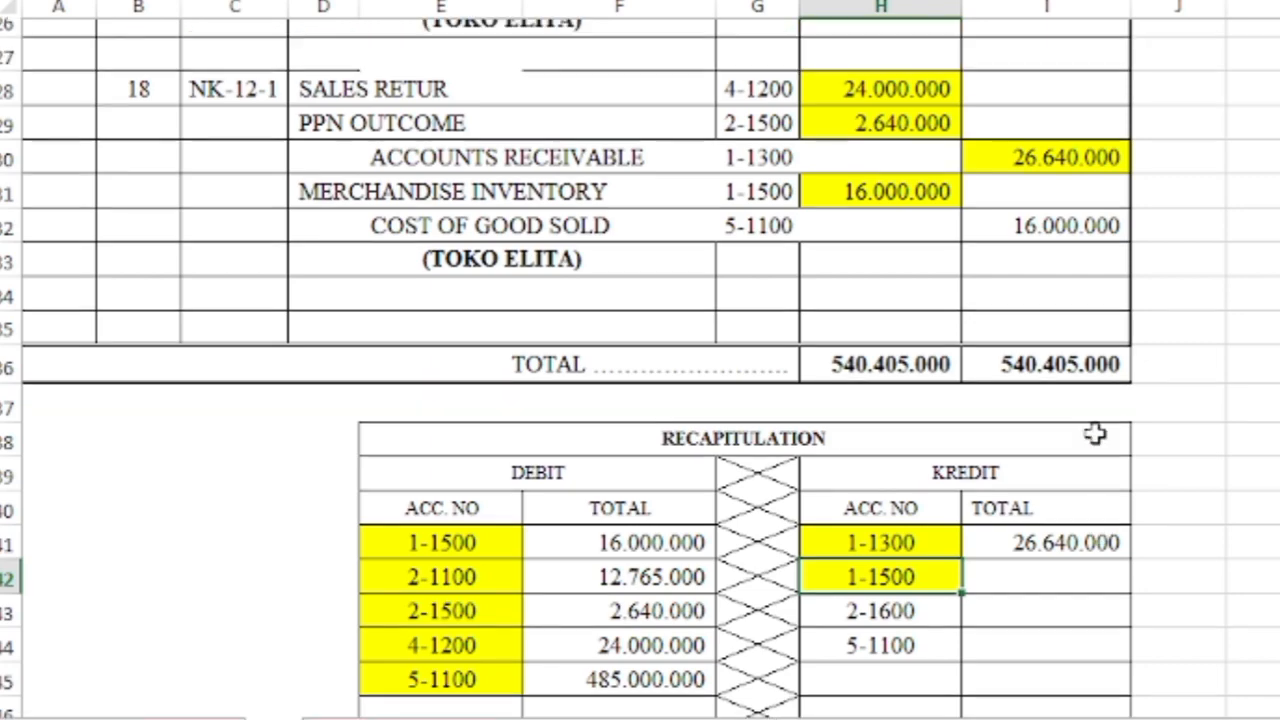
{"action": "scroll", "coordinate": [1100, 428], "scroll_direction": "up", "scroll_amount": 1}
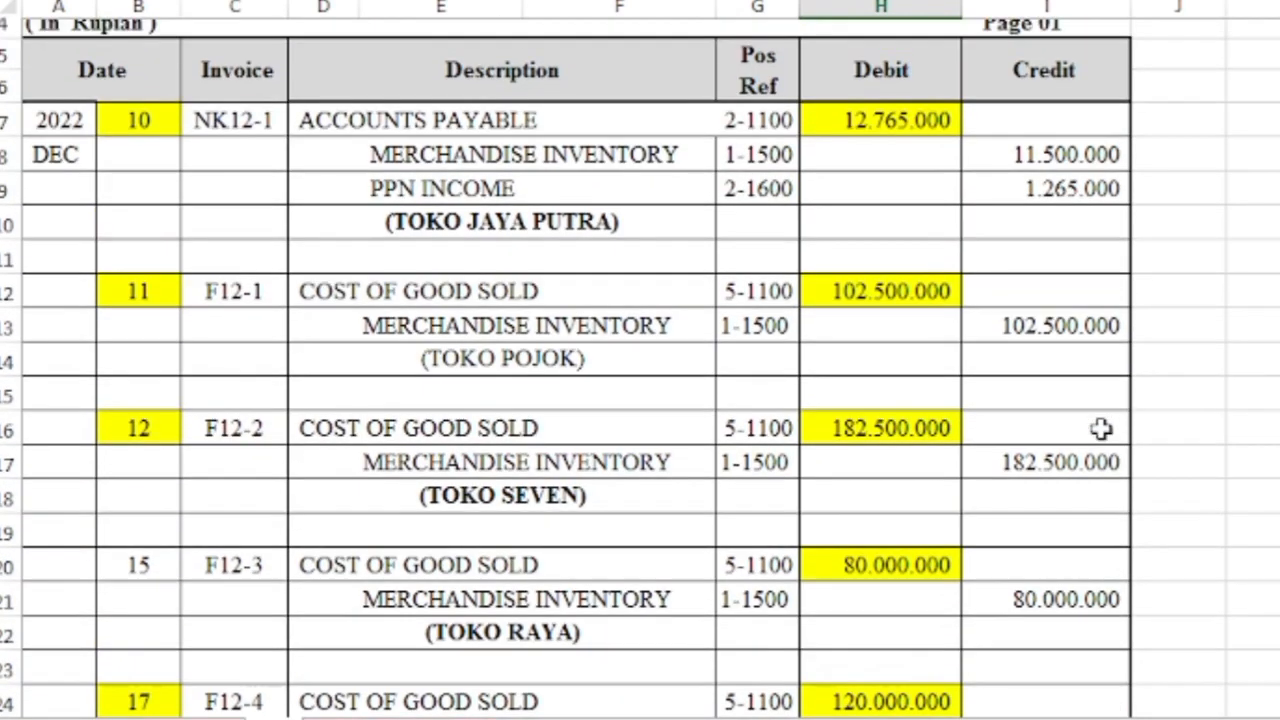
{"action": "left_click", "coordinate": [1070, 167]}
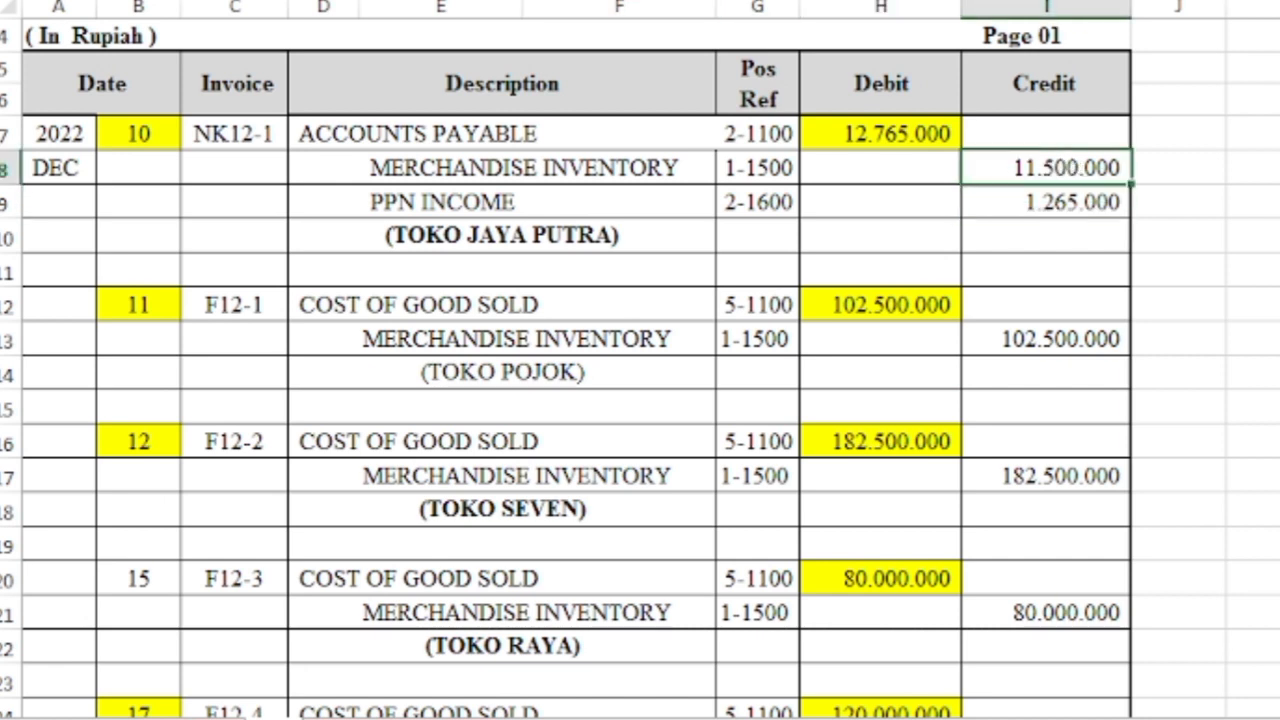
{"action": "key", "text": "F4"}
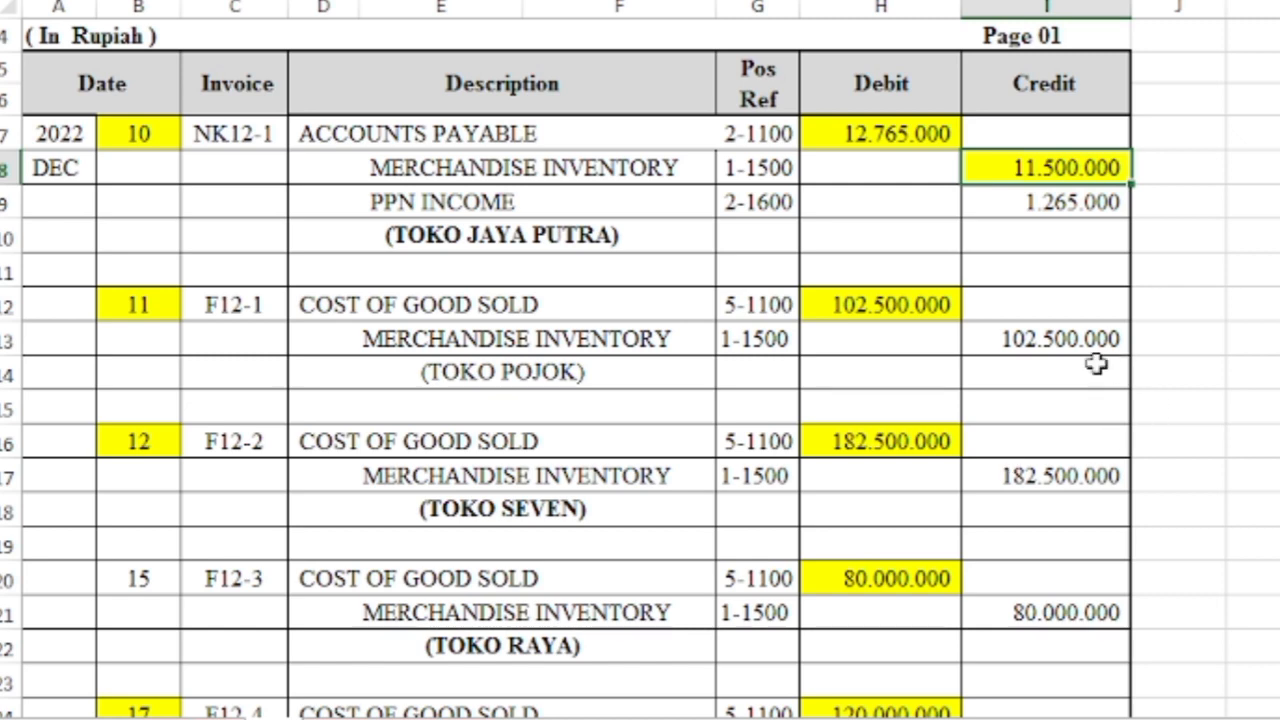
{"action": "left_click", "coordinate": [1053, 345]}
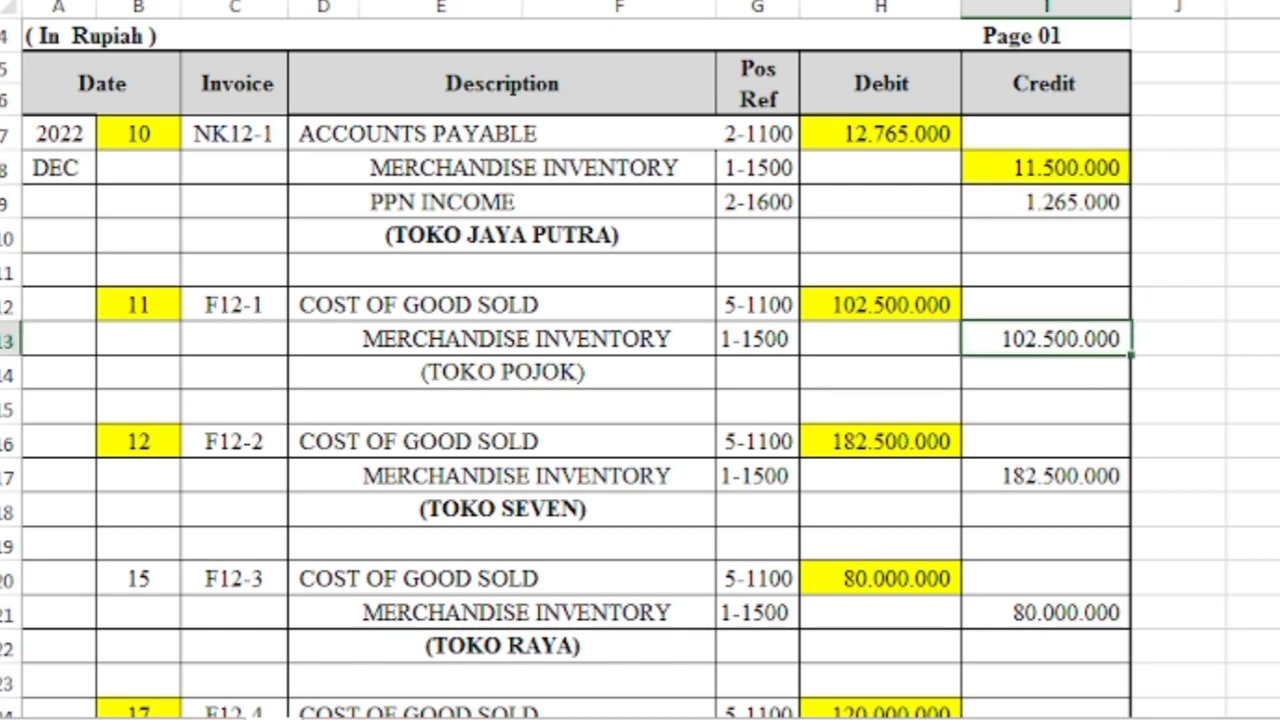
{"action": "key", "text": "F4"}
Highlight the Merchandise Inventory credit amounts of invoices F12-2 and F12-3 in yellow in the journal.
{"action": "scroll", "coordinate": [855, 538], "scroll_direction": "down", "scroll_amount": 1}
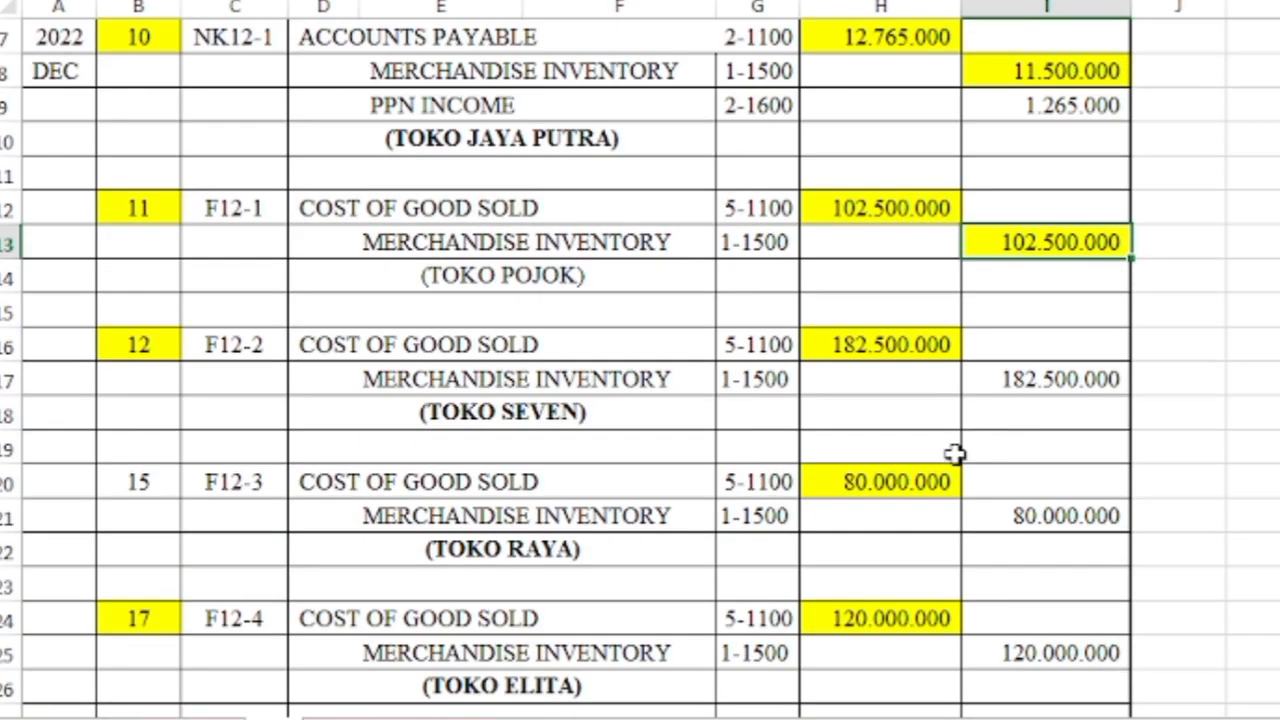
{"action": "left_click", "coordinate": [1030, 385]}
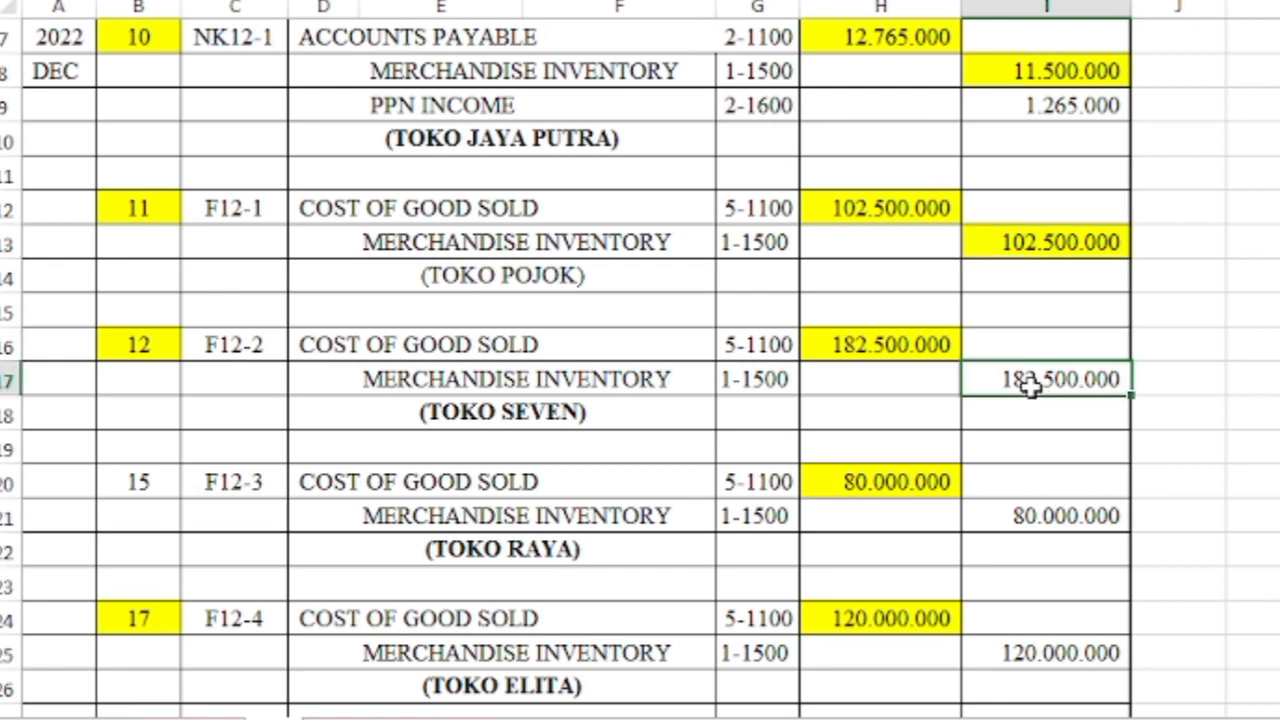
{"action": "key", "text": "F4"}
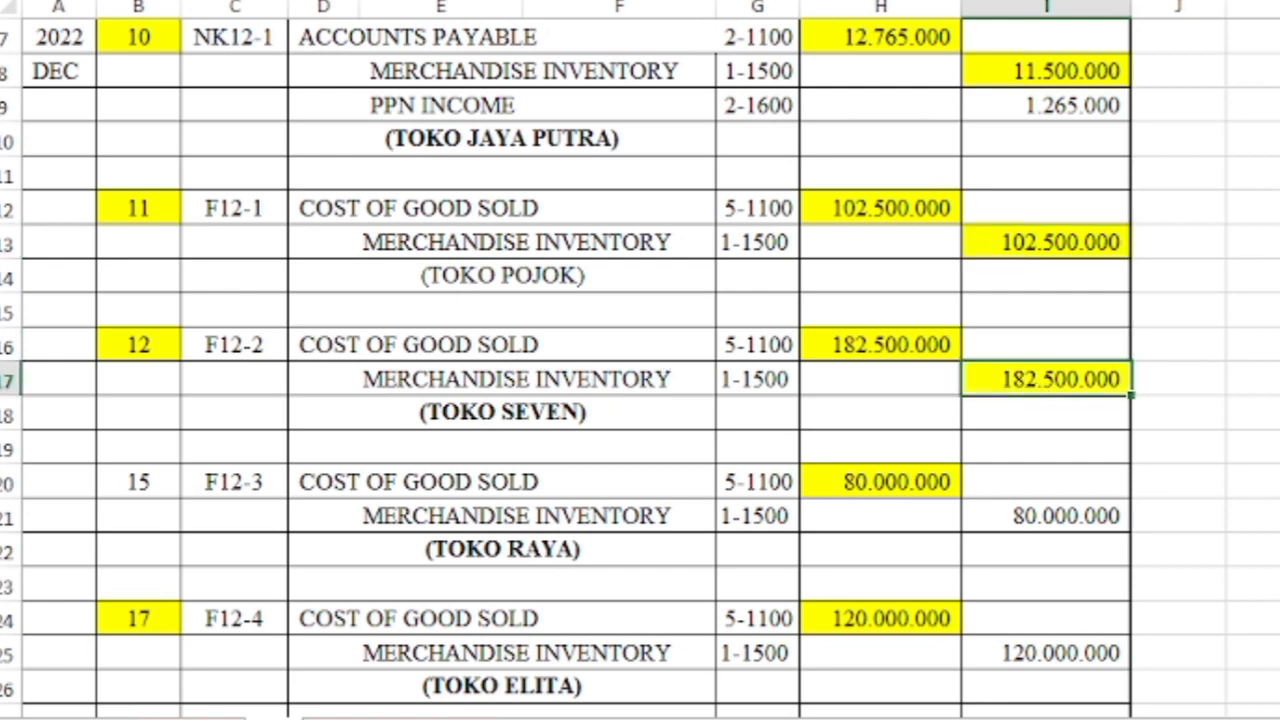
{"action": "left_click", "coordinate": [1047, 512]}
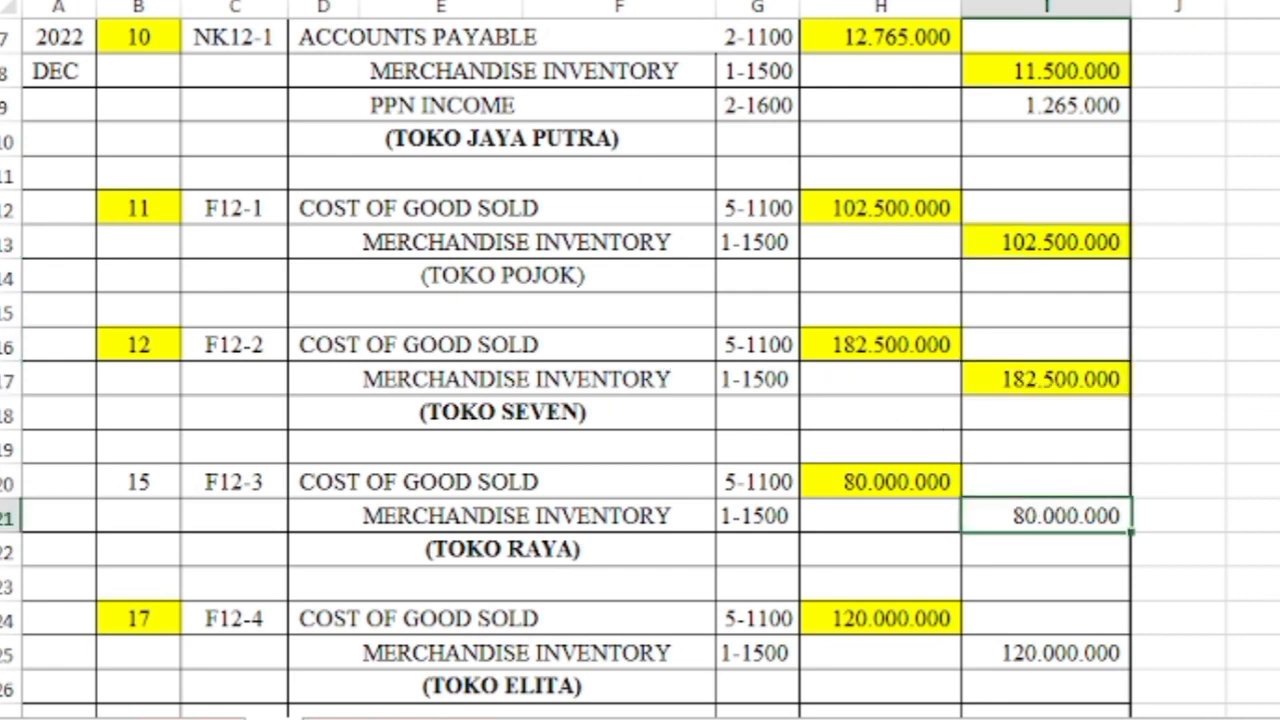
{"action": "key", "text": "F4"}
{"action": "scroll", "coordinate": [863, 289], "scroll_direction": "down", "scroll_amount": 3}
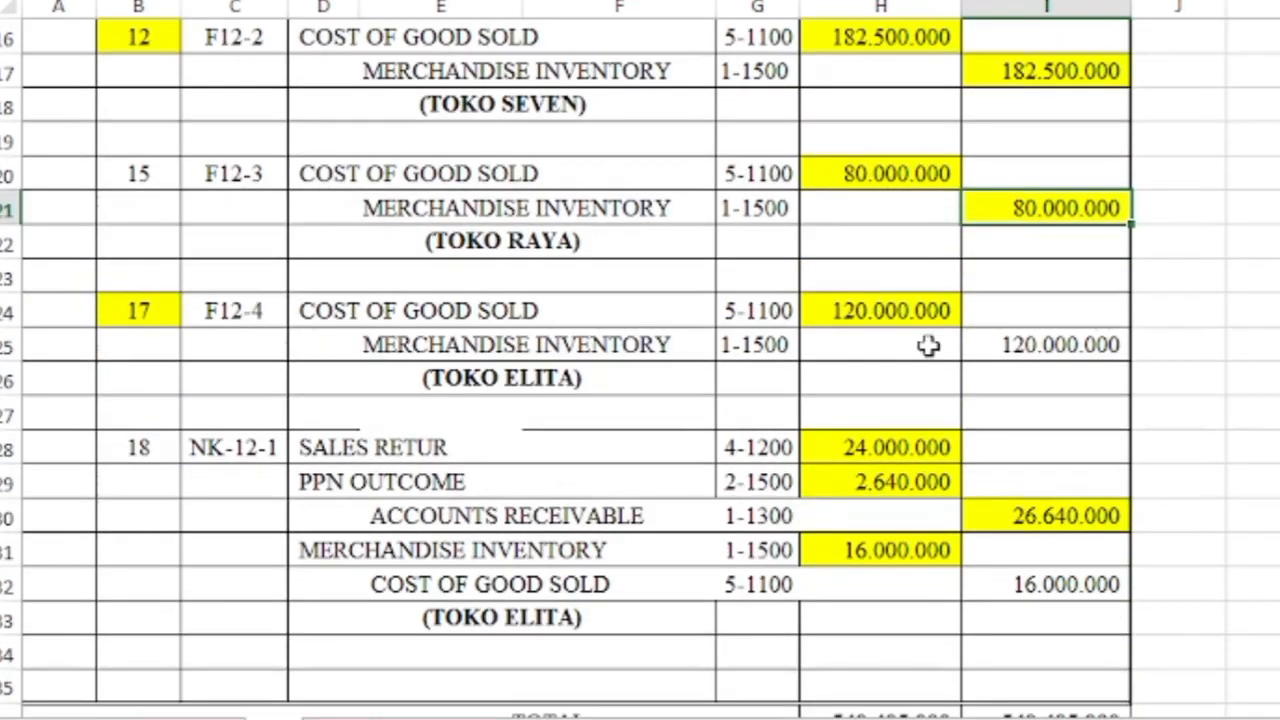
Highlight invoice F12-4's Merchandise Inventory credit amount in yellow and enter 496.500.000 as the credit total of account 1-1500 in the recapitulation.
{"action": "left_click", "coordinate": [985, 352]}
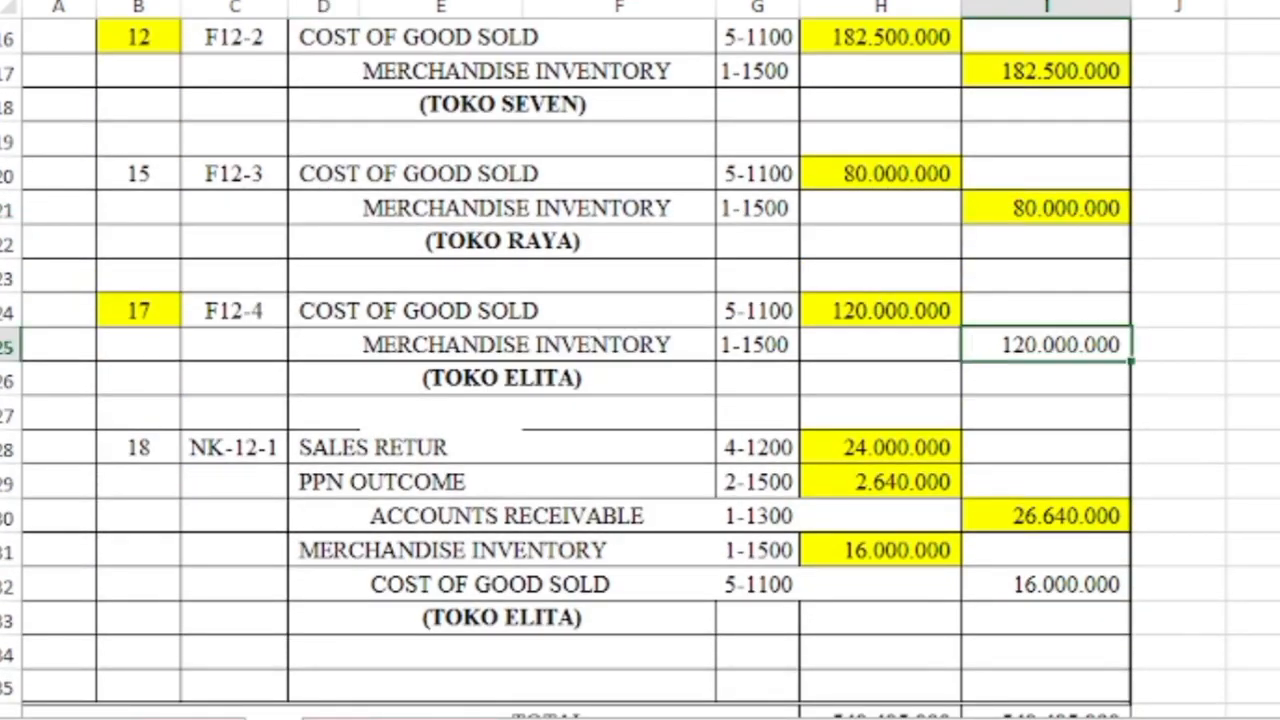
{"action": "key", "text": "F4"}
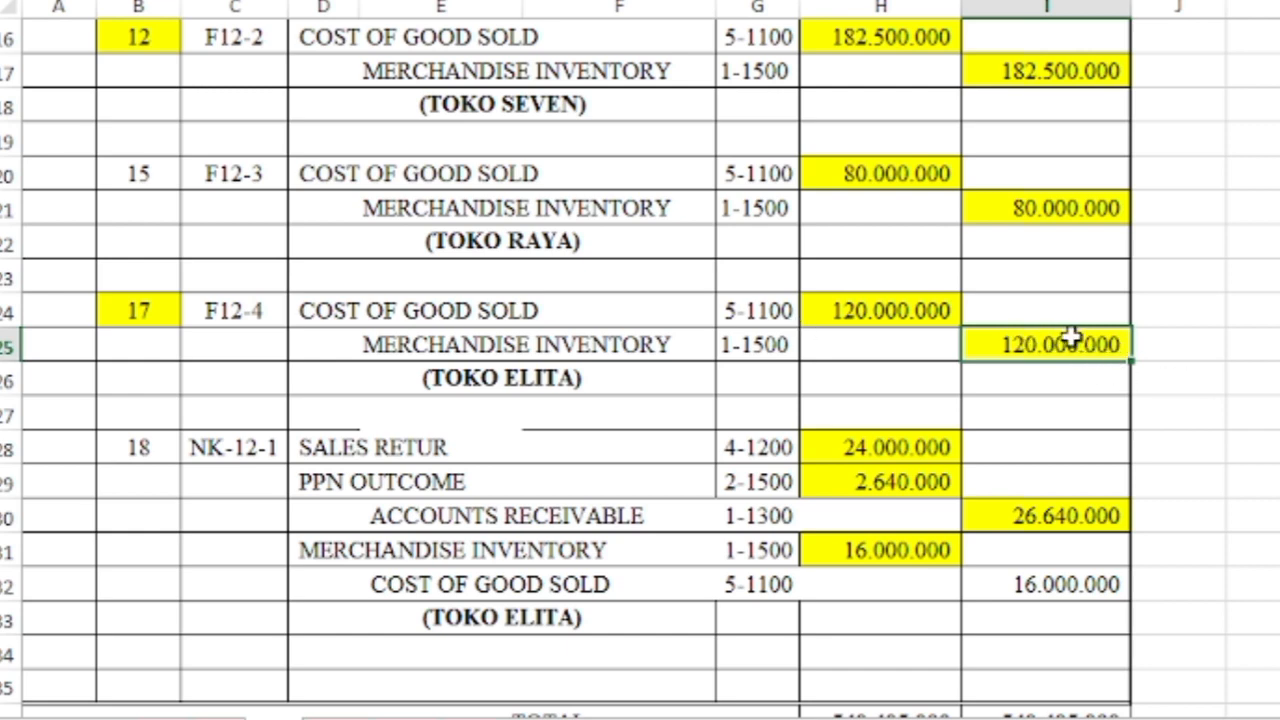
{"action": "scroll", "coordinate": [1070, 338], "scroll_direction": "down", "scroll_amount": 4}
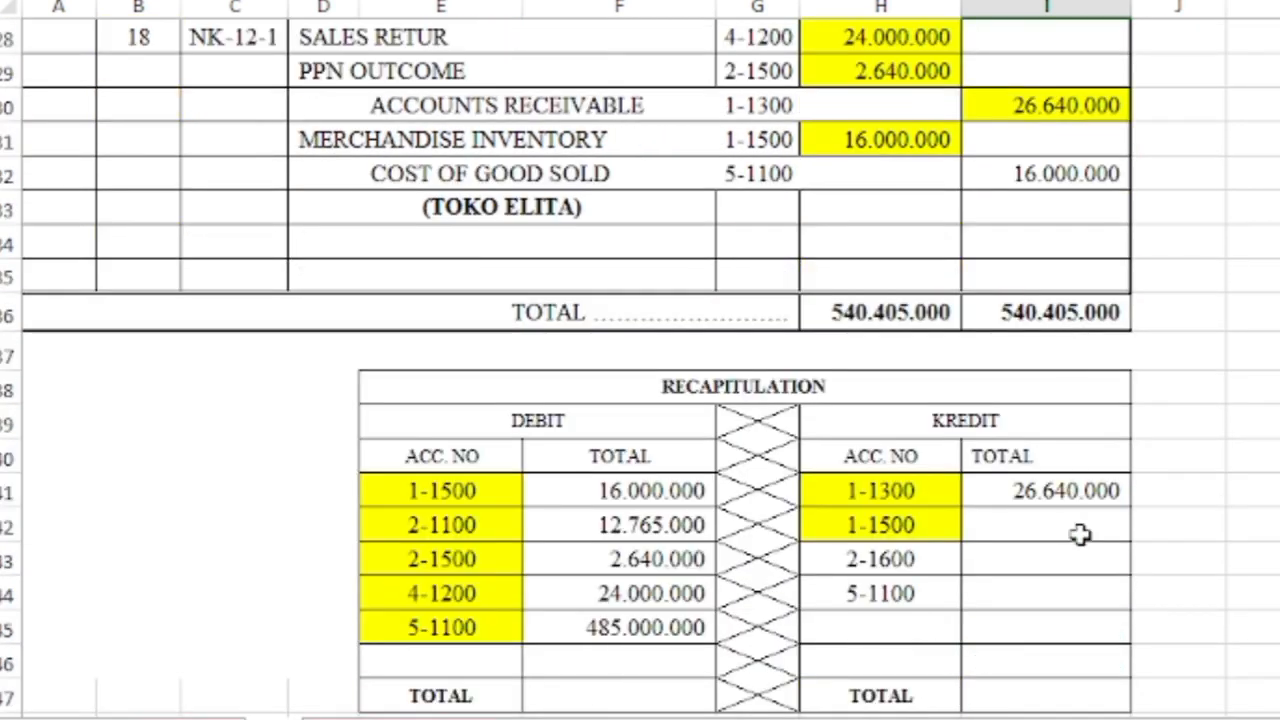
{"action": "left_click", "coordinate": [1080, 535]}
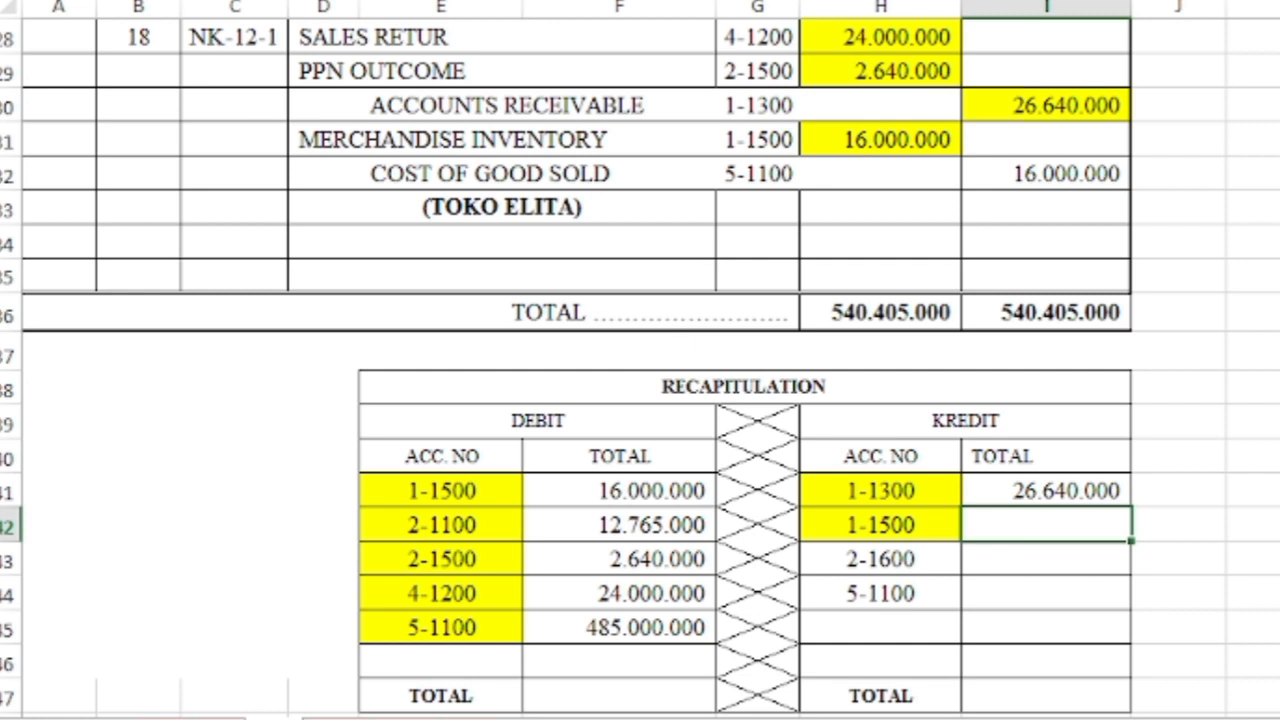
{"action": "type", "text": "496.500.000"}
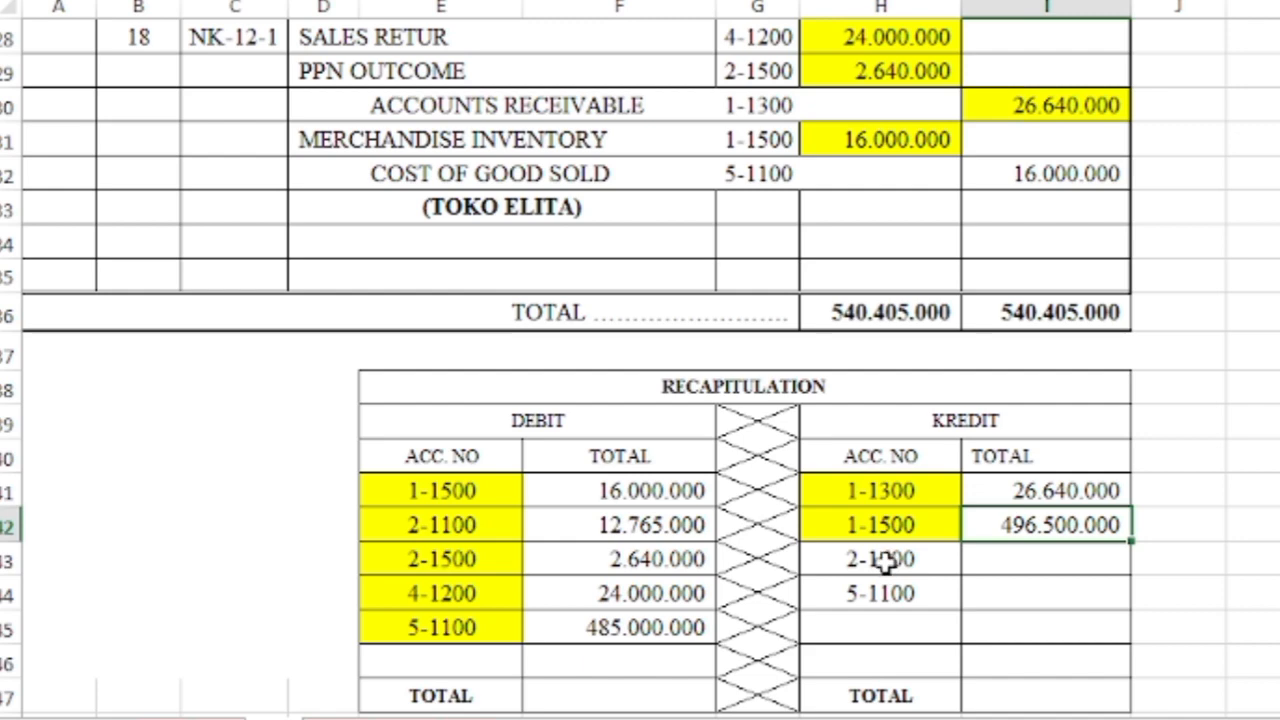
Highlight credit account number 2-1600 in the recapitulation and the PPN Income credit amount in the journal in yellow.
{"action": "left_click", "coordinate": [887, 561]}
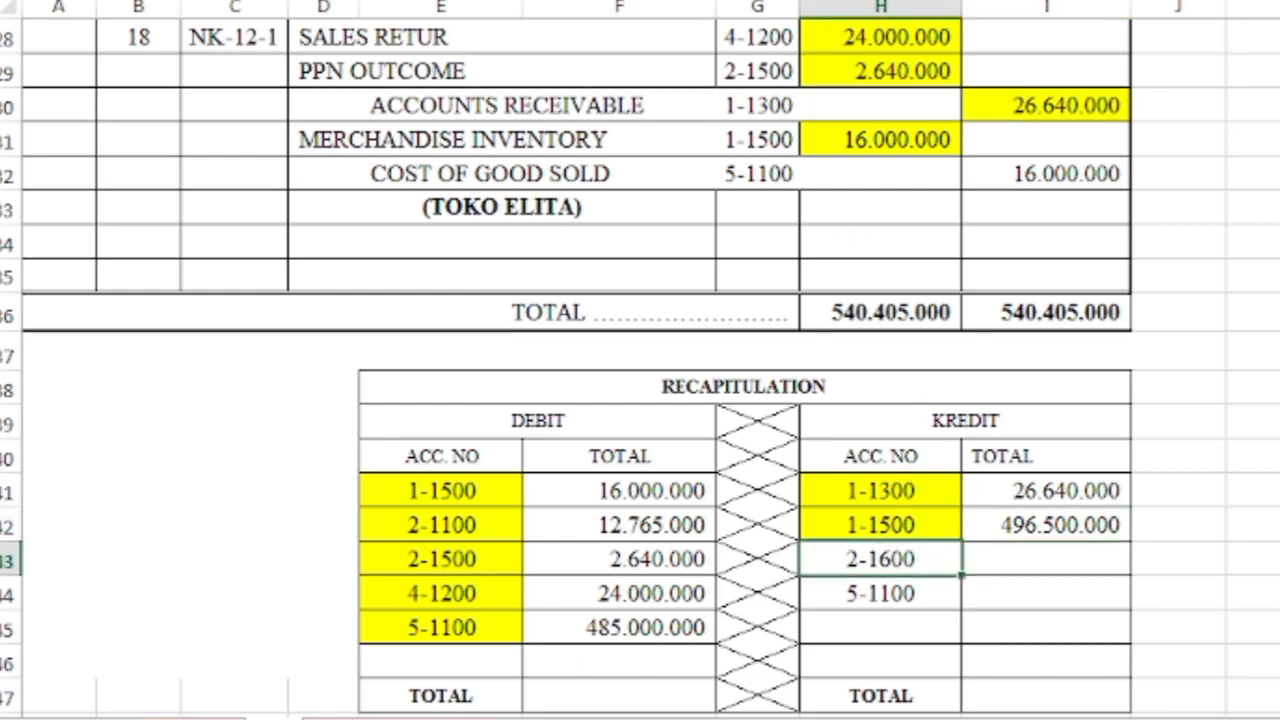
{"action": "left_click", "coordinate": [428, 1]}
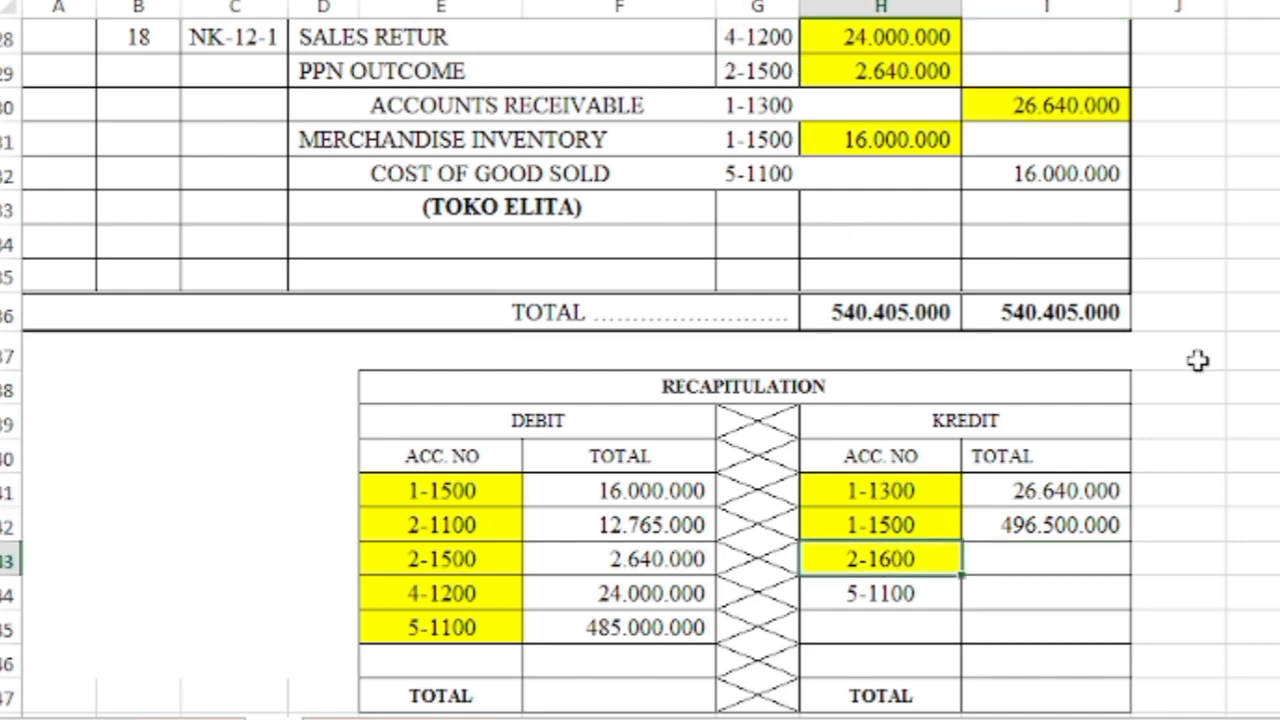
{"action": "scroll", "coordinate": [1198, 360], "scroll_direction": "up", "scroll_amount": 9}
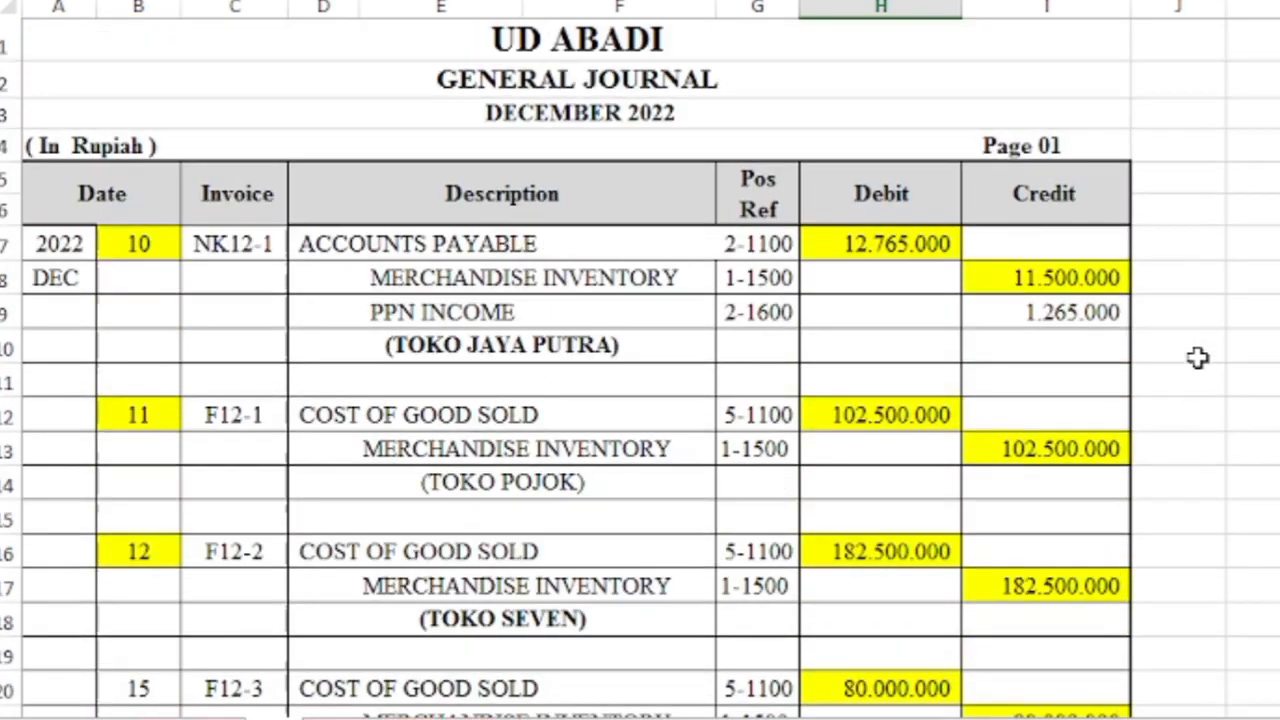
{"action": "left_click", "coordinate": [1041, 316]}
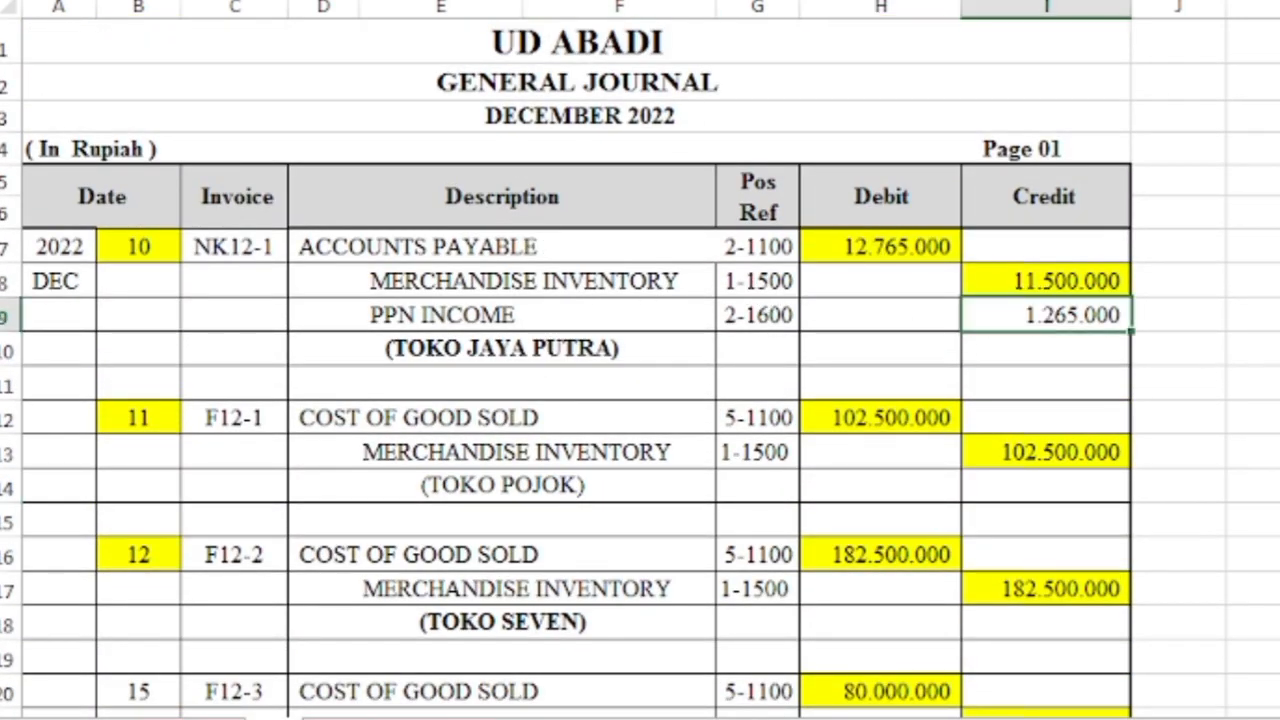
{"action": "key", "text": "F4"}
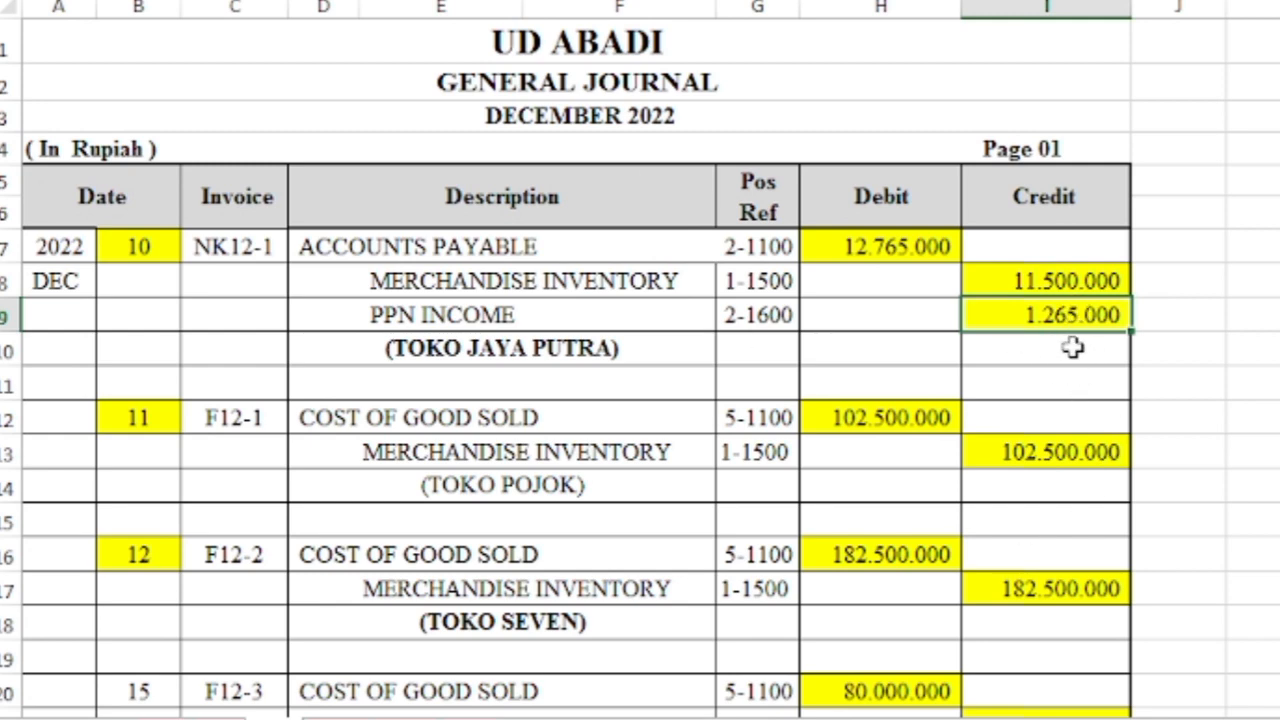
Enter 1.265.000 as the credit total of account 2-1600 in the recapitulation.
{"action": "scroll", "coordinate": [1072, 347], "scroll_direction": "down", "scroll_amount": 10}
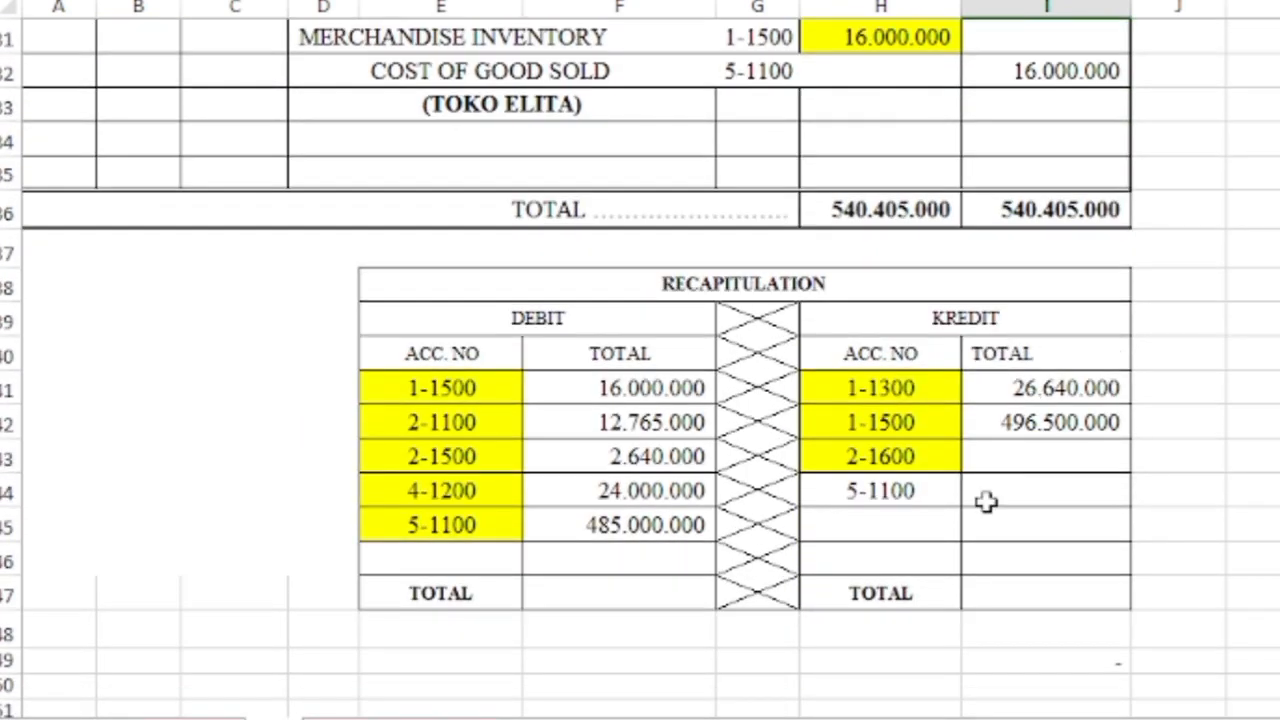
{"action": "left_click", "coordinate": [997, 460]}
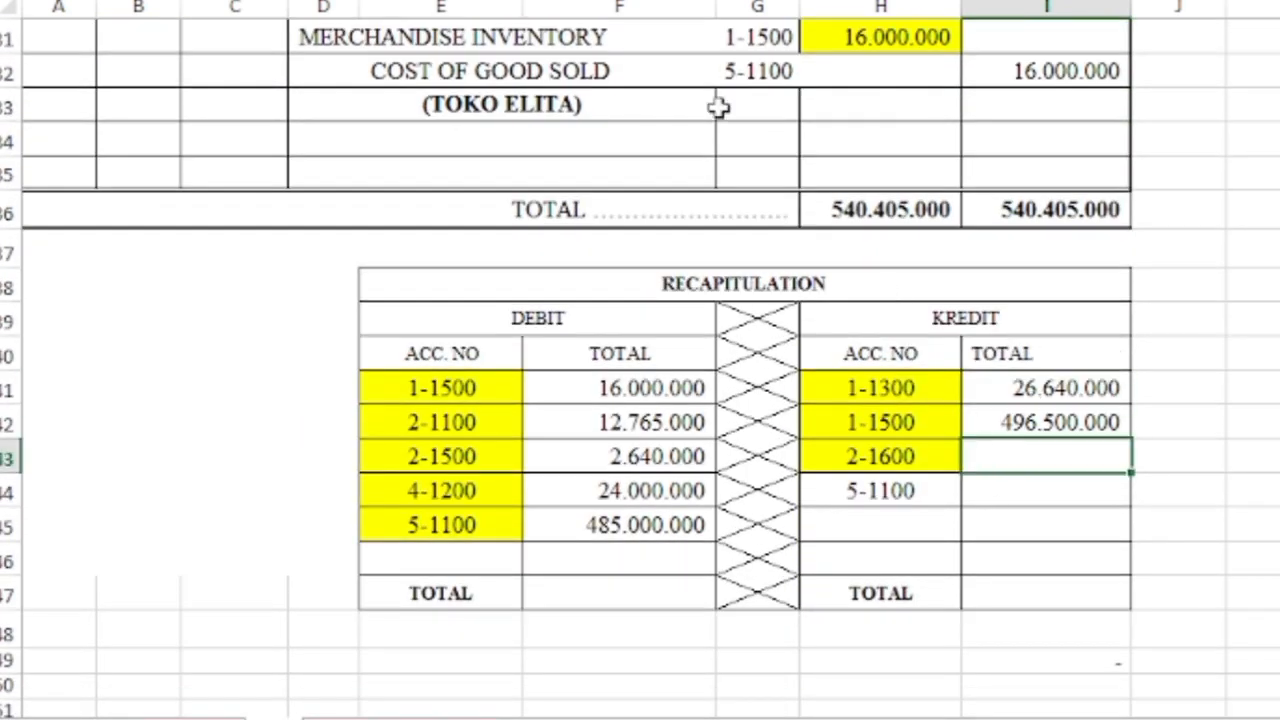
{"action": "type", "text": "1.265.000"}
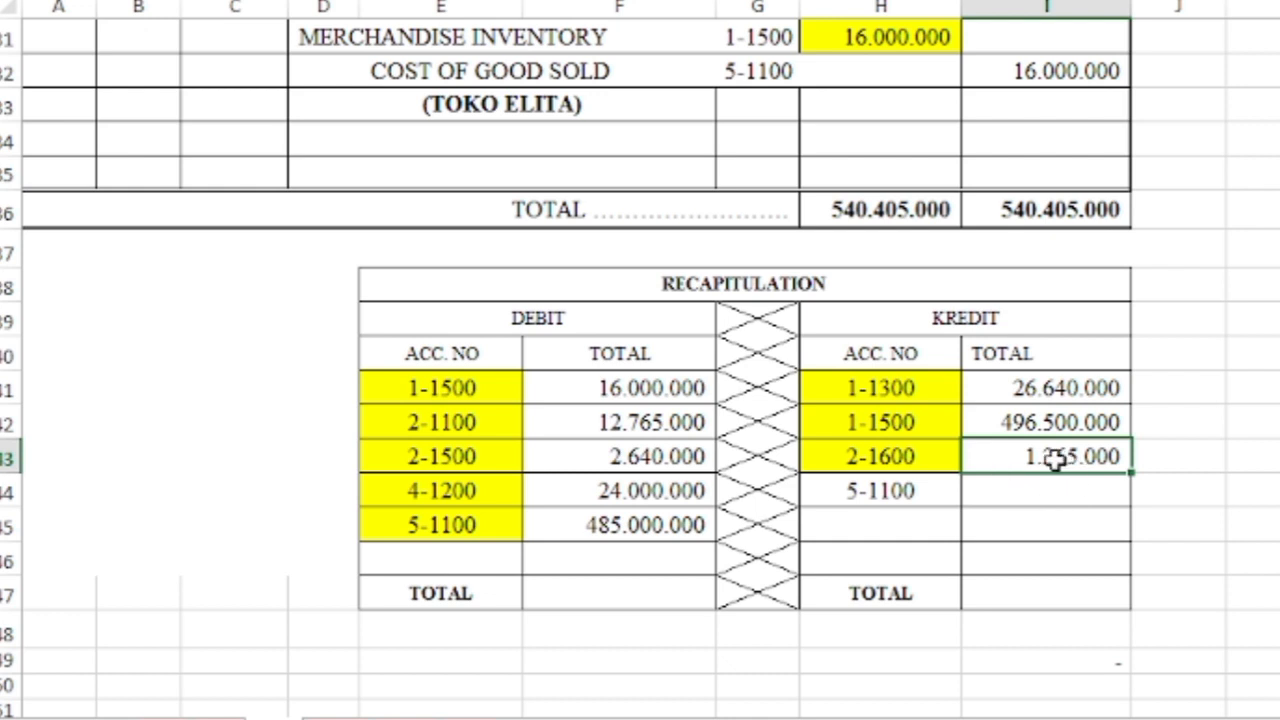
Highlight credit account number 5-1100 in the recapitulation and the NK-12-1 Cost of Good Sold credit amount in the journal in yellow.
{"action": "left_click", "coordinate": [900, 489]}
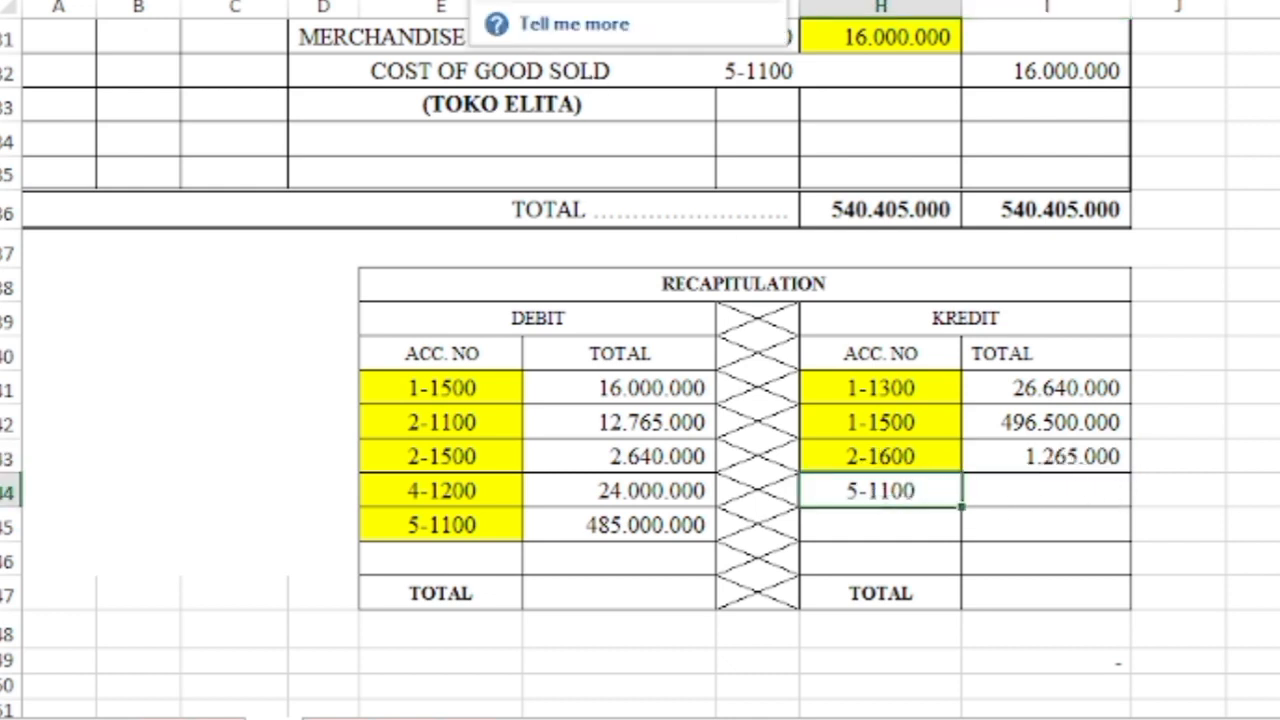
{"action": "left_click", "coordinate": [488, 1]}
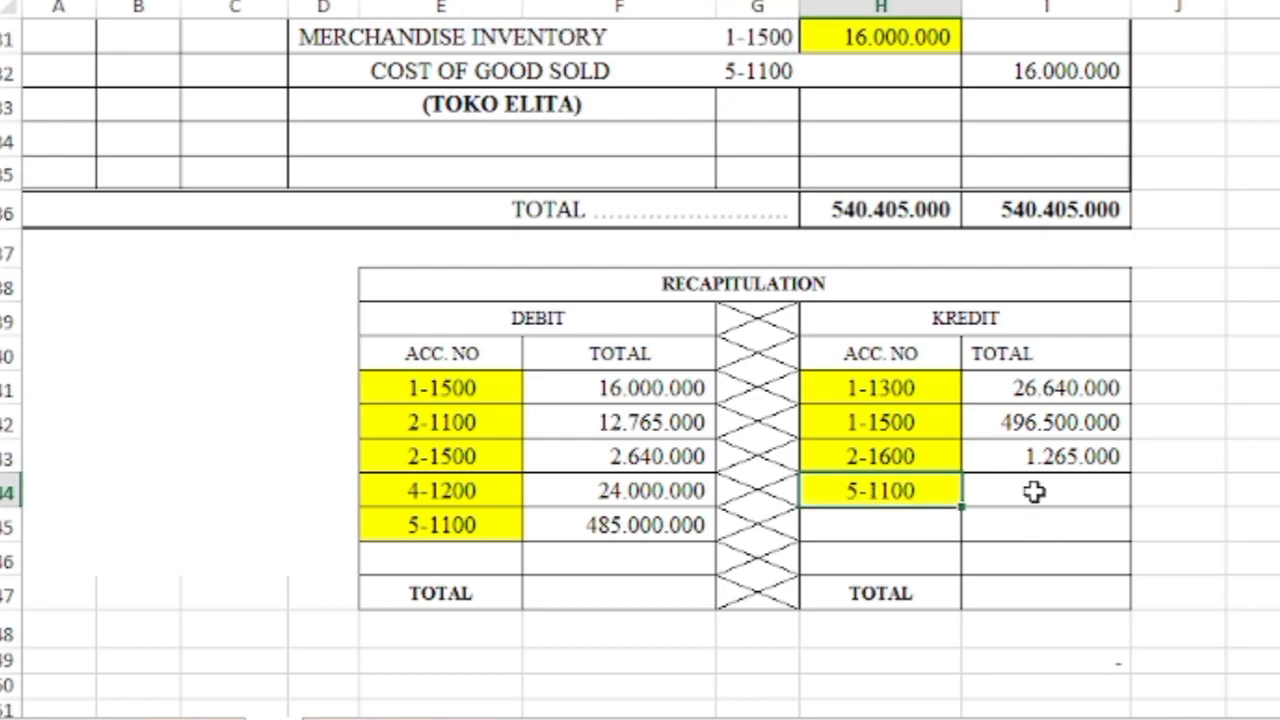
{"action": "scroll", "coordinate": [1080, 424], "scroll_direction": "up", "scroll_amount": 2}
{"action": "scroll", "coordinate": [1080, 420], "scroll_direction": "up", "scroll_amount": 8}
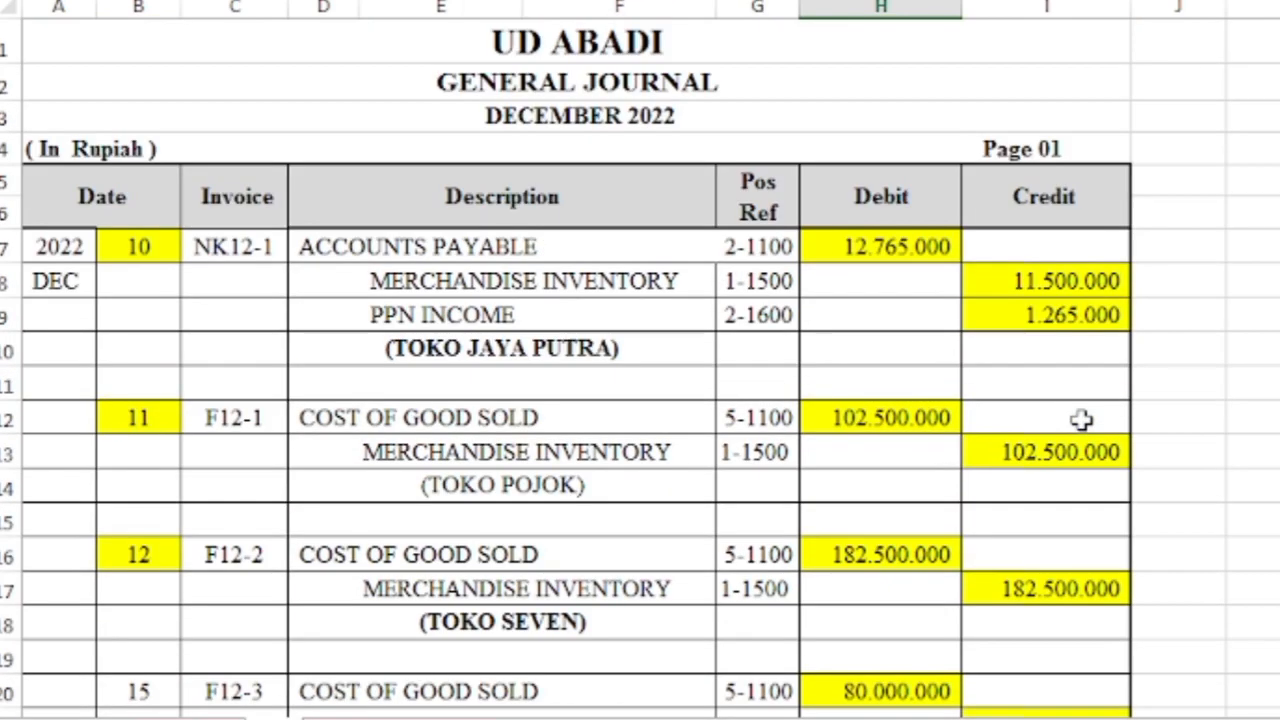
{"action": "scroll", "coordinate": [1050, 399], "scroll_direction": "down", "scroll_amount": 7}
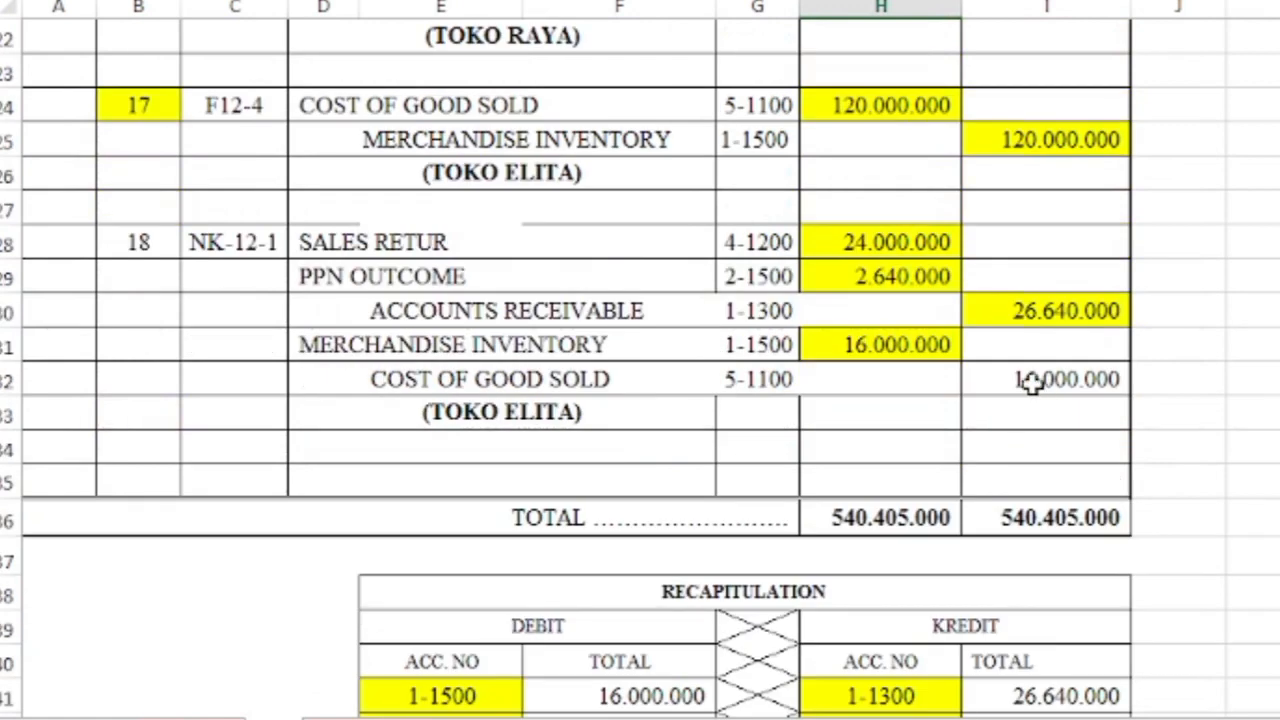
{"action": "left_click", "coordinate": [1032, 382]}
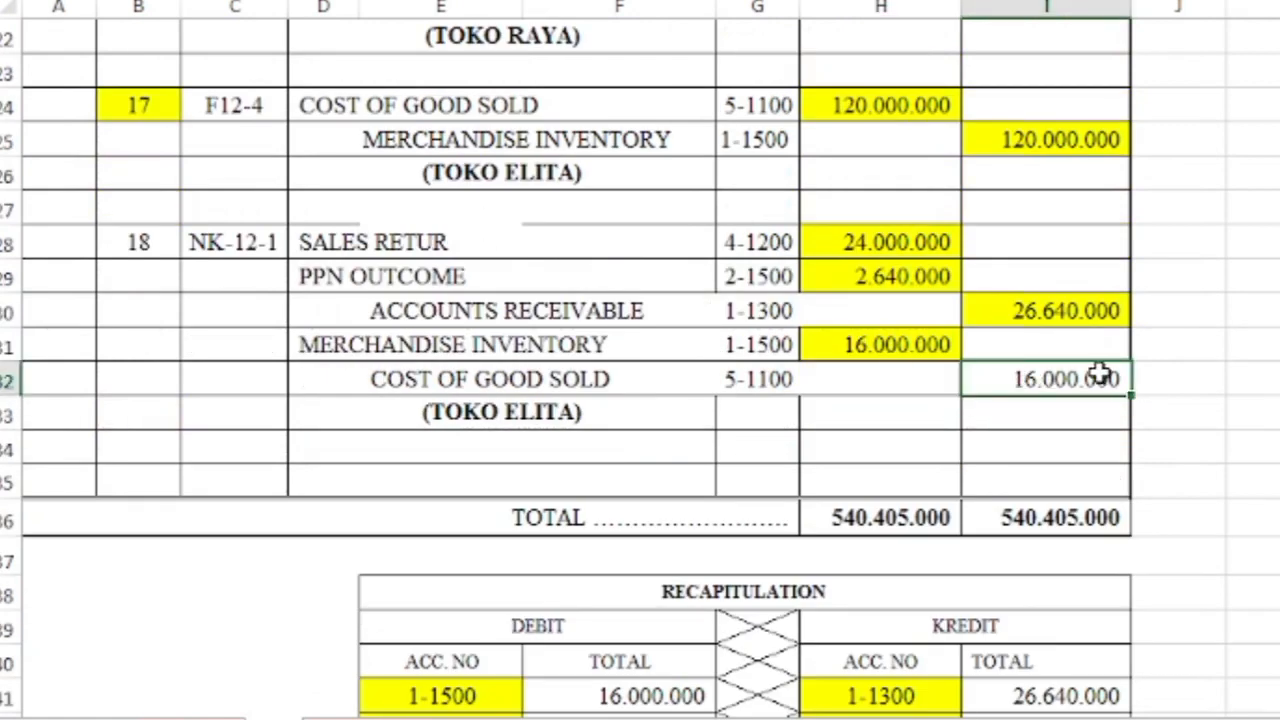
{"action": "key", "text": "F4"}
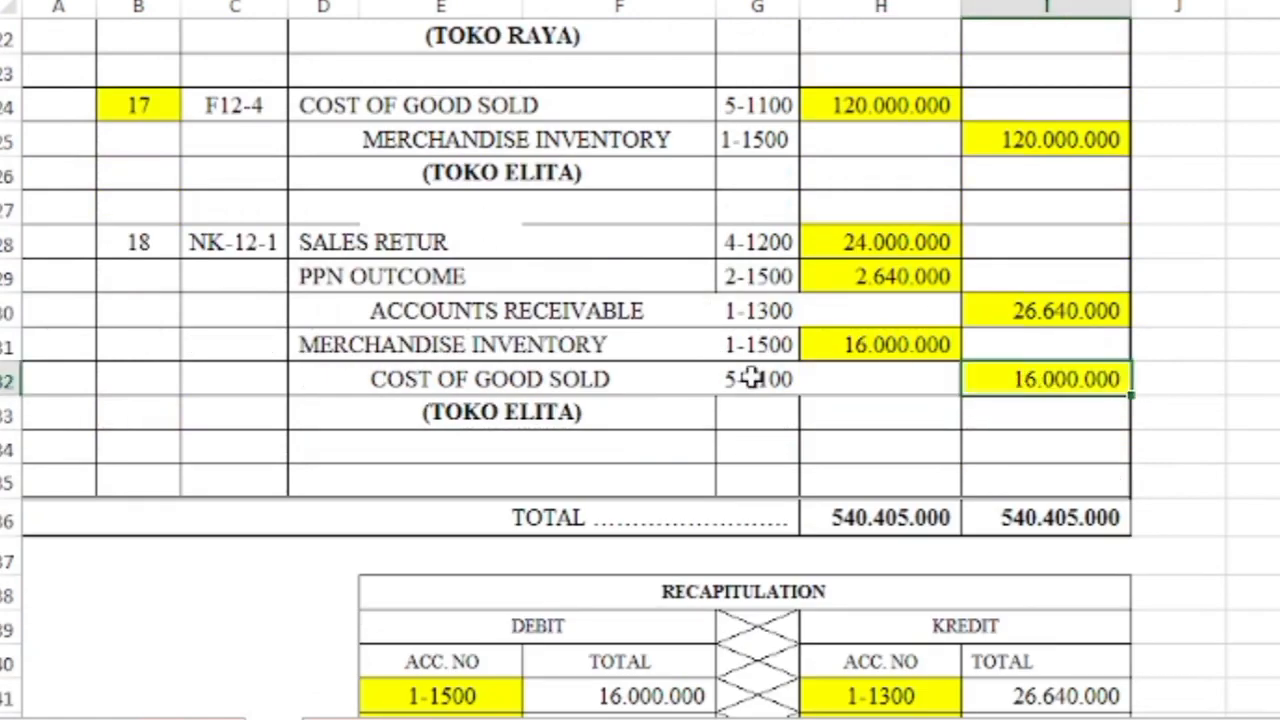
Enter 16.000.000 as the credit total of account 5-1100 in the recapitulation.
{"action": "scroll", "coordinate": [752, 377], "scroll_direction": "down", "scroll_amount": 3}
{"action": "left_click", "coordinate": [1057, 500]}
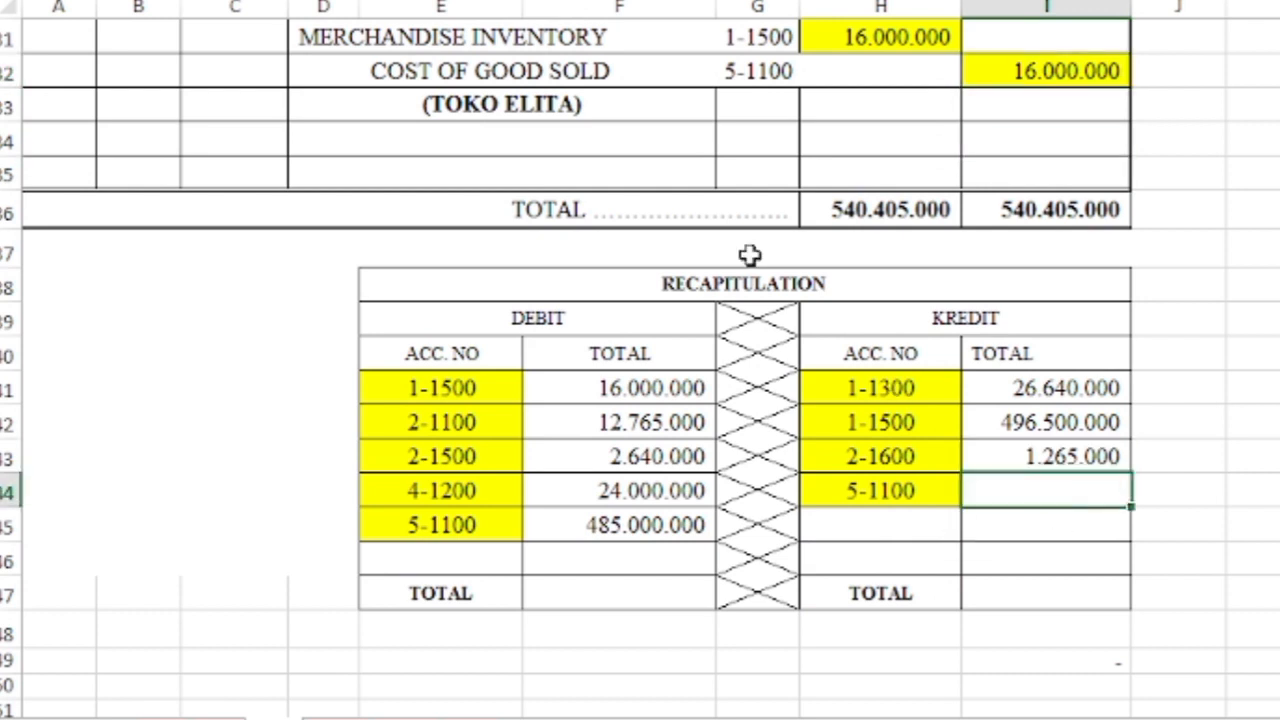
{"action": "type", "text": "16.000.000"}
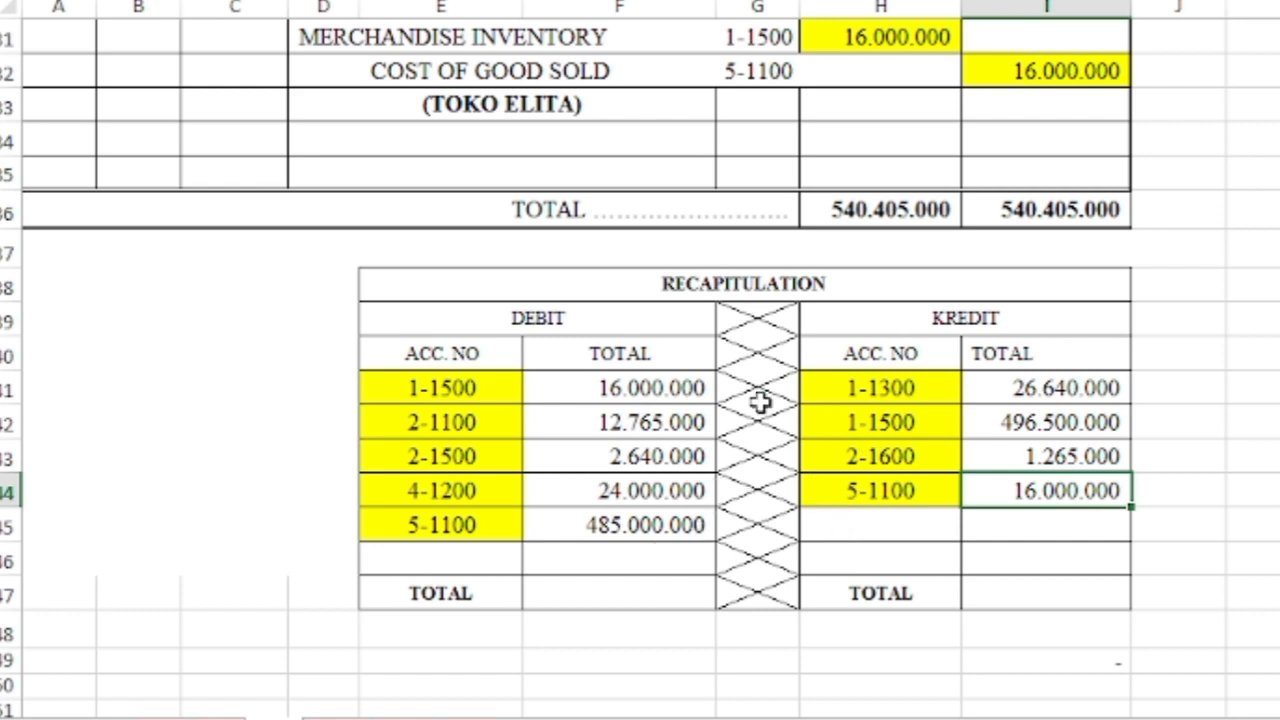
Sum the debit and credit amounts in the TOTAL row of the general journal's recapitulation.
{"action": "left_click", "coordinate": [600, 595]}
{"action": "key", "text": "alt+equal"}
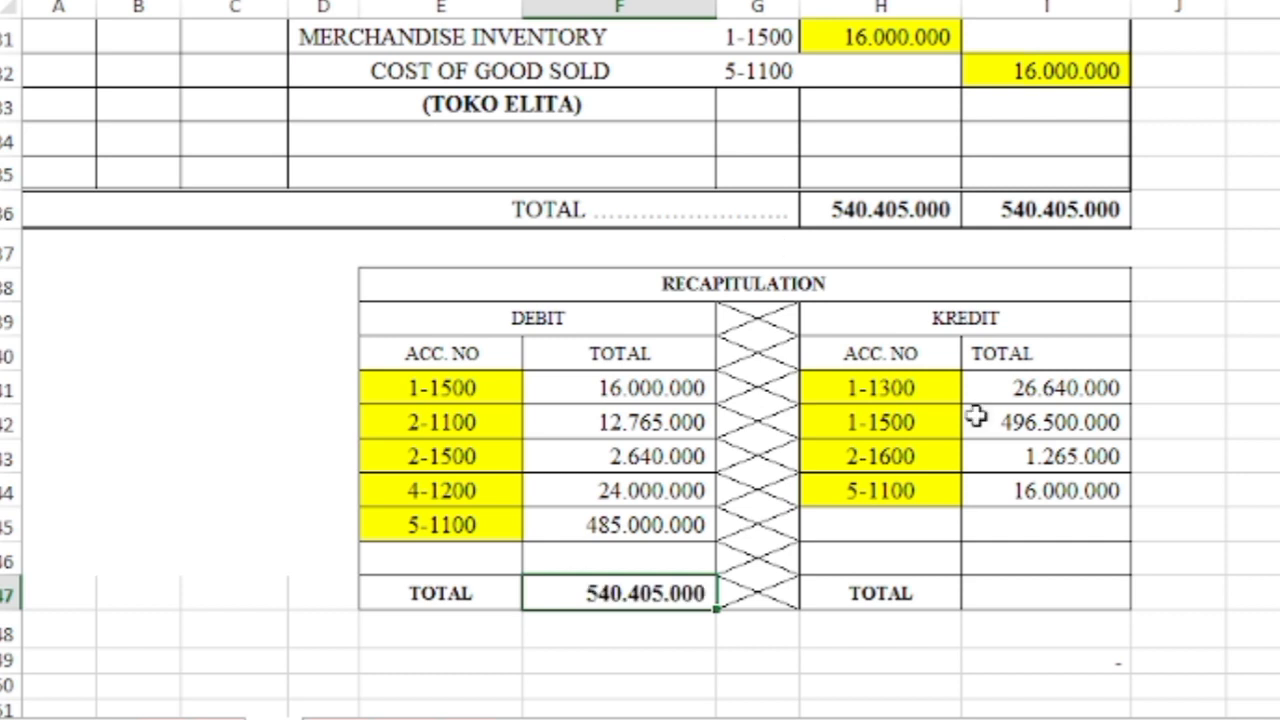
{"action": "left_click", "coordinate": [1037, 600]}
{"action": "key", "text": "alt+equal"}
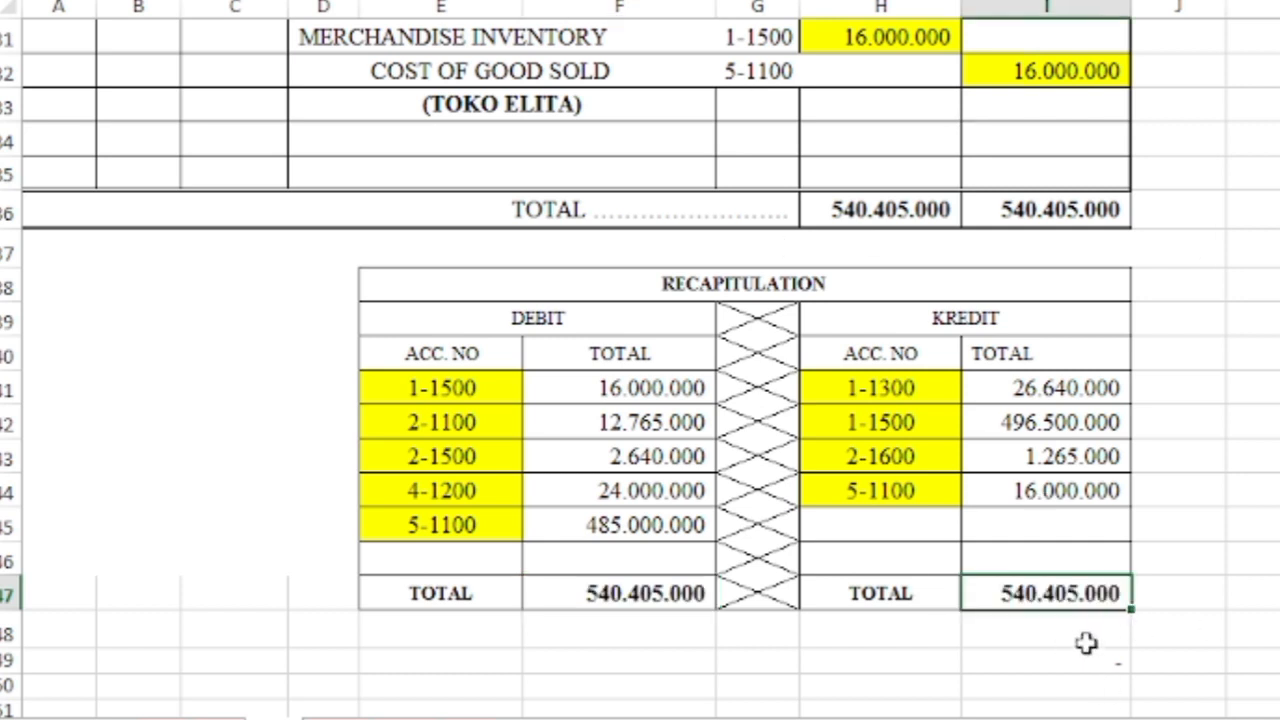
Switch to the CRJ sheet and zoom out so the cash receipt journal's full width fits the view.
{"action": "scroll", "coordinate": [1088, 640], "scroll_direction": "up", "scroll_amount": 10}
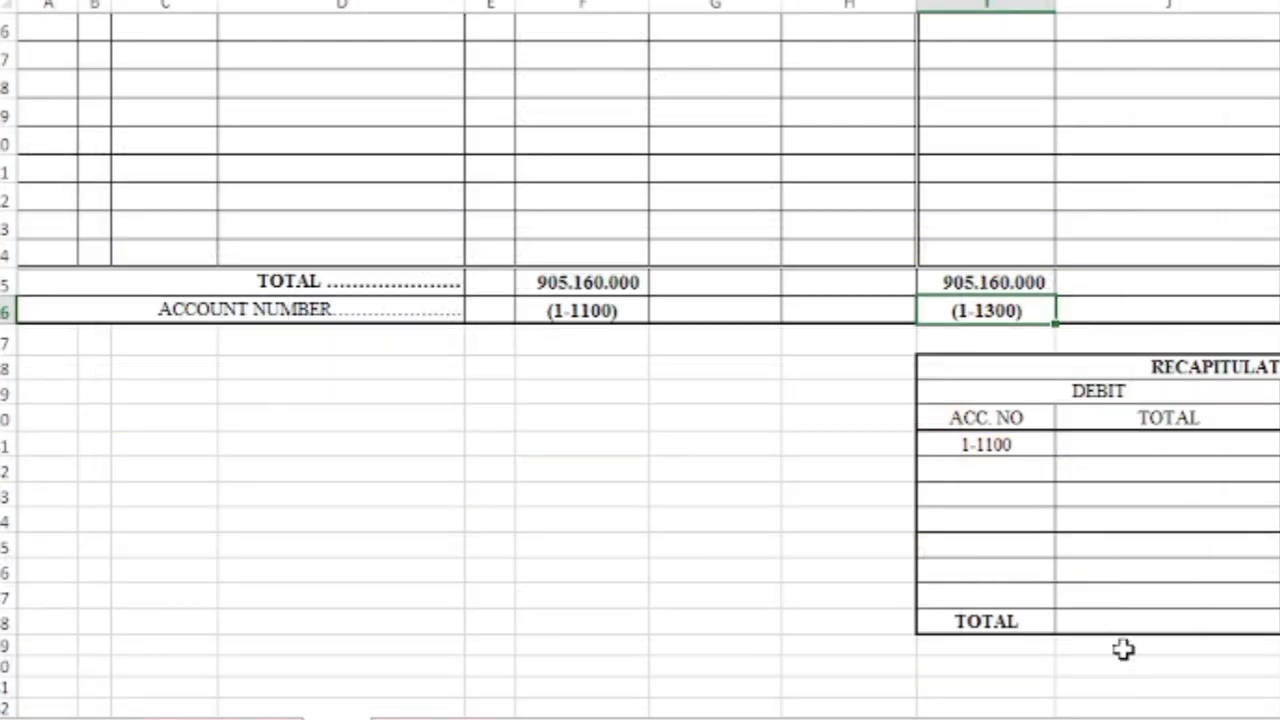
{"action": "scroll", "coordinate": [1114, 646], "scroll_direction": "up", "scroll_amount": 2}
{"action": "scroll", "coordinate": [1113, 645], "scroll_direction": "up", "scroll_amount": 2}
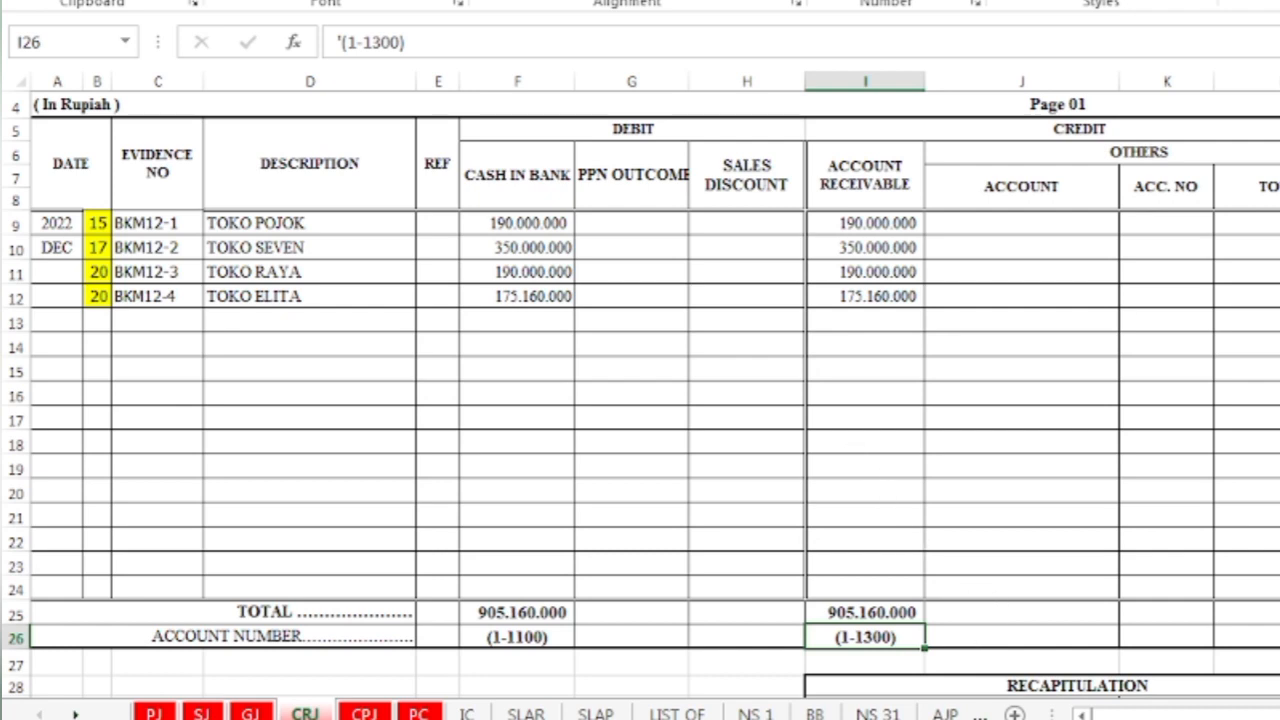
{"action": "scroll", "coordinate": [623, 511], "scroll_direction": "down", "scroll_amount": 2, "text": "ctrl"}
{"action": "scroll", "coordinate": [624, 510], "scroll_direction": "down", "scroll_amount": 1}
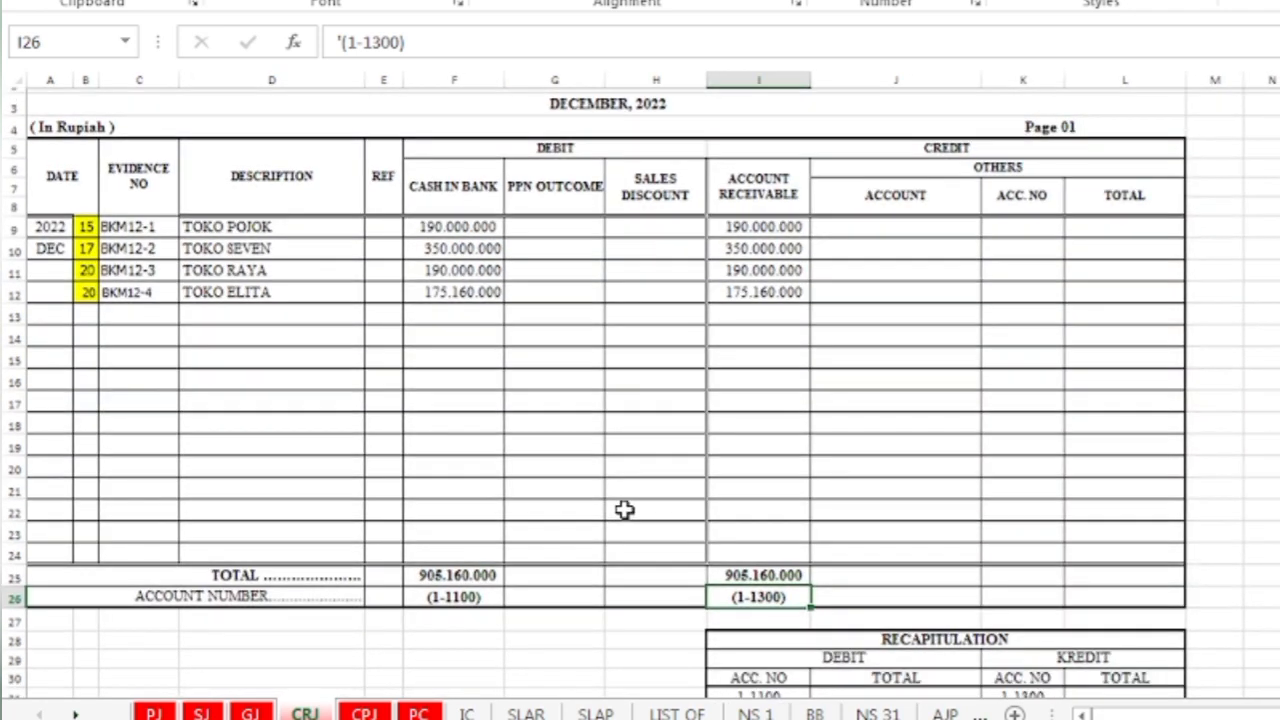
{"action": "scroll", "coordinate": [623, 509], "scroll_direction": "up", "scroll_amount": 2}
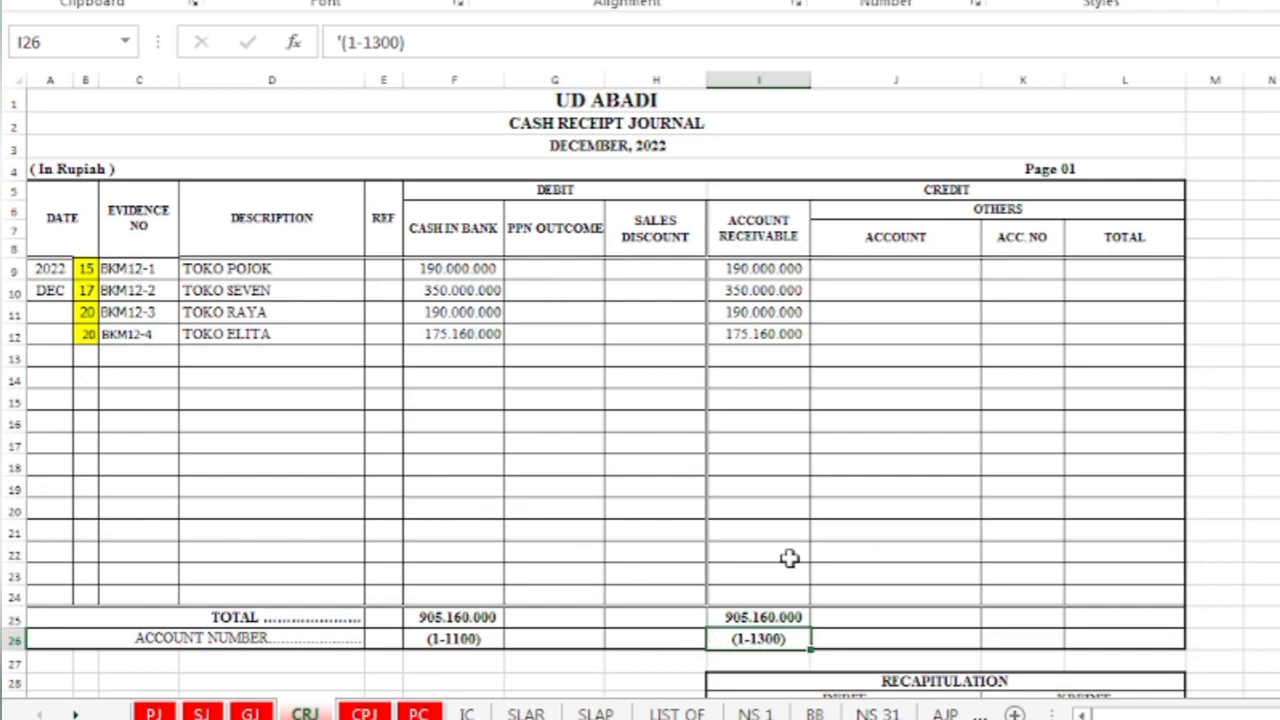
{"action": "scroll", "coordinate": [790, 558], "scroll_direction": "down", "scroll_amount": 2}
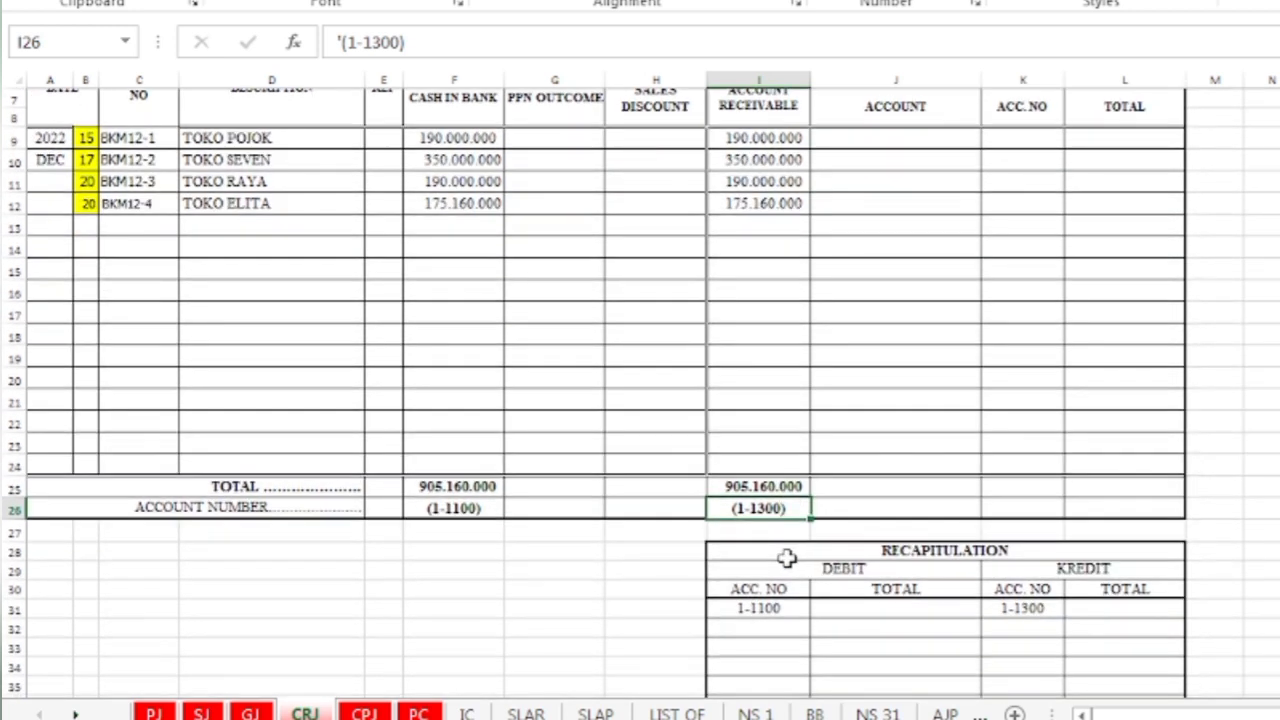
Highlight account number 1-1100 in the journal and recapitulation and the Cash in Bank total in yellow, and set the account's recapitulation debit total to =F25.
{"action": "left_click", "coordinate": [456, 509]}
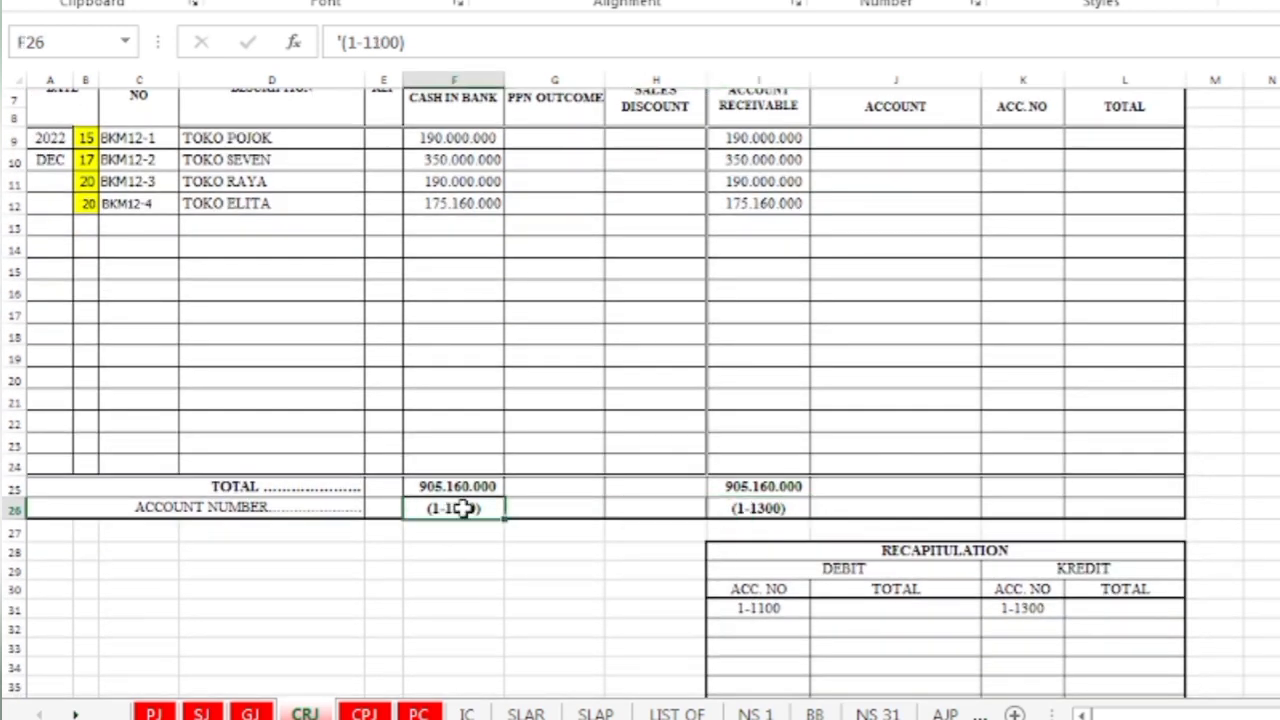
{"action": "left_click", "coordinate": [375, 1]}
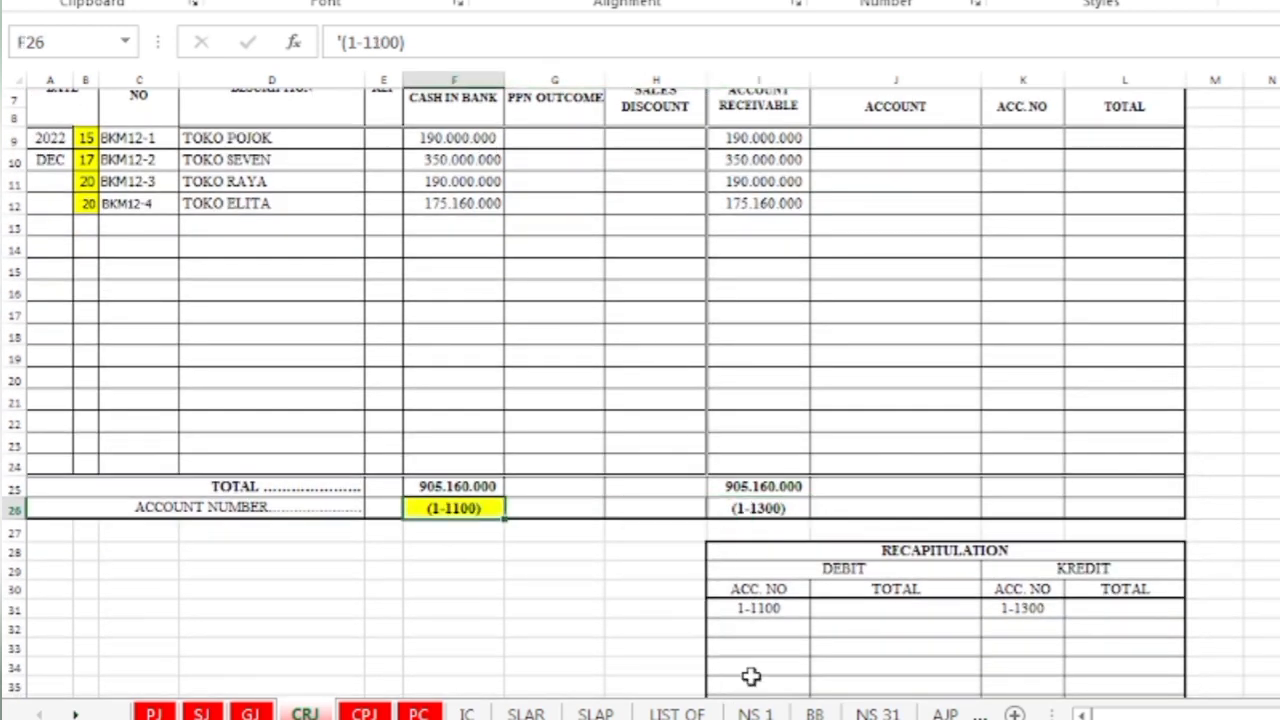
{"action": "left_click", "coordinate": [762, 611]}
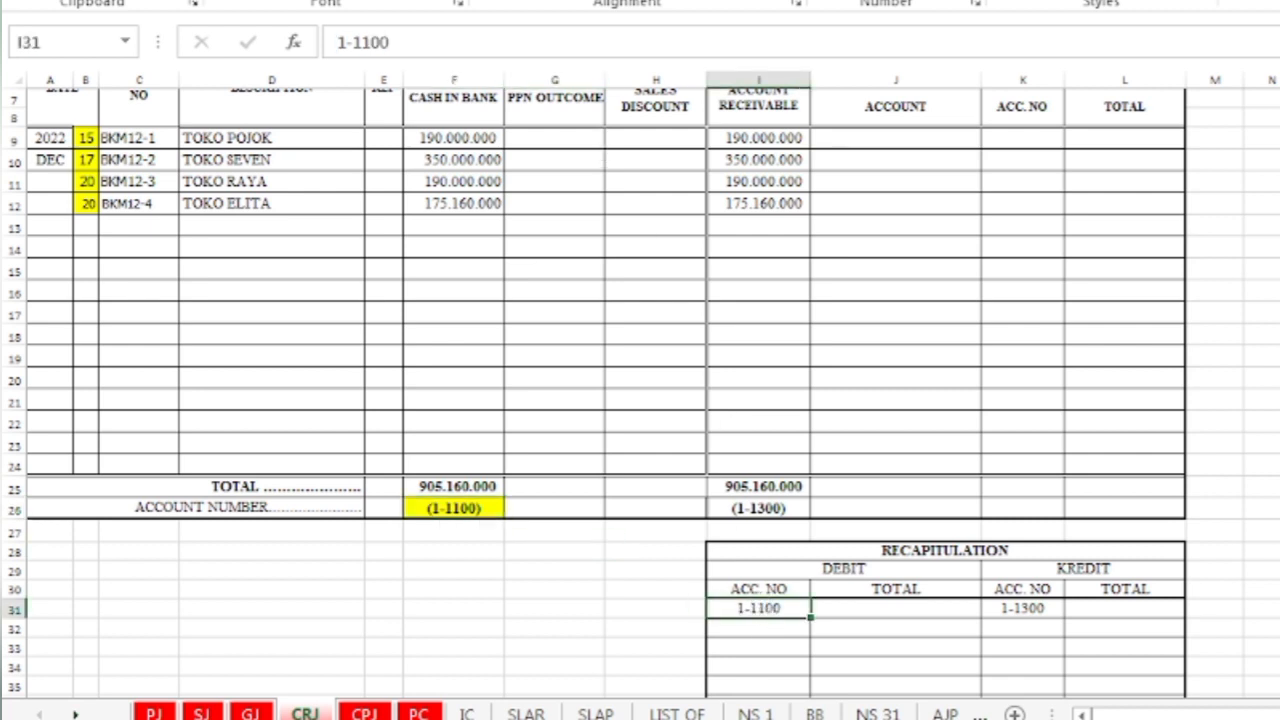
{"action": "left_click", "coordinate": [375, 1]}
{"action": "left_click", "coordinate": [471, 488]}
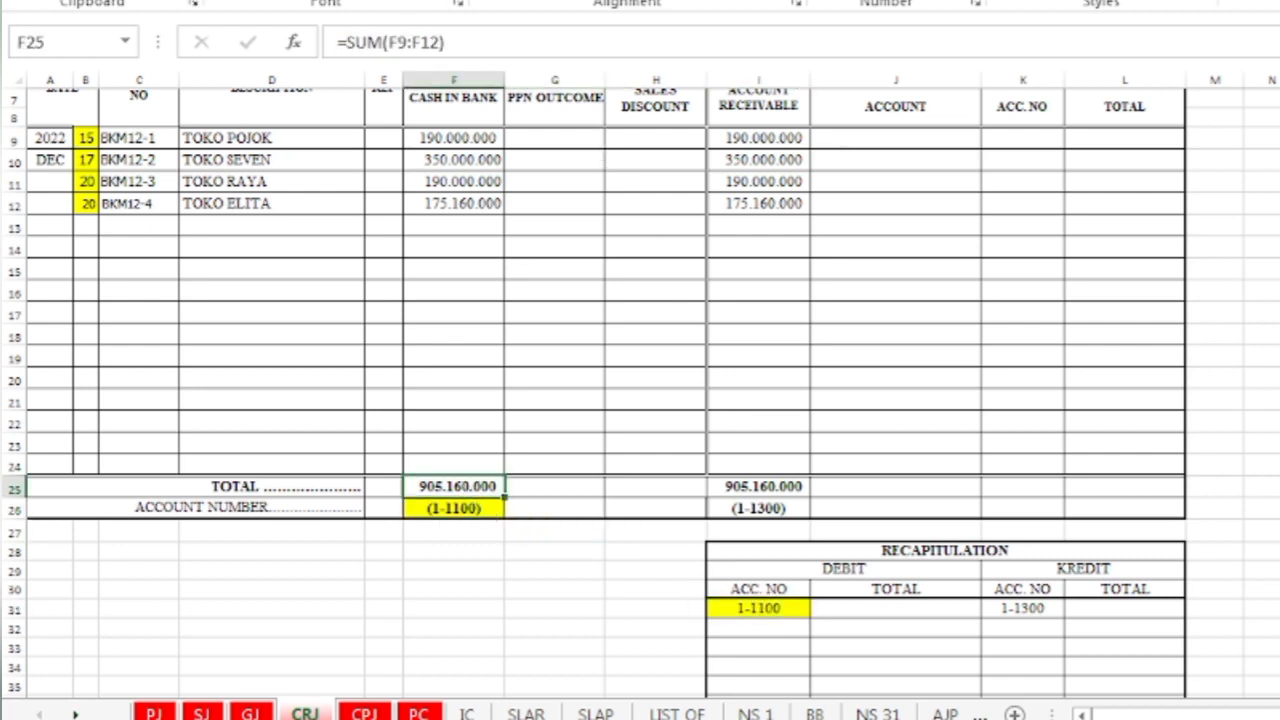
{"action": "left_click", "coordinate": [375, 1]}
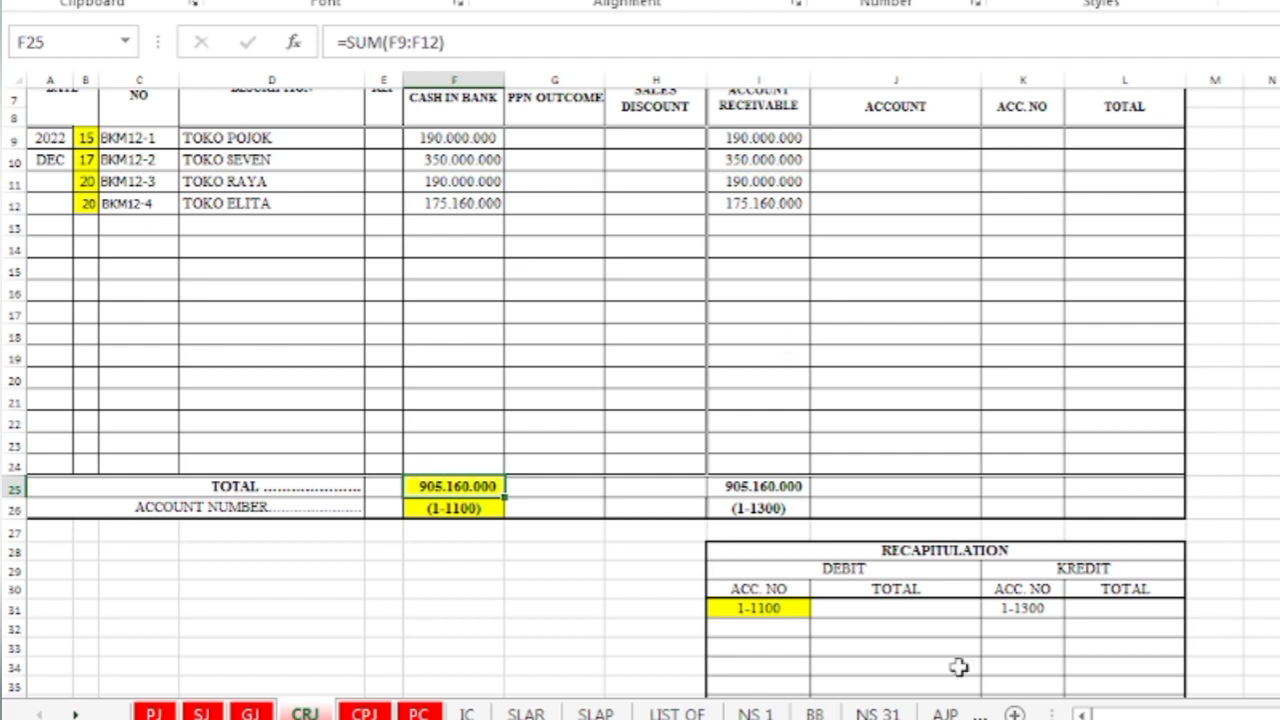
{"action": "left_click", "coordinate": [865, 613]}
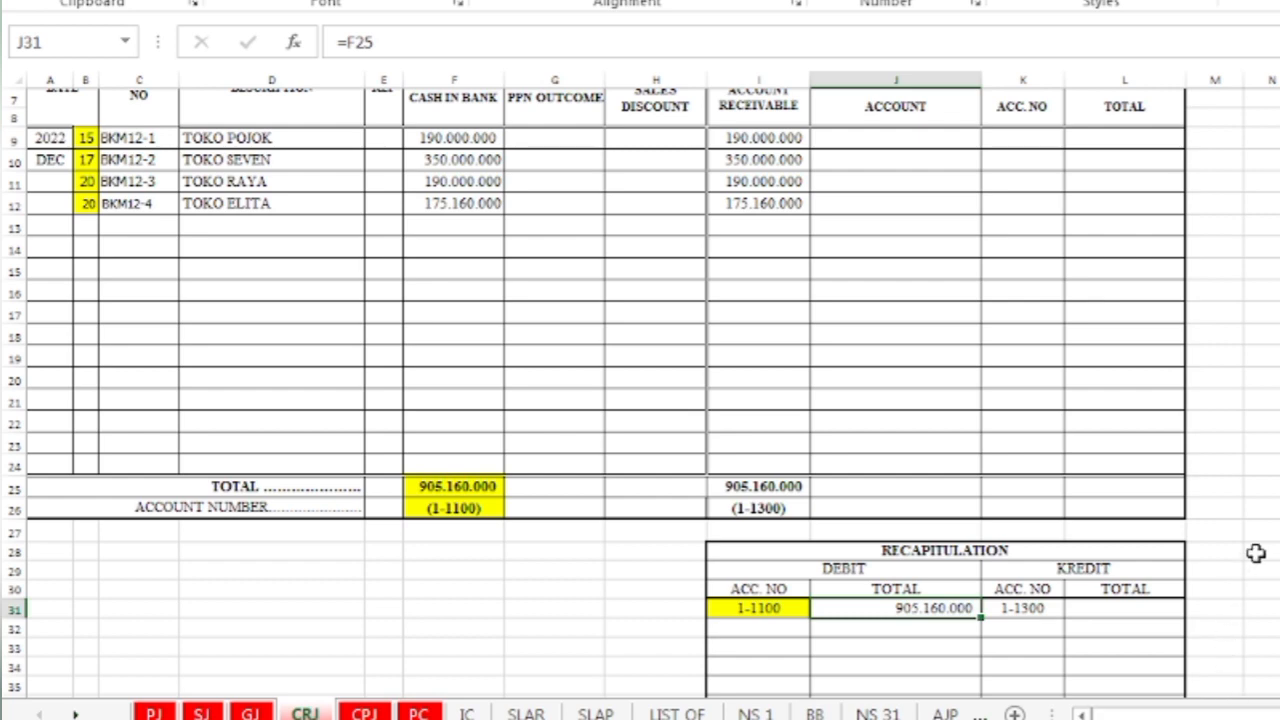
{"action": "scroll", "coordinate": [1256, 550], "scroll_direction": "down", "scroll_amount": 1}
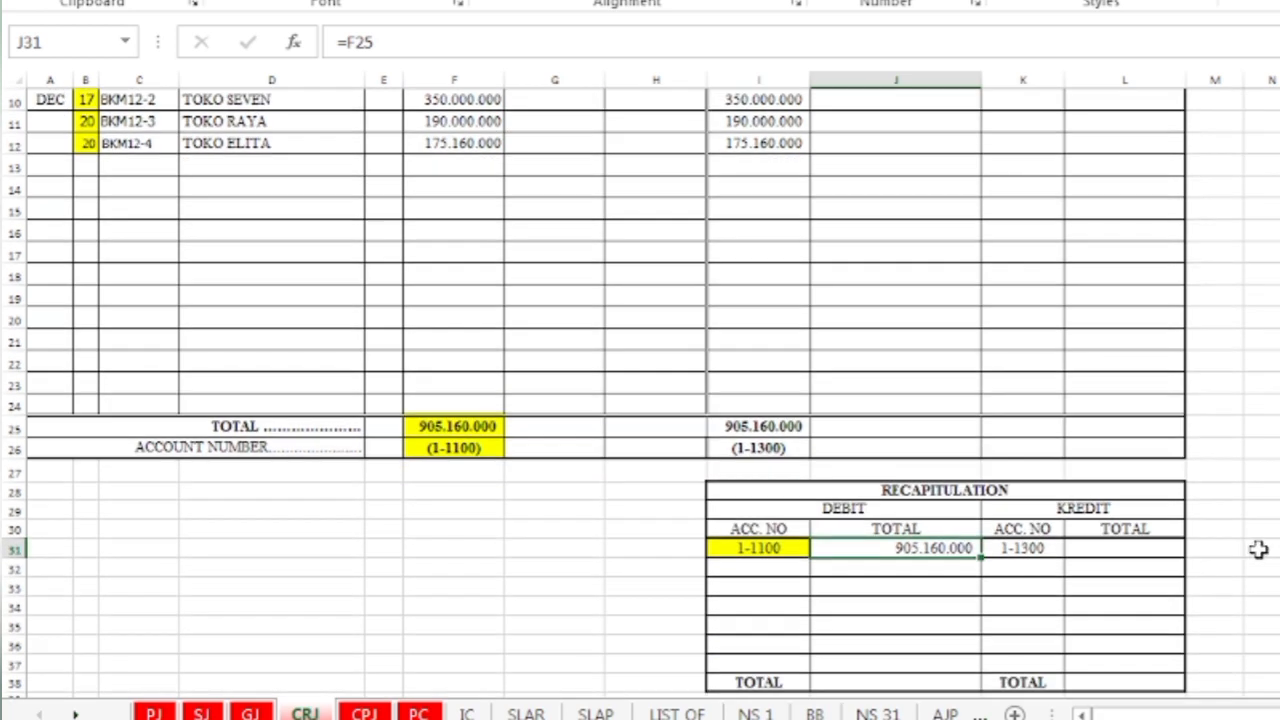
Highlight account number 1-1300 in yellow under the Account Receivable column and in the recapitulation's credit side.
{"action": "scroll", "coordinate": [1262, 549], "scroll_direction": "up", "scroll_amount": 3}
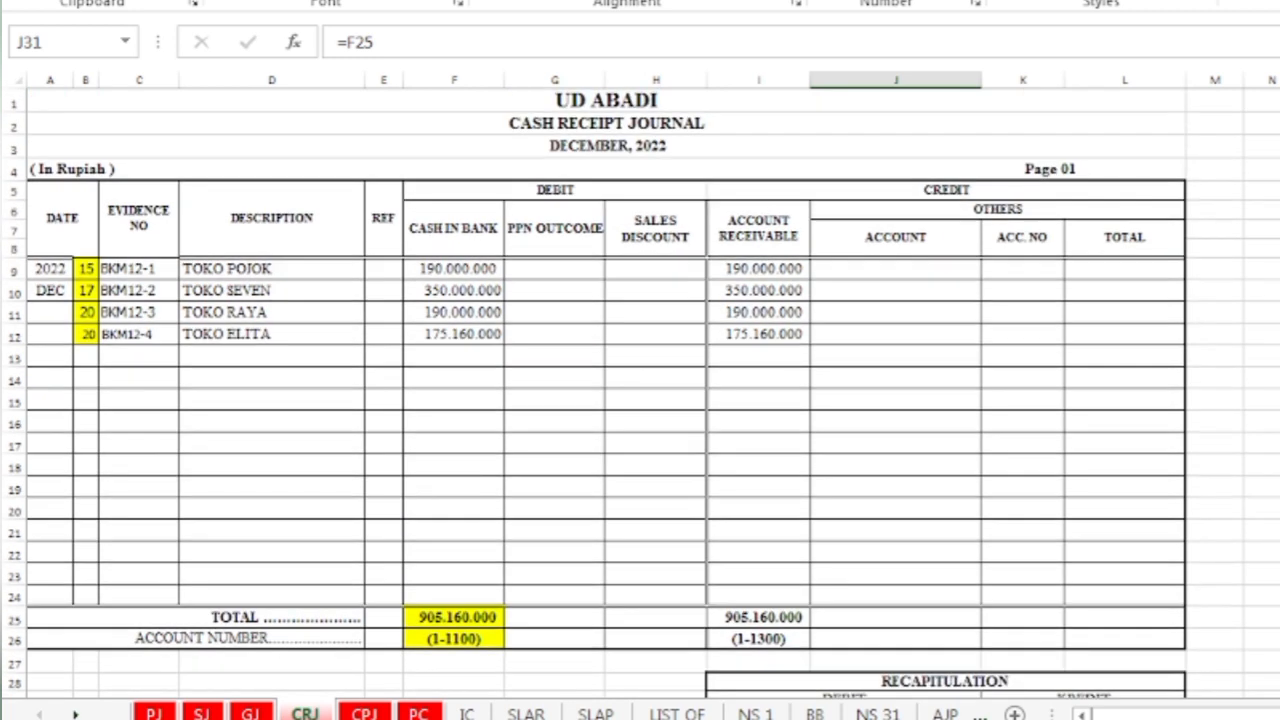
{"action": "scroll", "coordinate": [1262, 549], "scroll_direction": "down", "scroll_amount": 1, "text": "ctrl"}
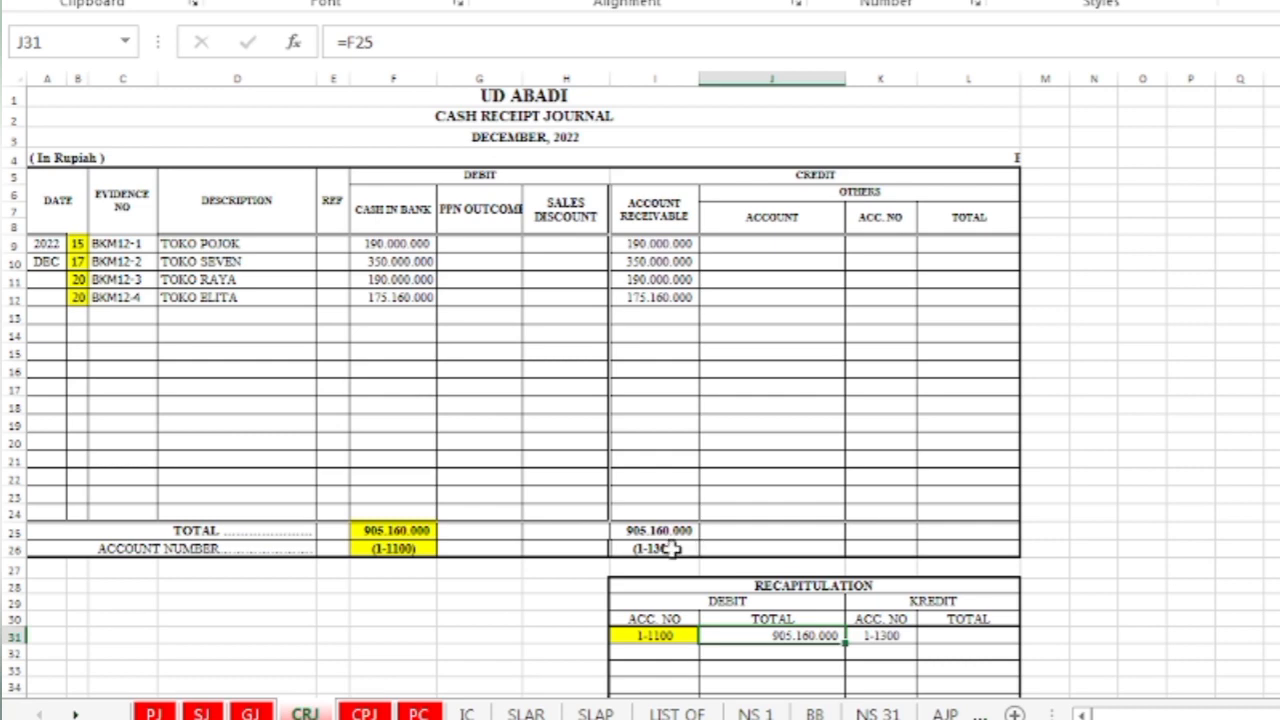
{"action": "left_click", "coordinate": [673, 548]}
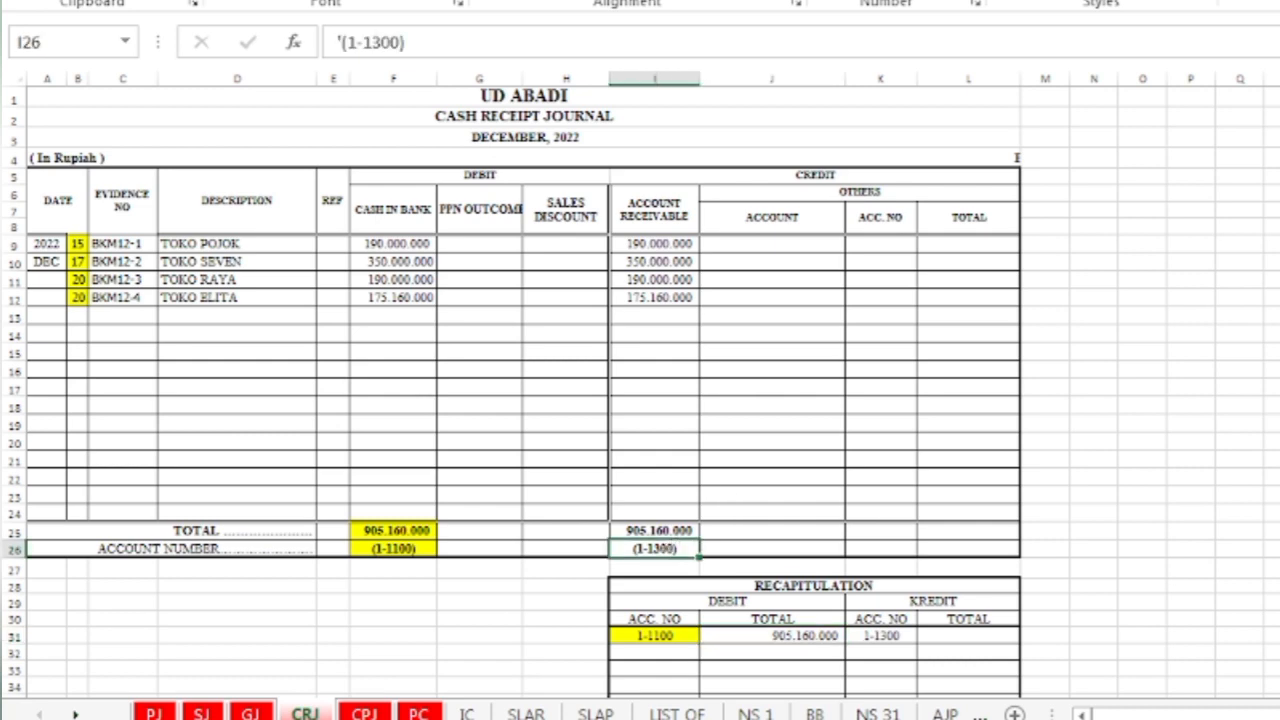
{"action": "scroll", "coordinate": [677, 366], "scroll_direction": "down", "scroll_amount": 3}
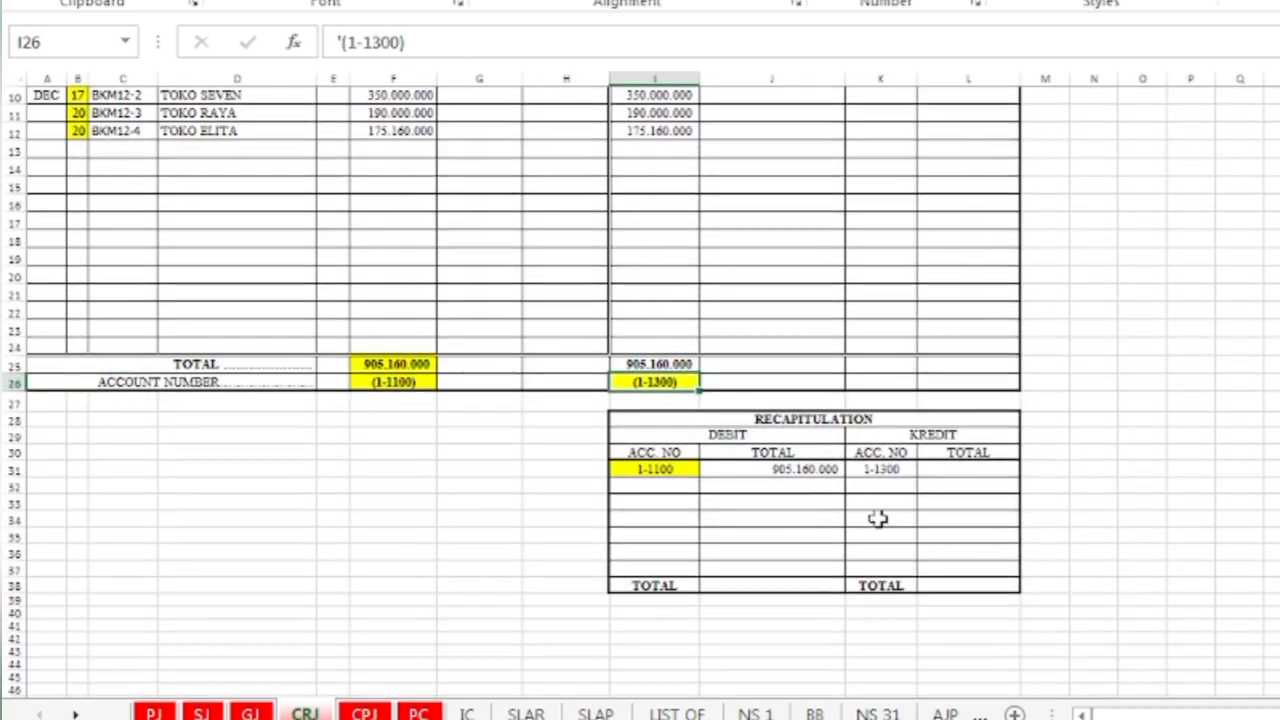
{"action": "left_click", "coordinate": [875, 468]}
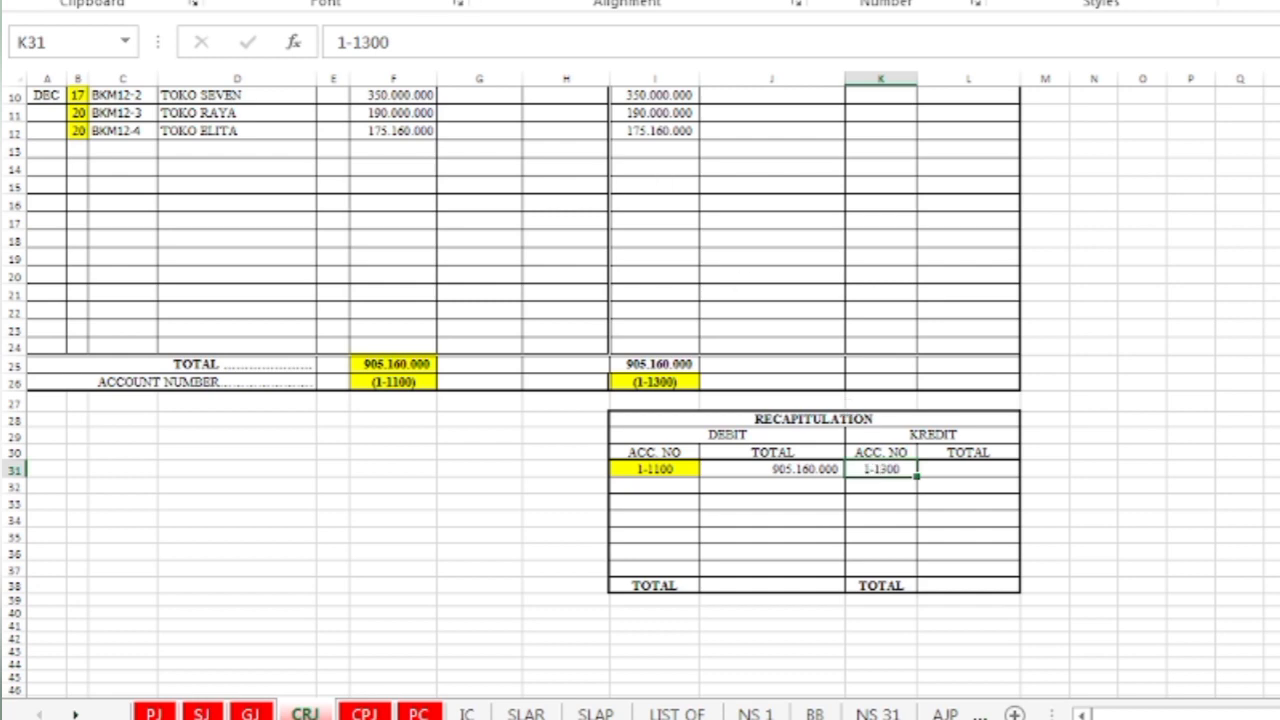
{"action": "key", "text": "F4"}
{"action": "scroll", "coordinate": [630, 180], "scroll_direction": "up", "scroll_amount": 1}
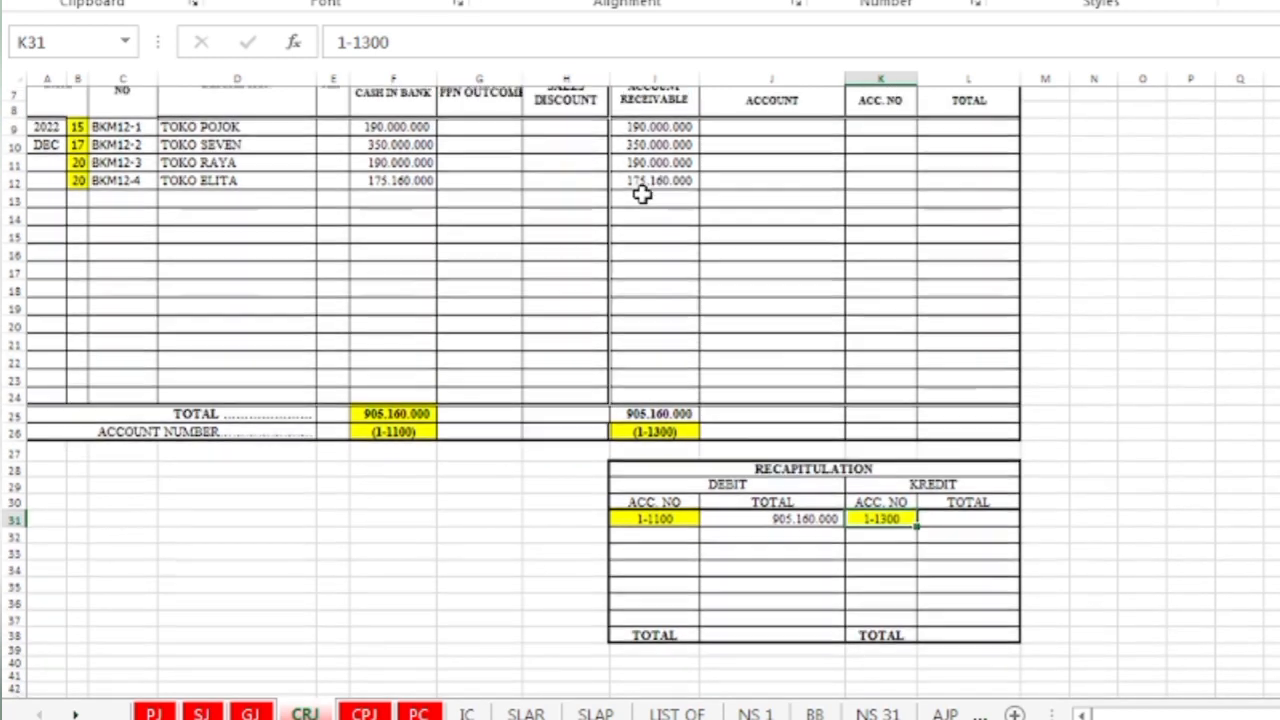
Highlight the Account Receivable total in yellow and set account 1-1300's credit total in the recapitulation to =I25.
{"action": "left_click", "coordinate": [660, 418]}
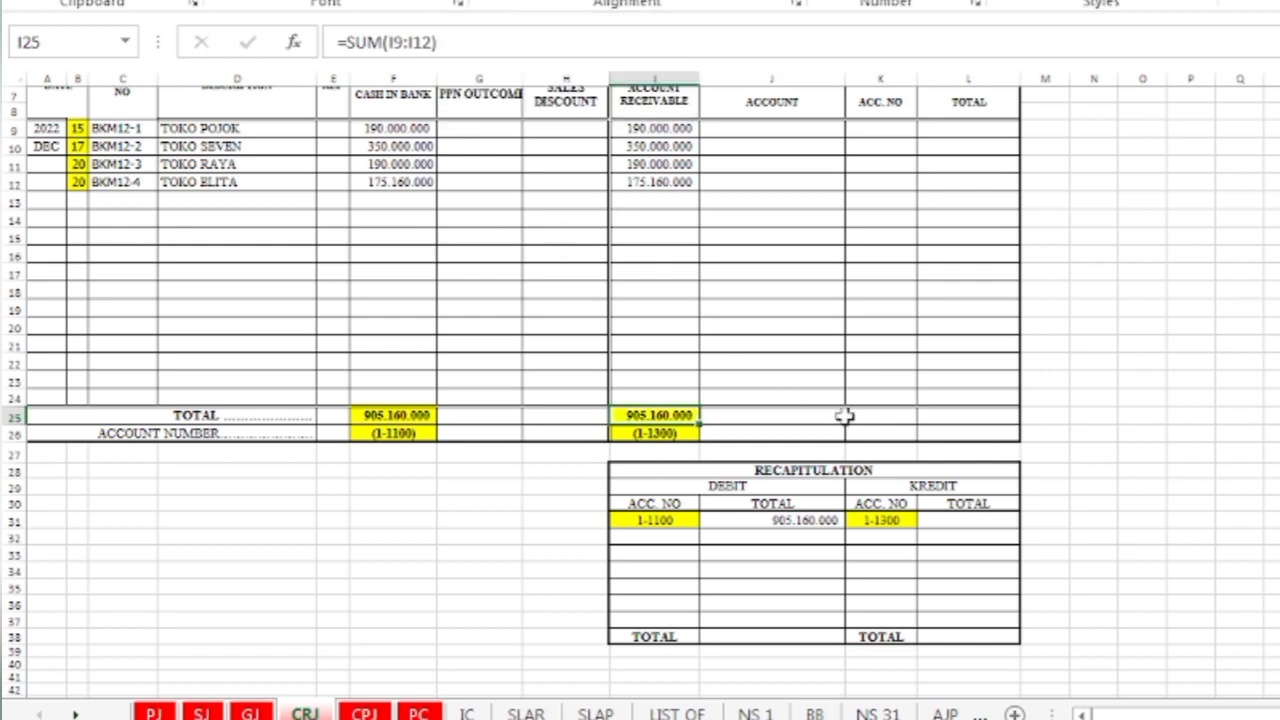
{"action": "left_click", "coordinate": [968, 520]}
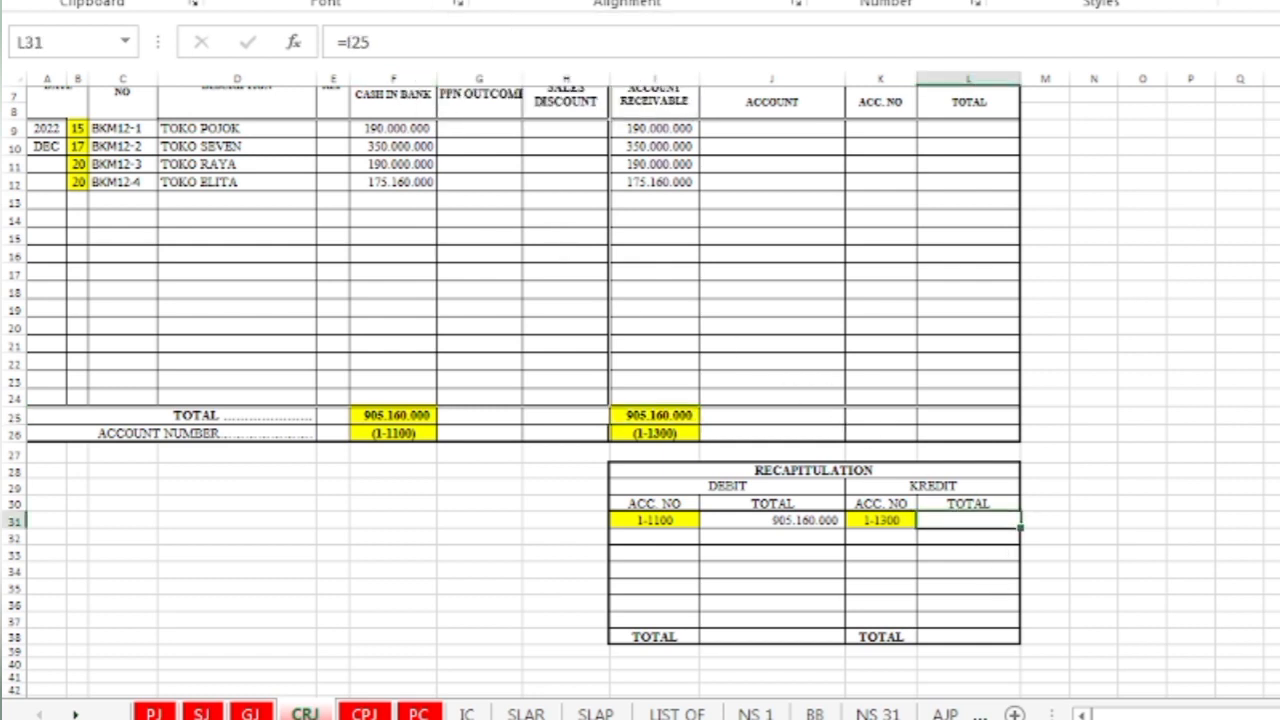
{"action": "left_click", "coordinate": [408, 1]}
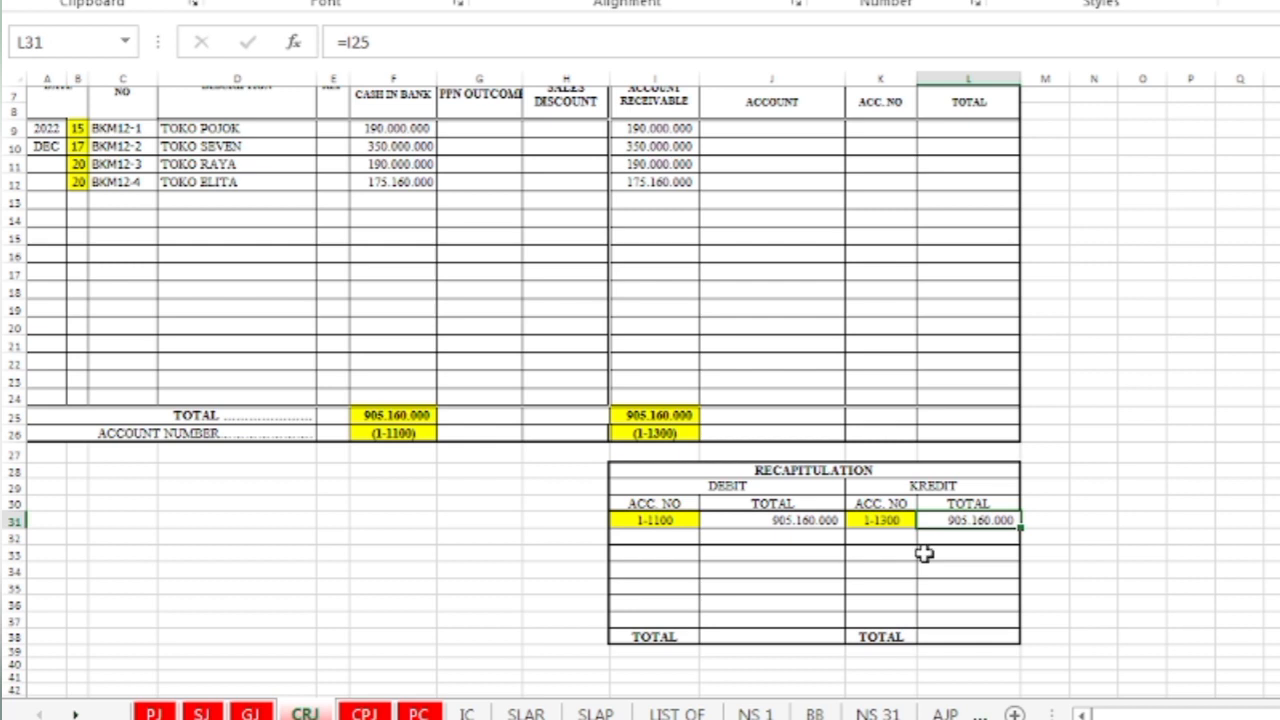
Fill the TOTAL row of the cash receipt journal's recapitulation with =J31 for debit and =L31 for credit.
{"action": "left_click", "coordinate": [772, 637]}
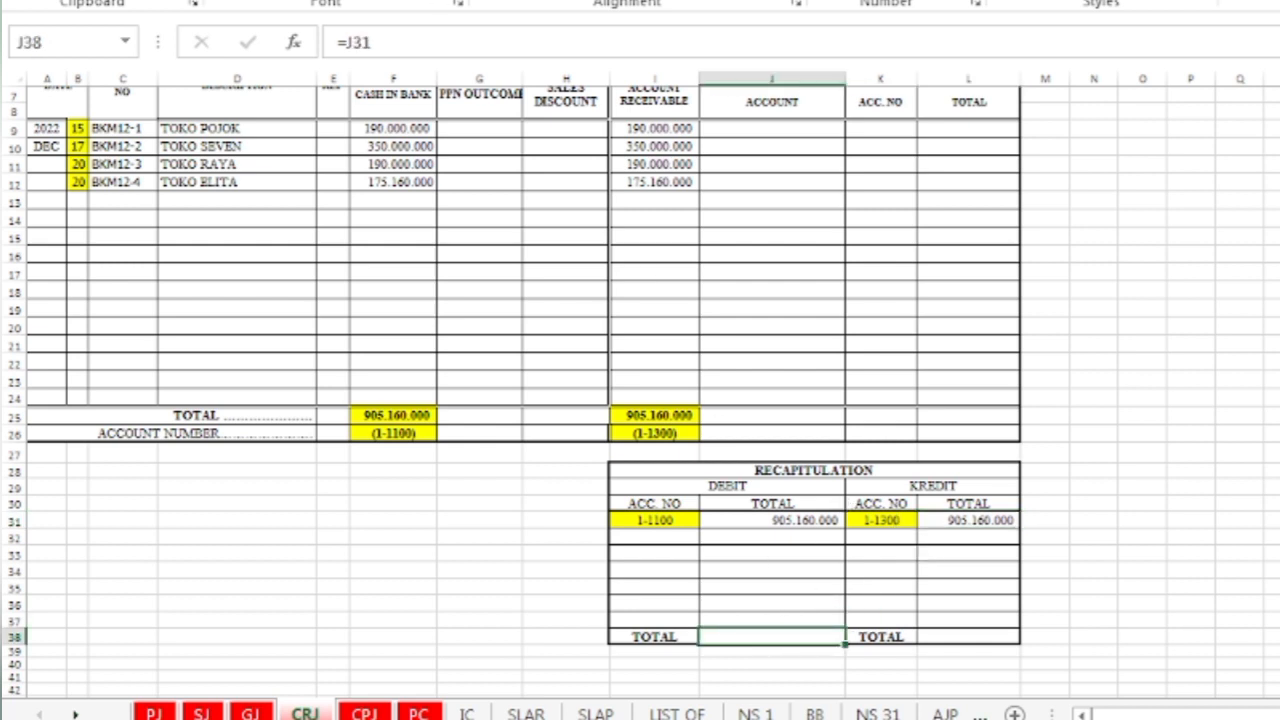
{"action": "left_click", "coordinate": [986, 635]}
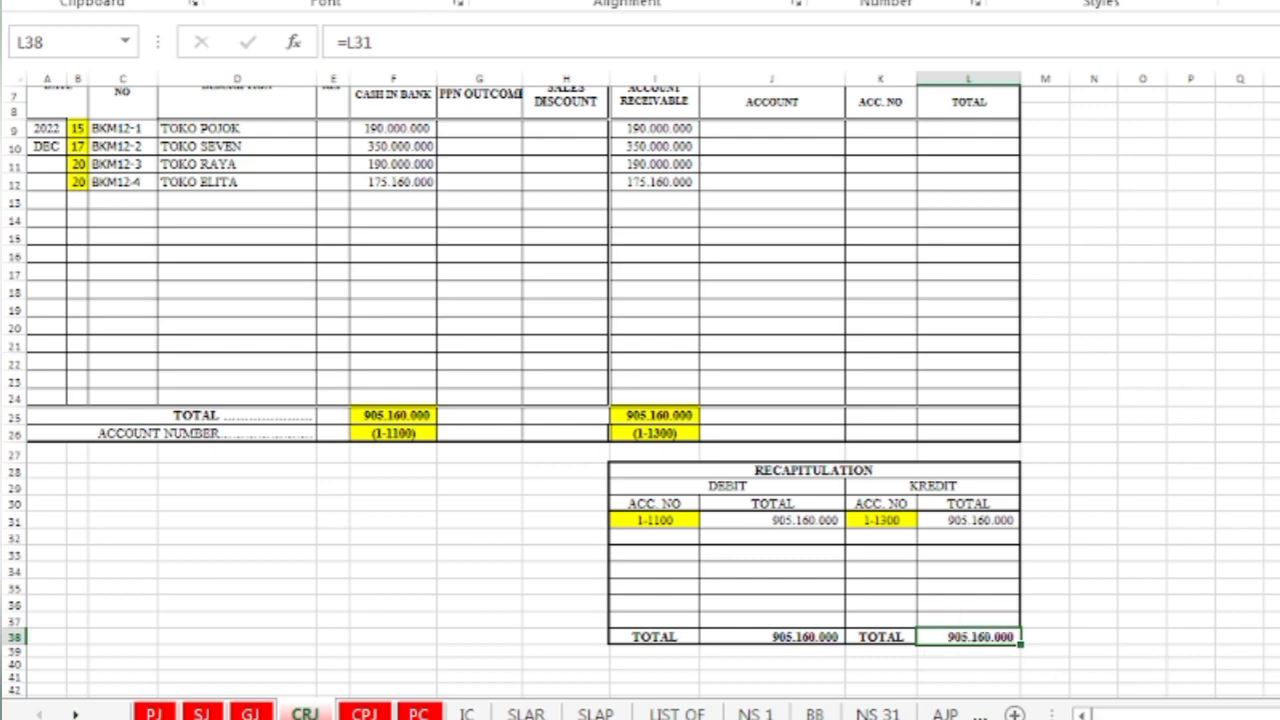
{"action": "scroll", "coordinate": [640, 380], "scroll_direction": "up", "scroll_amount": 2}
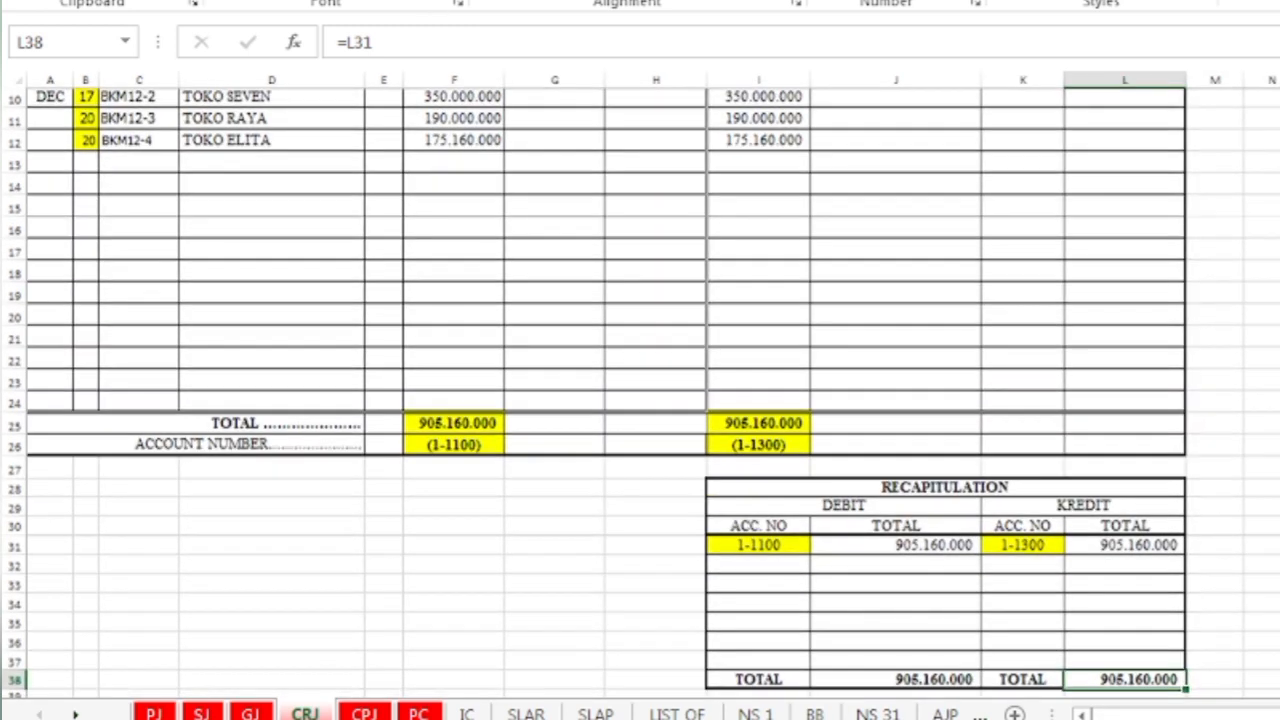
{"action": "scroll", "coordinate": [640, 380], "scroll_direction": "down", "scroll_amount": 1}
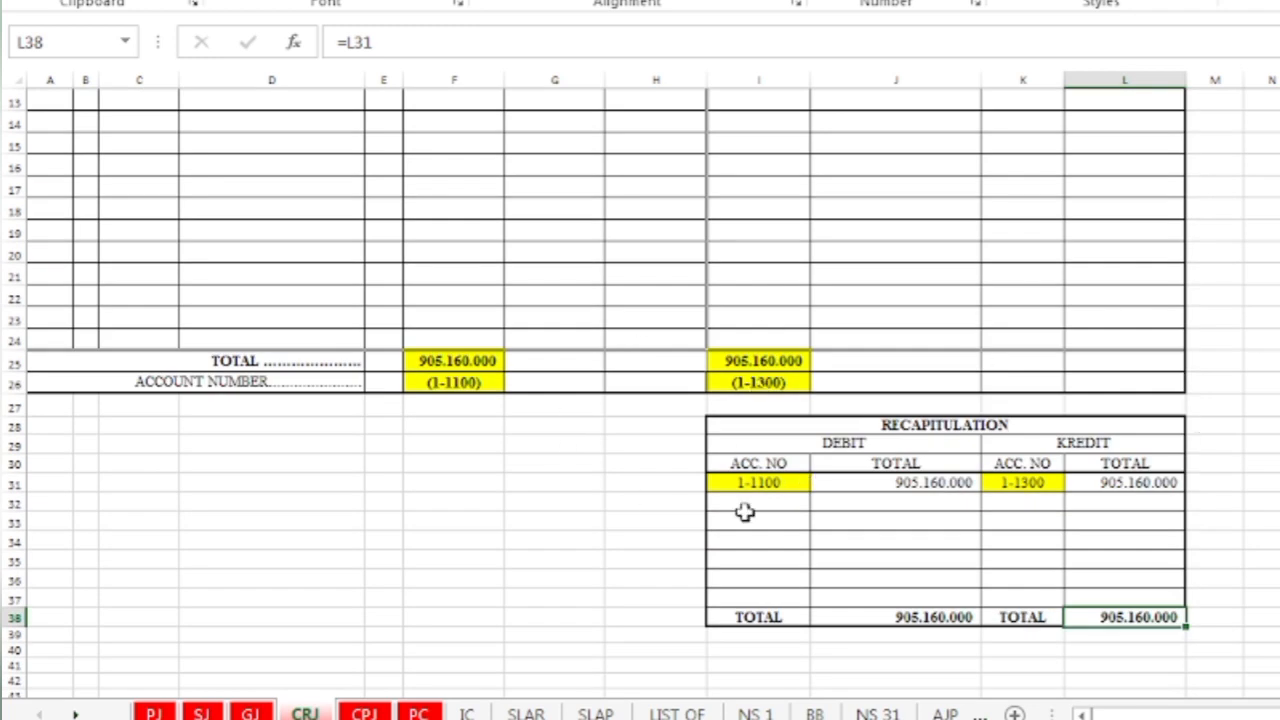
Switch to the CPJ sheet and bring the cash payment journal's header and entries into view.
{"action": "key", "text": "ctrl+Page_Down"}
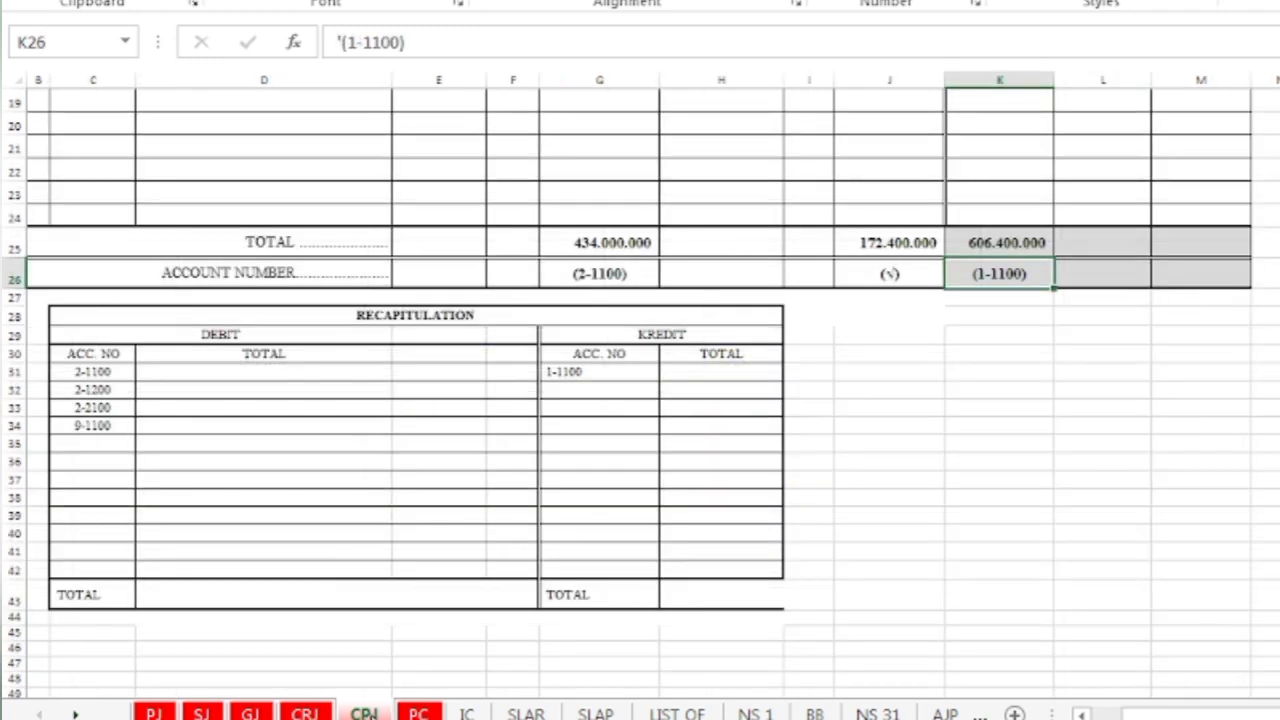
{"action": "scroll", "coordinate": [640, 392], "scroll_direction": "down", "scroll_amount": 1}
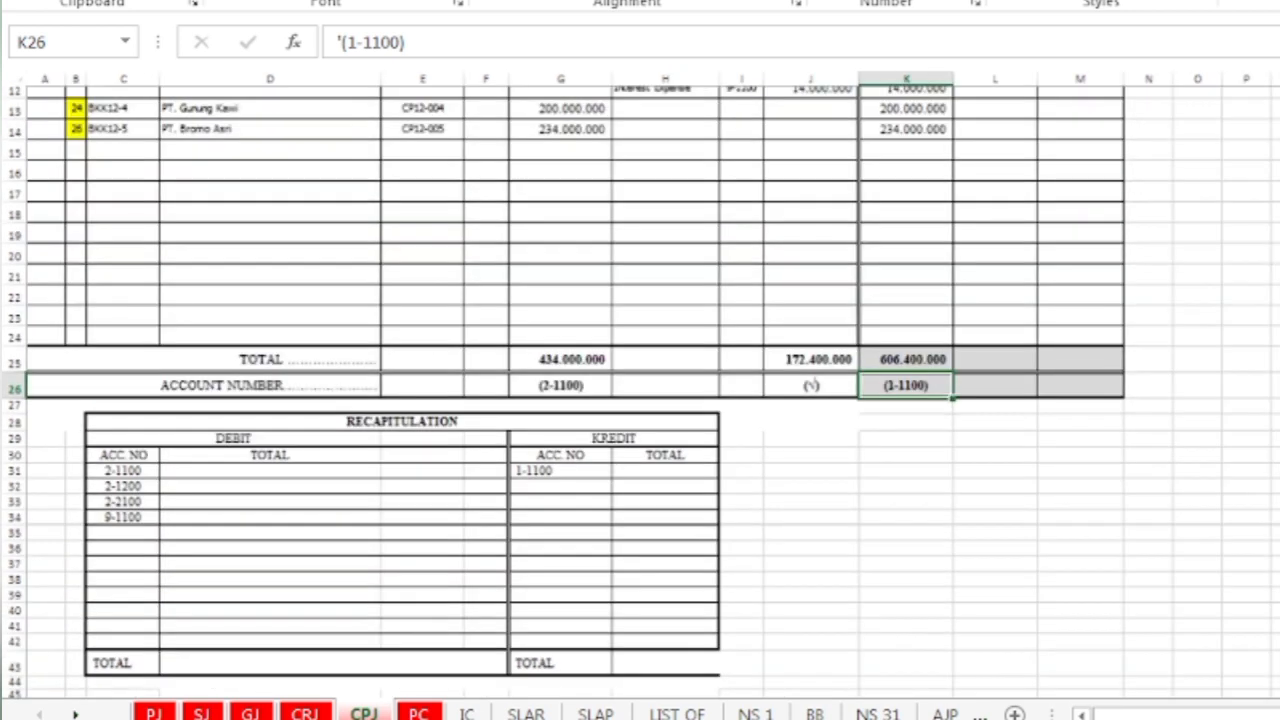
{"action": "scroll", "coordinate": [640, 392], "scroll_direction": "up", "scroll_amount": 4}
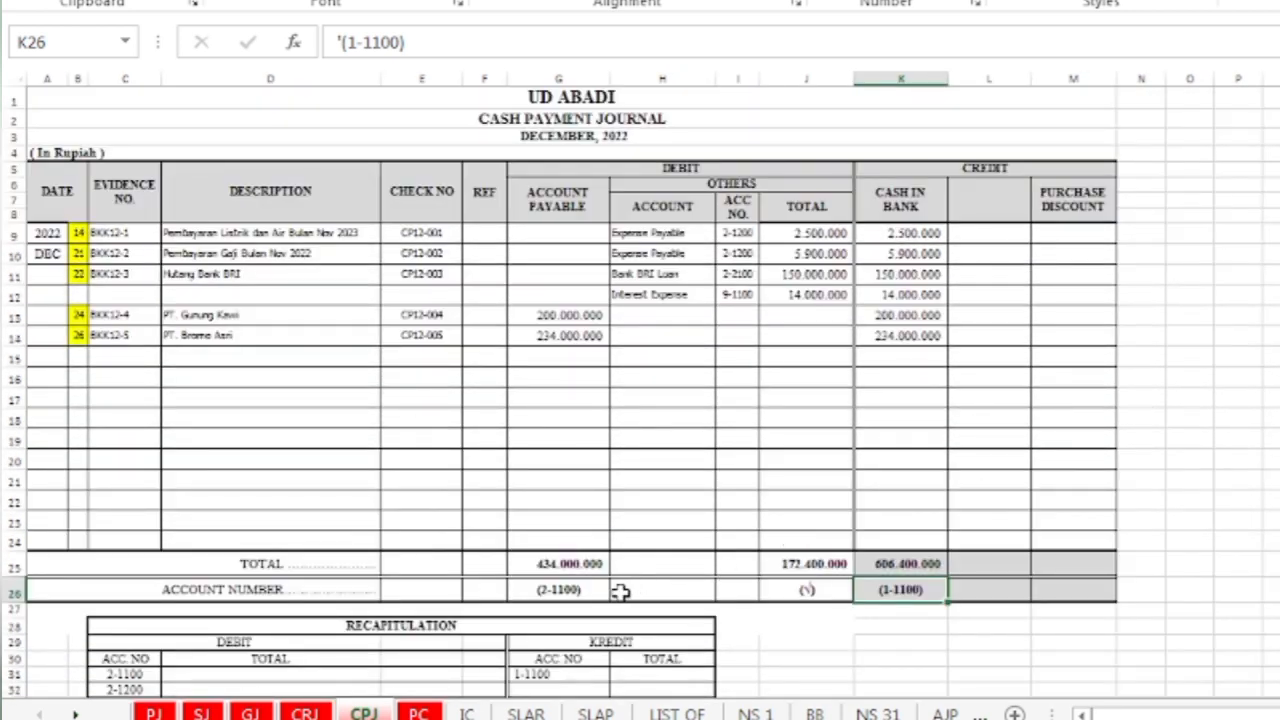
{"action": "scroll", "coordinate": [640, 392], "scroll_direction": "up", "scroll_amount": 4}
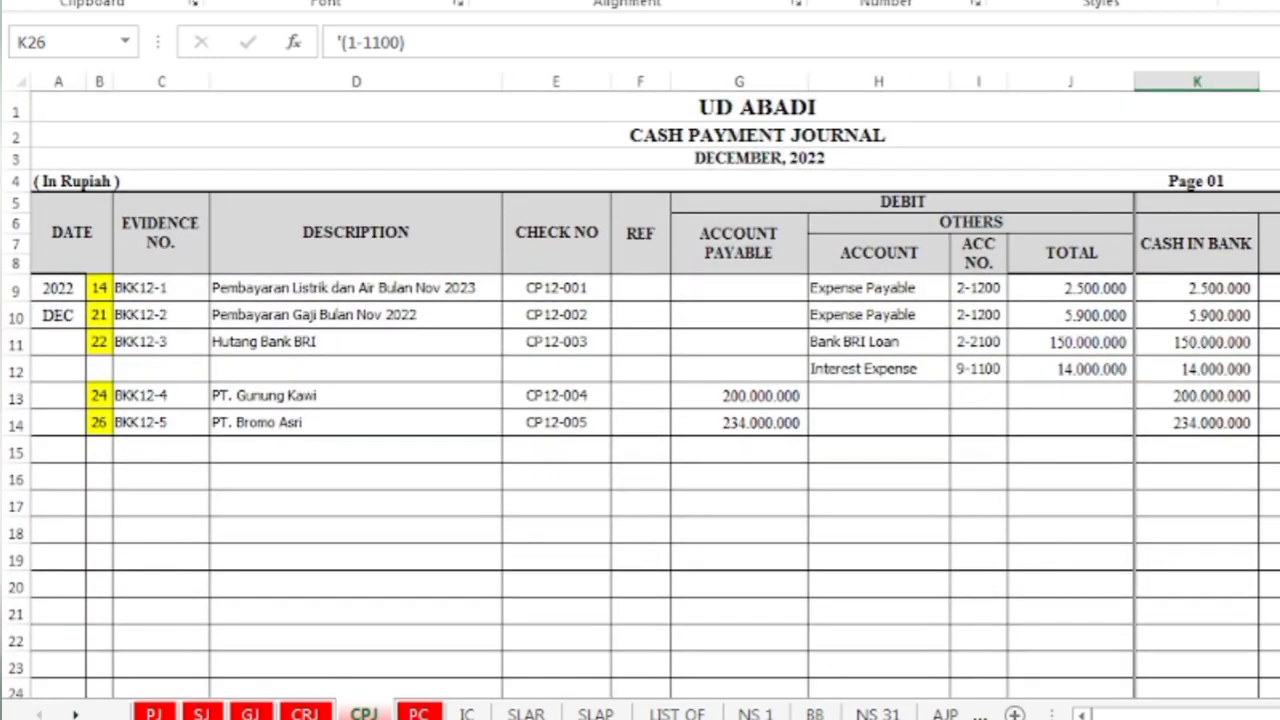
Highlight account number (2-1100) and the Account Payable total in the cash payment journal in yellow.
{"action": "scroll", "coordinate": [852, 419], "scroll_direction": "down", "scroll_amount": 3}
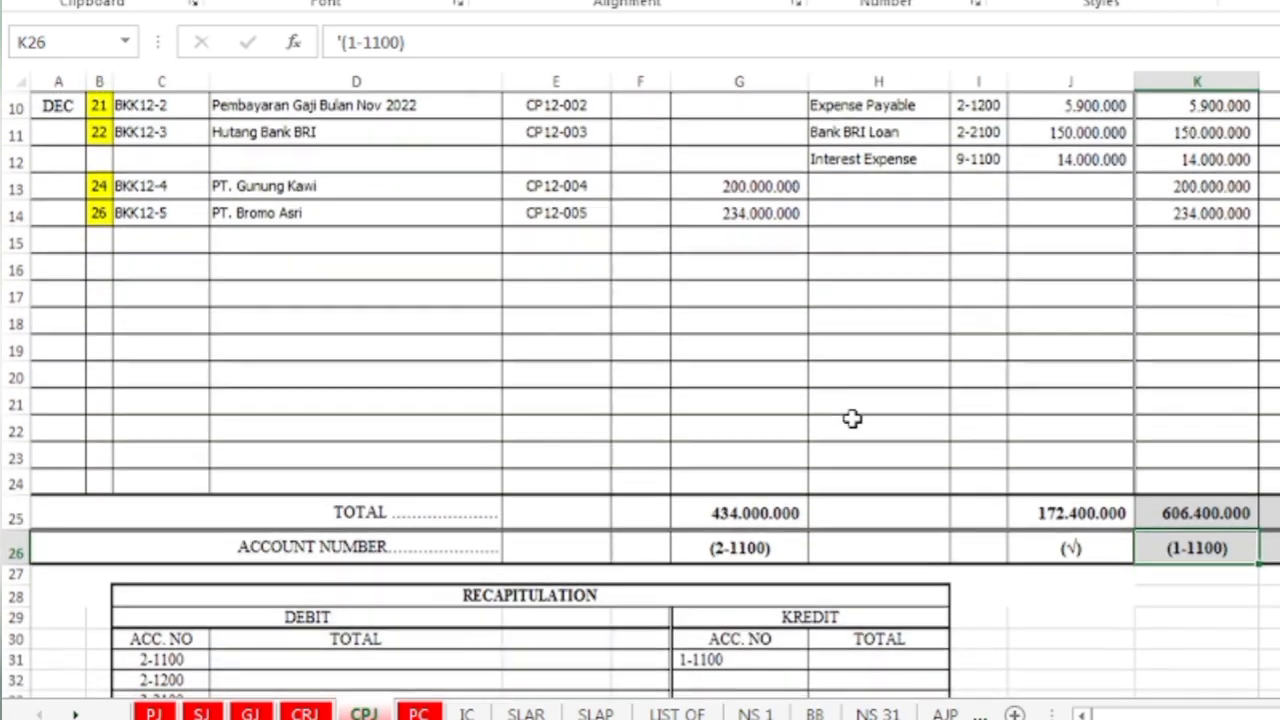
{"action": "left_click", "coordinate": [740, 550]}
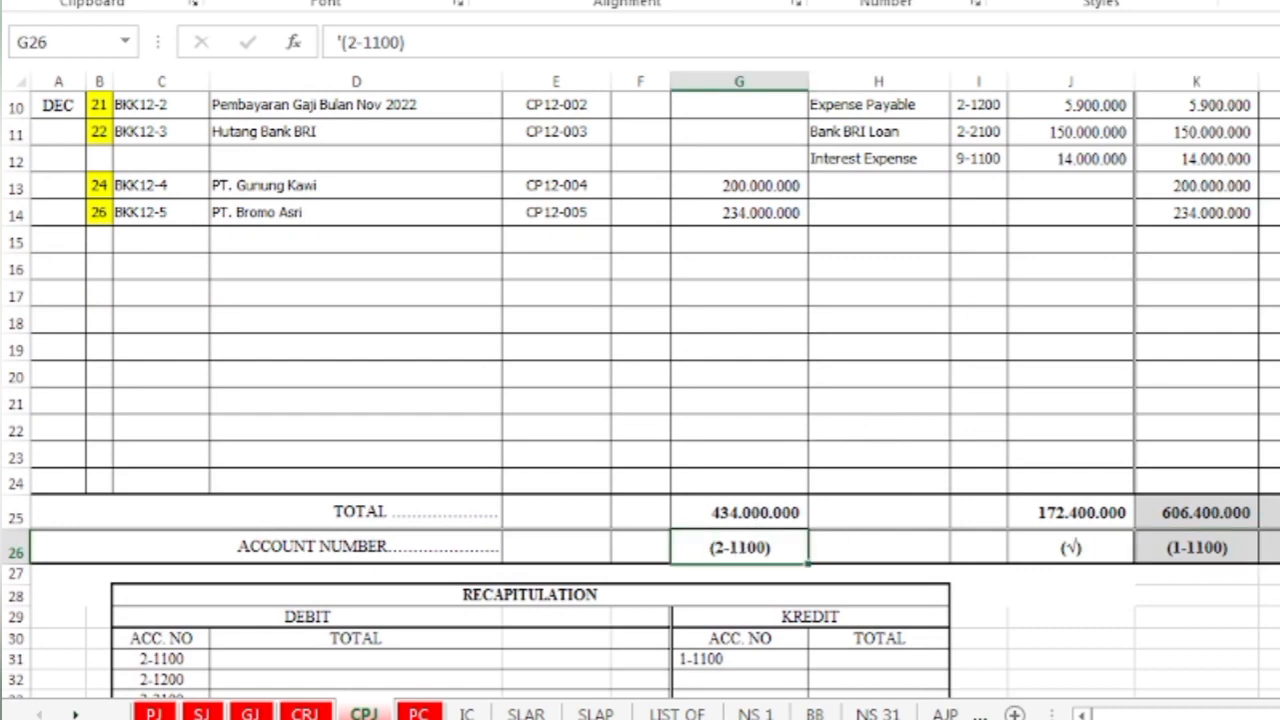
{"action": "left_click", "coordinate": [378, 0]}
{"action": "scroll", "coordinate": [785, 262], "scroll_direction": "down", "scroll_amount": 2}
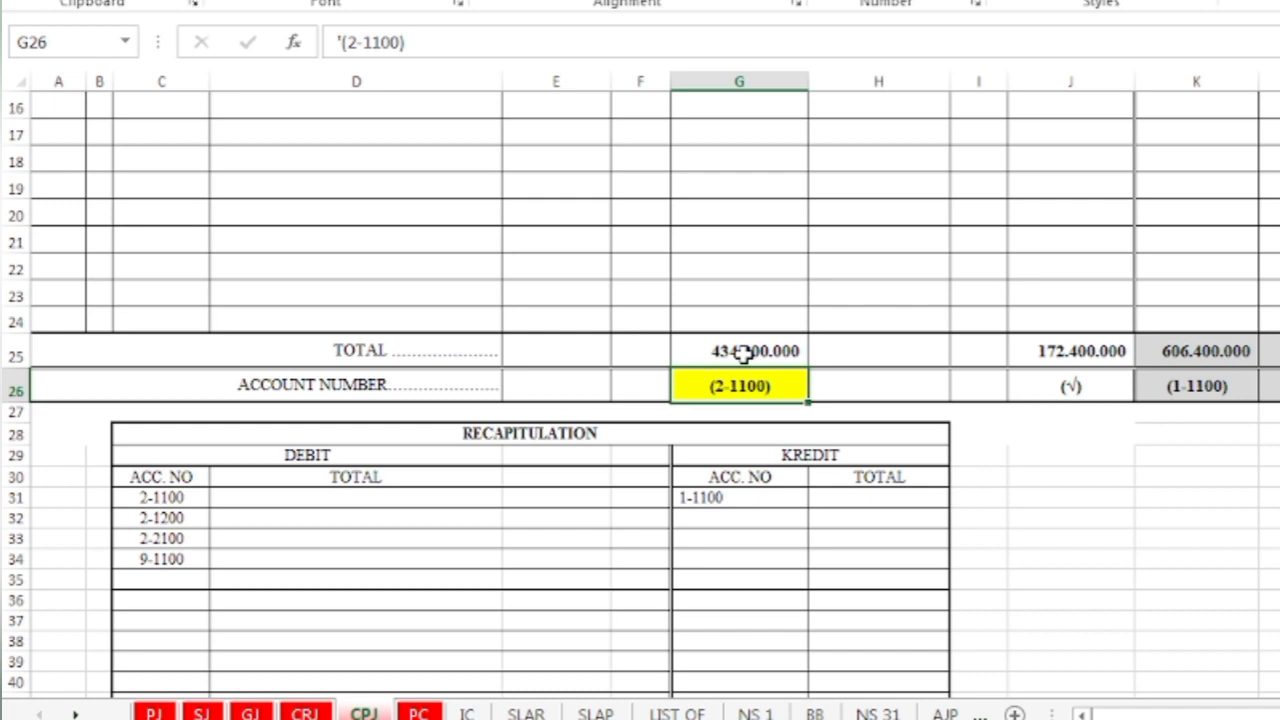
{"action": "left_click", "coordinate": [742, 353]}
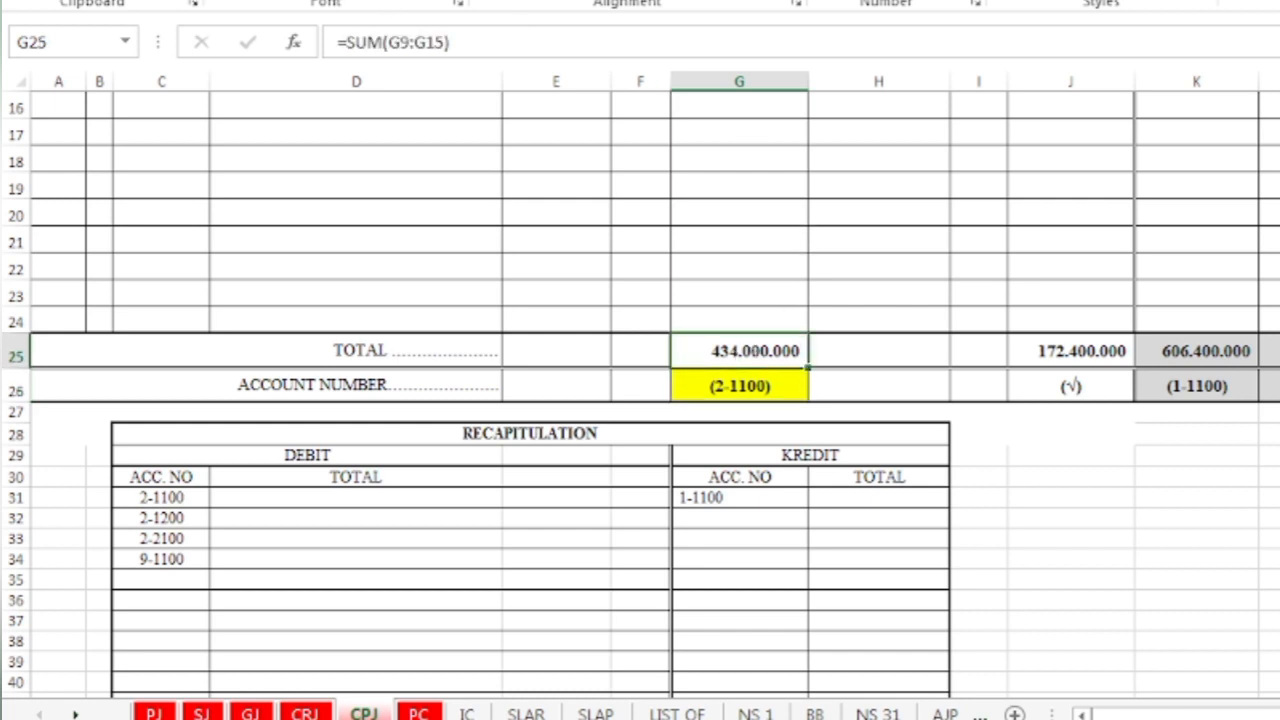
{"action": "left_click", "coordinate": [378, 0]}
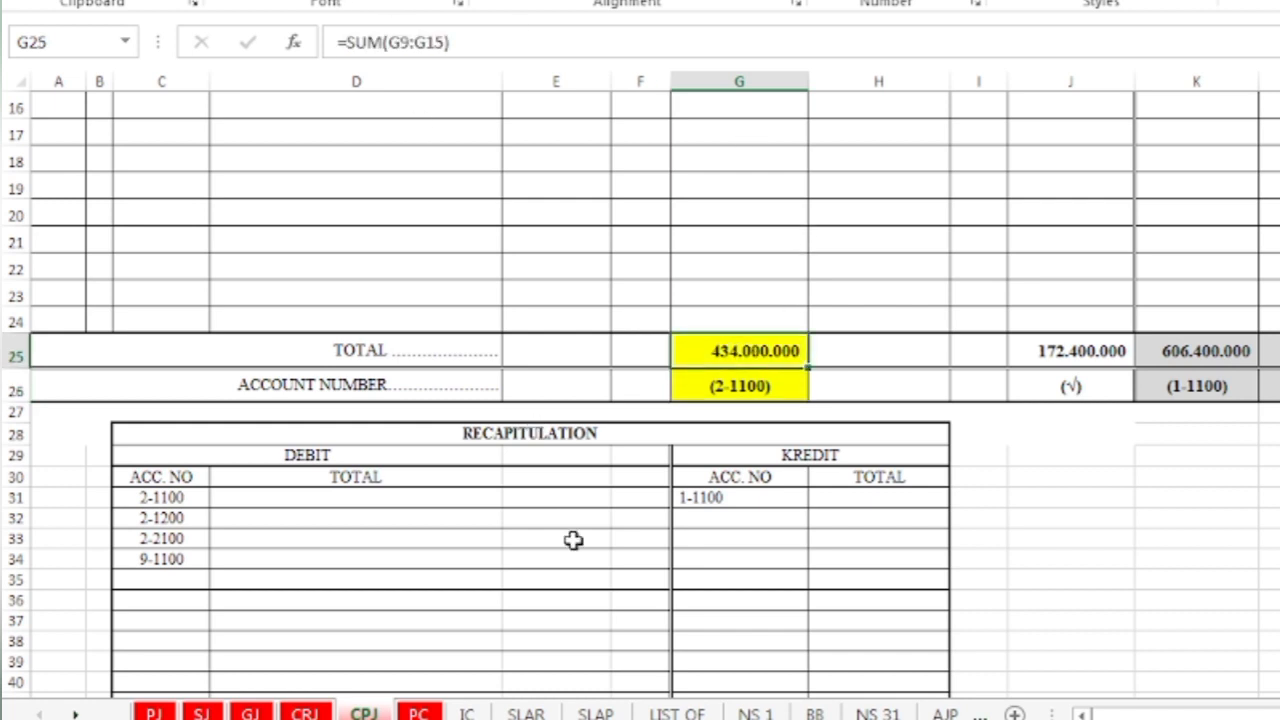
Highlight account 2-1100 in the recapitulation in yellow and set its debit total to =G25.
{"action": "left_click", "coordinate": [185, 497]}
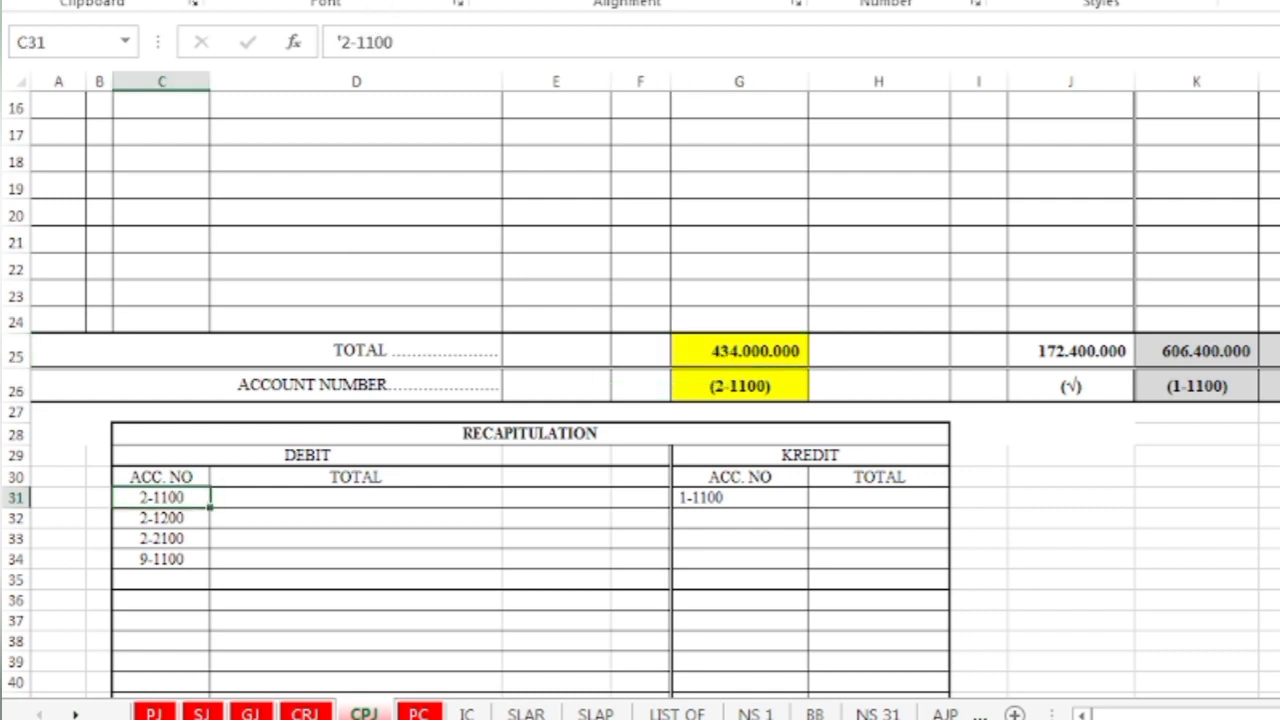
{"action": "left_click", "coordinate": [378, 0]}
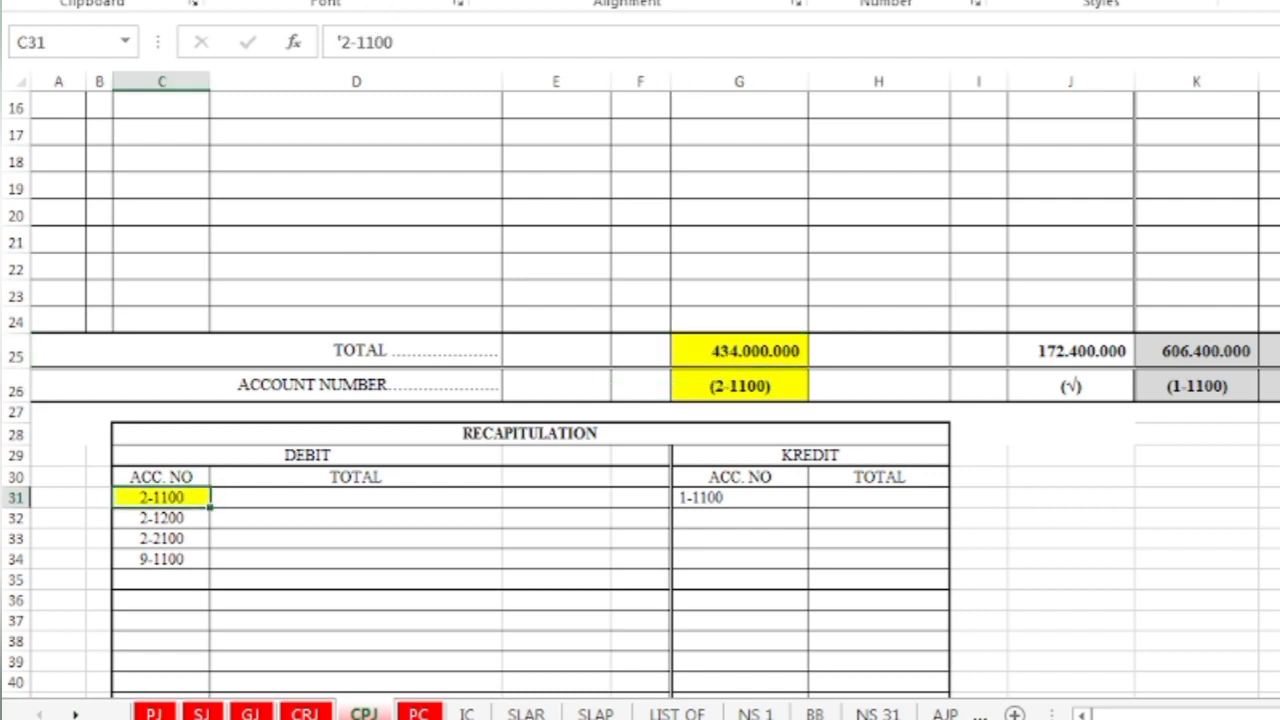
{"action": "left_click", "coordinate": [309, 512]}
{"action": "left_click", "coordinate": [313, 496]}
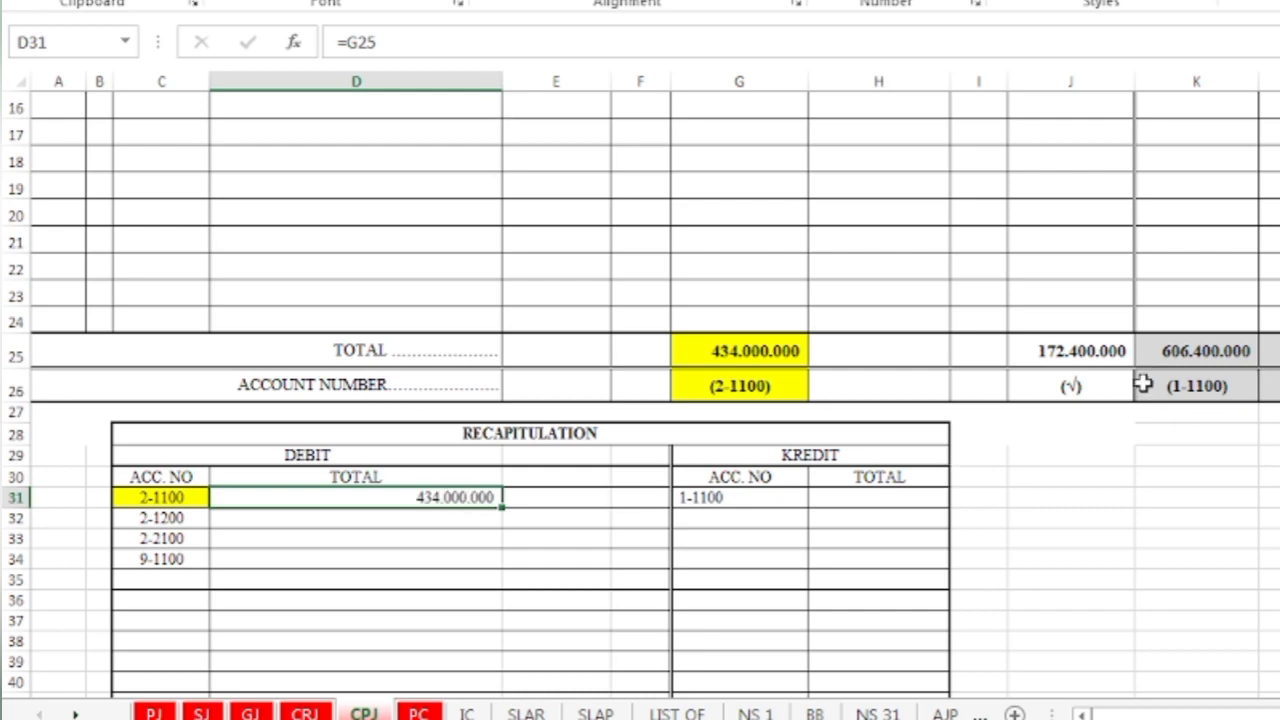
Highlight both 2-1200 account numbers and their Expense Payable amounts in the journal's Others columns in yellow.
{"action": "scroll", "coordinate": [1143, 385], "scroll_direction": "up", "scroll_amount": 4}
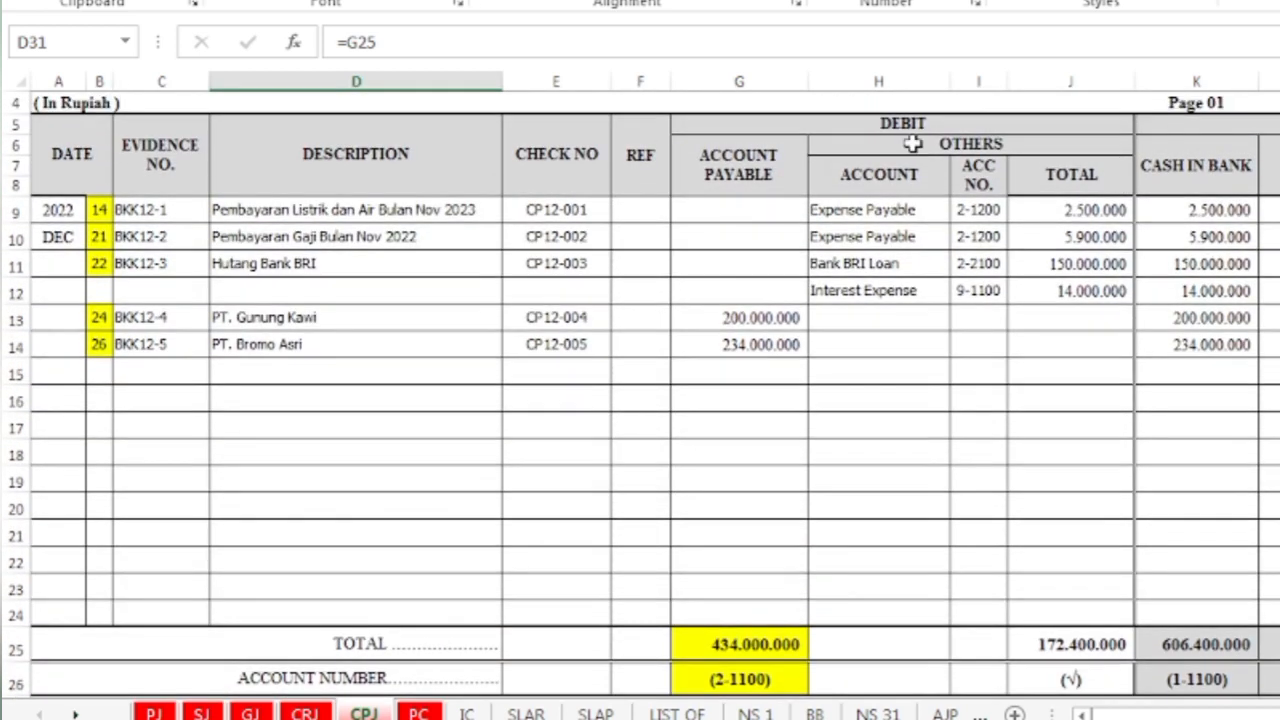
{"action": "left_click_drag", "start_coordinate": [985, 210], "coordinate": [982, 237]}
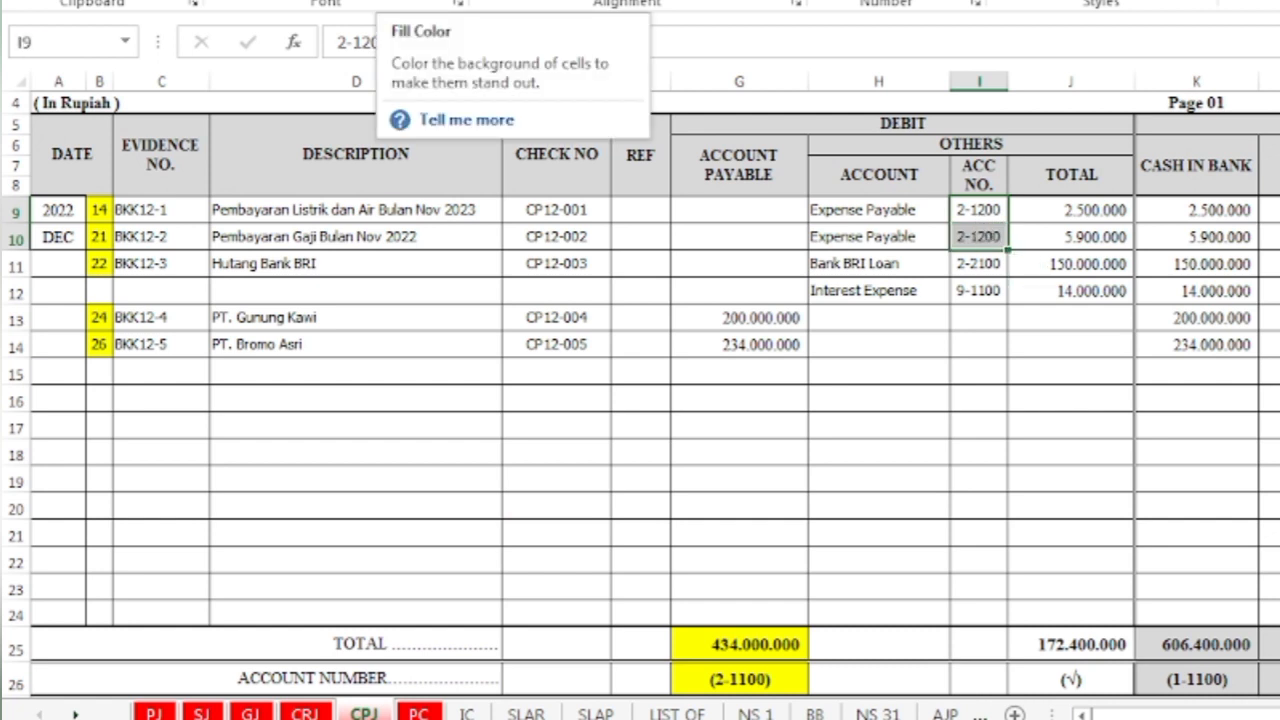
{"action": "left_click", "coordinate": [362, 1]}
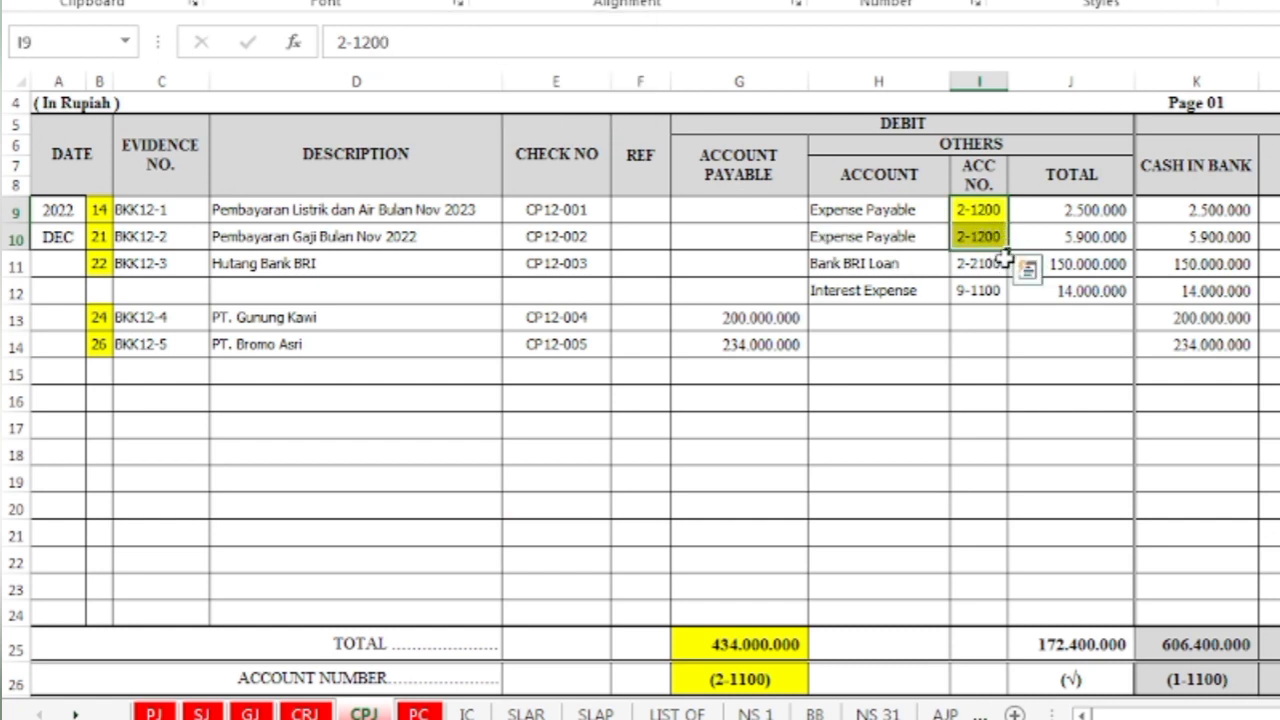
{"action": "left_click", "coordinate": [1100, 209]}
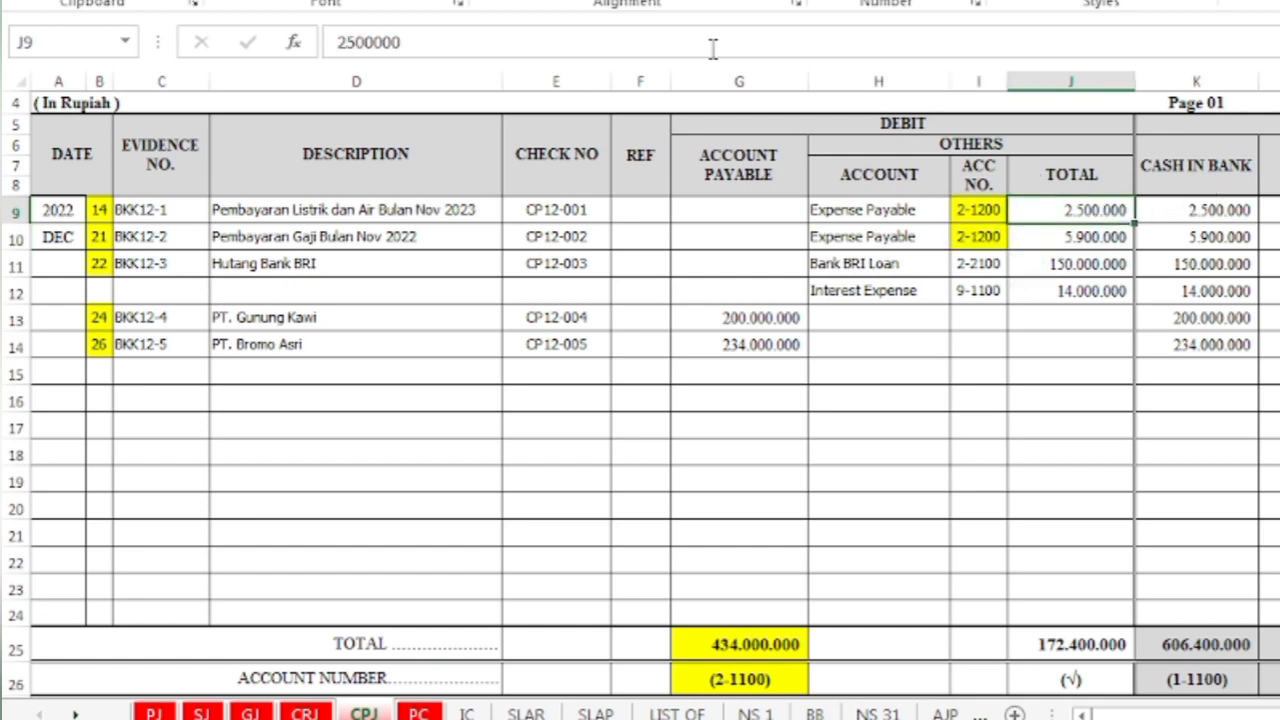
{"action": "key", "text": "F4"}
{"action": "left_click", "coordinate": [1088, 236]}
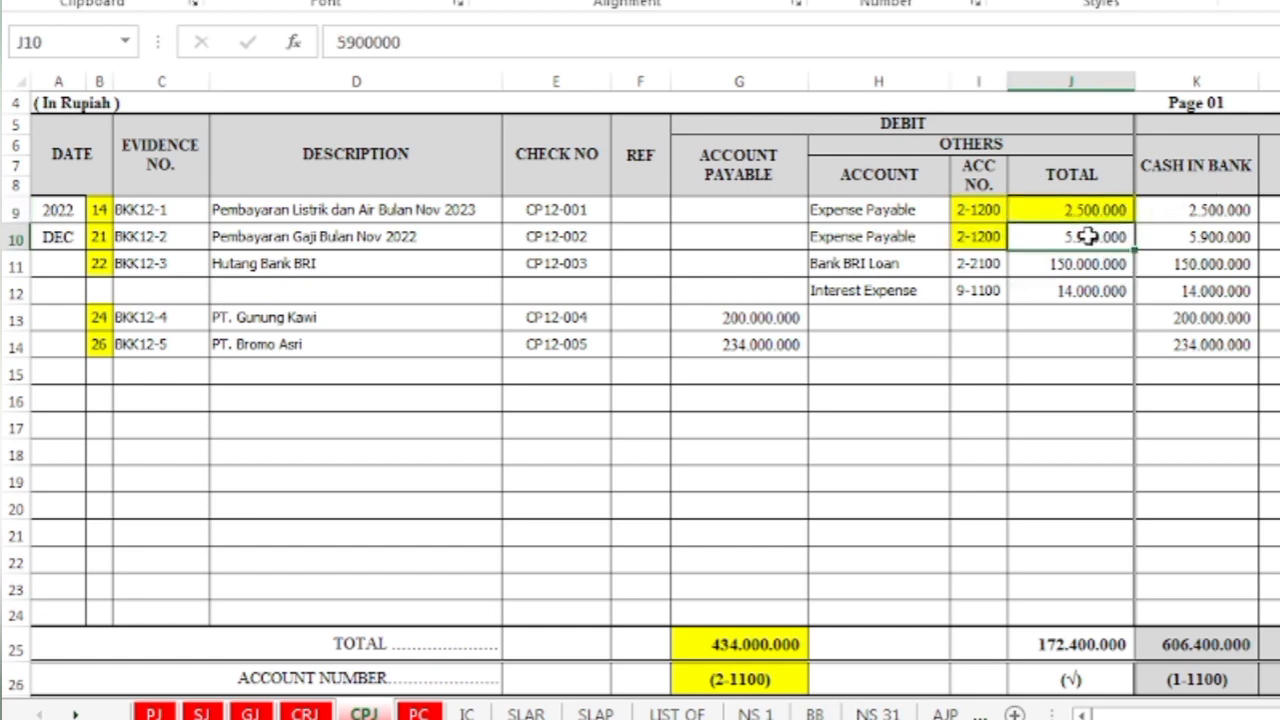
Highlight account 2-1200 in the recapitulation in yellow and set its debit total to =J9+J10.
{"action": "scroll", "coordinate": [694, 374], "scroll_direction": "down", "scroll_amount": 3}
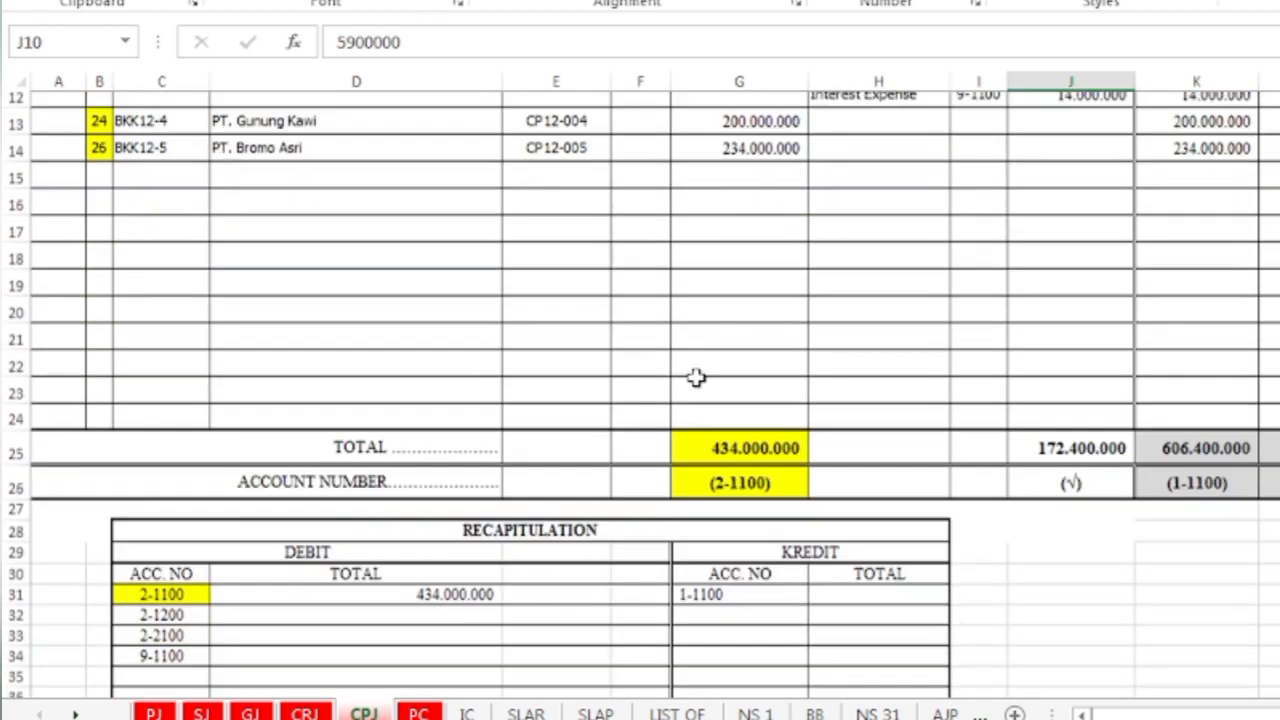
{"action": "left_click", "coordinate": [167, 598]}
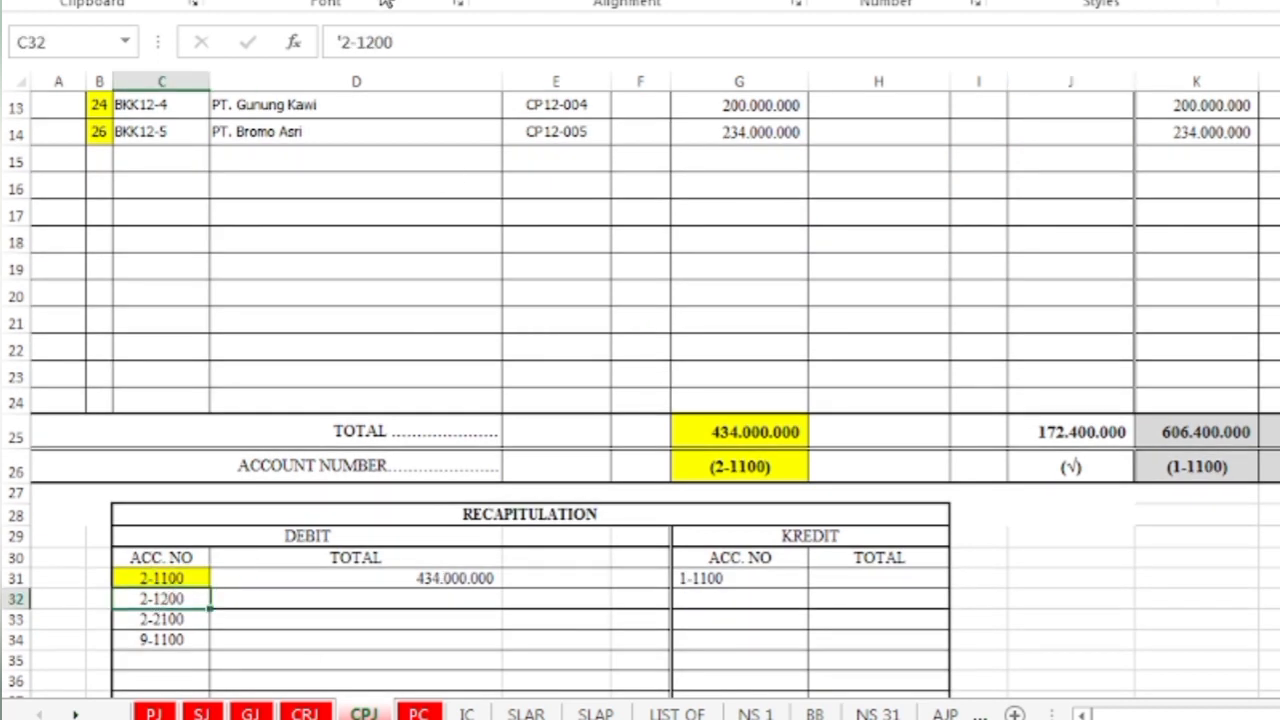
{"action": "key", "text": "F4"}
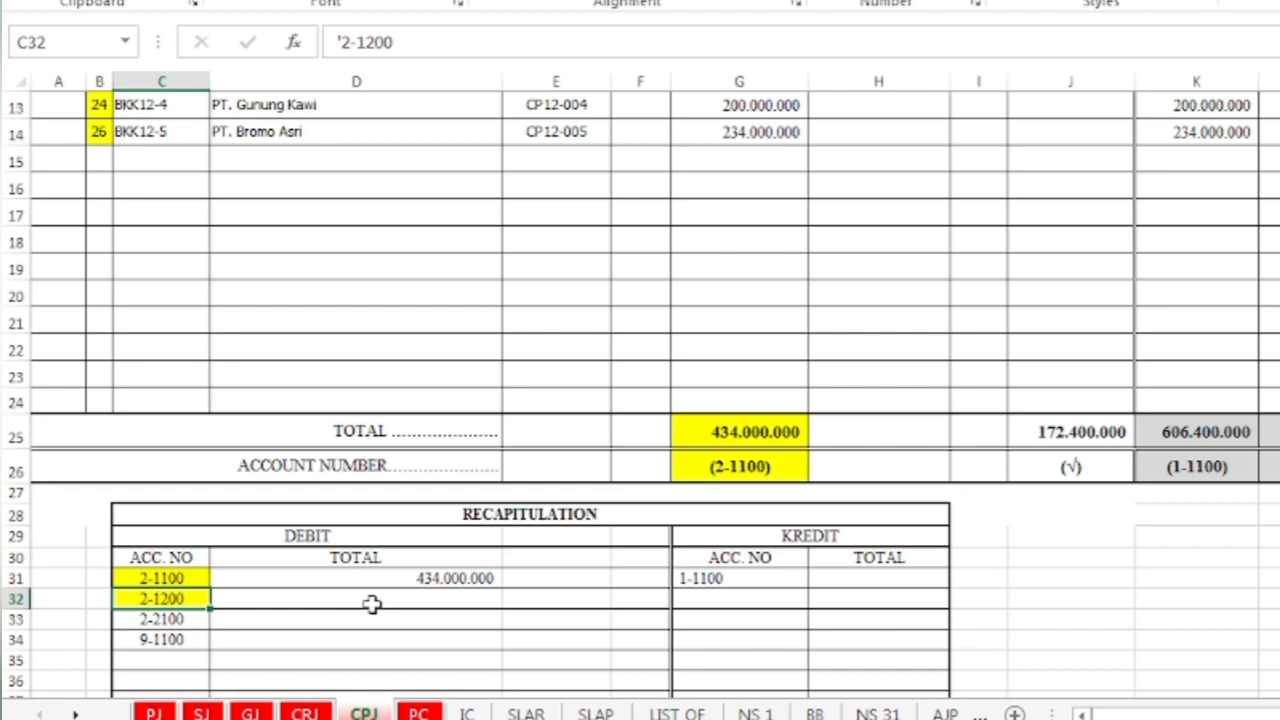
{"action": "left_click", "coordinate": [371, 600]}
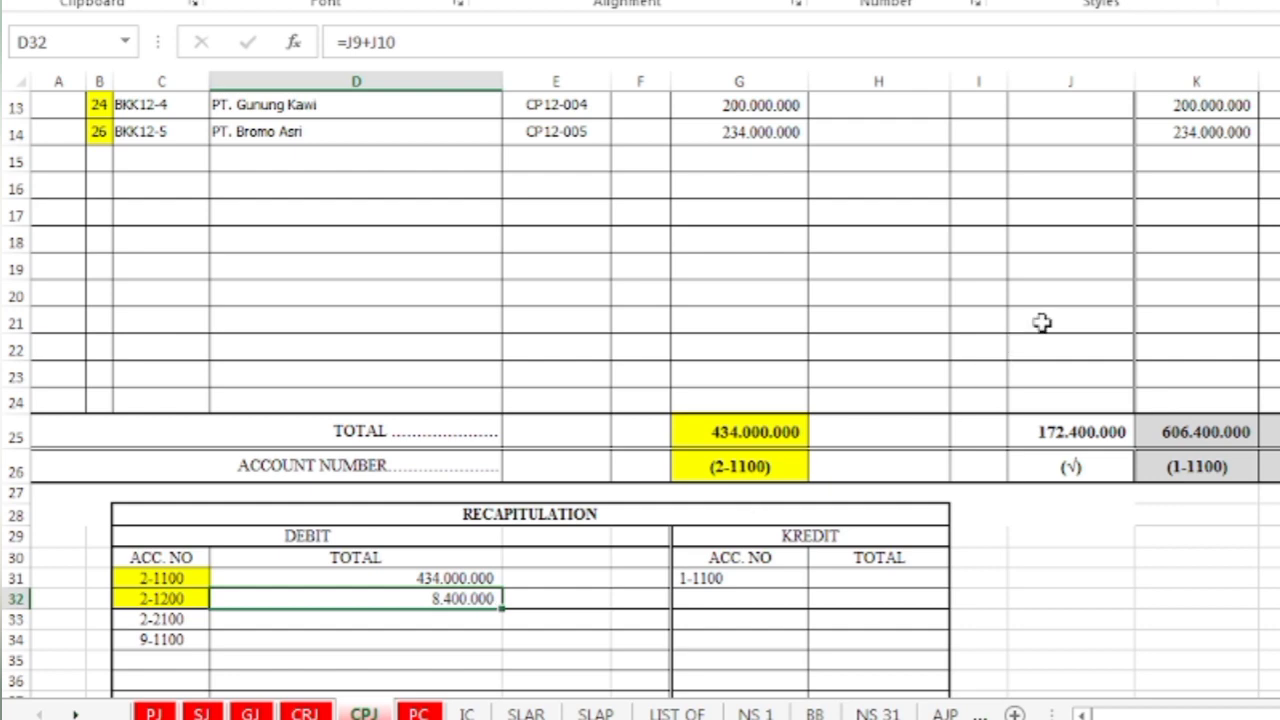
{"action": "scroll", "coordinate": [1042, 322], "scroll_direction": "up", "scroll_amount": 4}
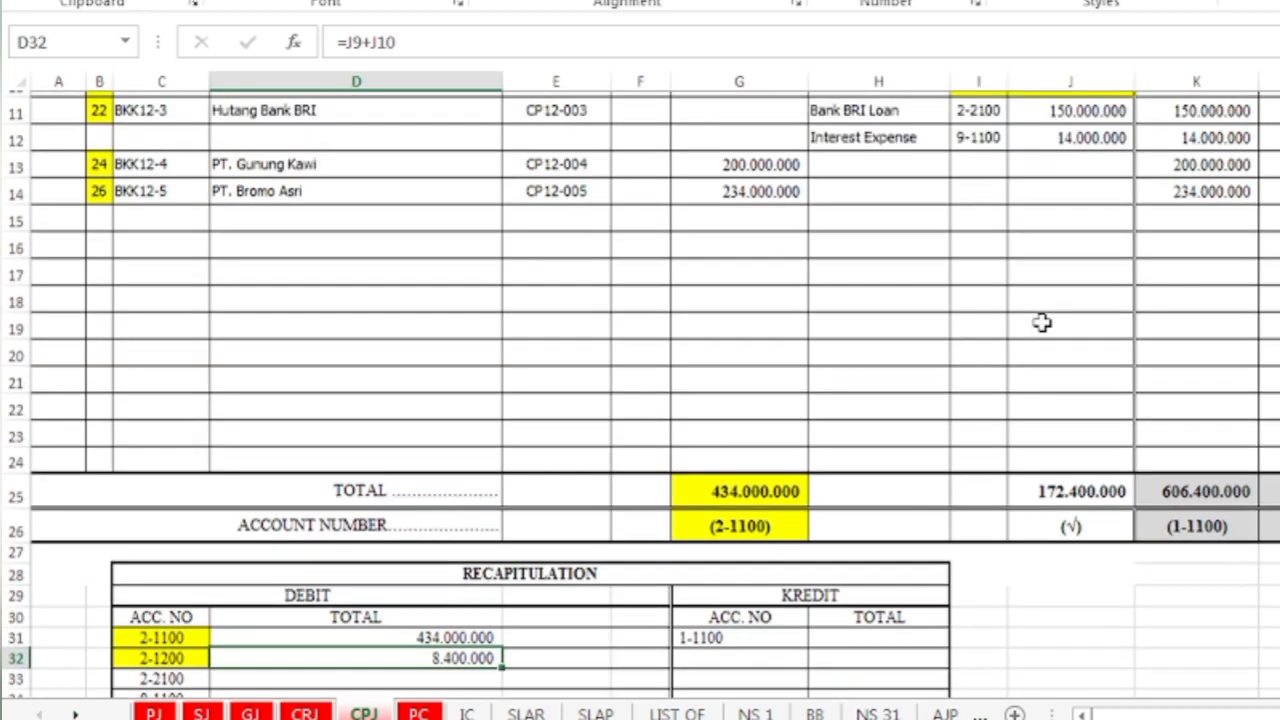
Highlight account number 2-2100 and its Bank BRI Loan amount in the cash payment journal's Others columns in yellow.
{"action": "left_click", "coordinate": [963, 342]}
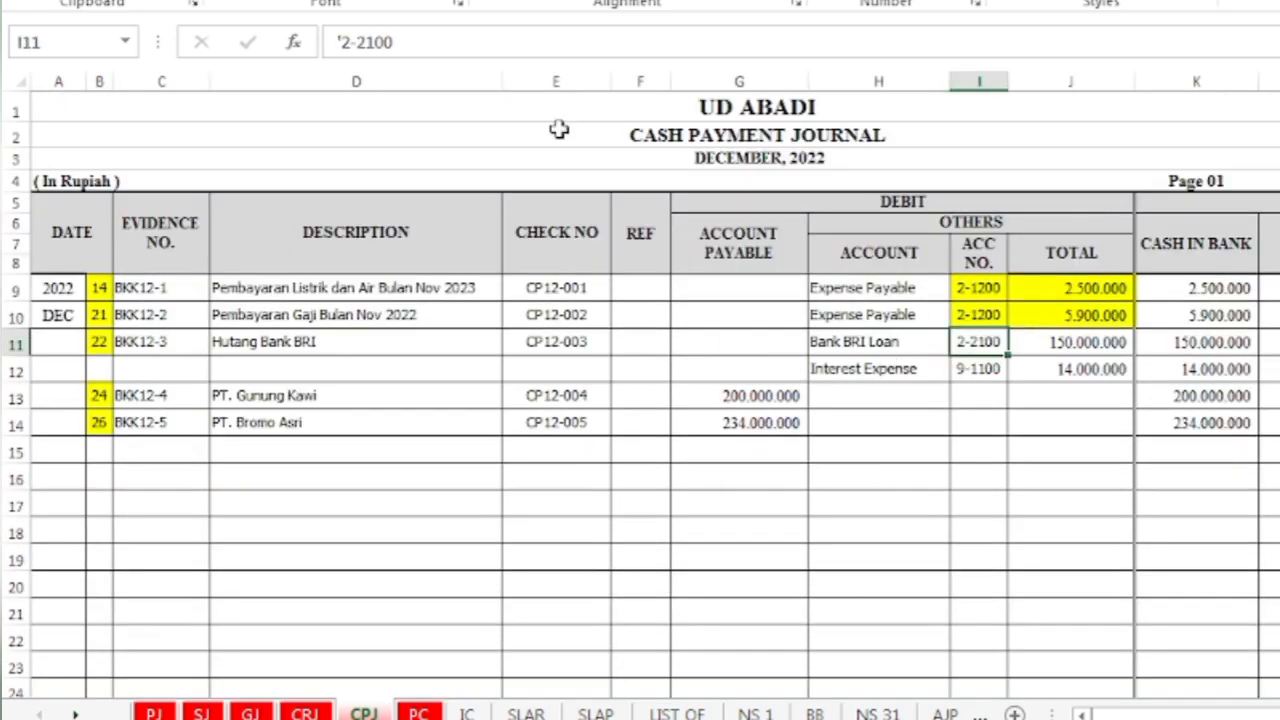
{"action": "left_click", "coordinate": [400, 0]}
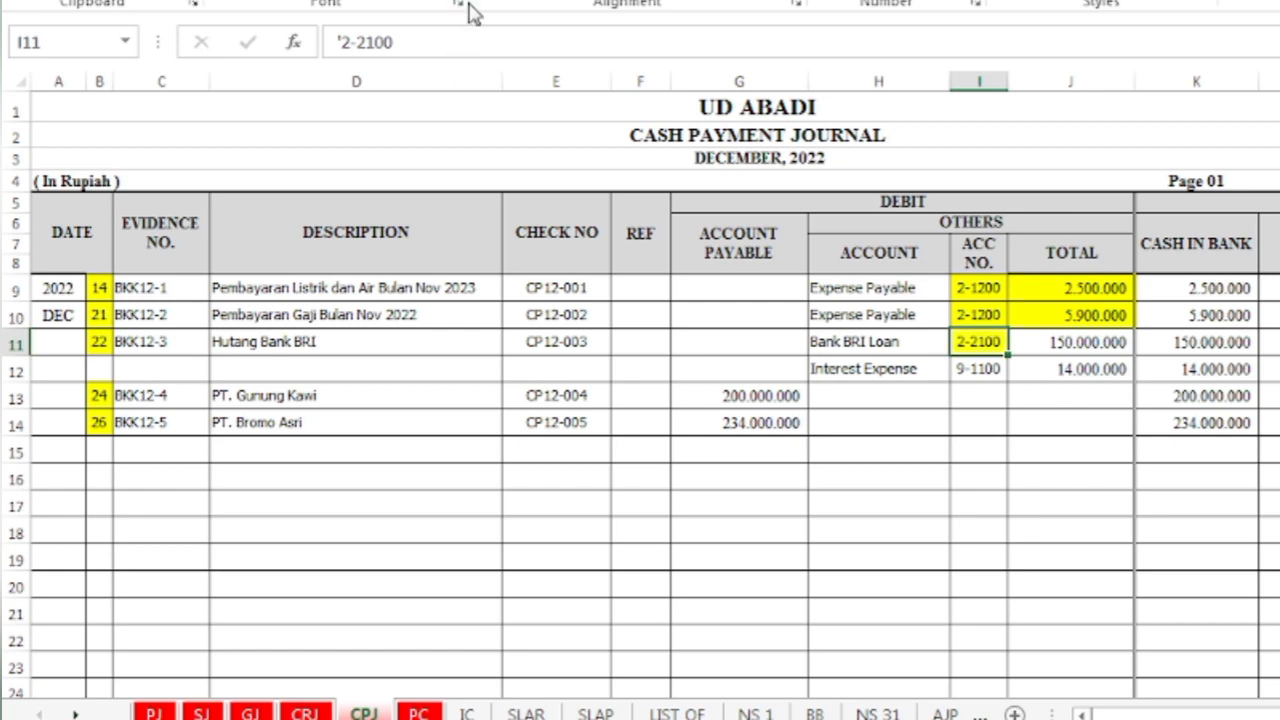
{"action": "left_click", "coordinate": [1101, 343]}
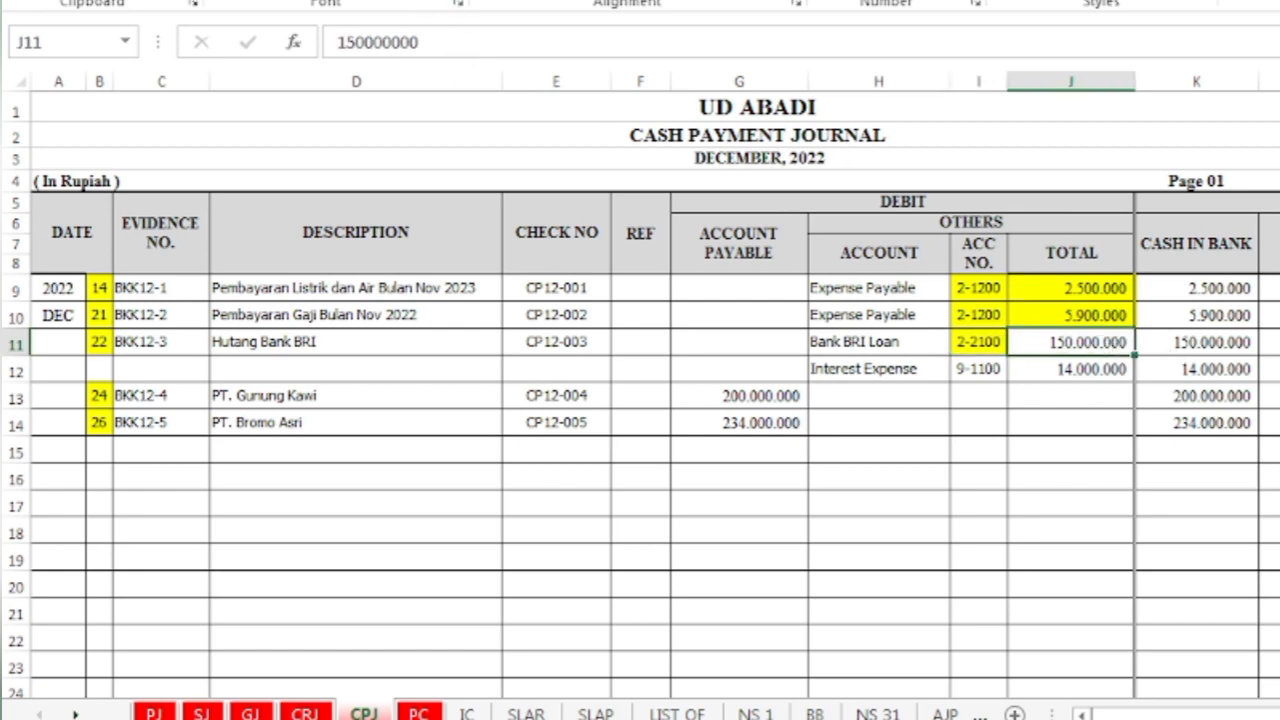
Highlight account 2-2100 in the recapitulation in yellow and reveal its hidden debit total, =J11, with black font.
{"action": "scroll", "coordinate": [810, 525], "scroll_direction": "down", "scroll_amount": 4}
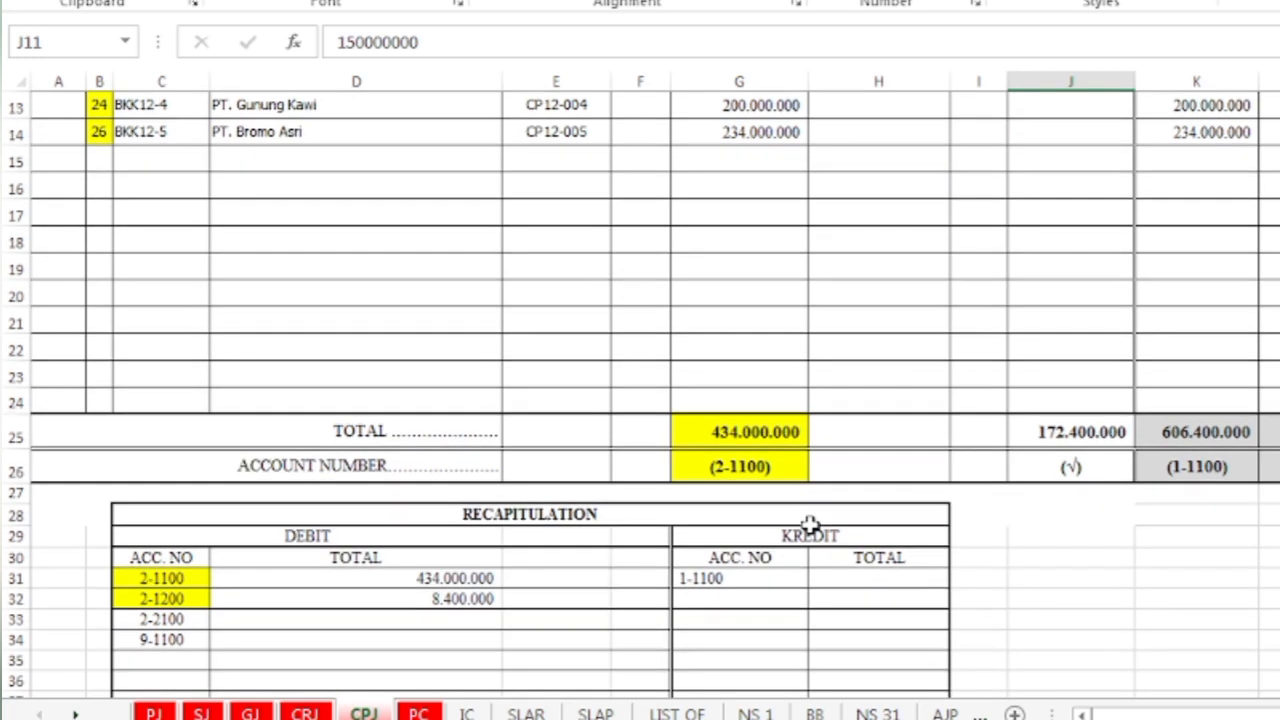
{"action": "left_click", "coordinate": [178, 615]}
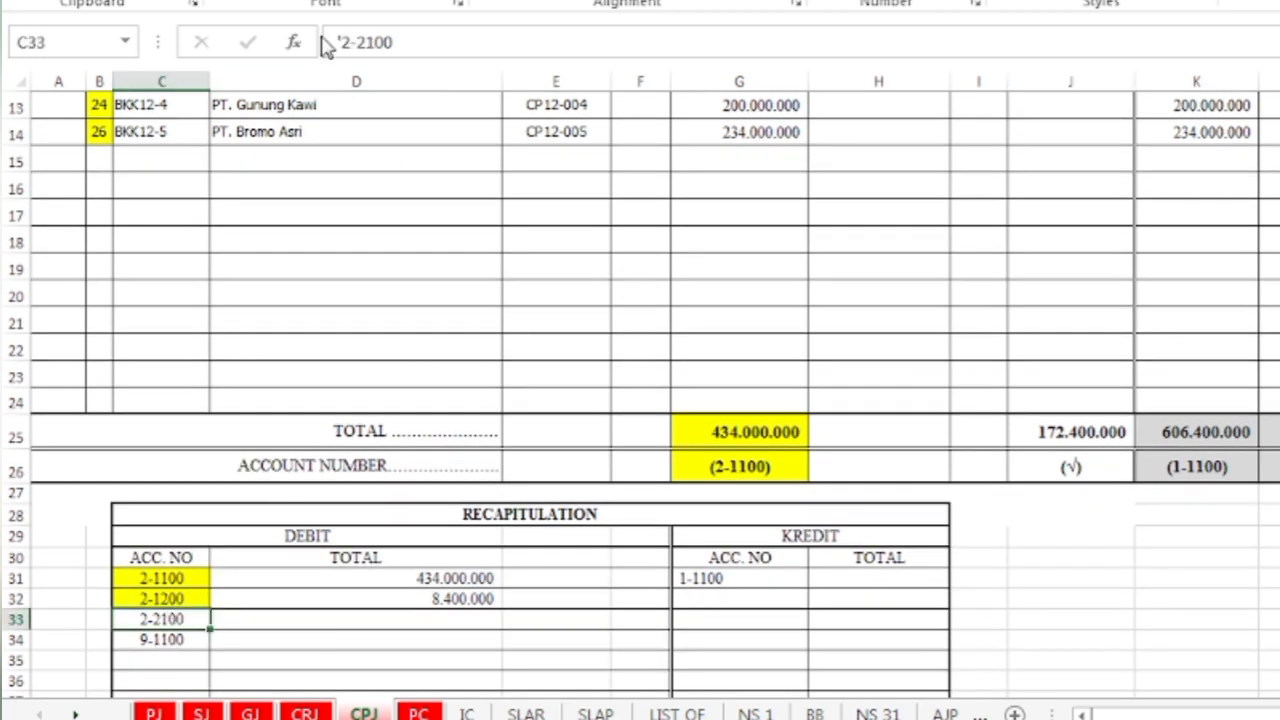
{"action": "key", "text": "F4"}
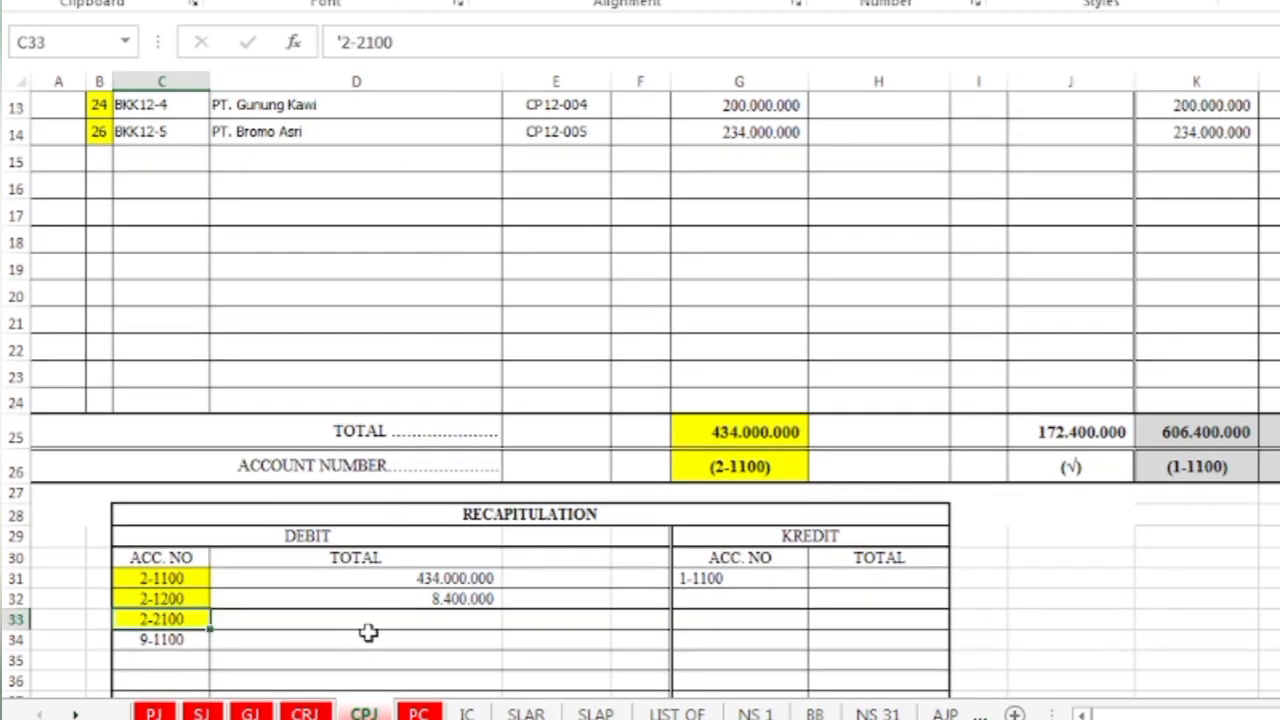
{"action": "left_click", "coordinate": [369, 622]}
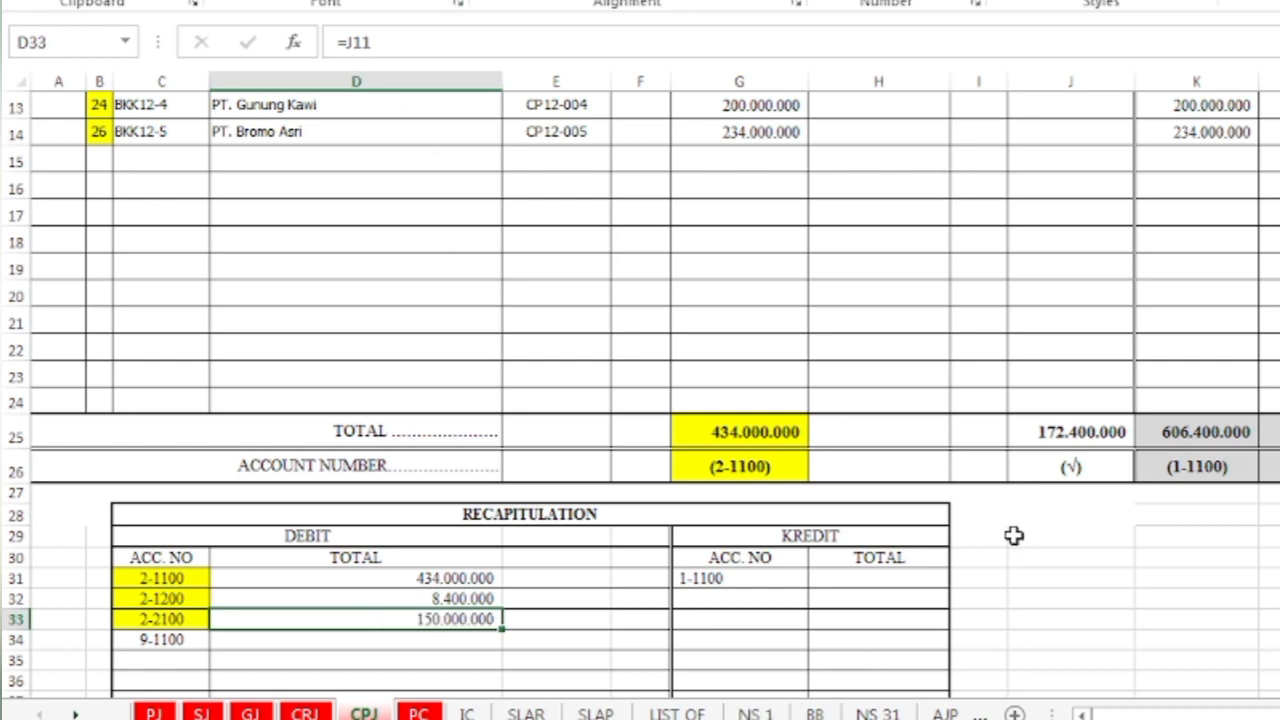
Highlight account number 9-1100 and its Interest Expense amount in the journal's Others columns in yellow.
{"action": "scroll", "coordinate": [1014, 536], "scroll_direction": "up", "scroll_amount": 3}
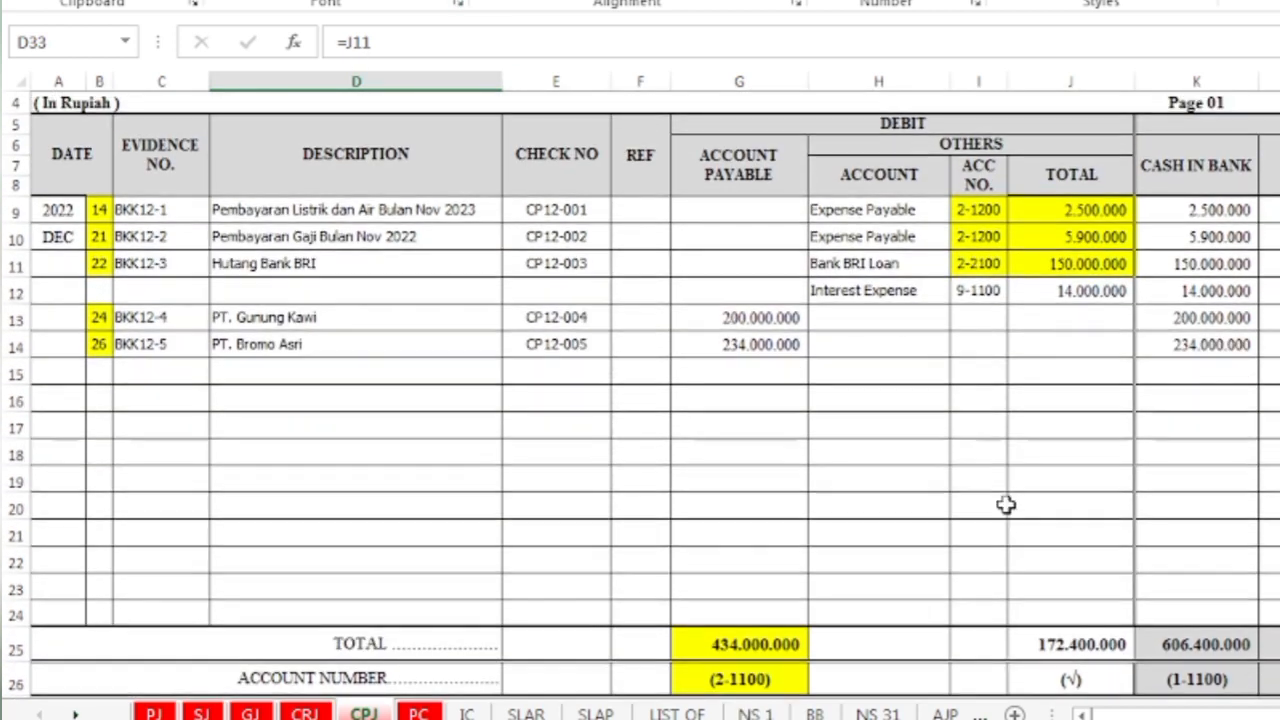
{"action": "left_click", "coordinate": [980, 290]}
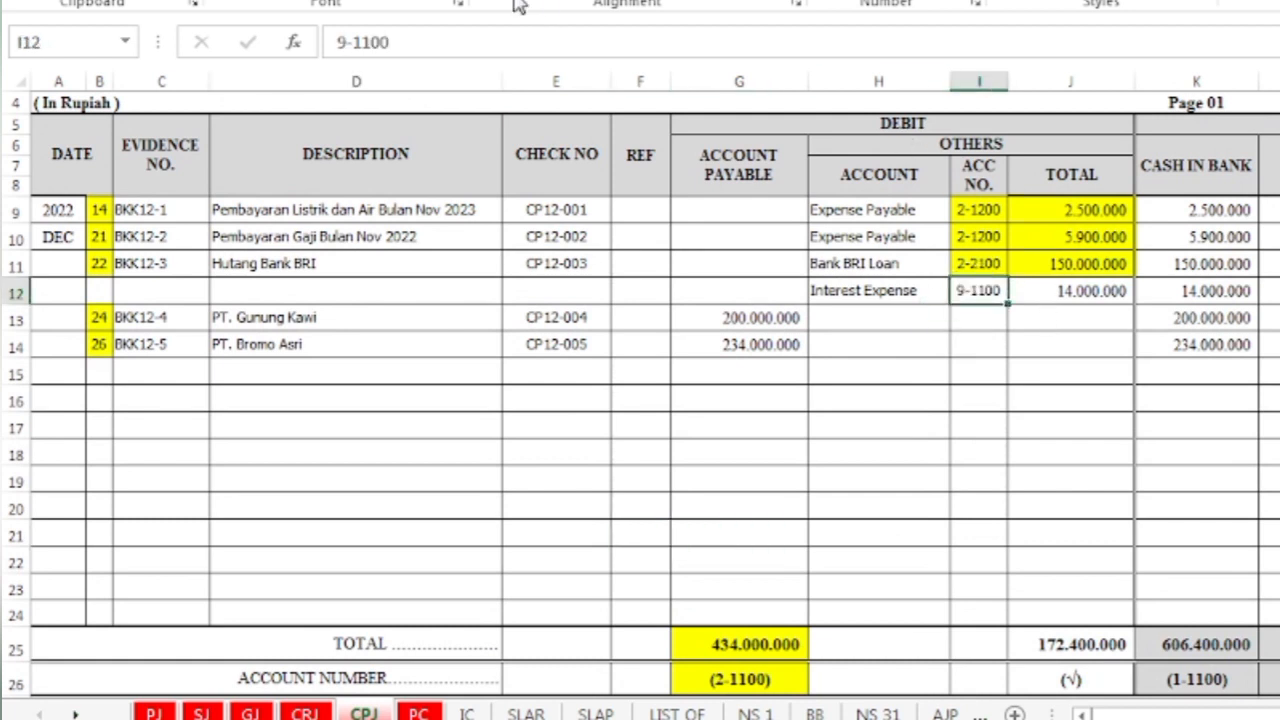
{"action": "key", "text": "F4"}
{"action": "left_click", "coordinate": [1077, 290]}
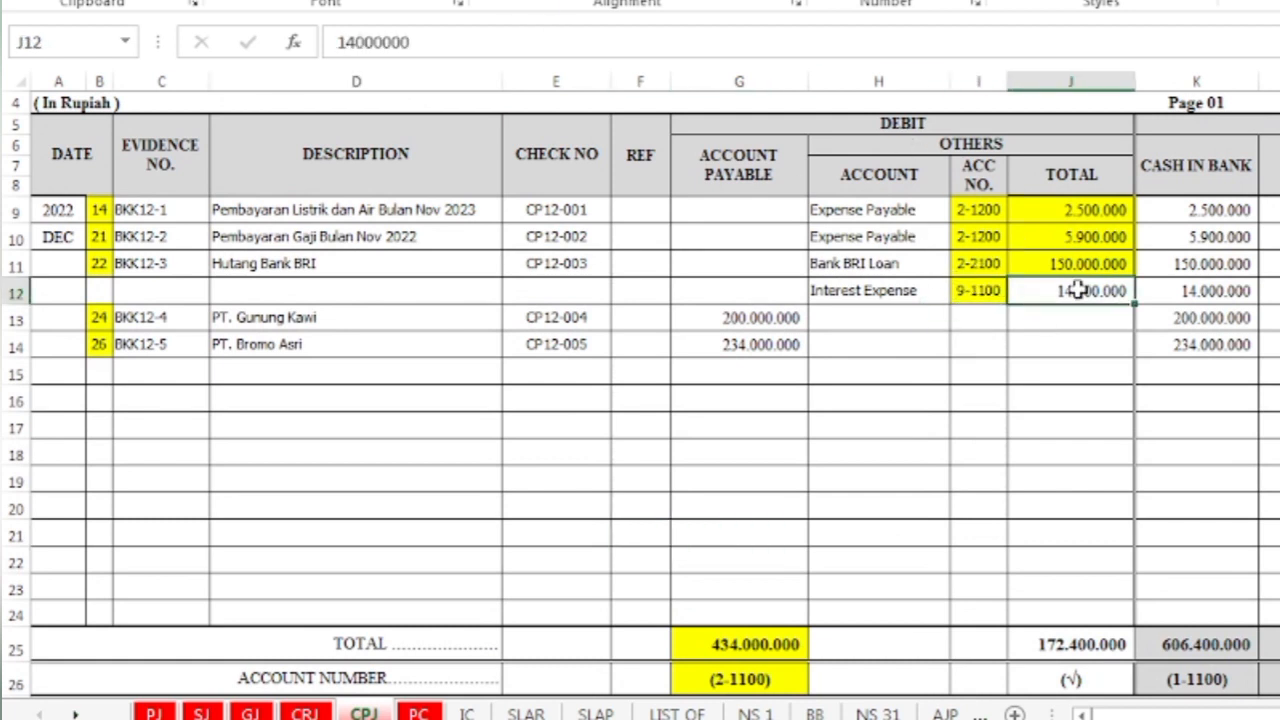
{"action": "key", "text": "F4"}
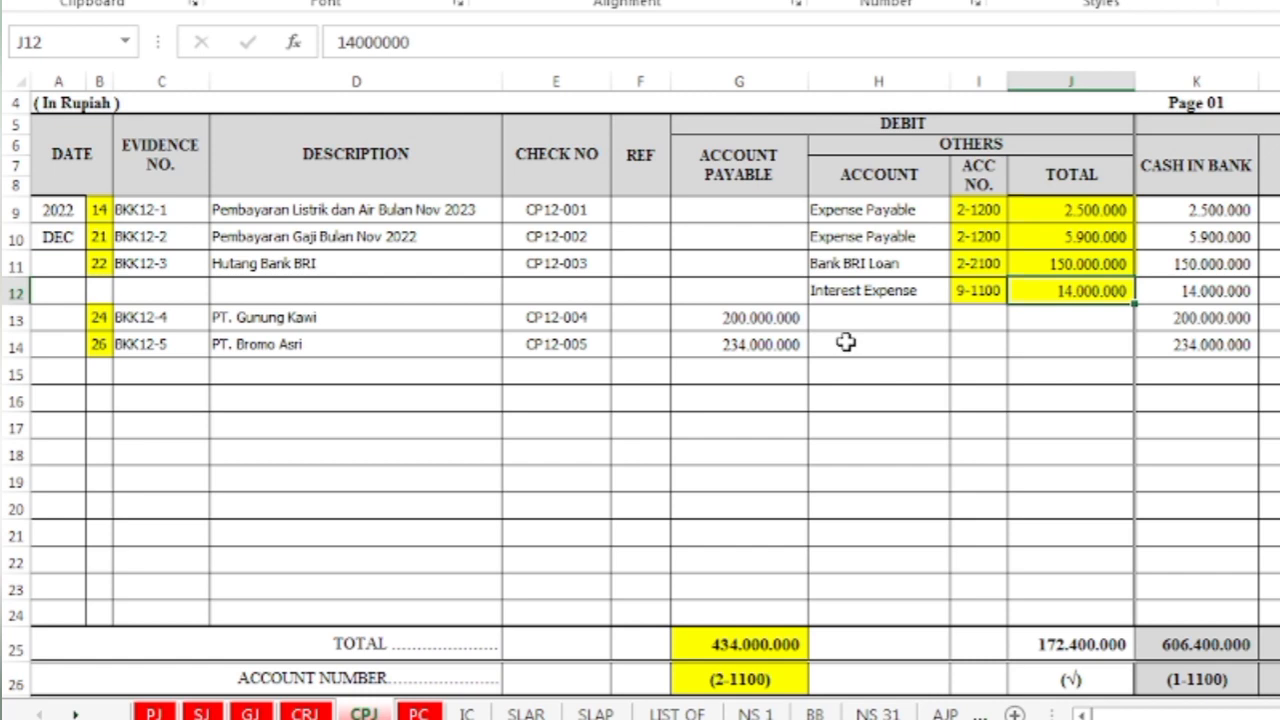
Highlight account 9-1100 in the recapitulation in yellow and reveal its hidden debit total with black font.
{"action": "scroll", "coordinate": [846, 342], "scroll_direction": "down", "scroll_amount": 5}
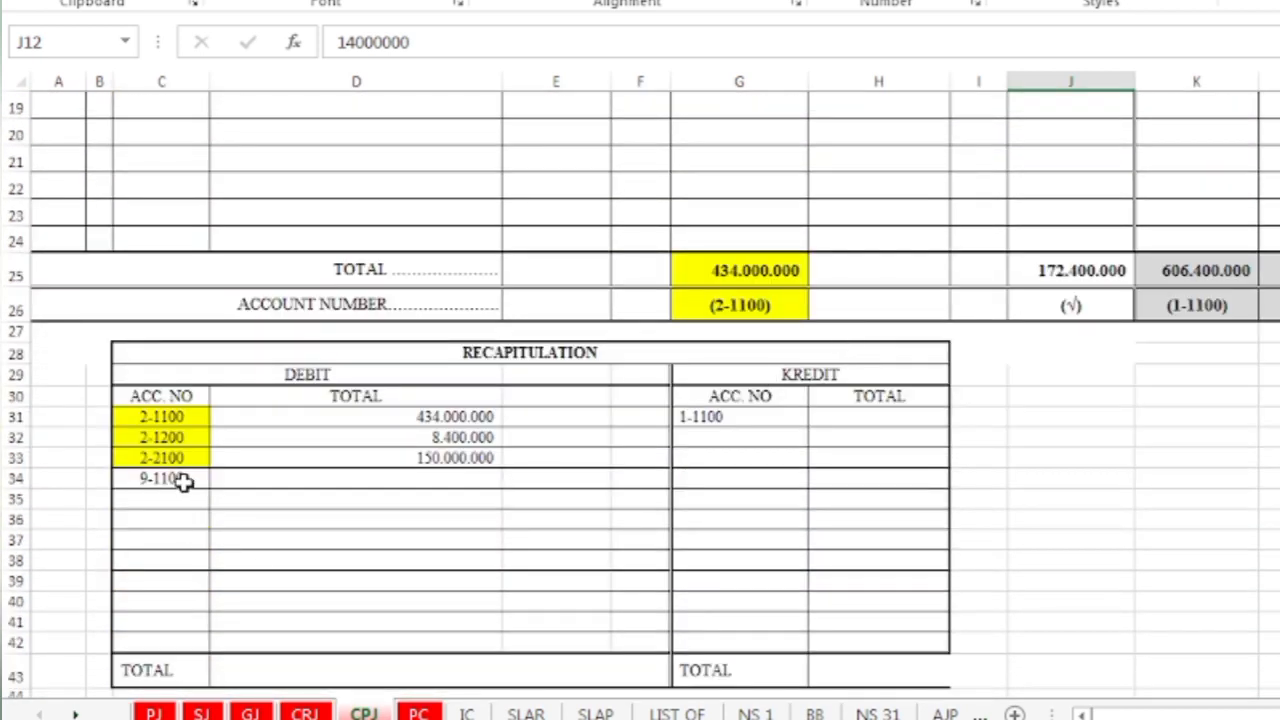
{"action": "left_click", "coordinate": [183, 481]}
{"action": "key", "text": "F4"}
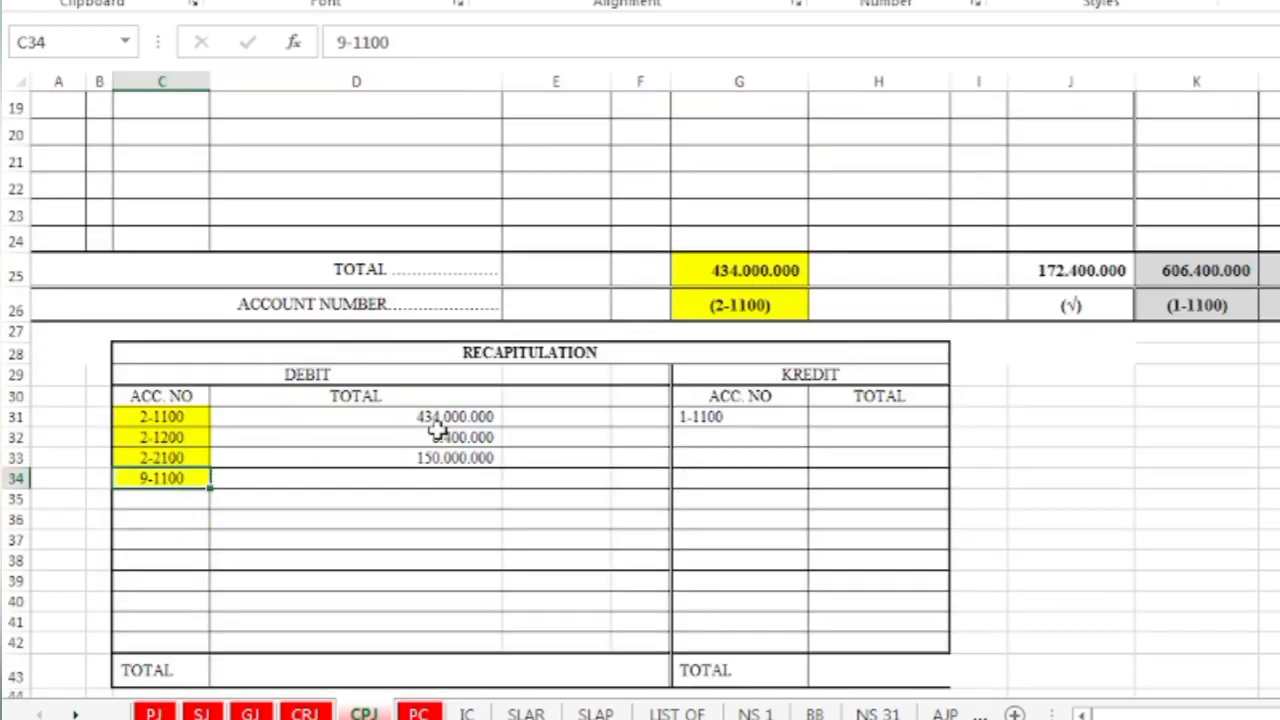
{"action": "left_click", "coordinate": [435, 478]}
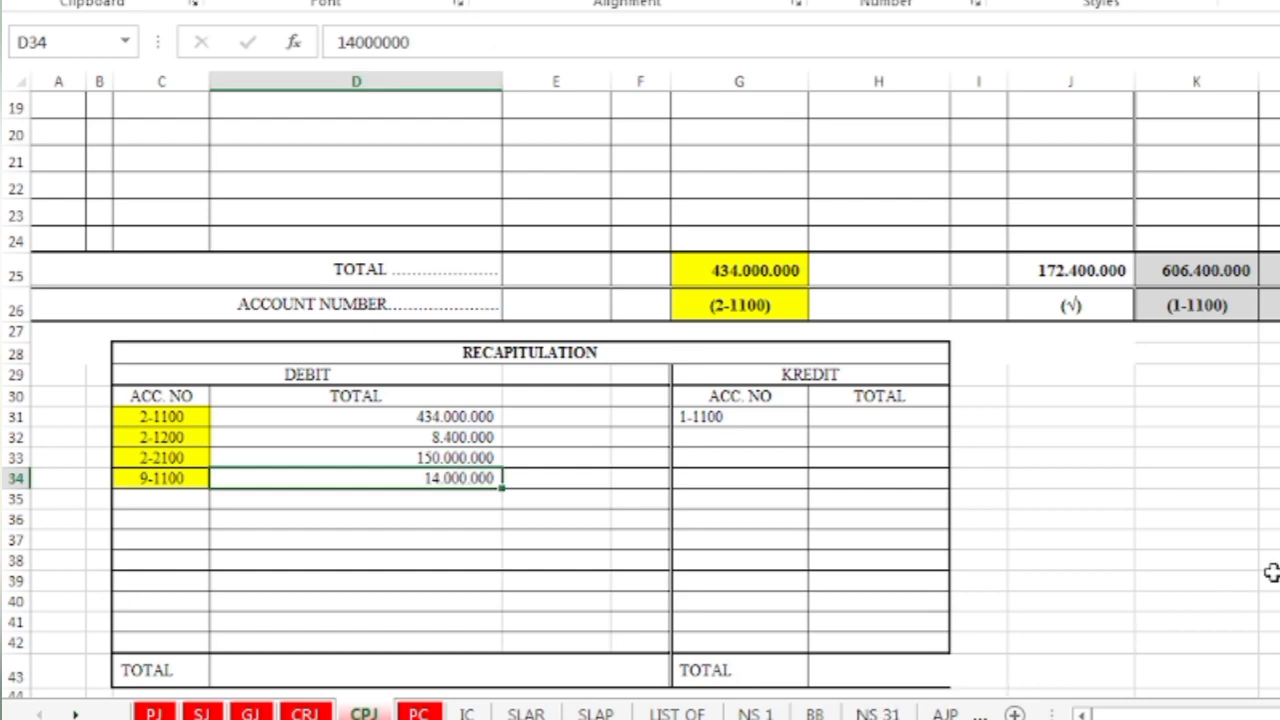
Highlight account number (1-1100) and the Cash in Bank total in the cash payment journal in yellow.
{"action": "scroll", "coordinate": [1276, 571], "scroll_direction": "up", "scroll_amount": 5}
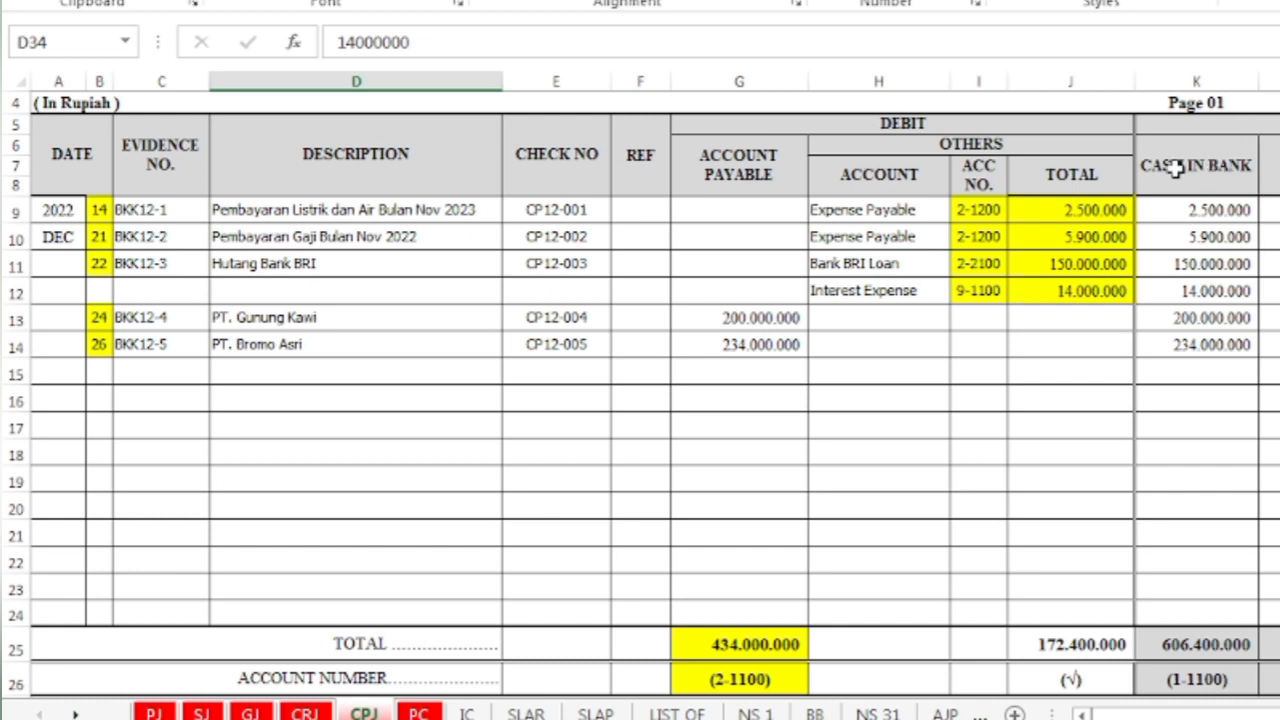
{"action": "left_click", "coordinate": [1210, 681]}
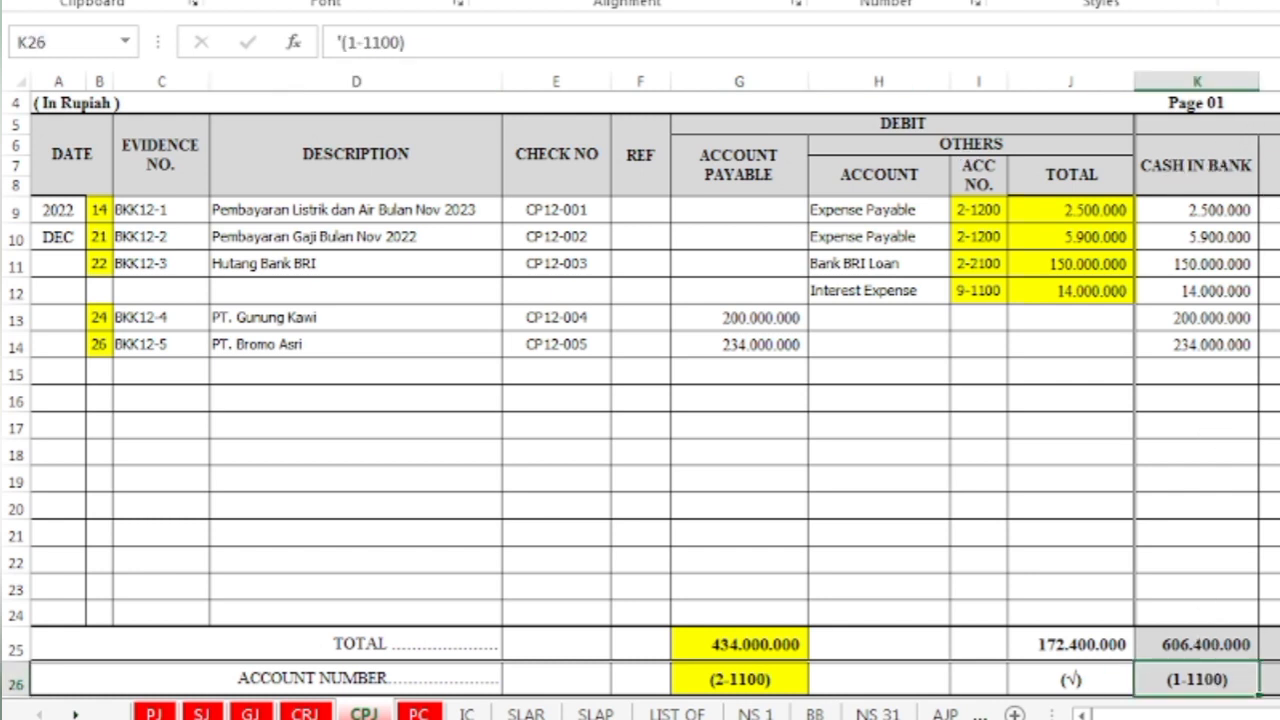
{"action": "left_click", "coordinate": [1189, 650]}
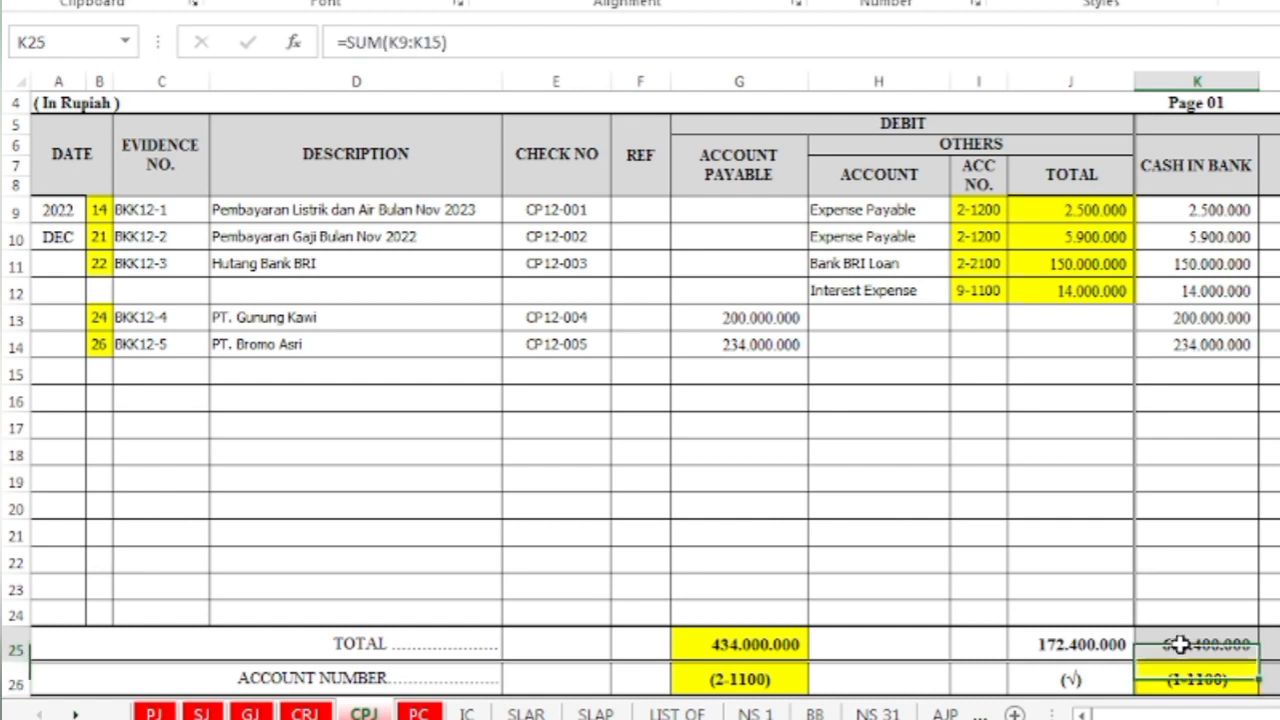
{"action": "left_click", "coordinate": [385, 0]}
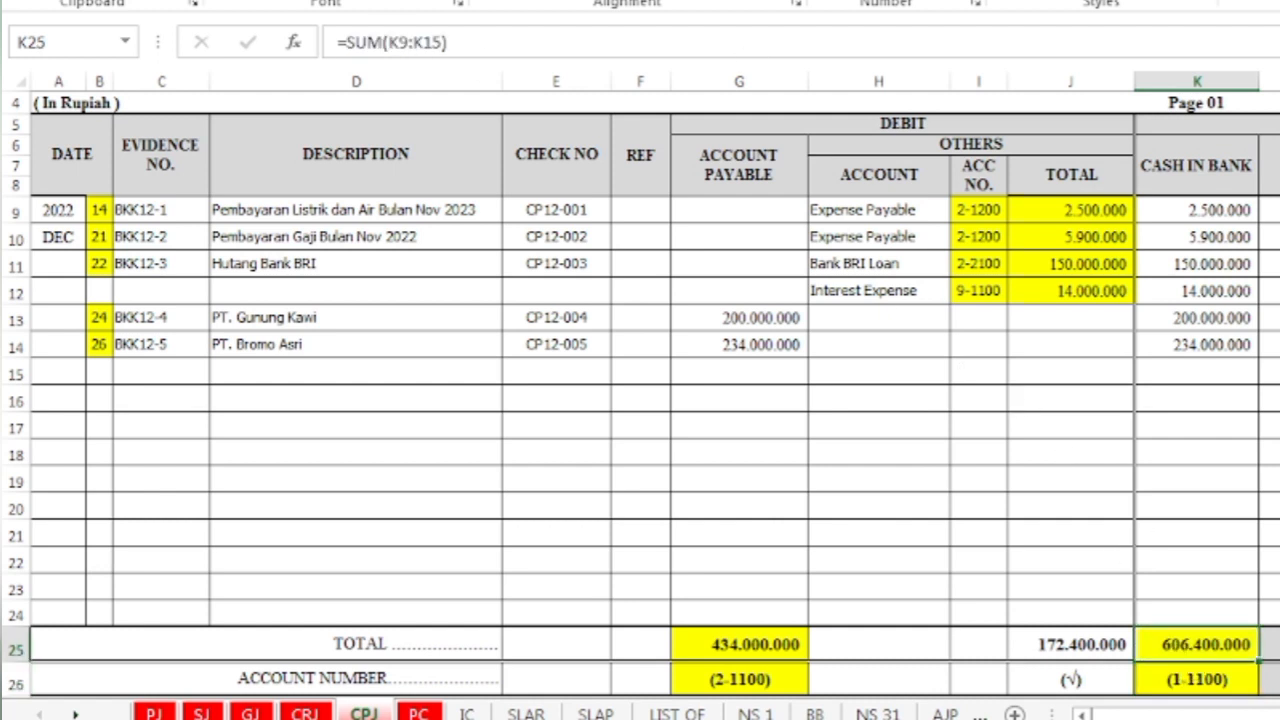
Highlight credit account 1-1100 in the recapitulation in yellow and reveal its hidden total, =K25, with black font.
{"action": "scroll", "coordinate": [1252, 585], "scroll_direction": "down", "scroll_amount": 5}
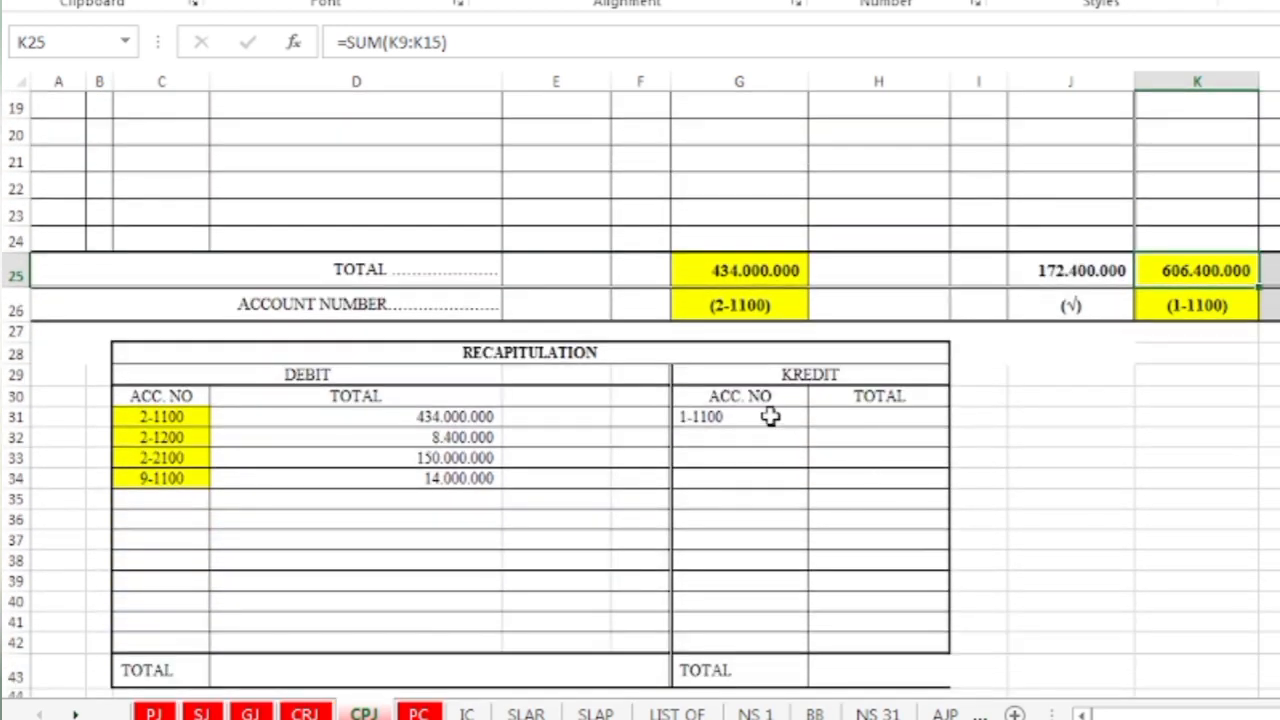
{"action": "left_click", "coordinate": [768, 417]}
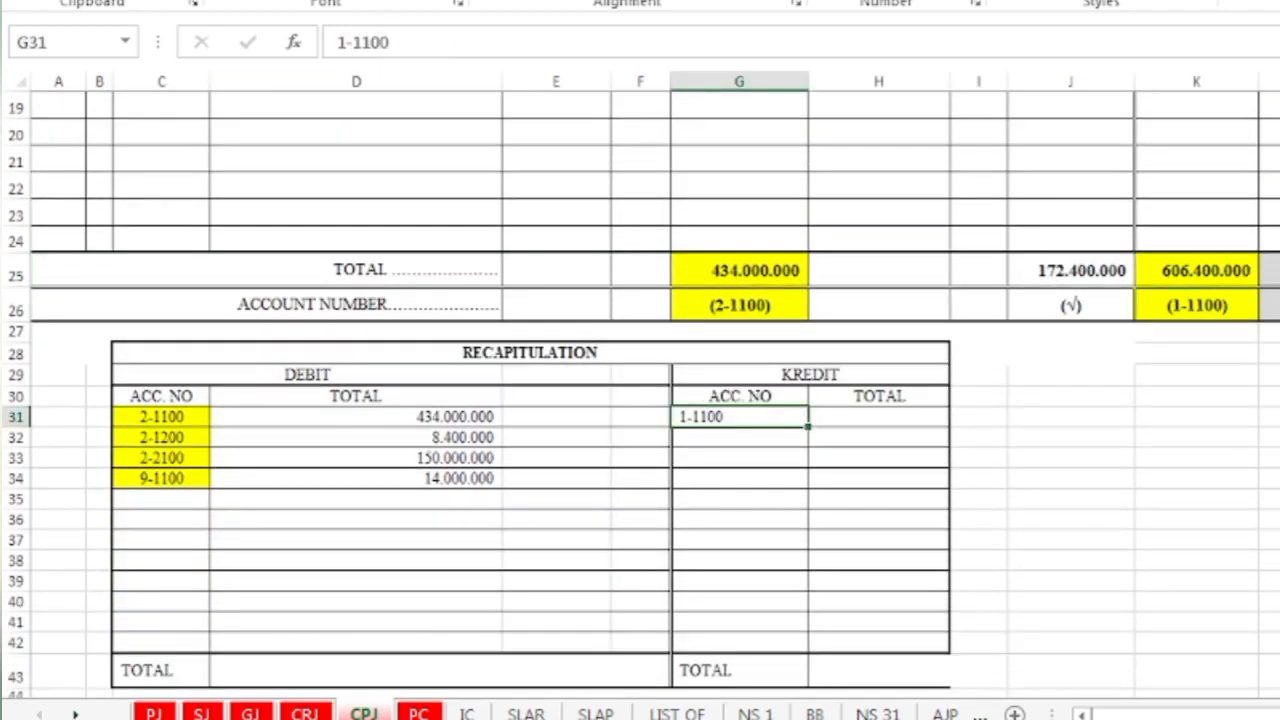
{"action": "left_click", "coordinate": [906, 426]}
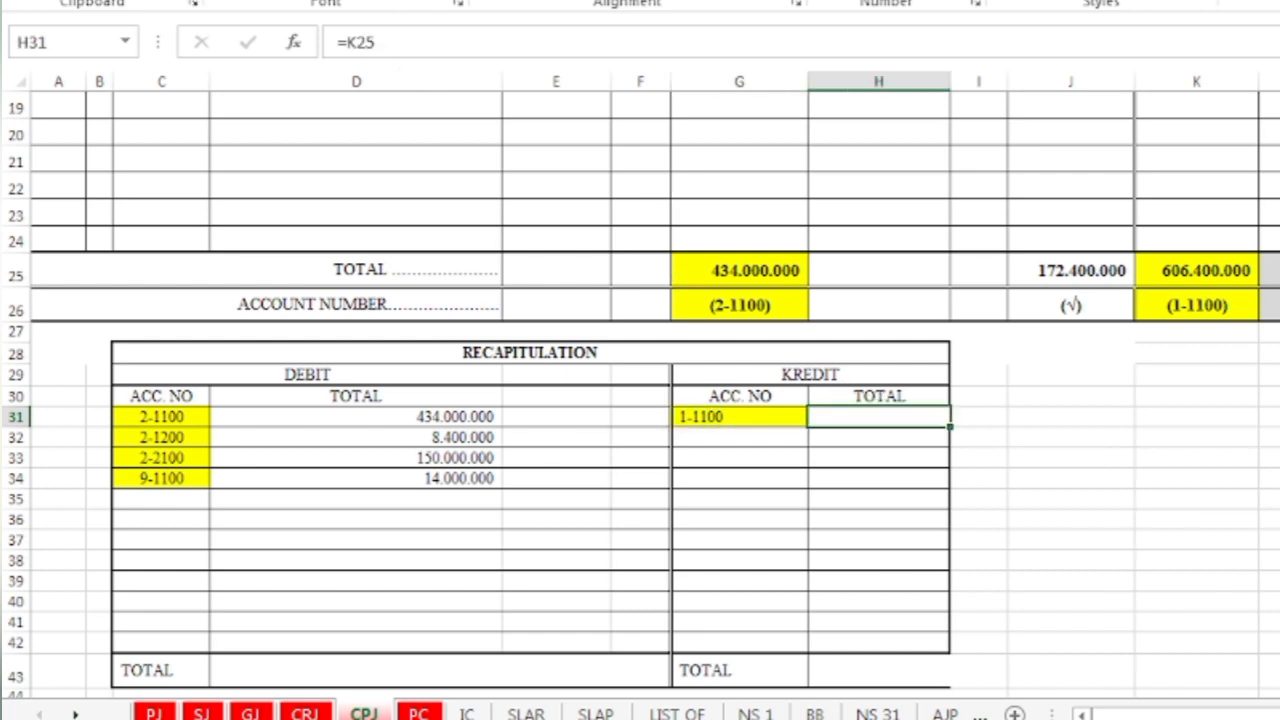
{"action": "left_click", "coordinate": [445, 2]}
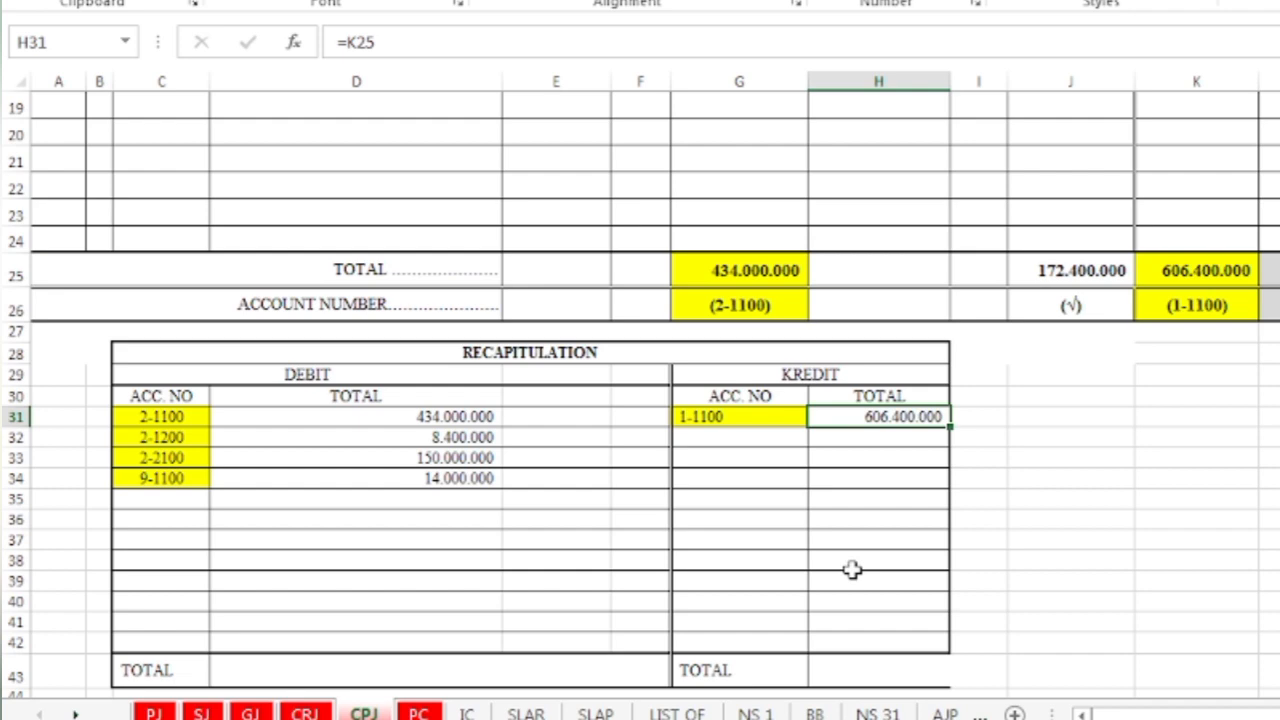
Reveal the recapitulation's hidden debit and credit grand totals, =SUM(D31:D34) and =SUM(H31:H34), with black font.
{"action": "scroll", "coordinate": [843, 609], "scroll_direction": "down", "scroll_amount": 1}
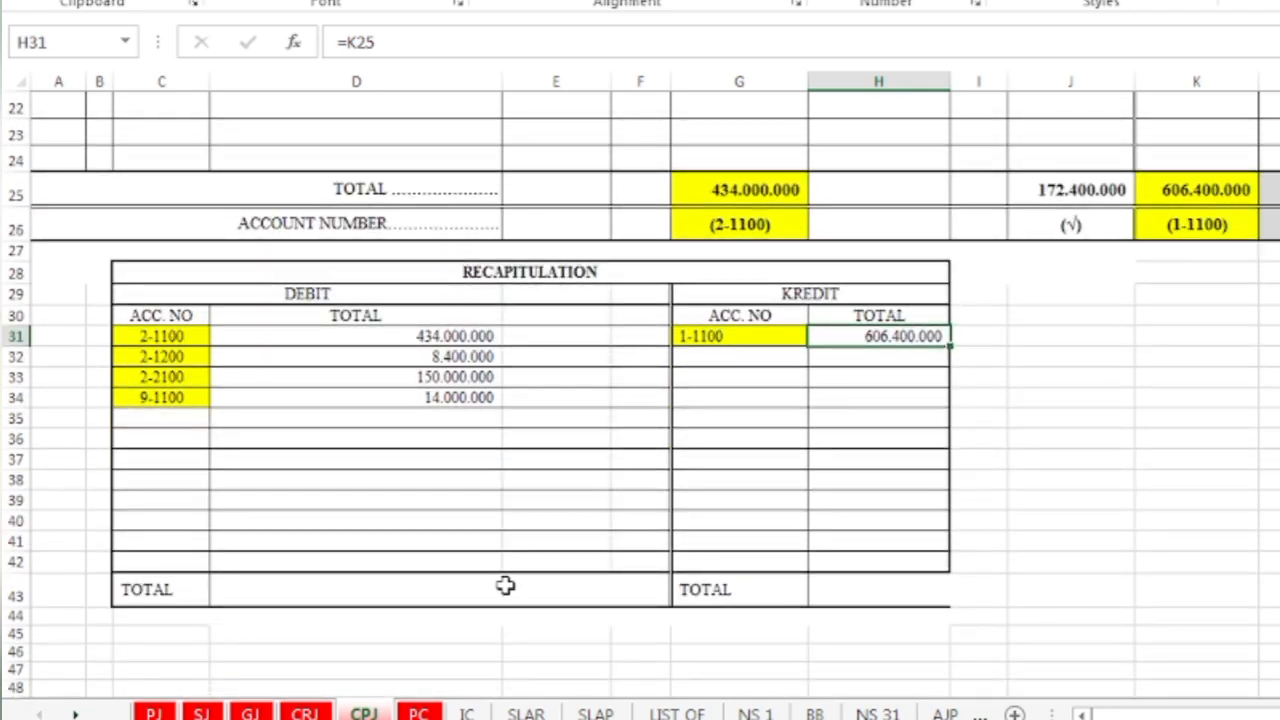
{"action": "left_click", "coordinate": [467, 589]}
{"action": "left_click", "coordinate": [445, 2]}
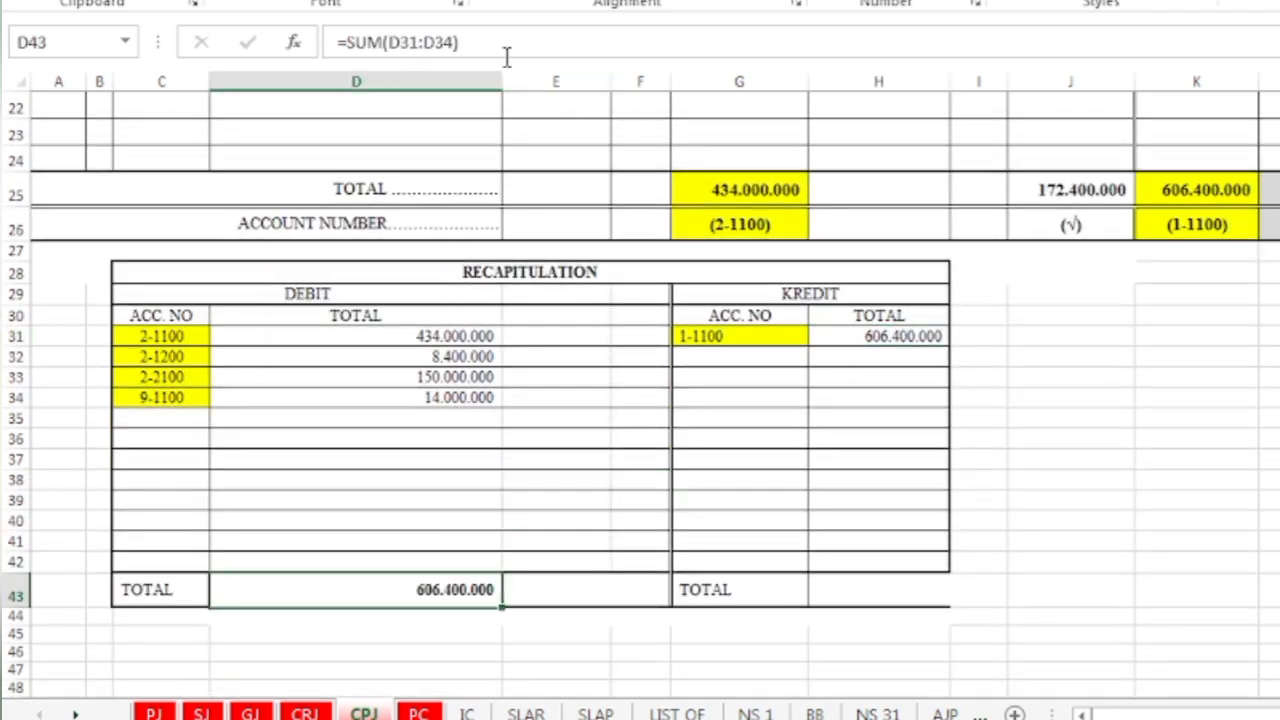
{"action": "left_click", "coordinate": [900, 596]}
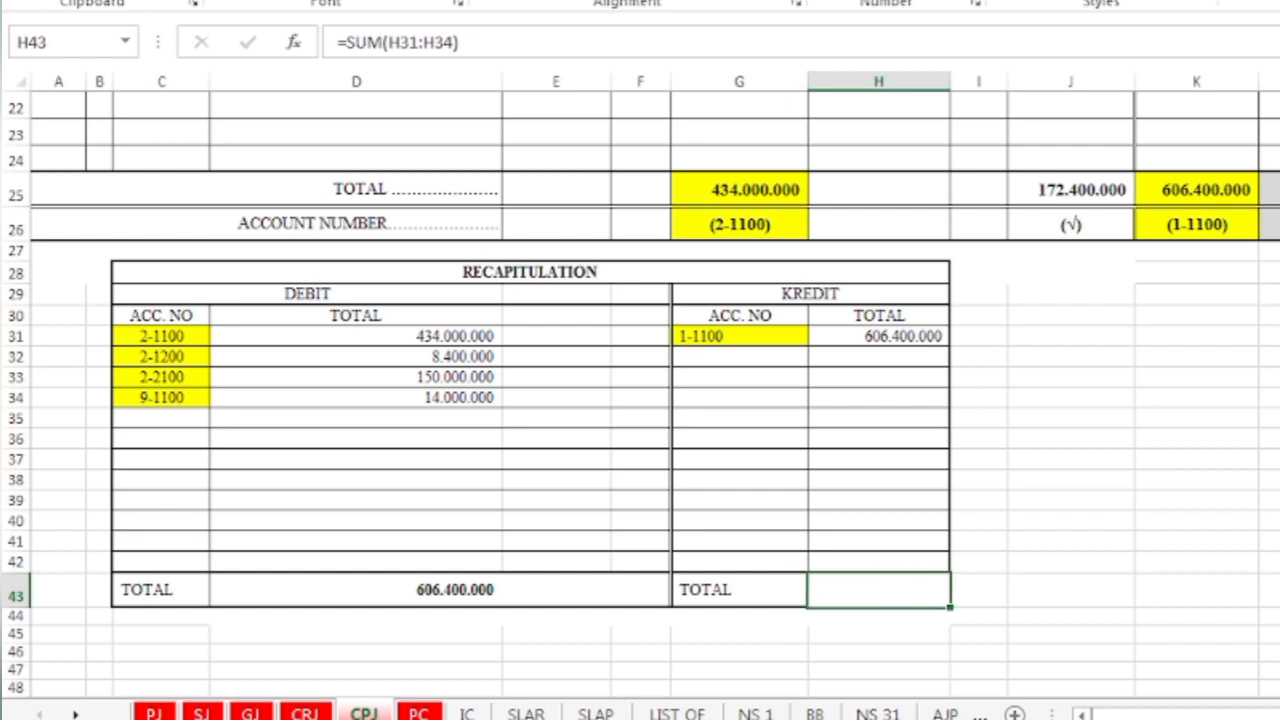
{"action": "left_click", "coordinate": [445, 2]}
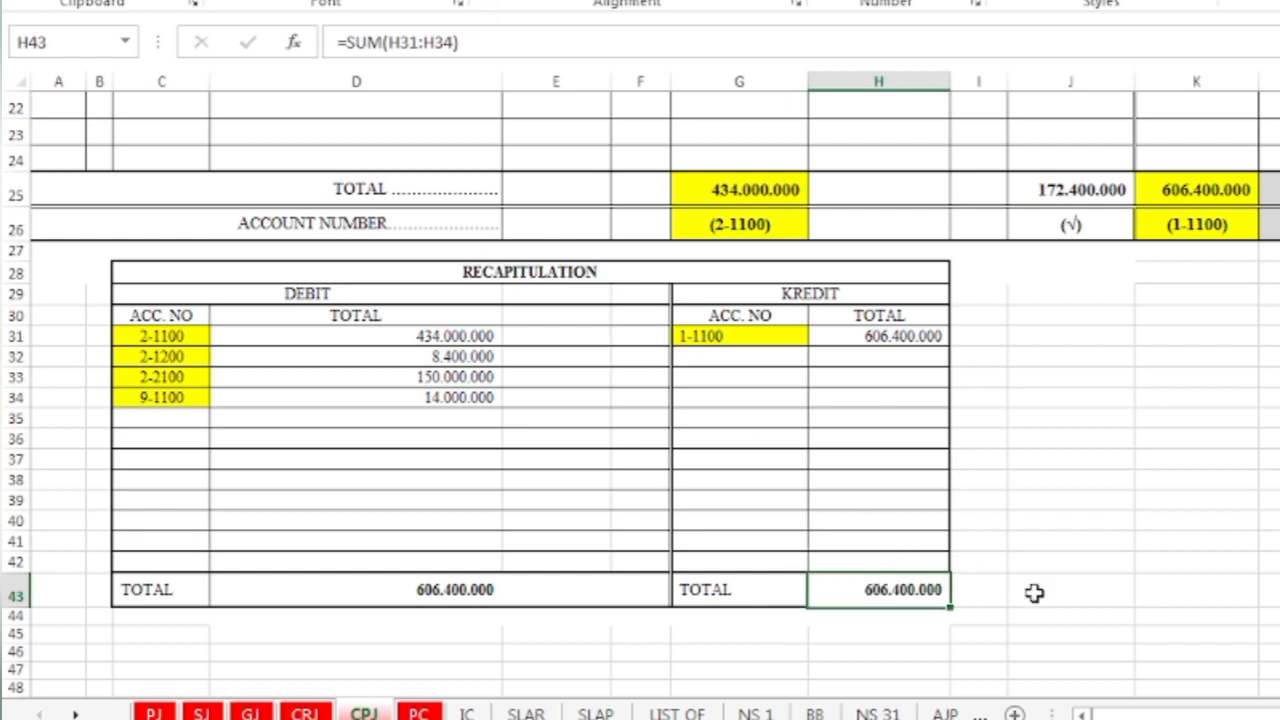
On the PC sheet, highlight both 1-1600 account numbers and the debit total of the petty cash journal in yellow.
{"action": "left_click", "coordinate": [419, 713]}
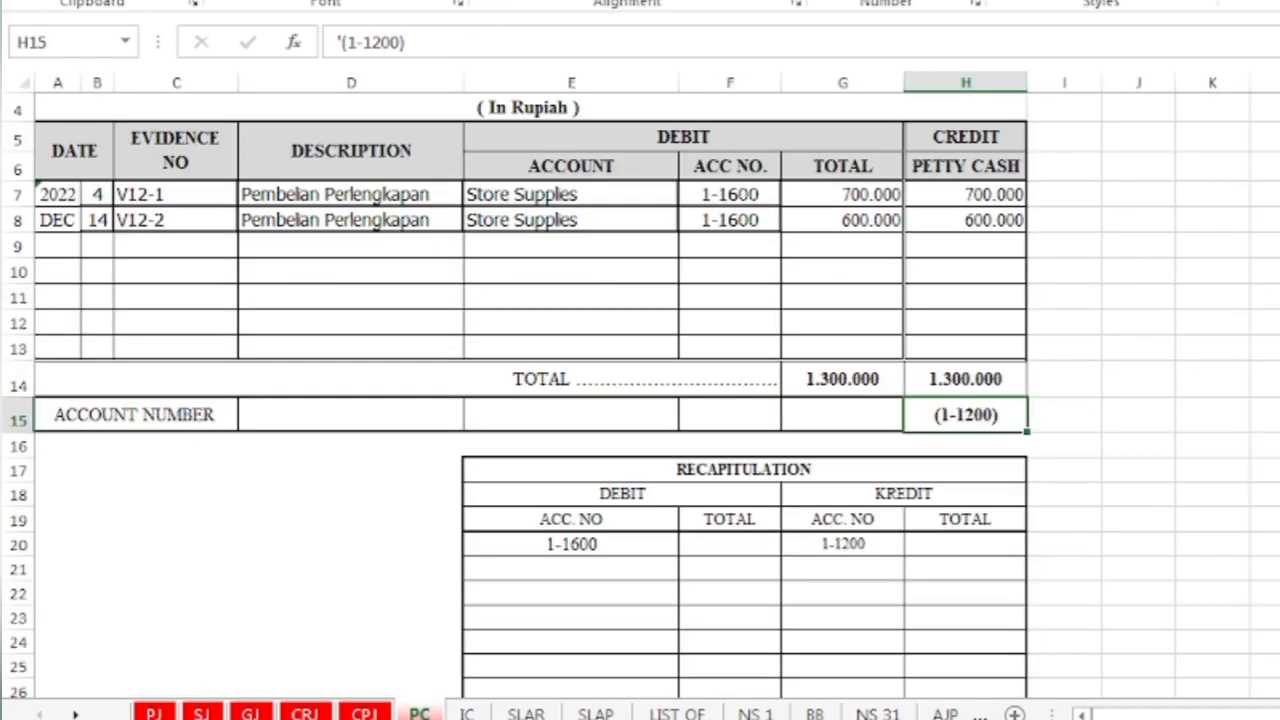
{"action": "scroll", "coordinate": [640, 380], "scroll_direction": "up", "scroll_amount": 1}
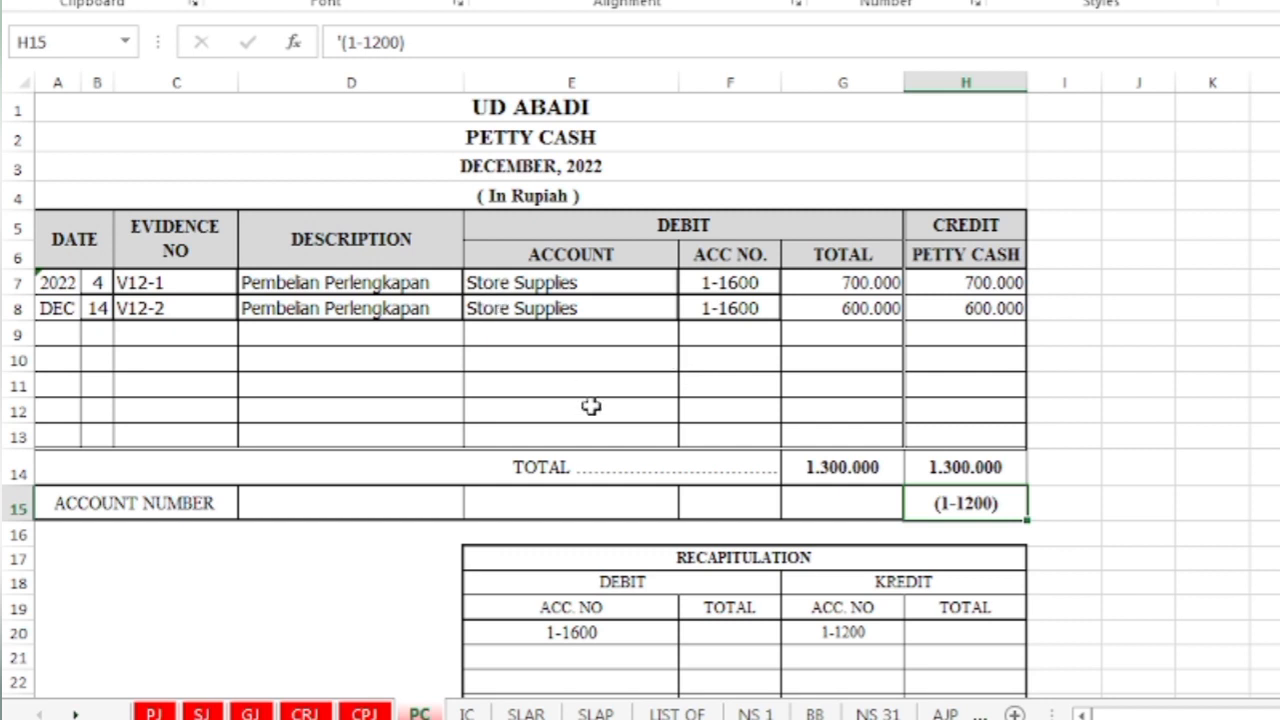
{"action": "left_click_drag", "start_coordinate": [740, 283], "coordinate": [744, 298]}
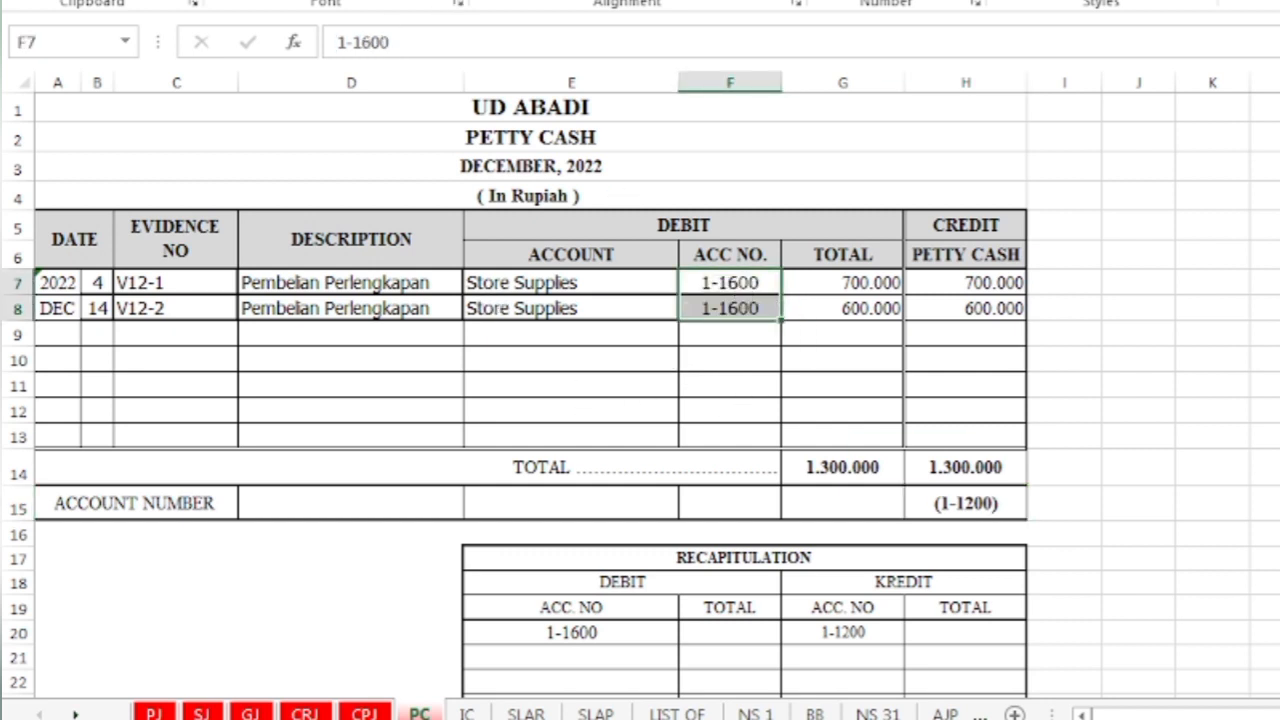
{"action": "left_click", "coordinate": [390, 0]}
{"action": "scroll", "coordinate": [796, 382], "scroll_direction": "down", "scroll_amount": 1}
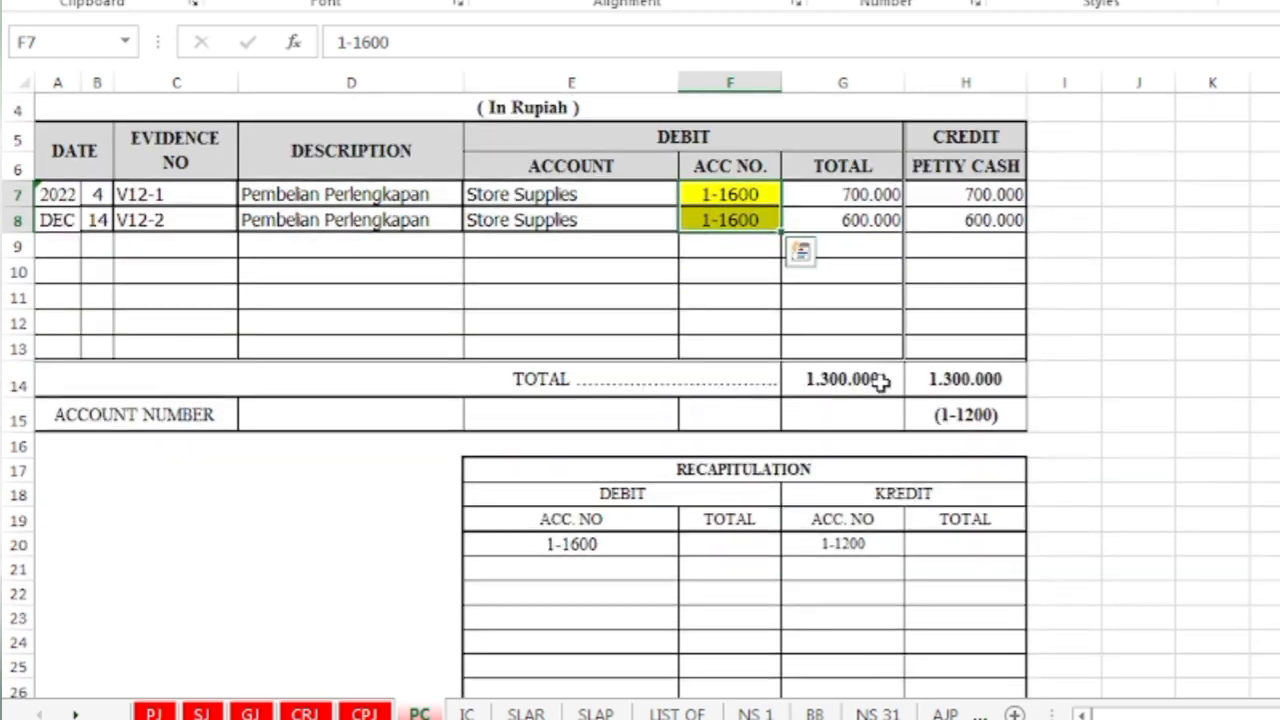
{"action": "left_click", "coordinate": [879, 381]}
{"action": "left_click", "coordinate": [390, 0]}
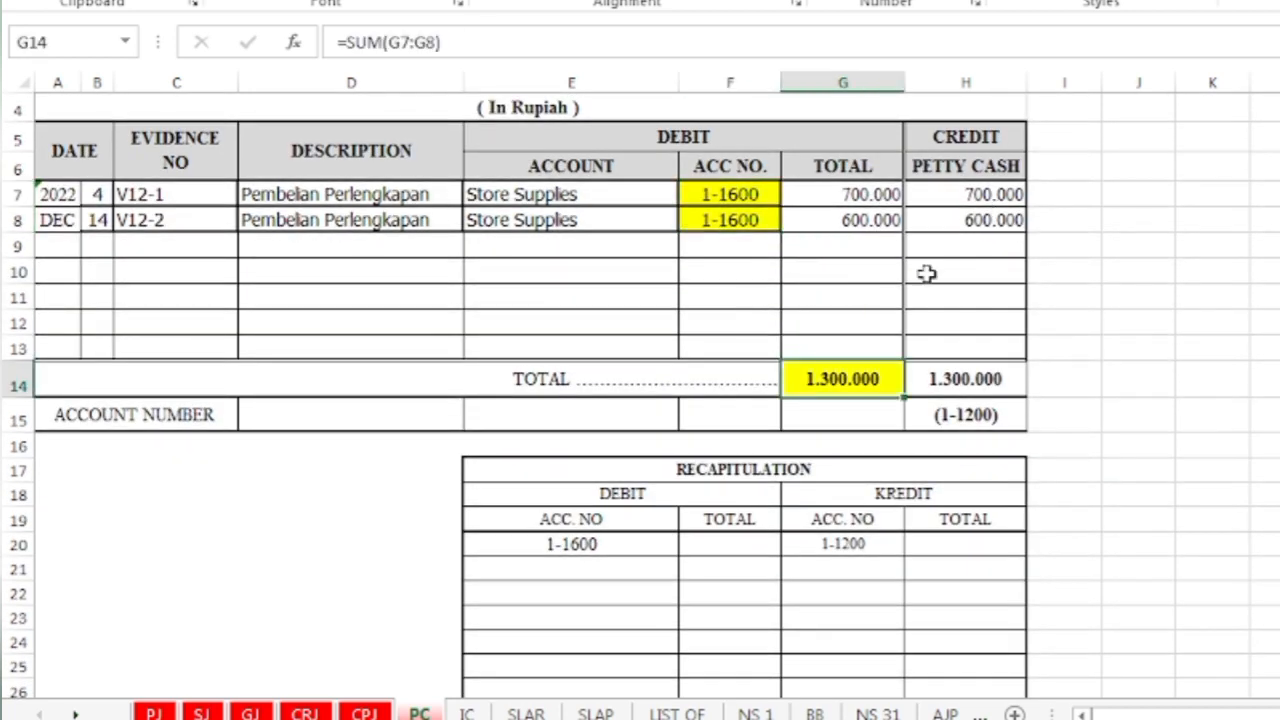
Highlight account 1-1600 in the petty cash recapitulation in yellow and reveal its hidden debit total with black font.
{"action": "left_click", "coordinate": [569, 546]}
{"action": "left_click", "coordinate": [390, 0]}
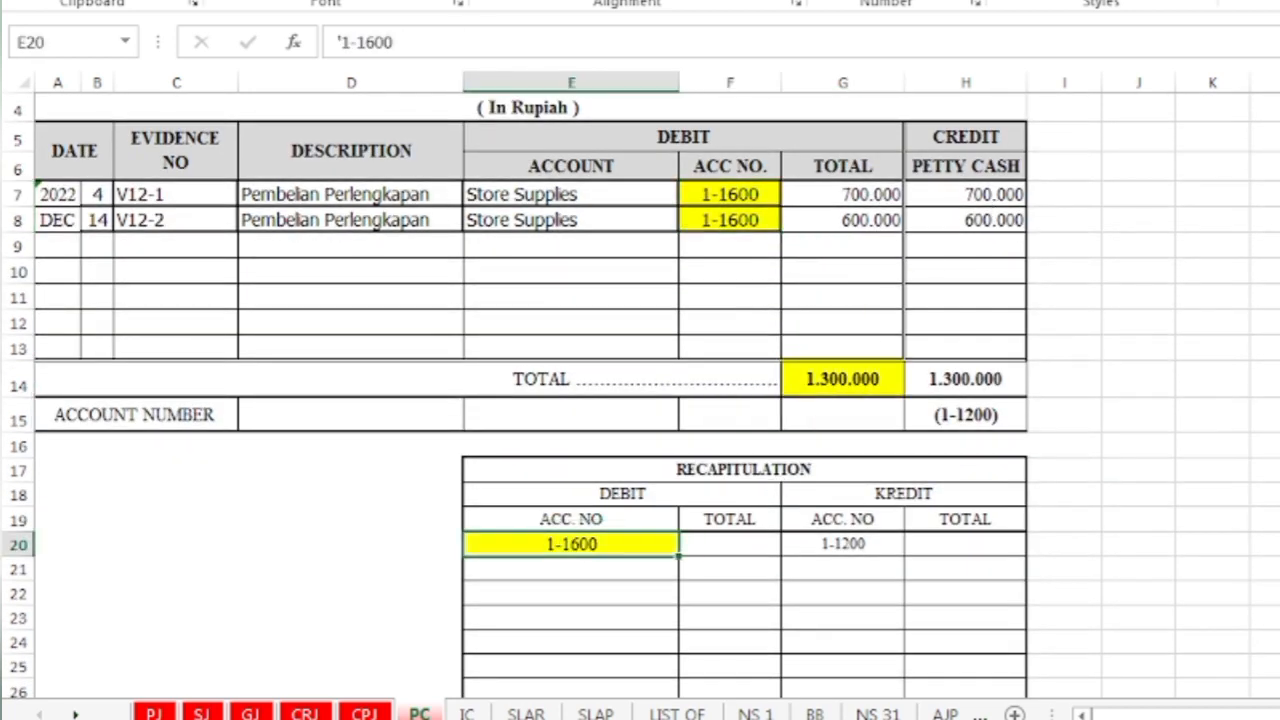
{"action": "left_click", "coordinate": [749, 555]}
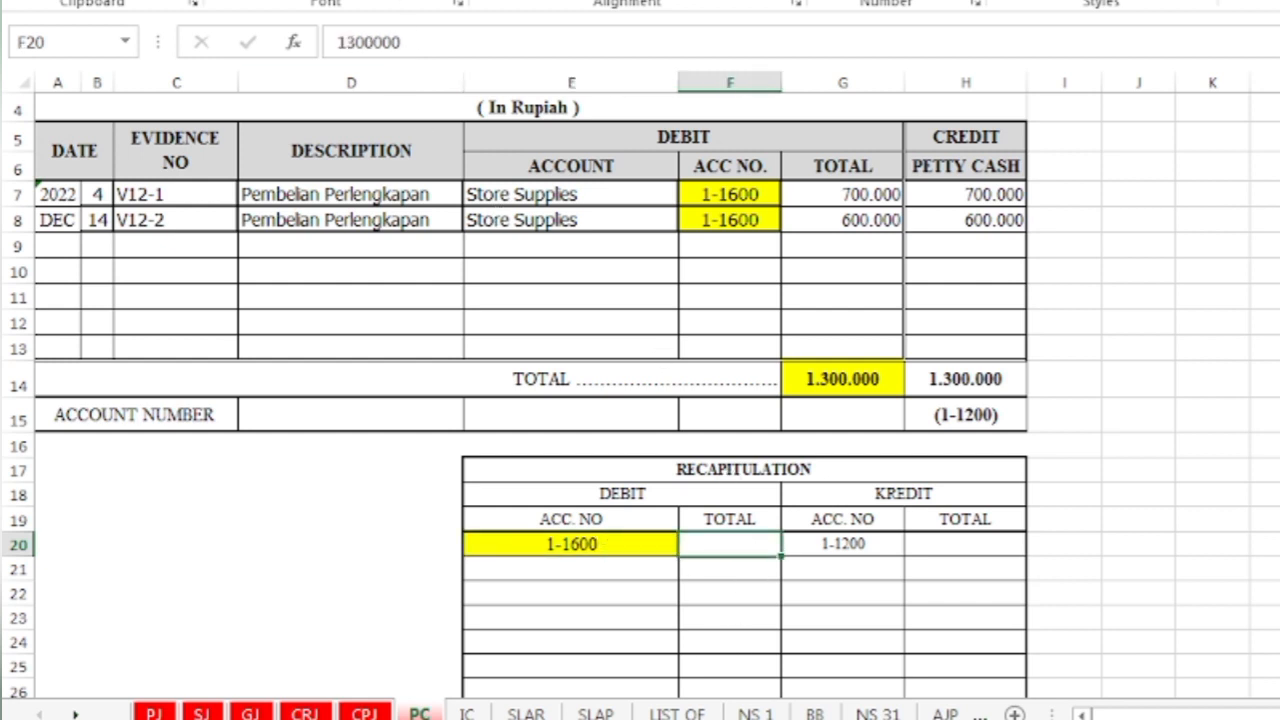
{"action": "left_click", "coordinate": [430, 0]}
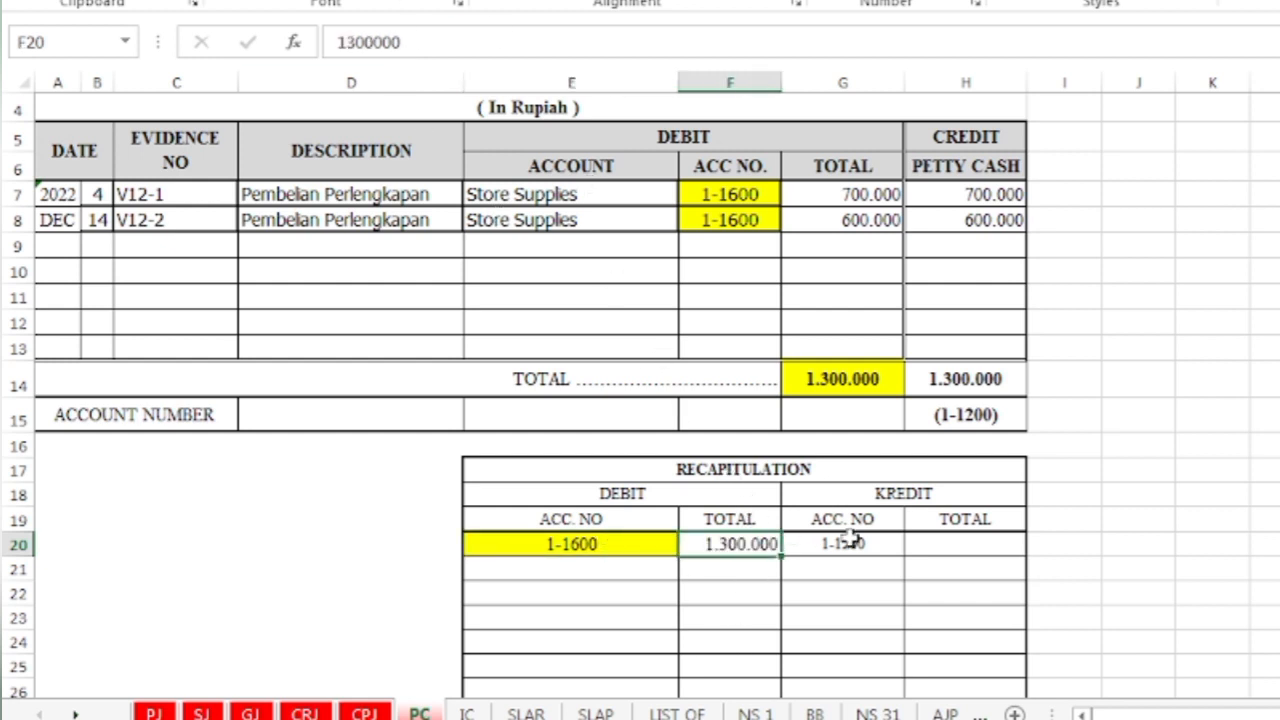
Highlight the petty cash journal's credit account number (1-1200) and its credit total in yellow.
{"action": "left_click", "coordinate": [986, 418]}
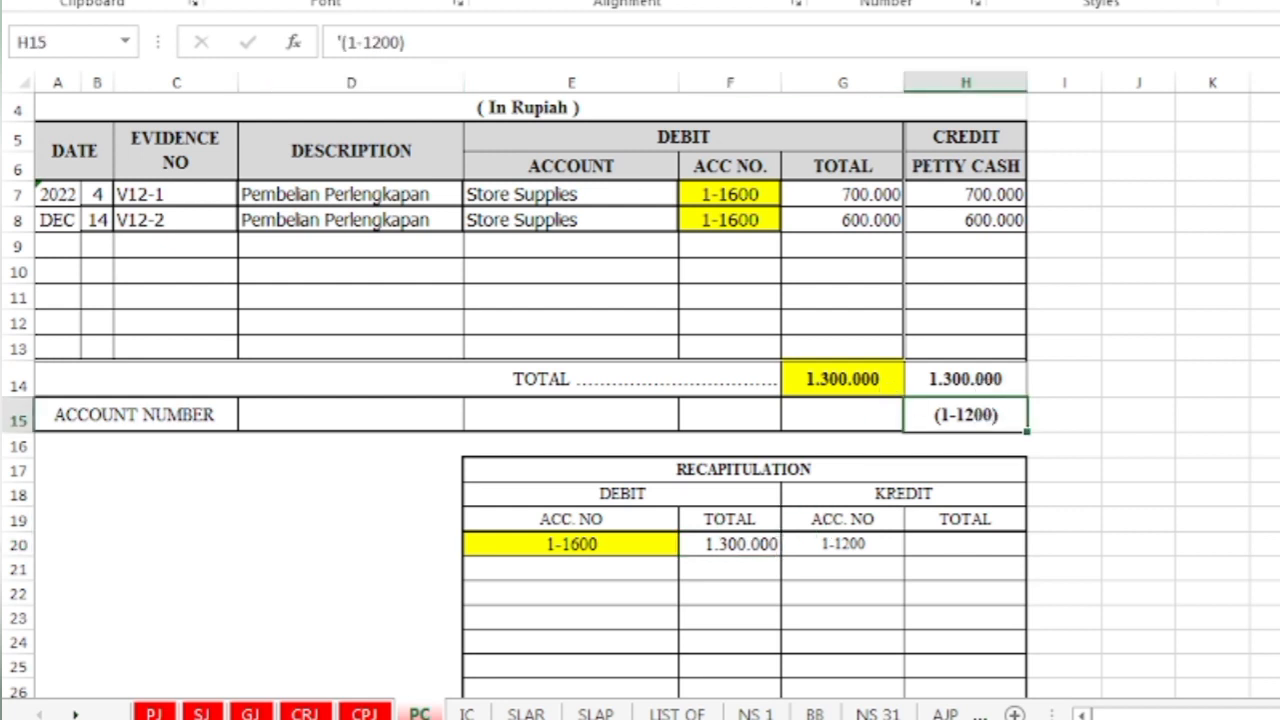
{"action": "left_click", "coordinate": [382, 0]}
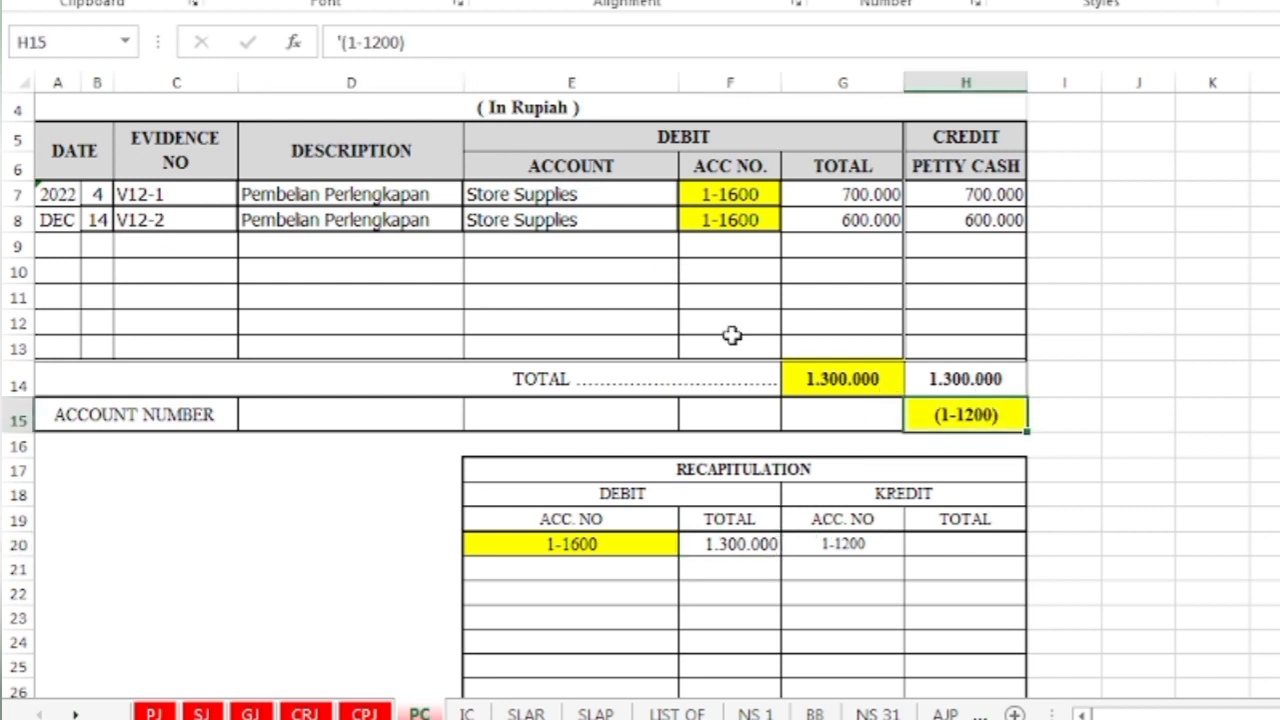
{"action": "left_click", "coordinate": [975, 385]}
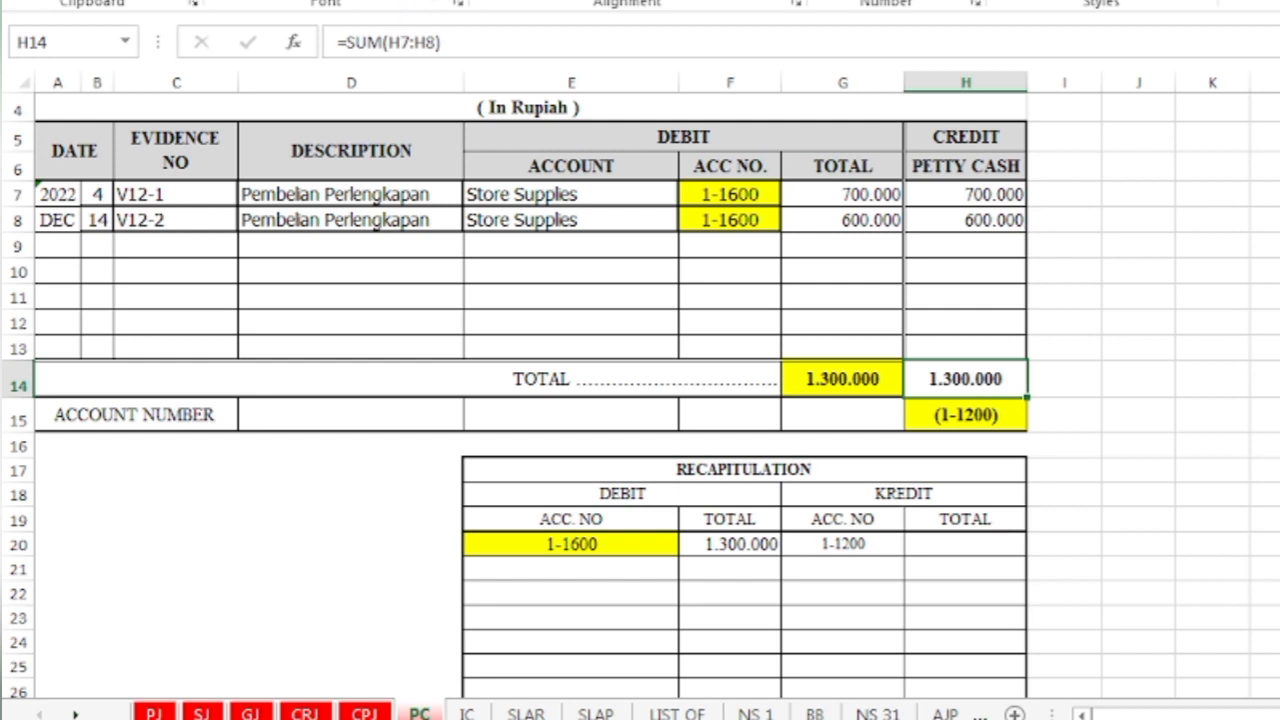
{"action": "left_click", "coordinate": [382, 0]}
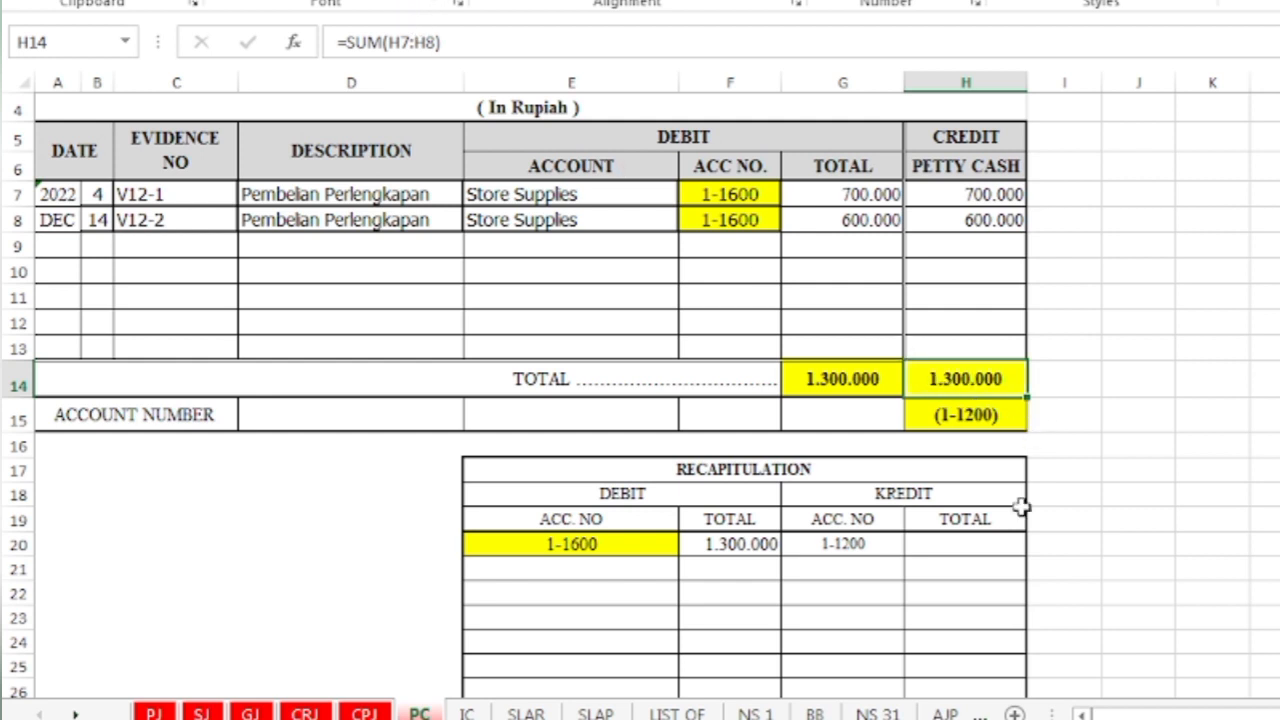
Highlight credit account 1-1200 in the petty cash recapitulation in yellow and reveal its hidden total with black font.
{"action": "left_click", "coordinate": [862, 546]}
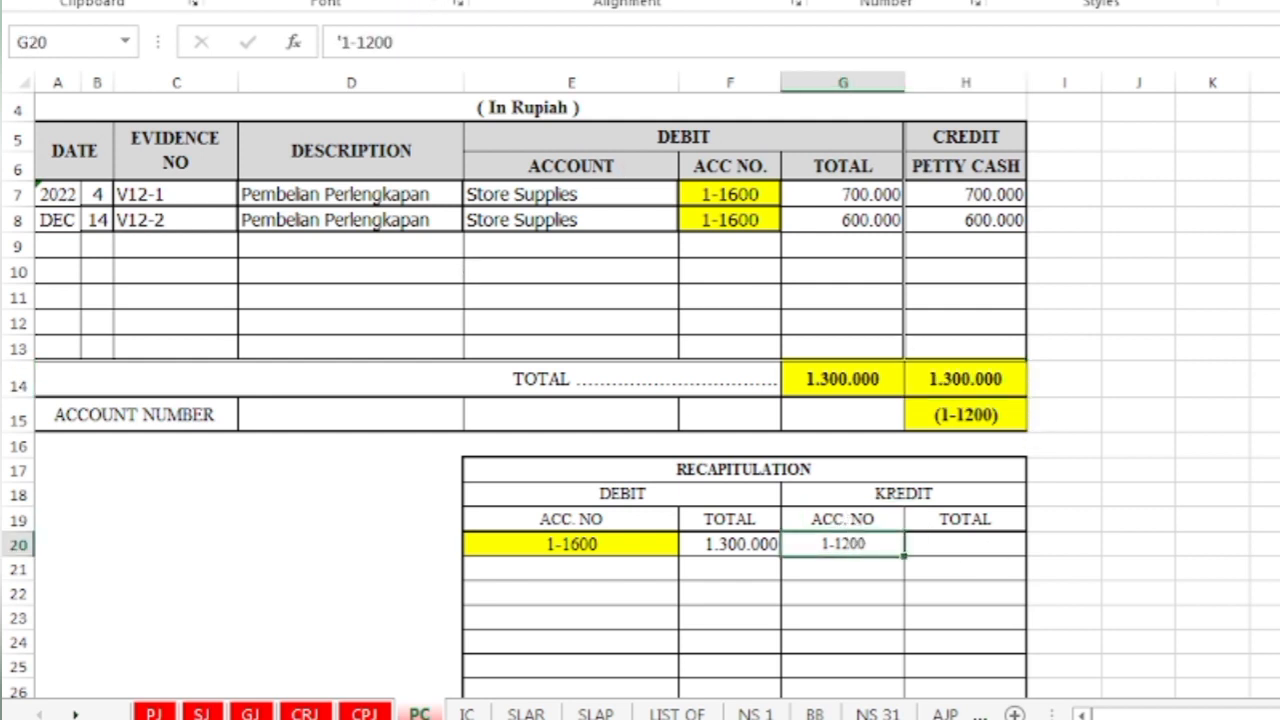
{"action": "left_click", "coordinate": [382, 0]}
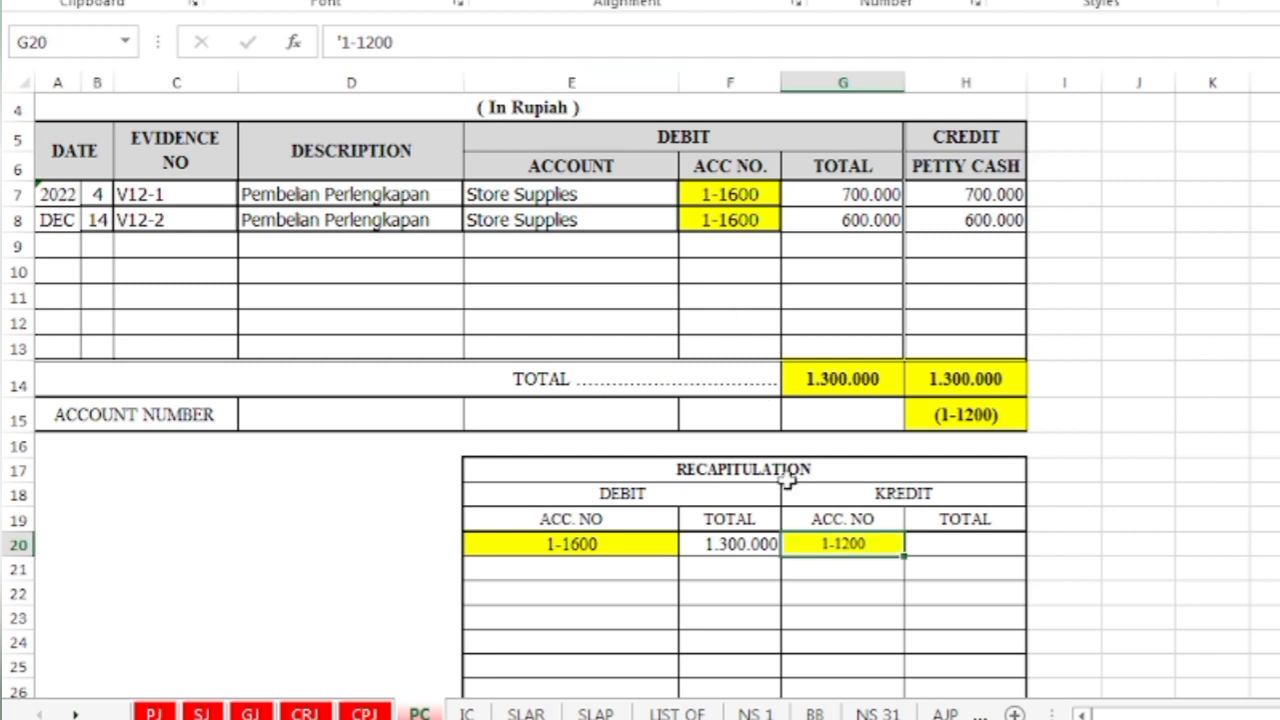
{"action": "left_click", "coordinate": [940, 545]}
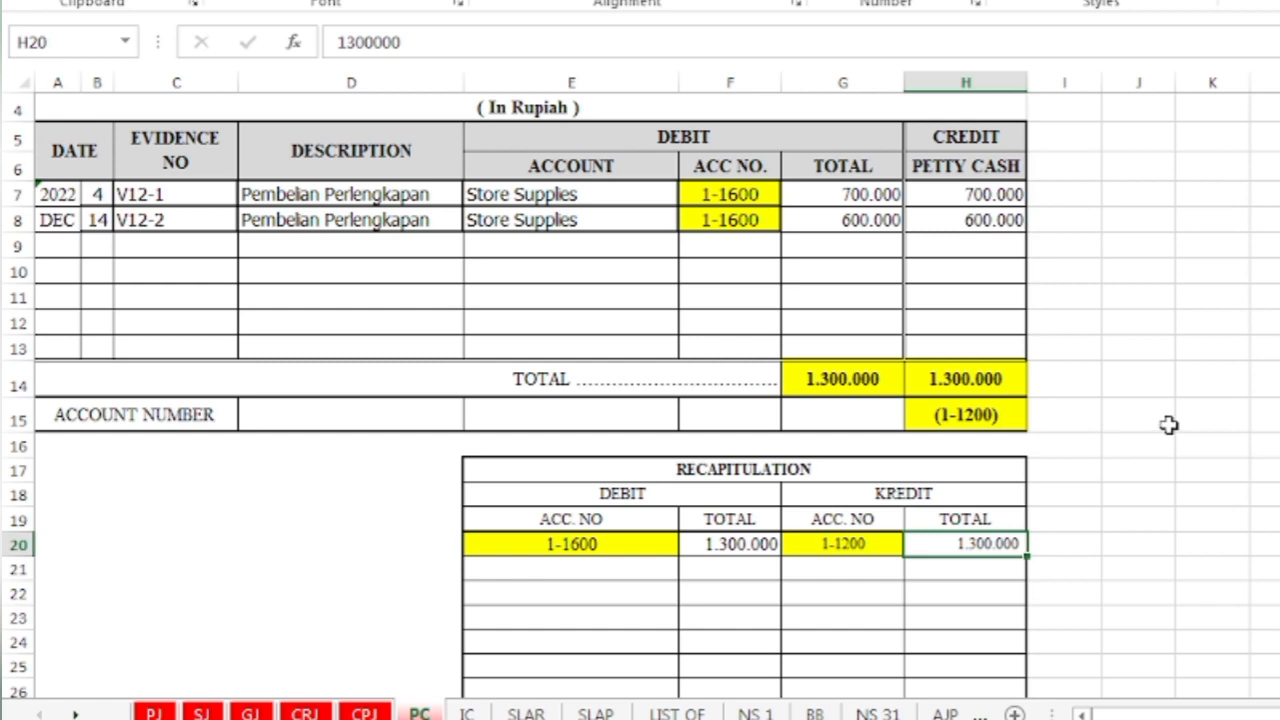
Reveal the petty cash recapitulation's hidden debit and credit grand totals, =SUM(F20) and =SUM(H20), with black font.
{"action": "scroll", "coordinate": [1169, 424], "scroll_direction": "down", "scroll_amount": 2}
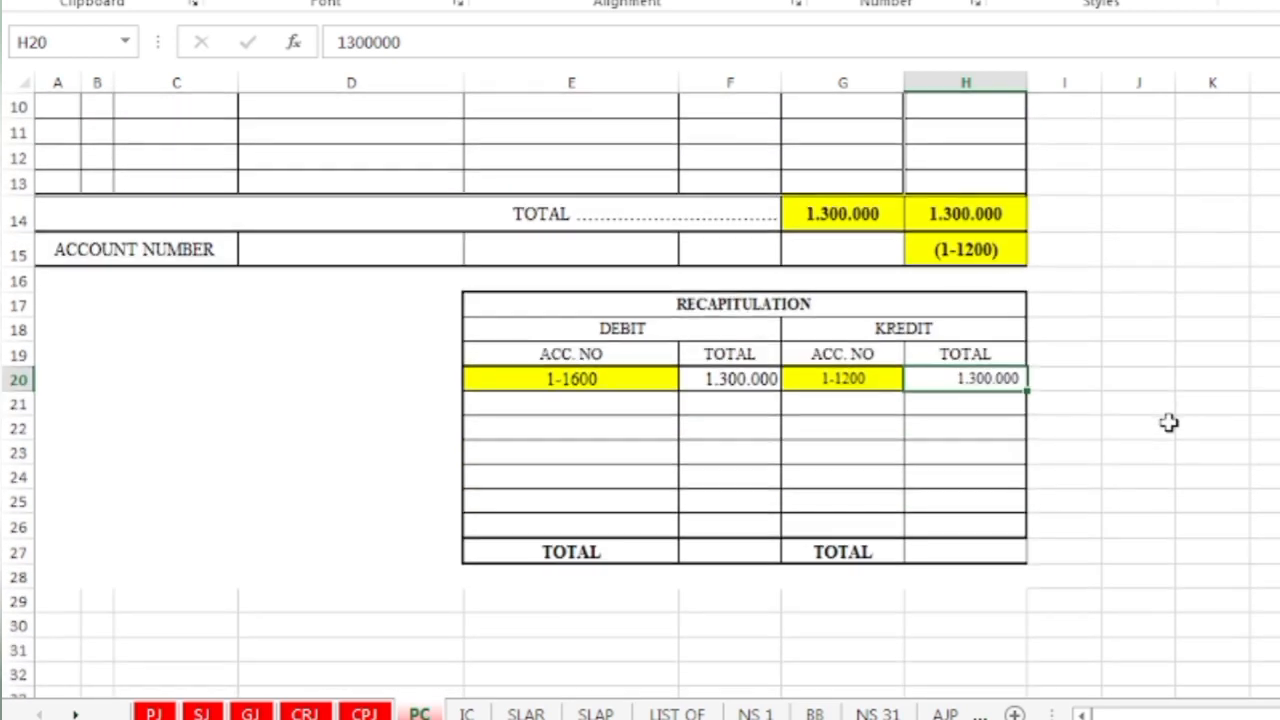
{"action": "left_click", "coordinate": [728, 556]}
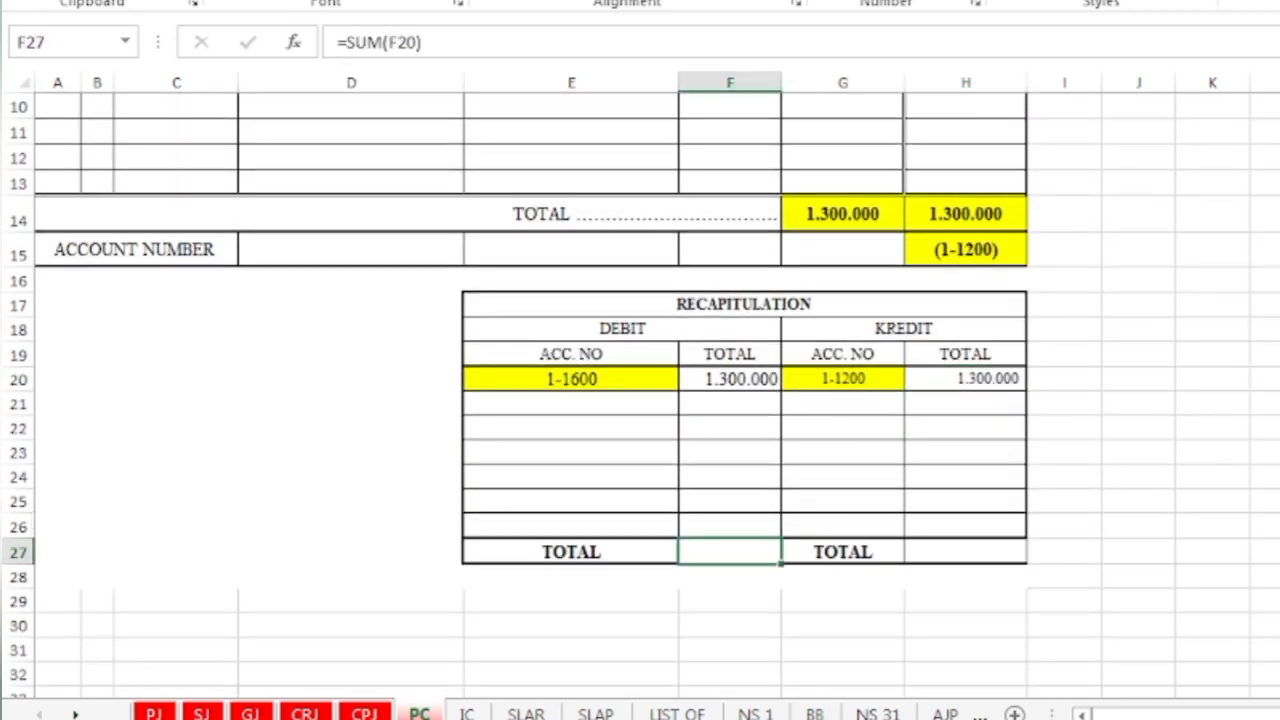
{"action": "left_click", "coordinate": [988, 556]}
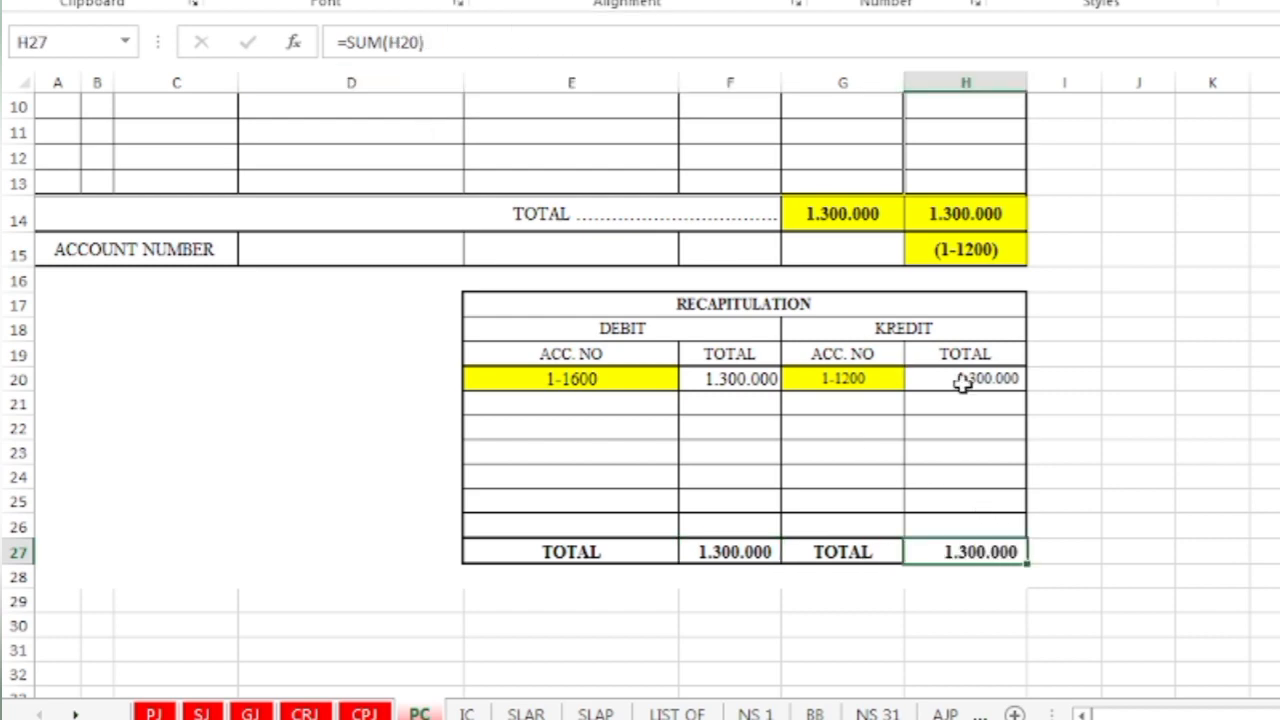
{"action": "scroll", "coordinate": [978, 388], "scroll_direction": "up", "scroll_amount": 3}
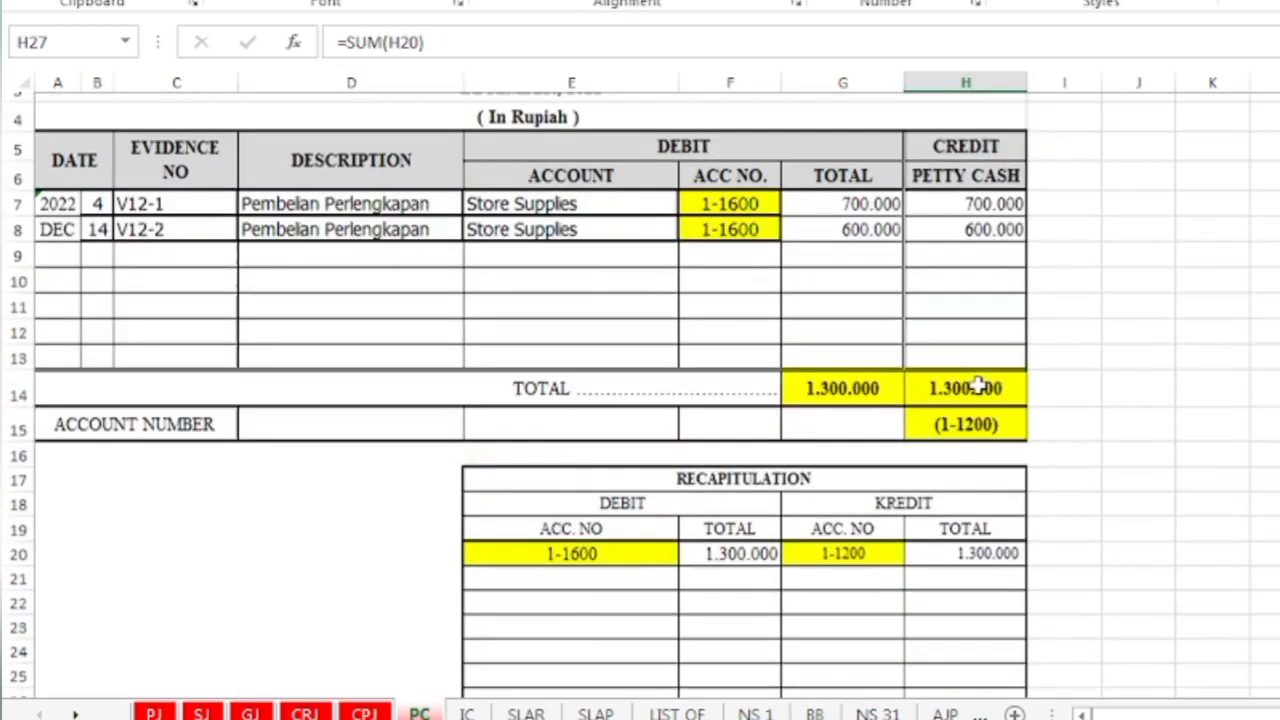
{"action": "scroll", "coordinate": [978, 384], "scroll_direction": "down", "scroll_amount": 3}
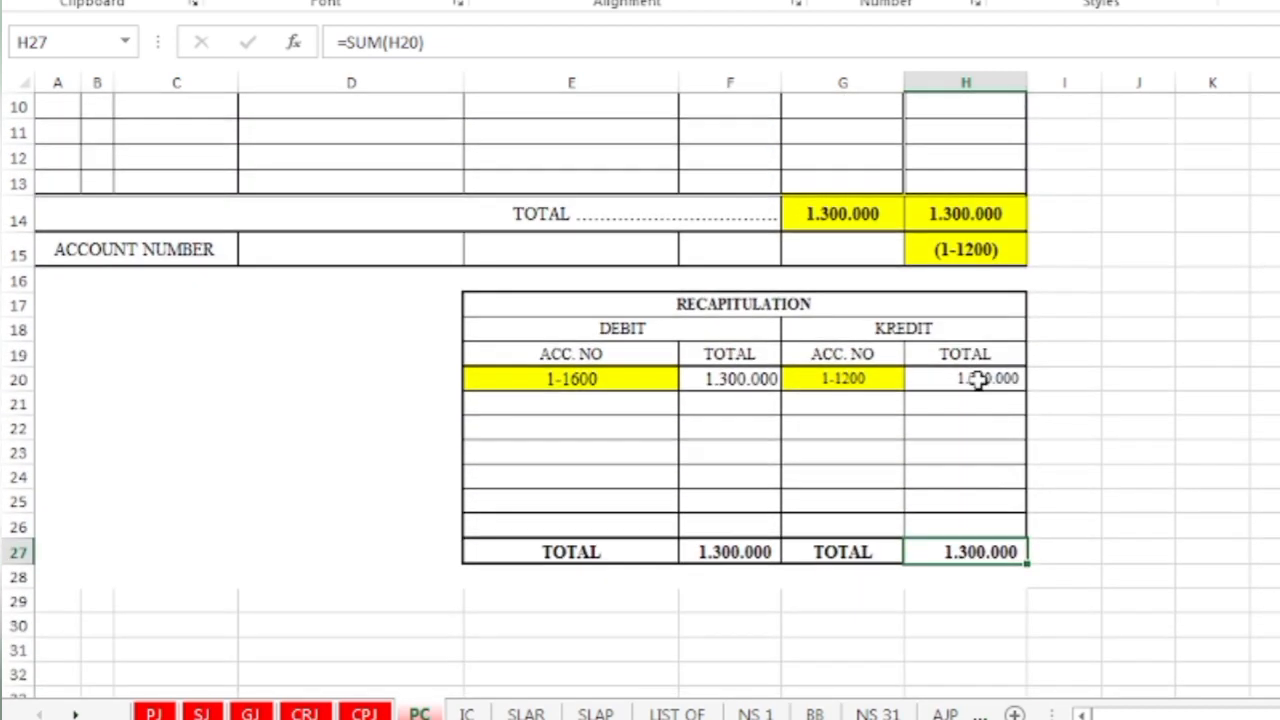
{"action": "scroll", "coordinate": [977, 377], "scroll_direction": "up", "scroll_amount": 3}
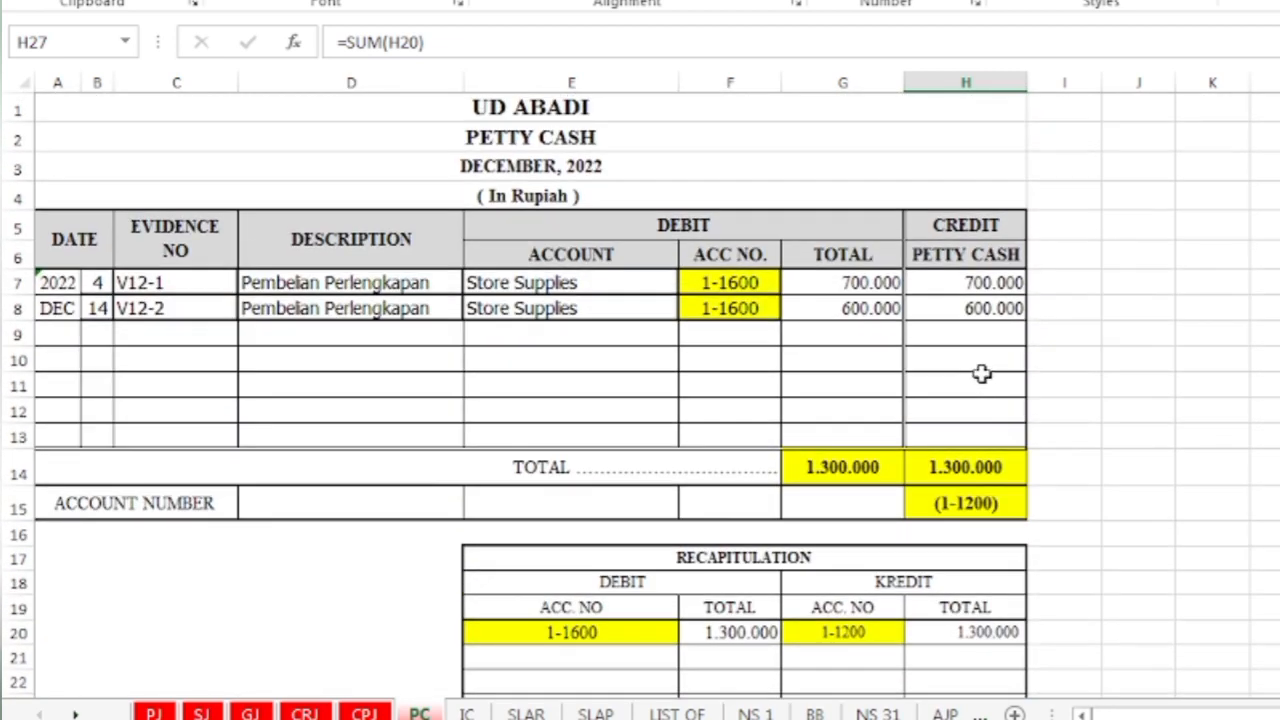